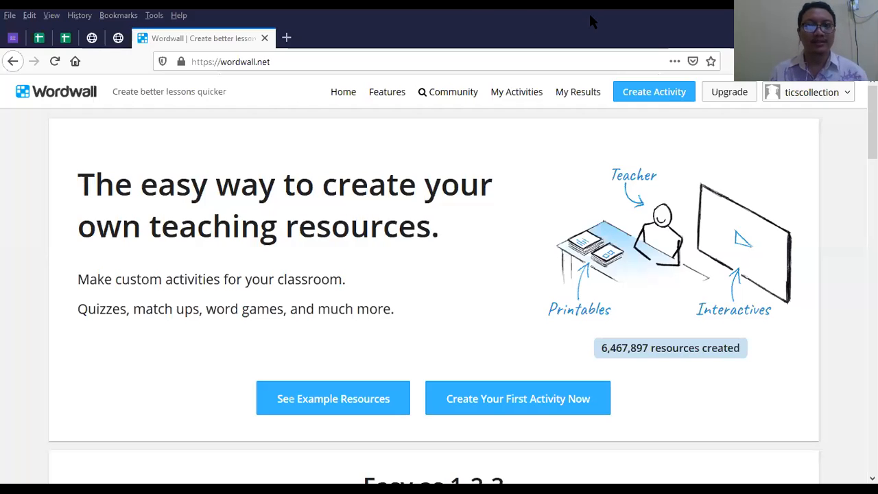
Log out of the Wordwall account
left_click(846, 96)
left_click(795, 256)
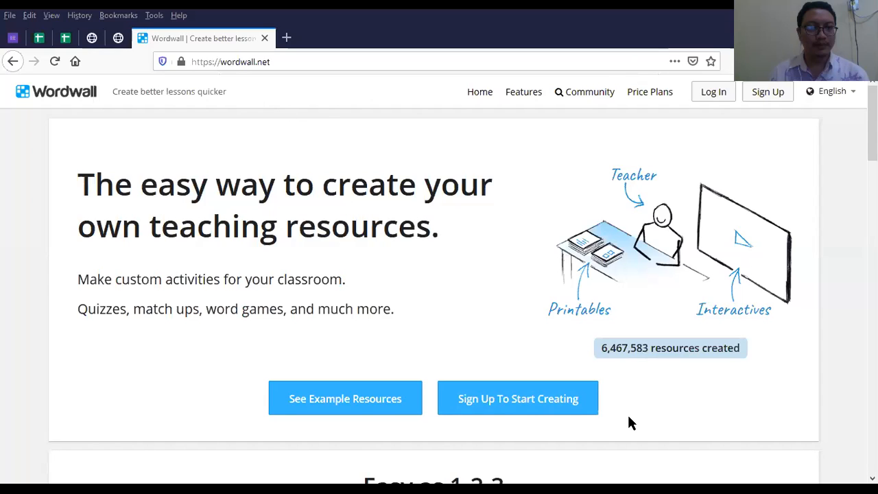
Handwrite "wordwall.net" in red above the home page headline as a screen annotation
left_click(166, 132)
mouse_move(165, 133)
left_mouse_down()
mouse_move(210, 137)
mouse_move(210, 162)
mouse_move(251, 137)
mouse_move(281, 137)
left_mouse_up()
left_click_drag(301, 144, 363, 147)
left_click_drag(390, 114, 395, 157)
mouse_move(402, 110)
left_mouse_down()
mouse_move(408, 157)
mouse_move(480, 156)
mouse_move(489, 141)
mouse_move(531, 167)
left_mouse_up()
left_click(411, 155)
left_click(475, 147)
left_click_drag(500, 141, 527, 136)
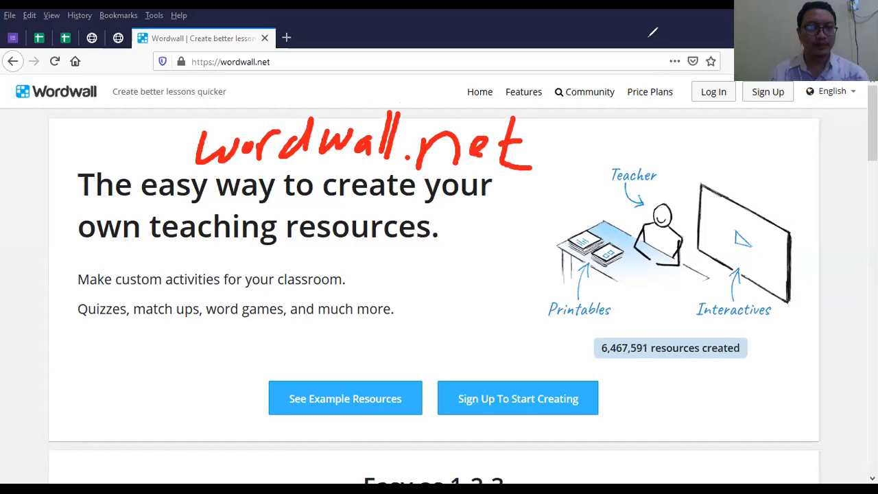
left_click_drag(162, 225, 559, 213)
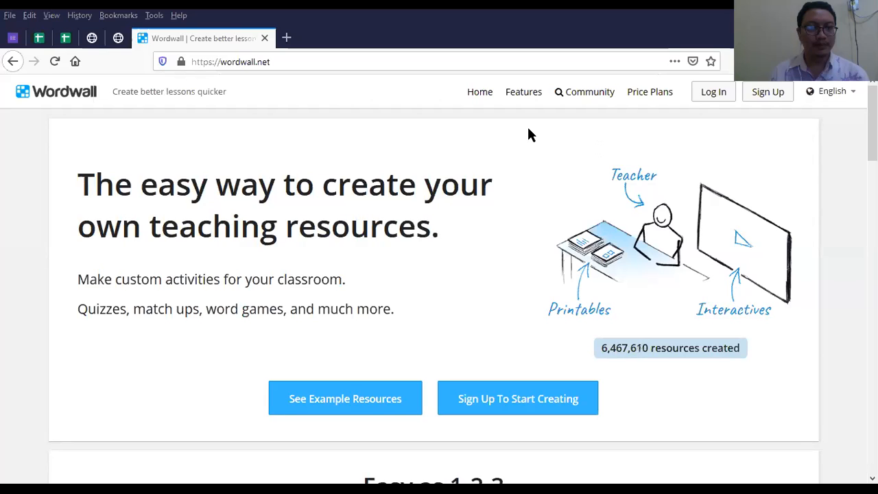
Open the sign-up form for a Basic account and review its fields
left_click(768, 92)
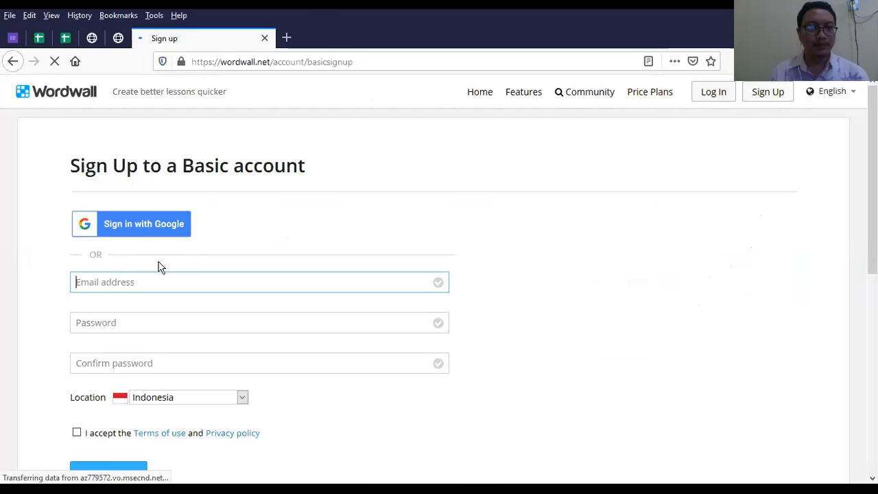
scroll(86, 194, "down", 3)
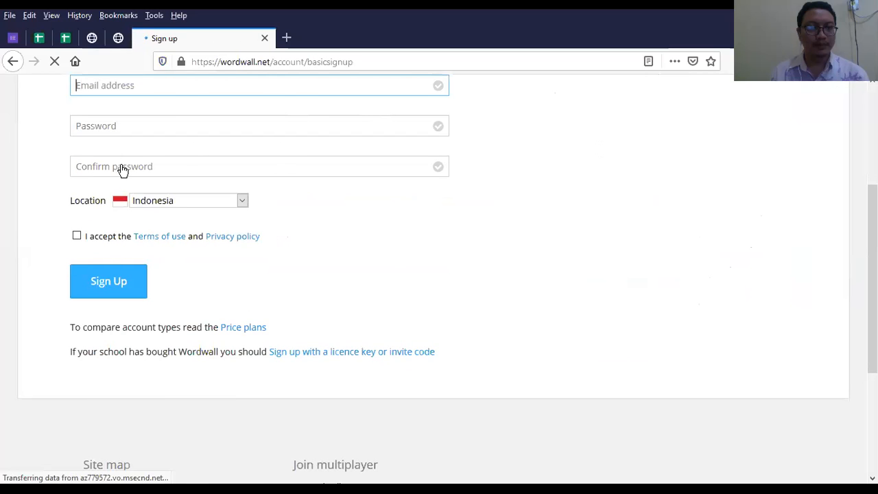
scroll(121, 170, "up", 2)
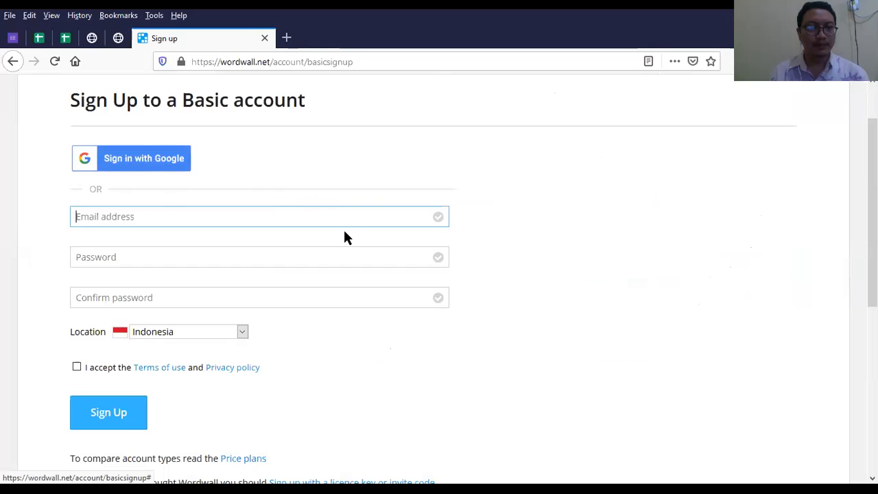
Draw a red arrow pointing at the Google sign-in option on the sign-up form
left_click_drag(468, 129, 267, 157)
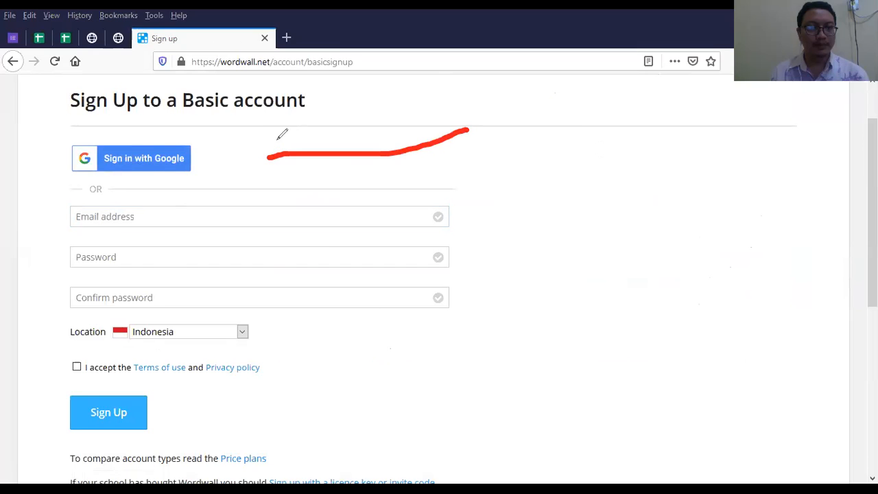
left_click_drag(298, 127, 285, 186)
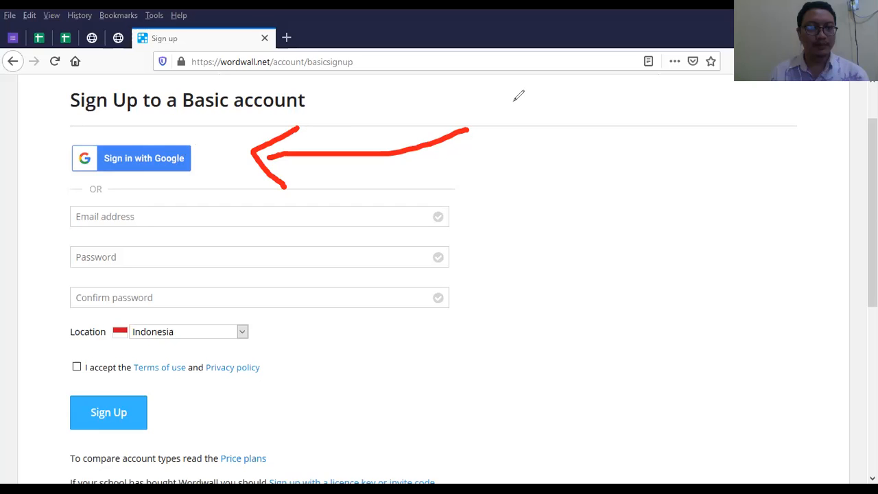
scroll(370, 212, "up", 2)
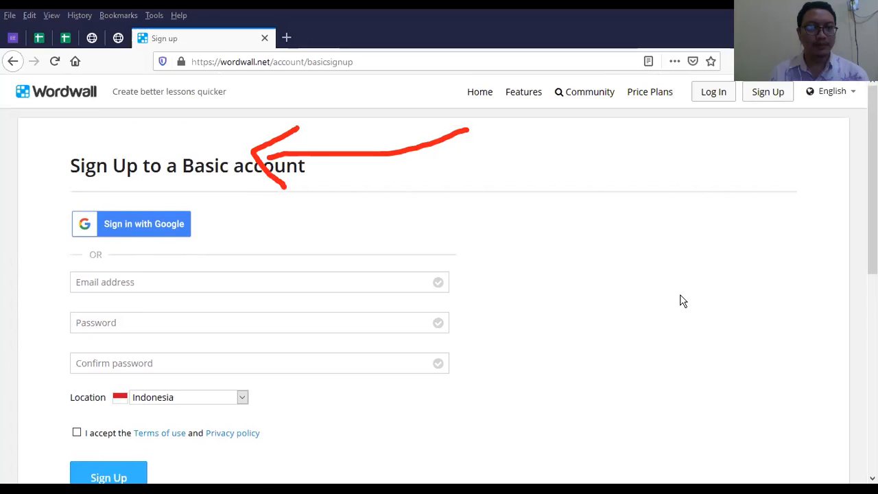
Sign in to Wordwall with Google, choosing the second listed account
scroll(681, 301, "down", 2)
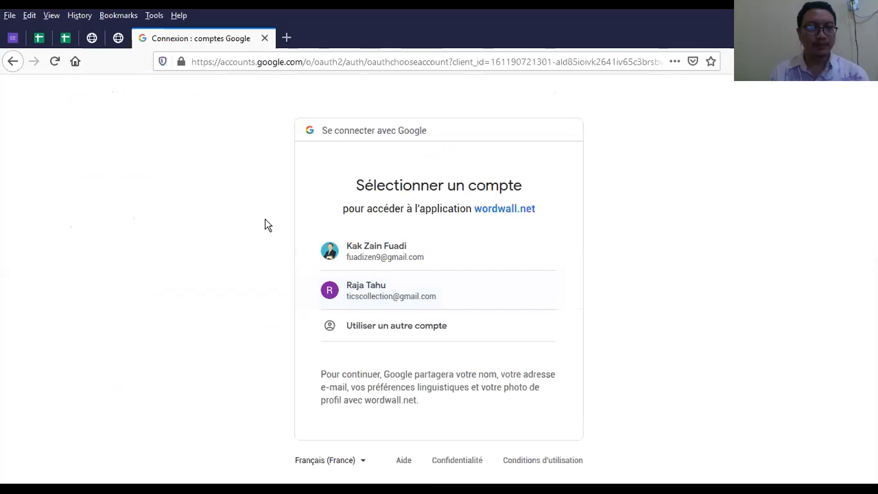
left_click(360, 296)
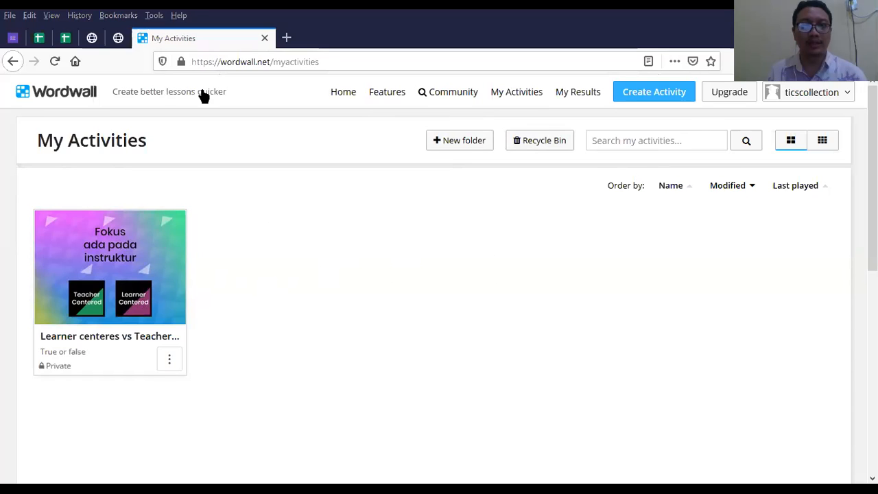
Log out of Wordwall and sign back in from the sign-up page using the same Google account
left_click(803, 94)
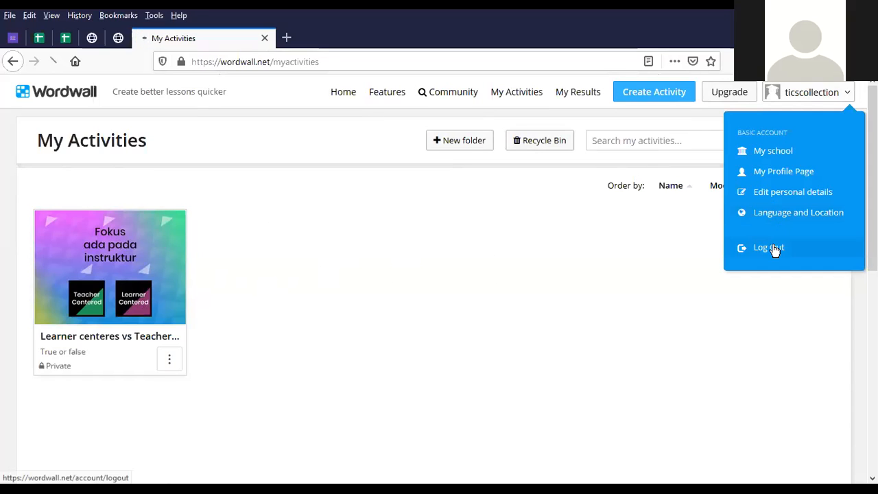
left_click(774, 248)
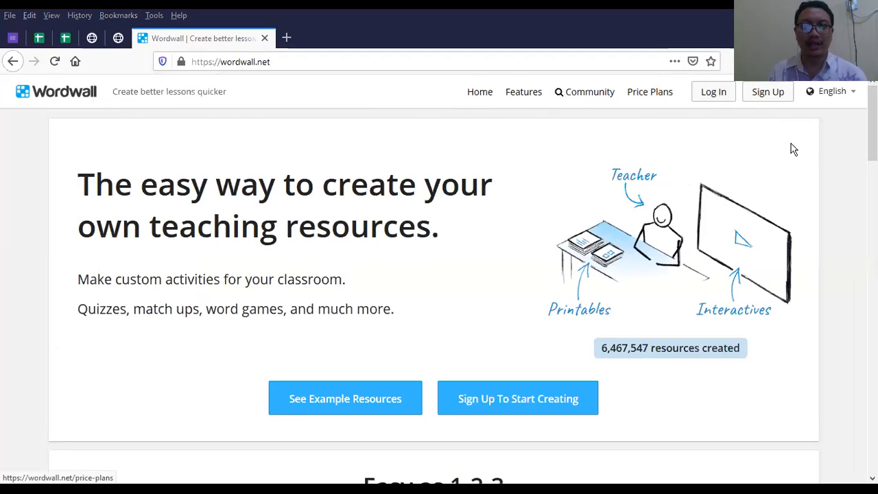
left_click(769, 99)
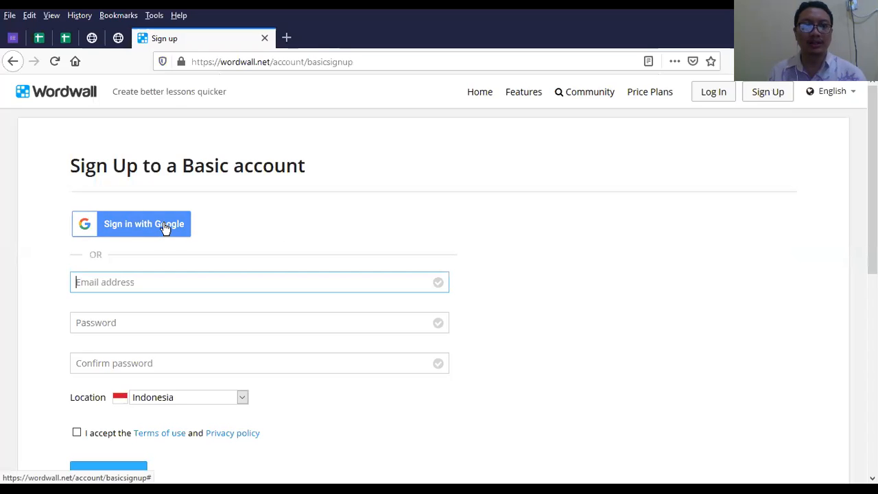
left_click(165, 226)
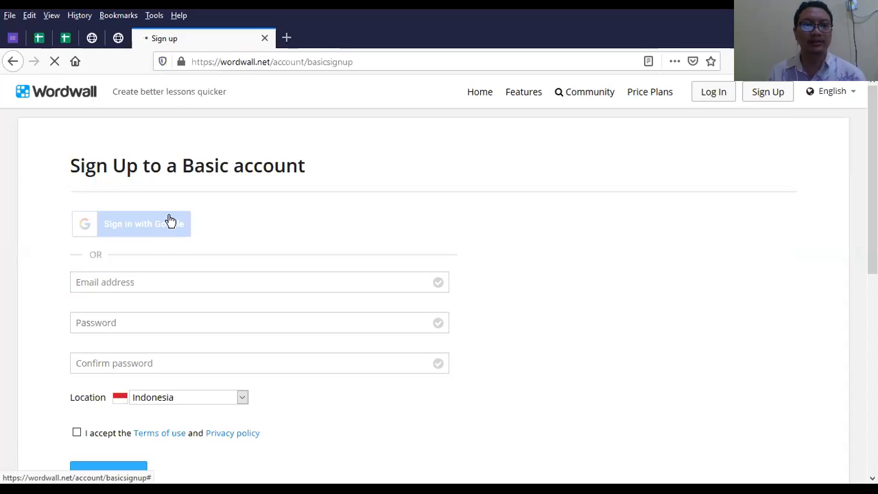
scroll(172, 213, "down", 3)
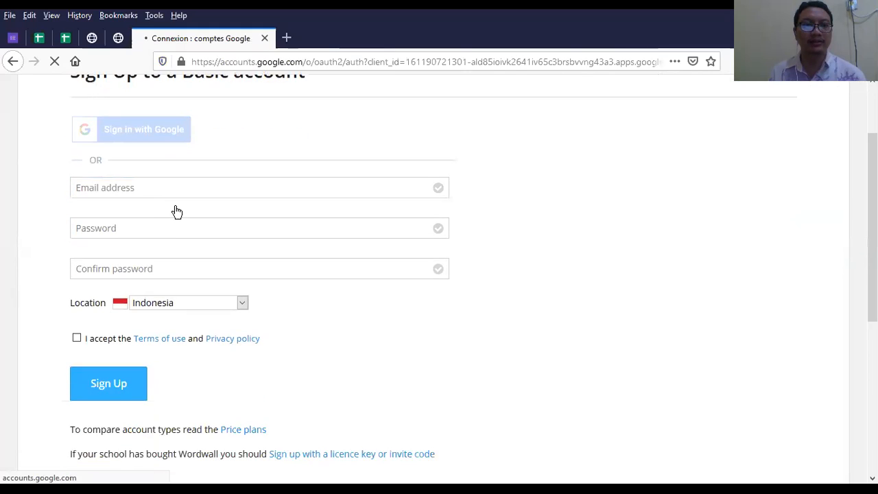
scroll(176, 211, "up", 3)
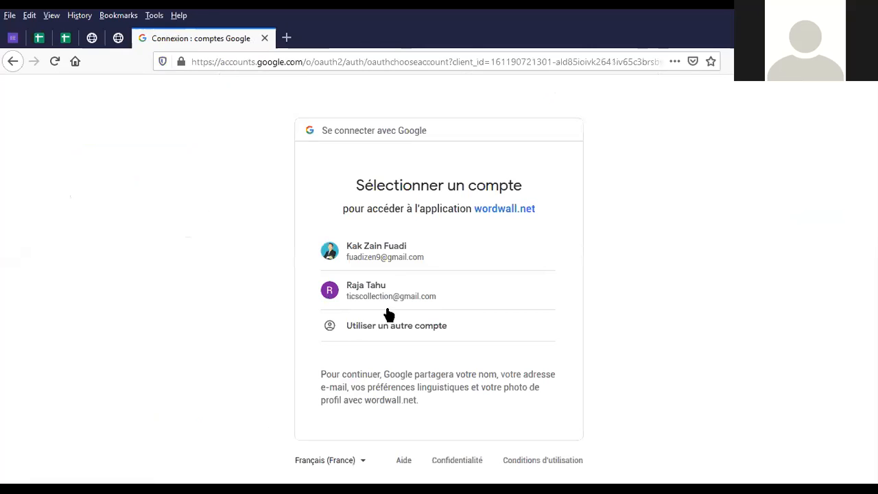
left_click(378, 293)
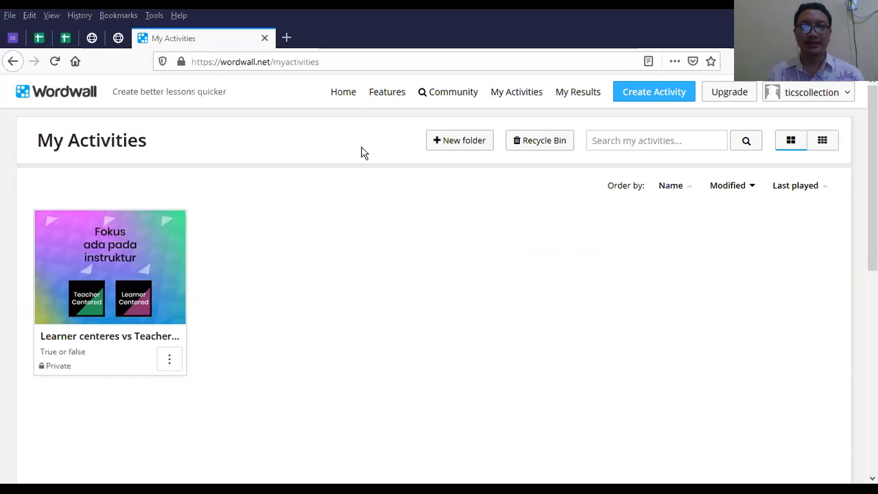
Start a new activity and look through the interactive templates, from Match up to Airplane
left_click(645, 96)
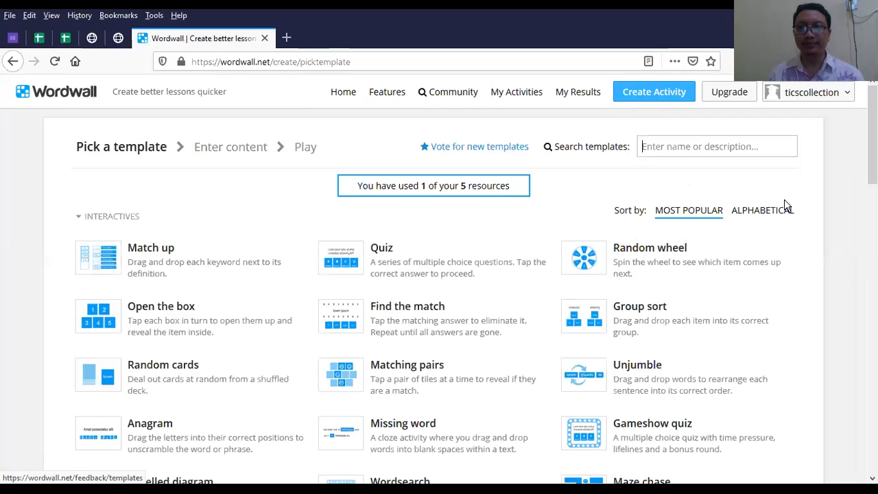
scroll(192, 305, "down", 3)
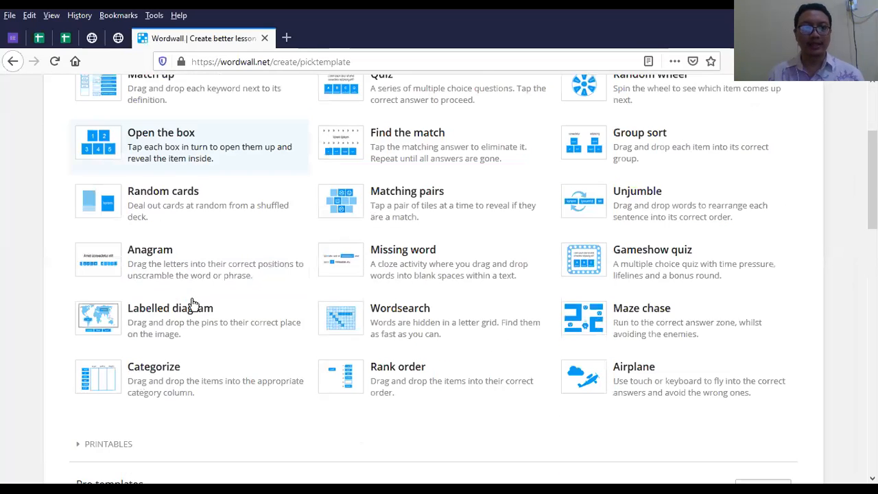
scroll(313, 238, "up", 3)
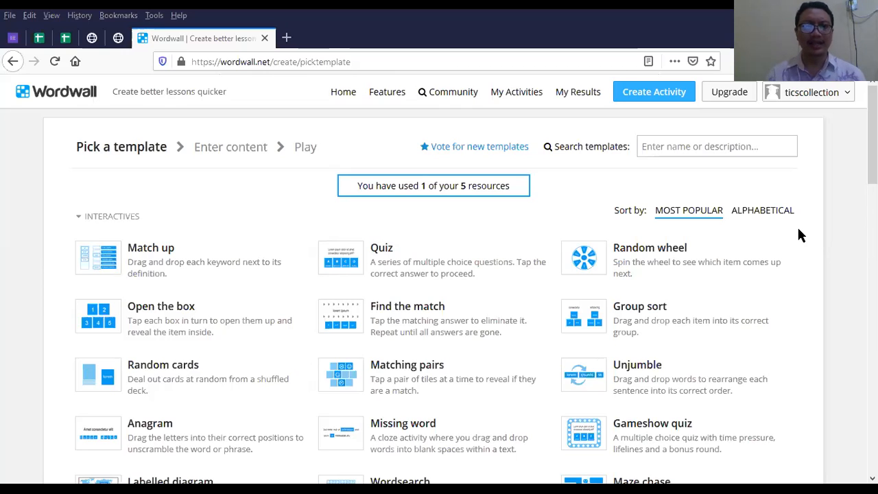
scroll(428, 257, "down", 1)
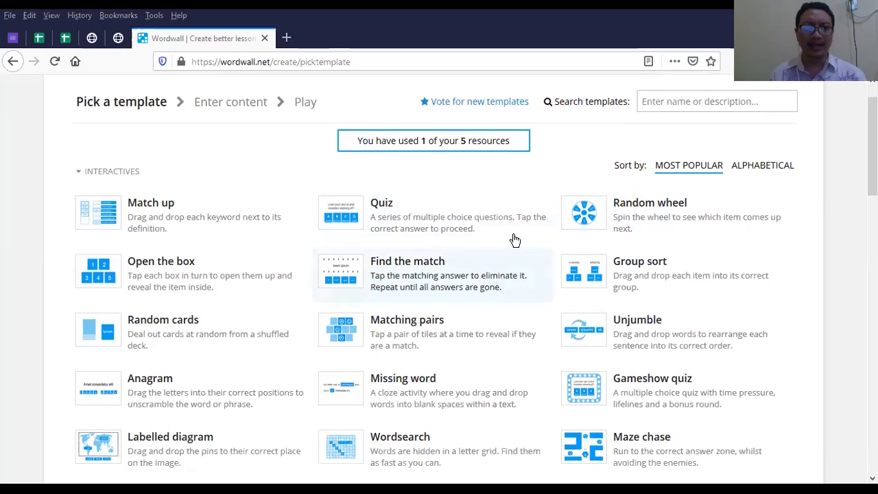
scroll(515, 237, "down", 2)
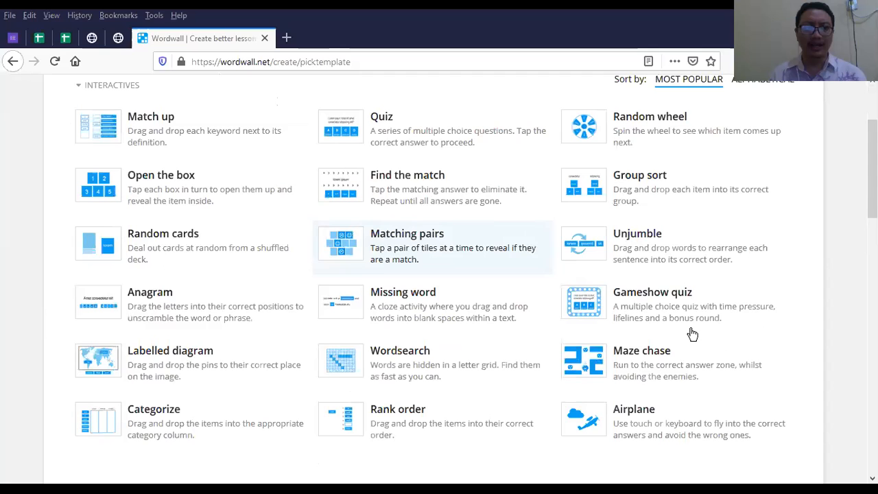
scroll(690, 374, "down", 2)
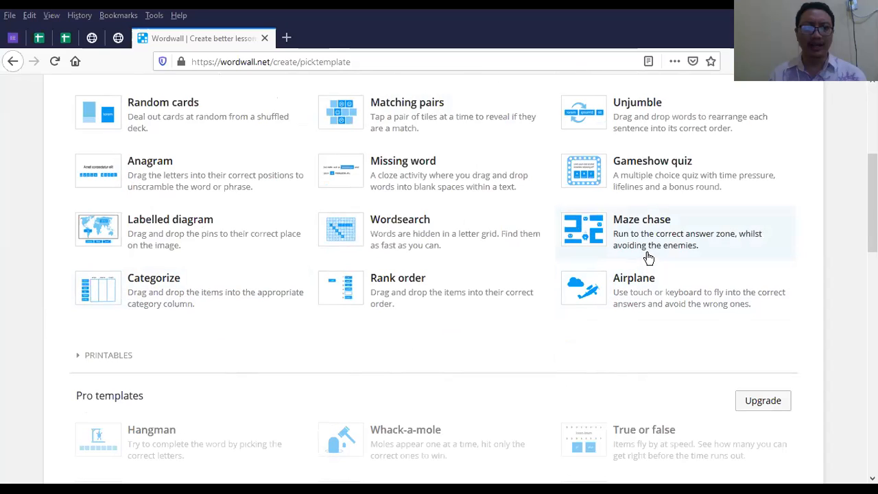
scroll(631, 260, "up", 1)
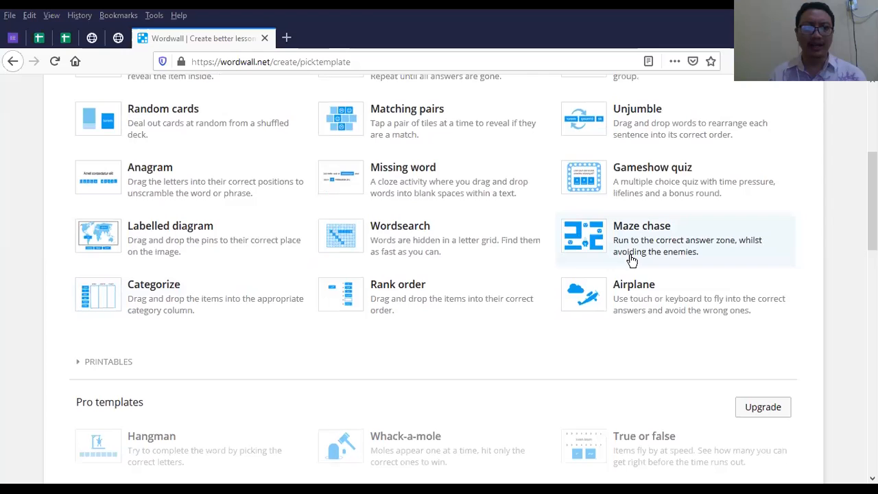
Examine the Pro templates and compare them with the interactive templates of the Basic account
scroll(405, 245, "down", 5)
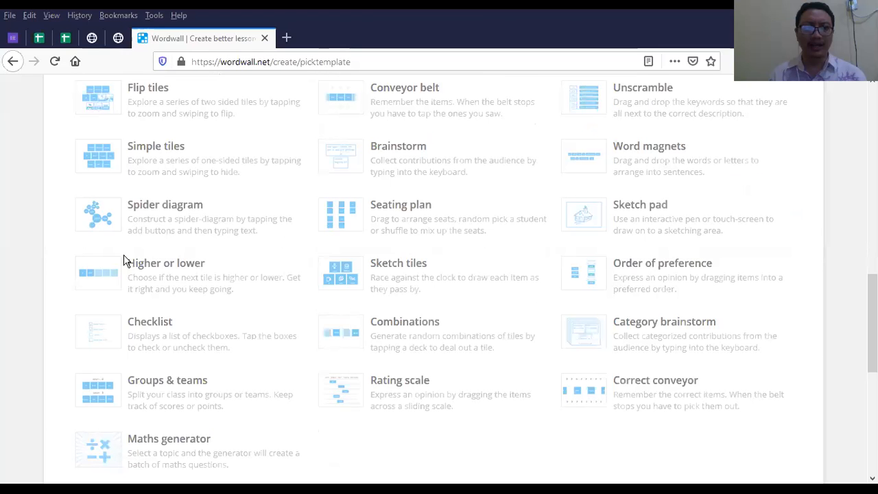
scroll(135, 240, "up", 3)
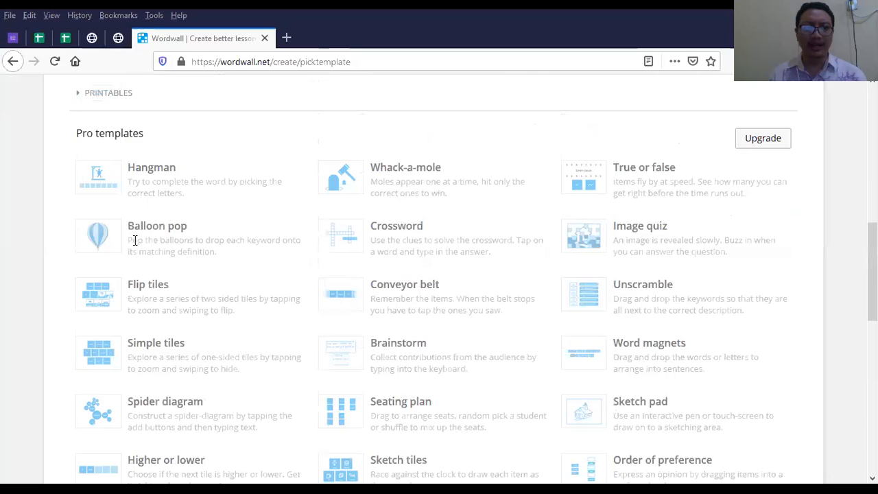
scroll(135, 242, "up", 3)
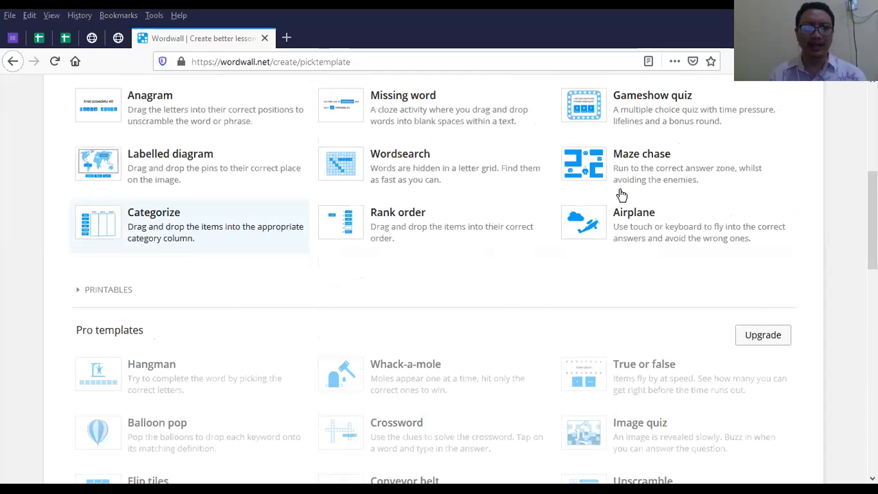
scroll(793, 111, "up", 4)
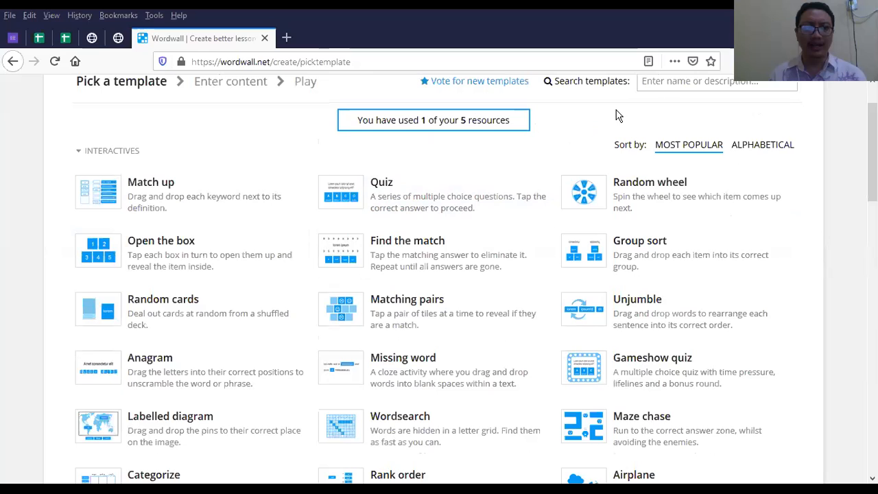
scroll(466, 172, "up", 1)
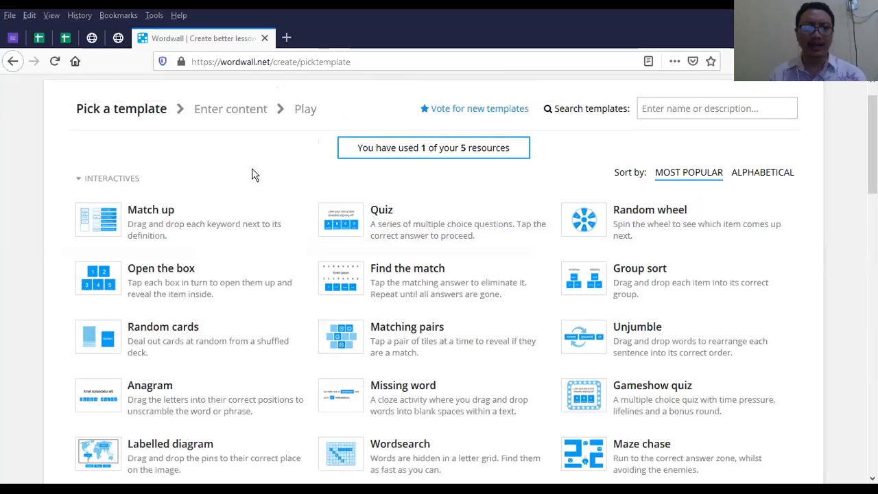
scroll(213, 213, "up", 1)
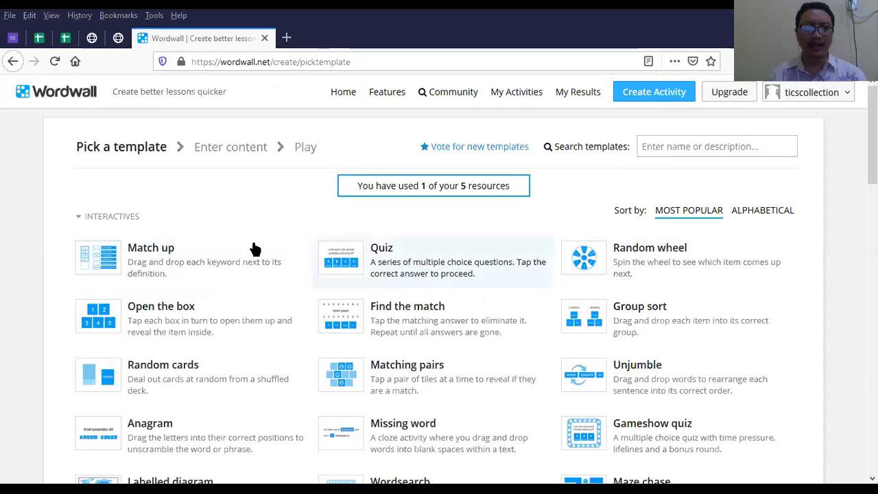
Open the Community resources page in a new browser tab
scroll(290, 265, "down", 2)
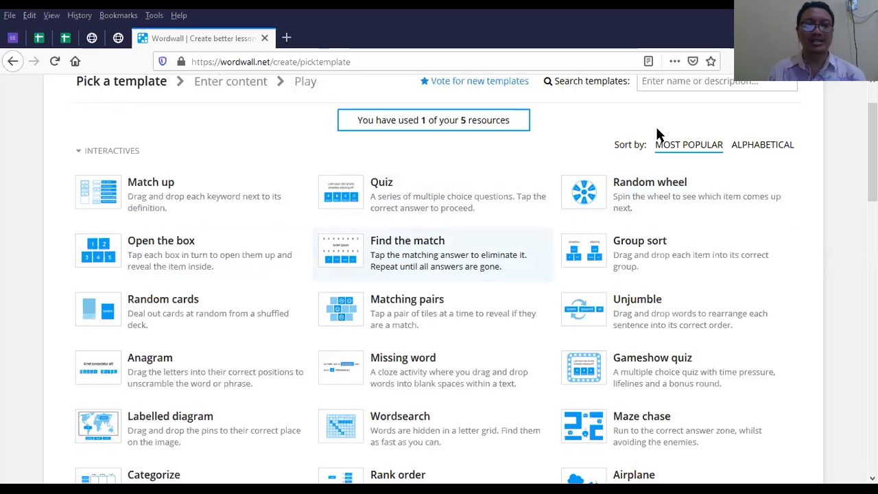
scroll(656, 133, "up", 2)
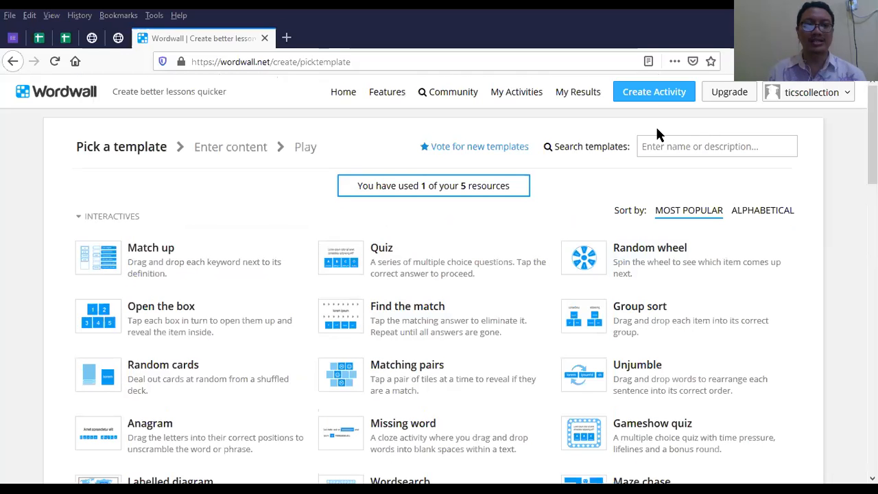
right_click(464, 93)
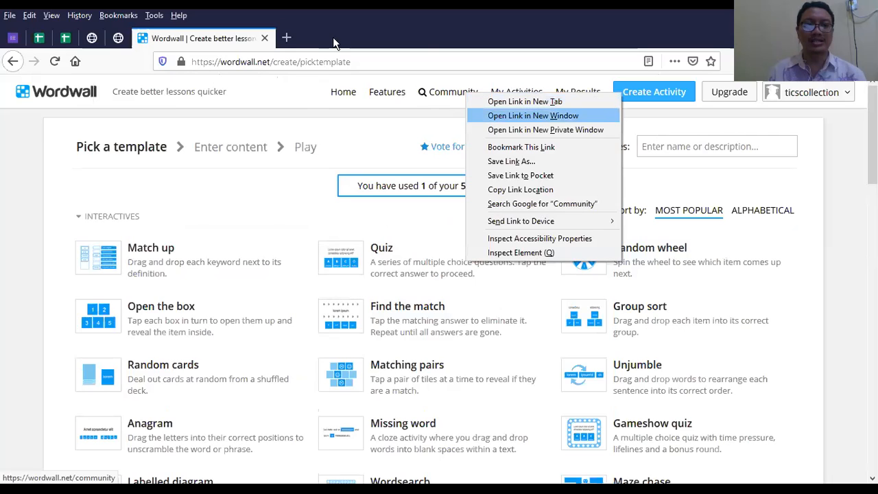
key("t")
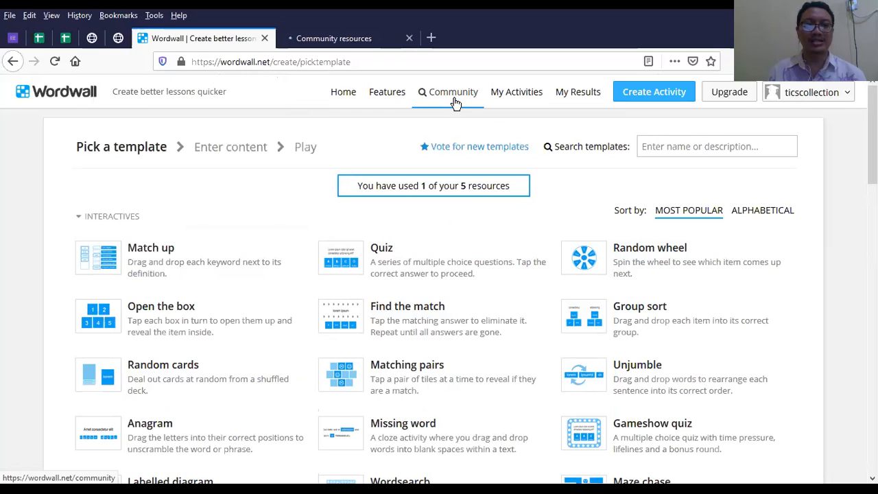
Search the community's public activities for the Find the match template
left_click(363, 39)
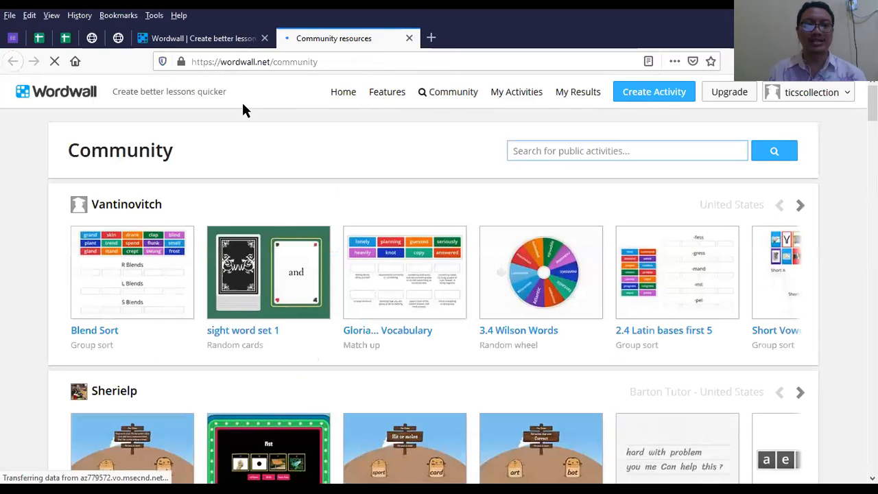
left_click(205, 39)
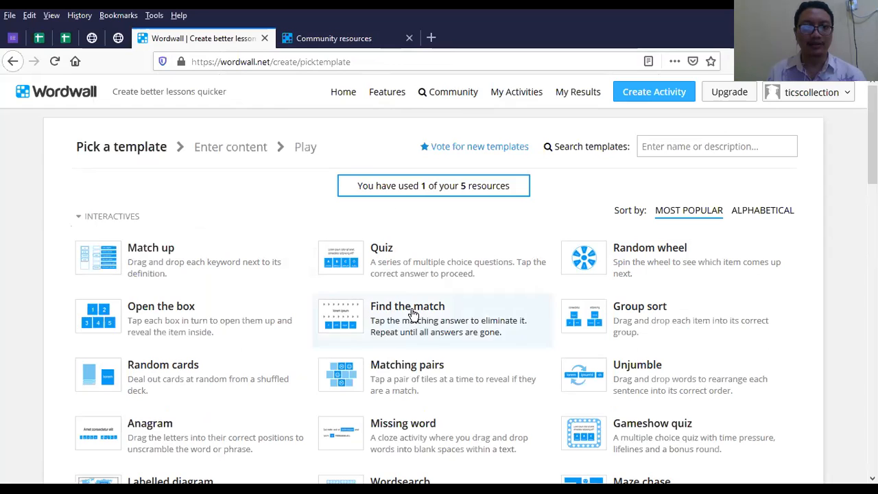
left_click(362, 38)
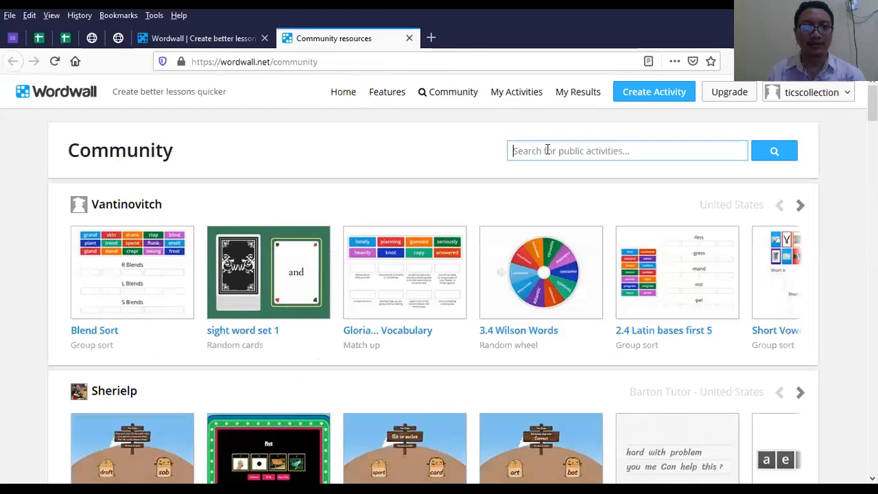
type("find")
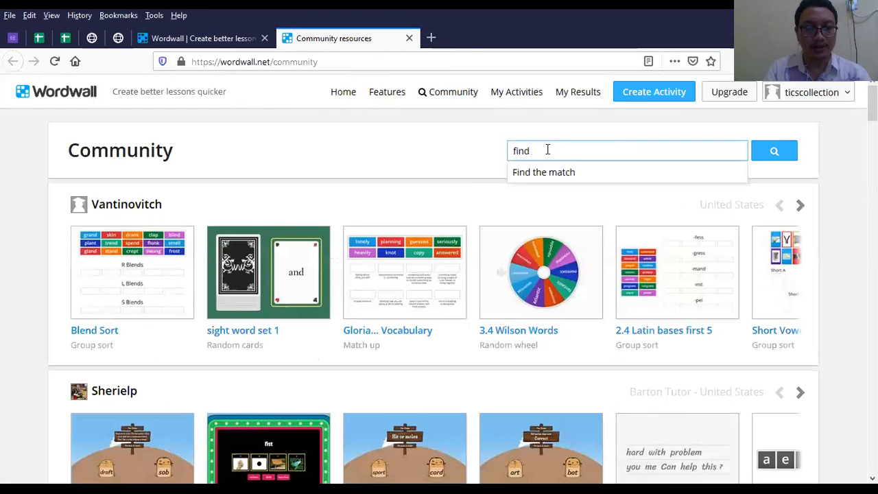
key("Down")
key("Return")
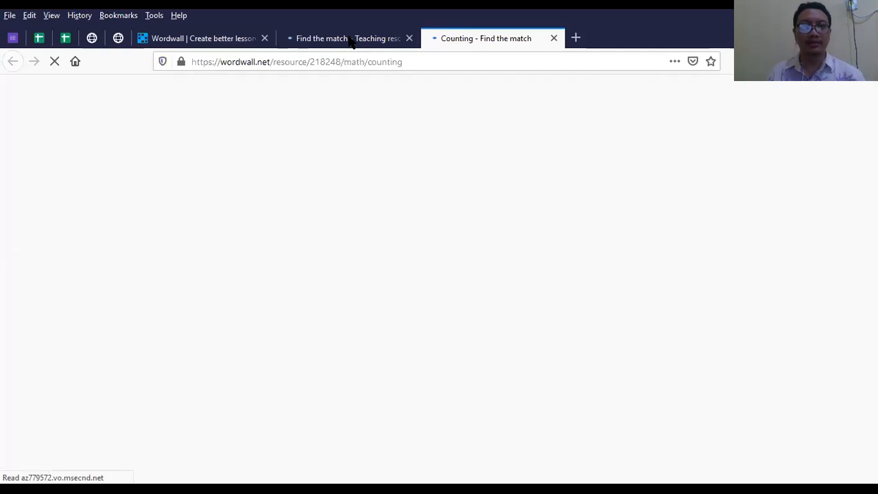
Start the Counting activity, match the number 4 with the tile of four bears, and close the activity
left_click(350, 40)
left_click(480, 39)
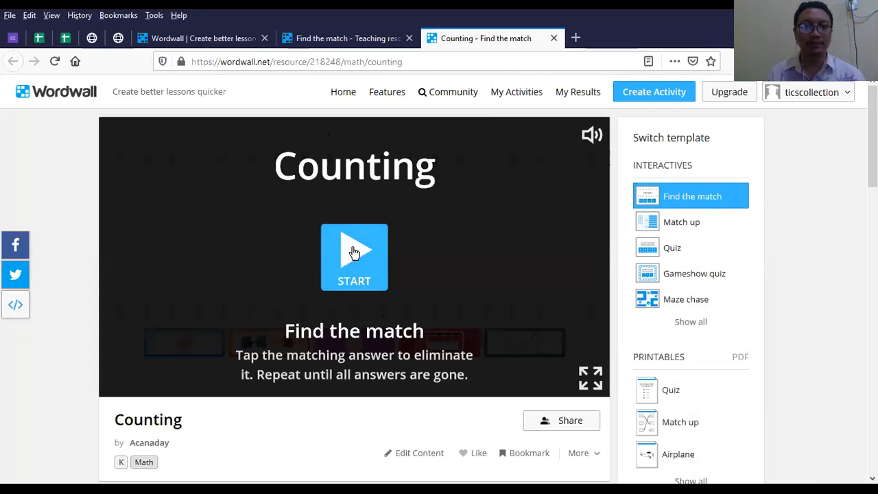
left_click(354, 253)
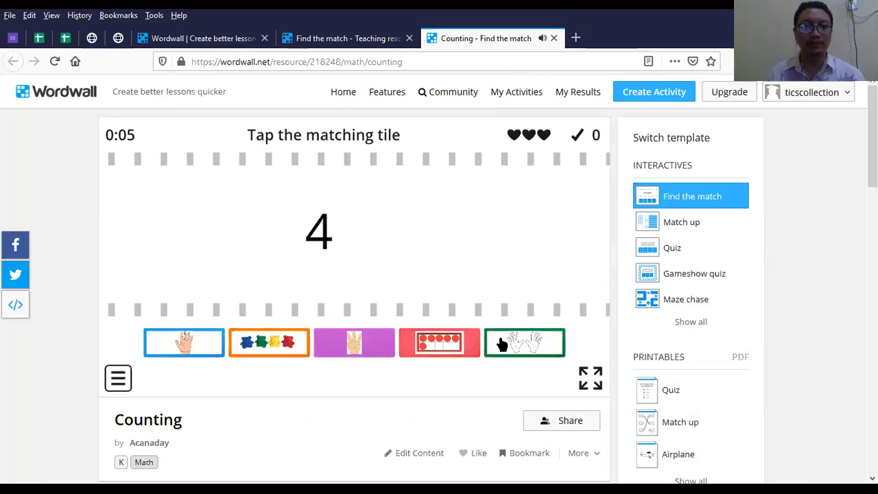
left_click(273, 342)
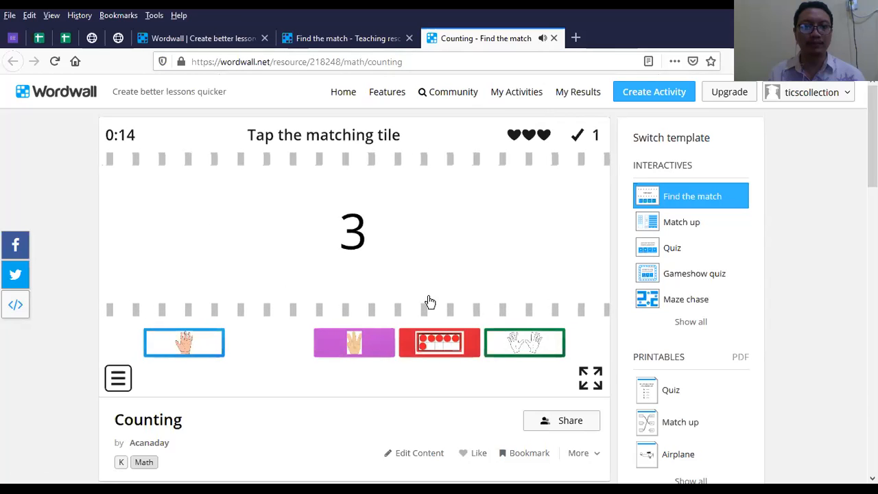
left_click(554, 38)
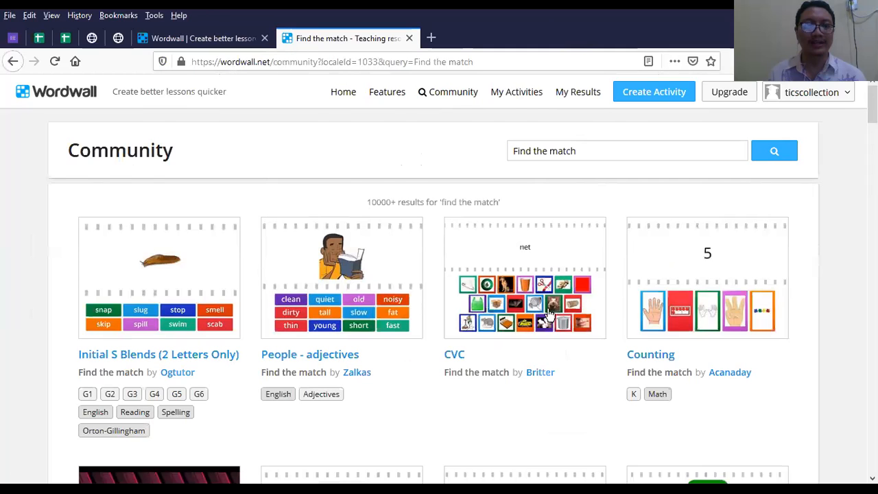
Search the community activities for Unjumble and open Present Continuous (unjumbe) in a new browser tab
key("ctrl+shift+Tab")
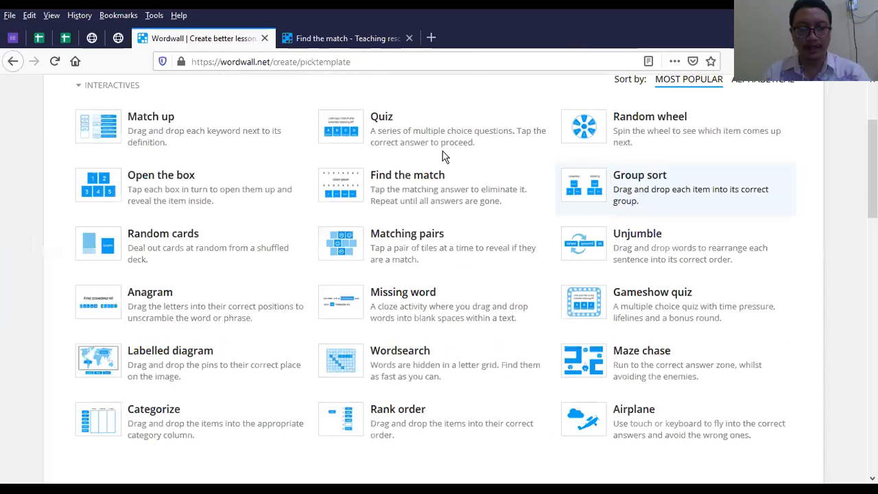
key("ctrl+Tab")
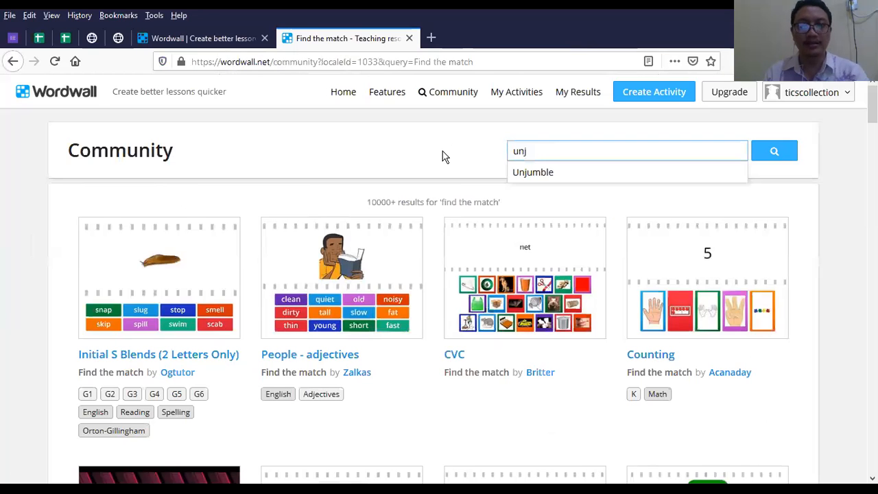
left_click(584, 175)
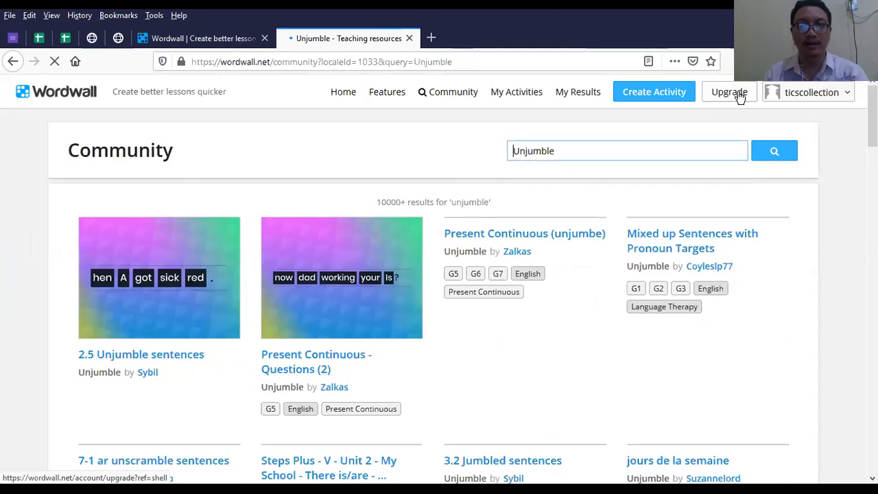
scroll(510, 273, "down", 1)
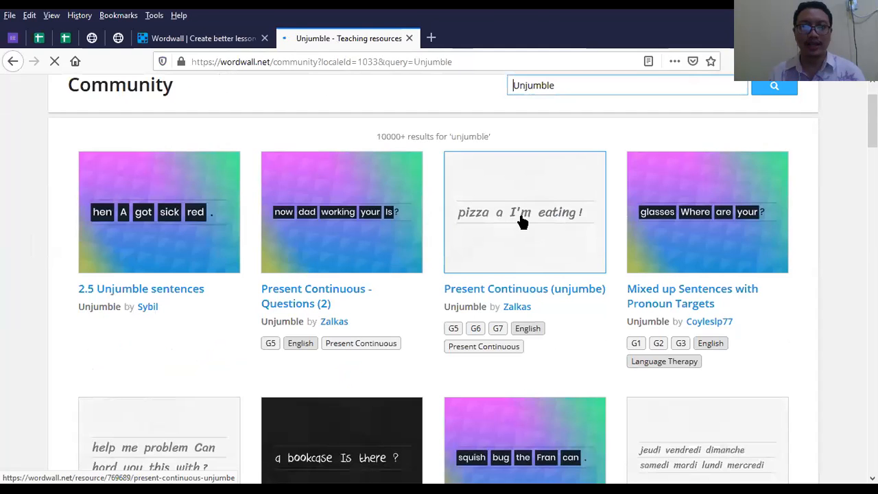
right_click(555, 226)
left_click(547, 229)
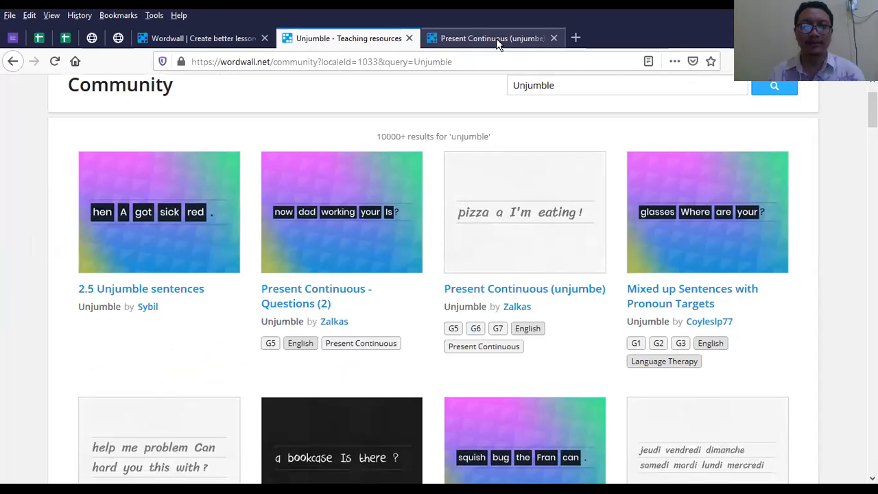
Rearrange the first sentence of Present Continuous (unjumbe) into "I'm eating a pizza!" and close the activity
left_click(498, 39)
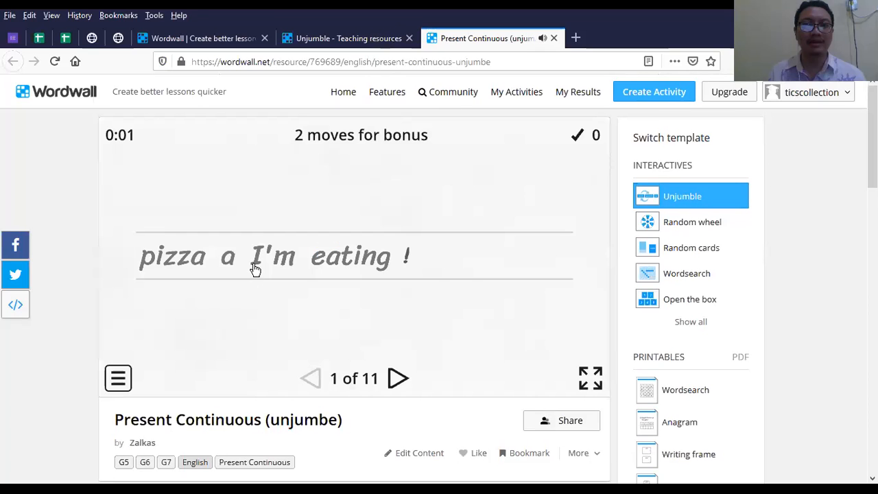
left_click(264, 257)
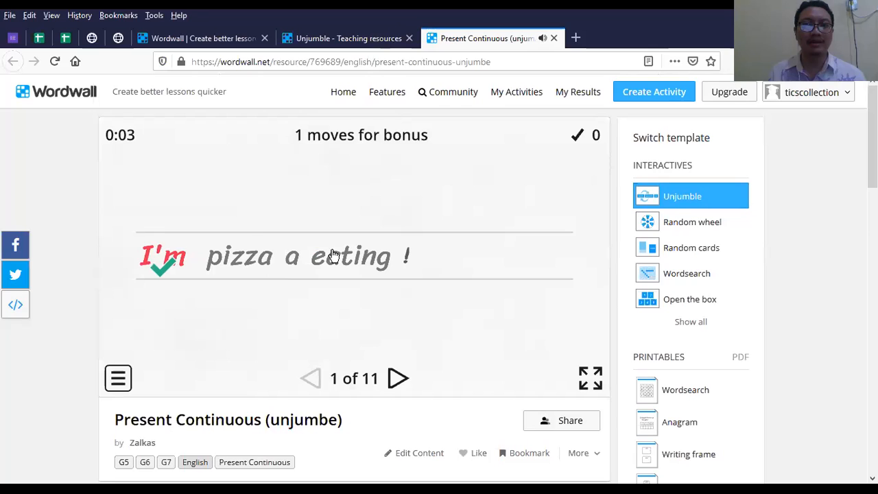
left_click(347, 259)
left_click_drag(347, 259, 394, 255)
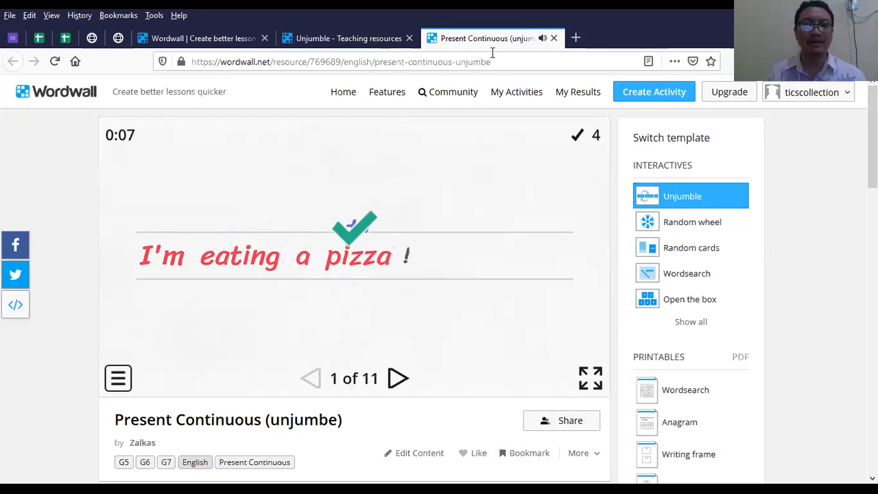
left_click(553, 37)
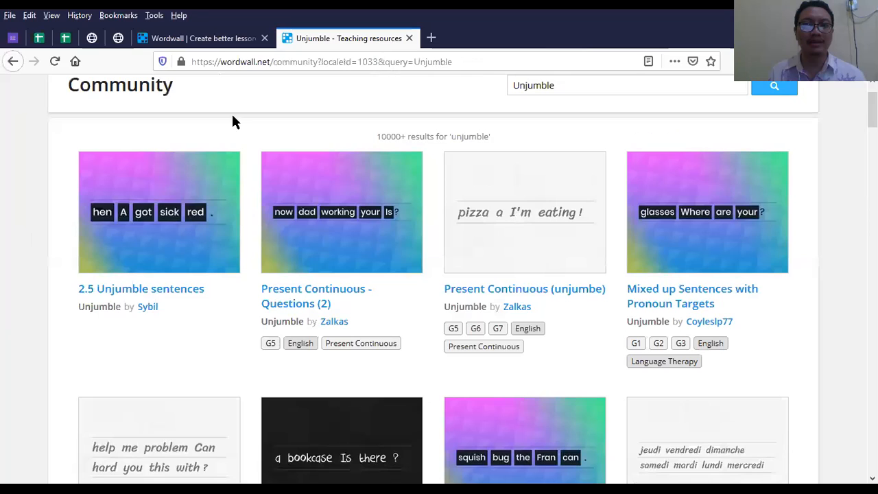
Search the community activities for Missing word and open Present Continuous (missing parts) in a new browser tab
left_click(220, 40)
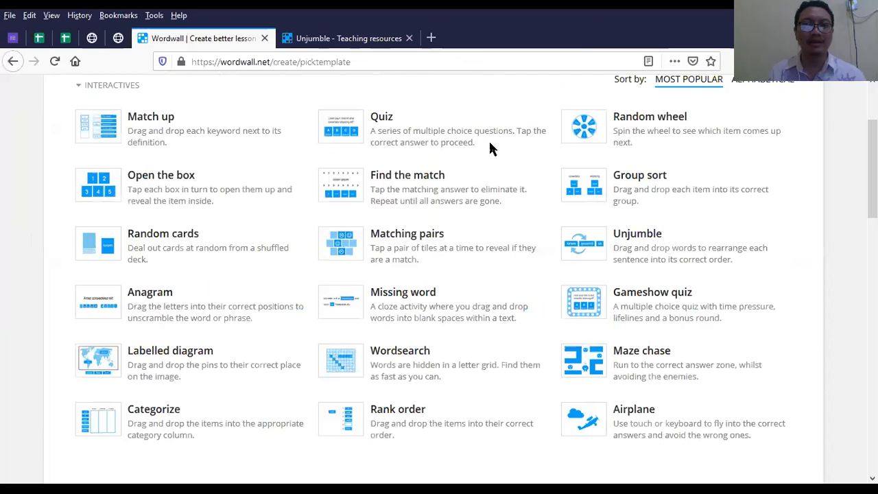
key("ctrl+Tab")
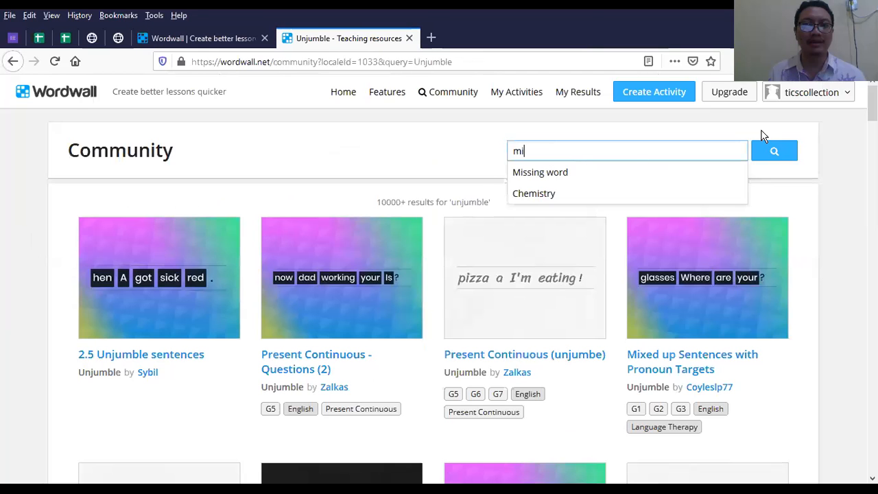
key("Down")
key("Return")
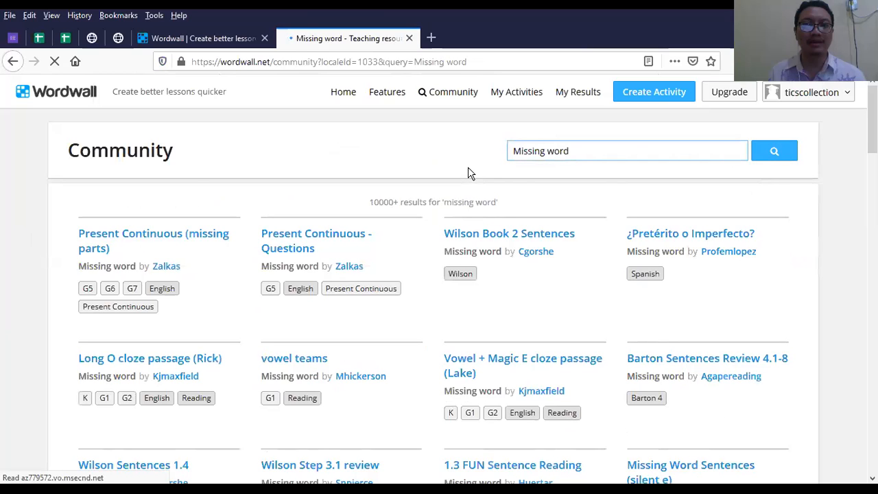
scroll(327, 304, "down", 2)
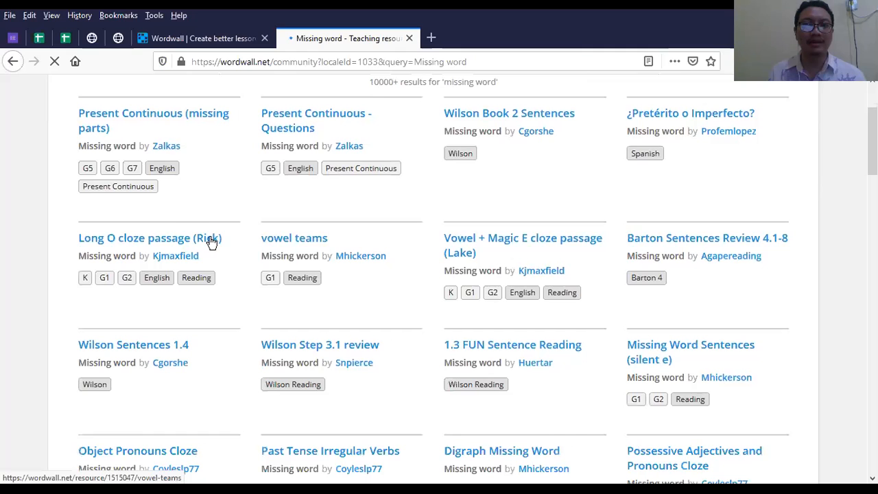
right_click(176, 290)
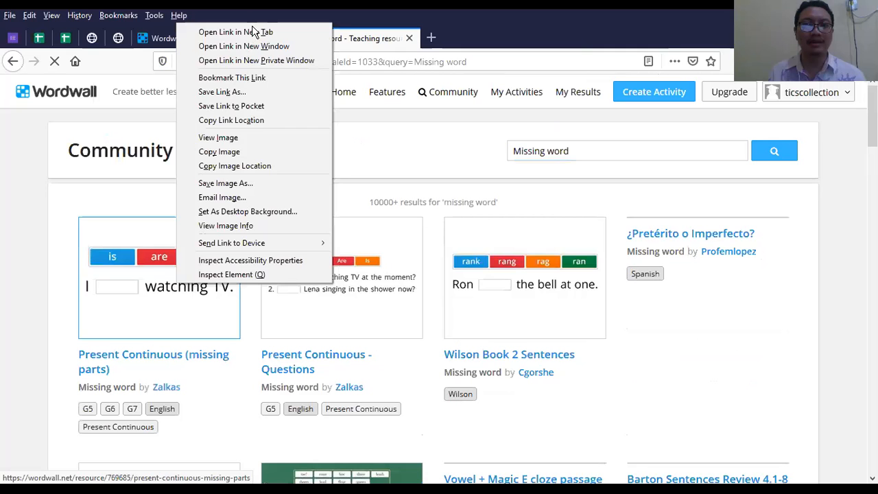
left_click(278, 40)
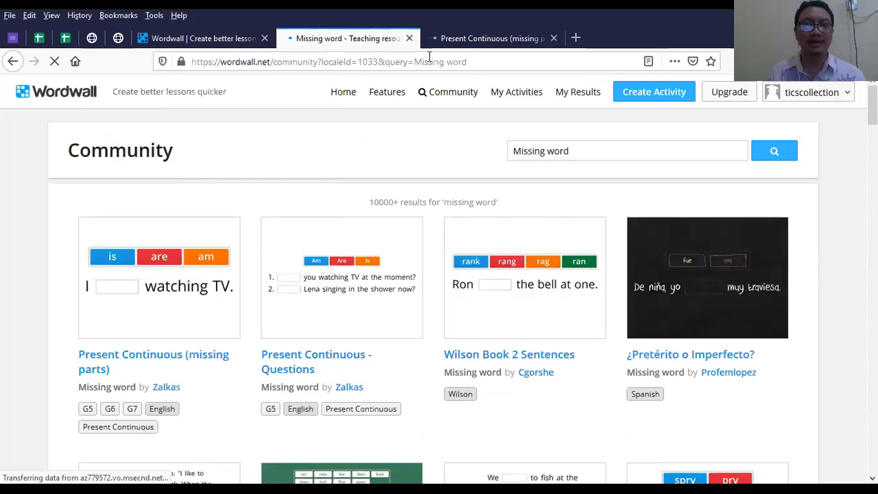
Submit "am" for the first missing word and "isn't" for the second, and close the missing parts activity
left_click(494, 39)
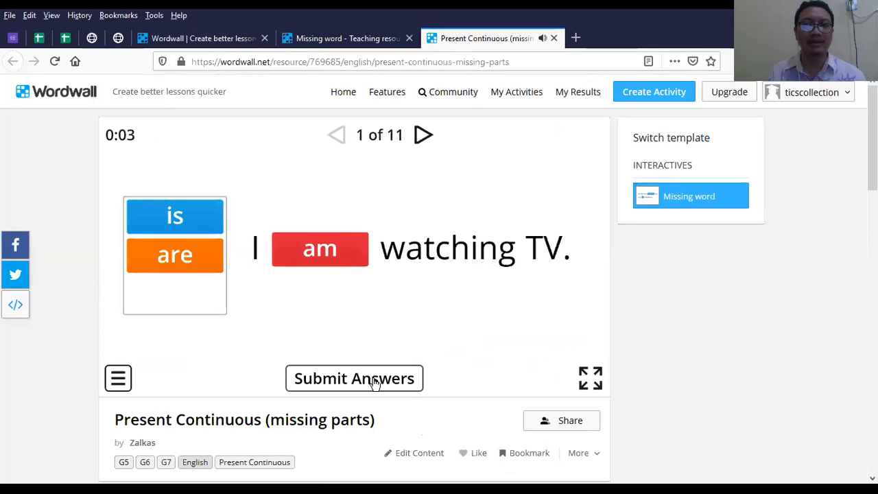
left_click(374, 381)
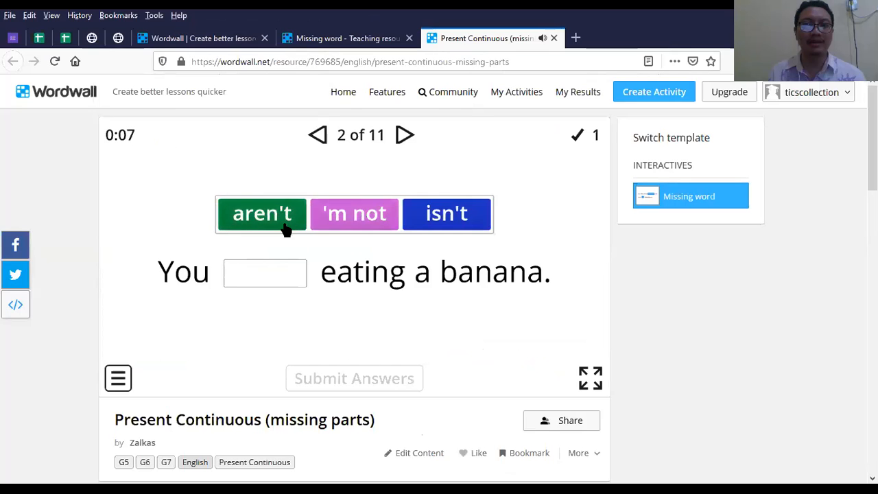
left_click_drag(446, 222, 281, 270)
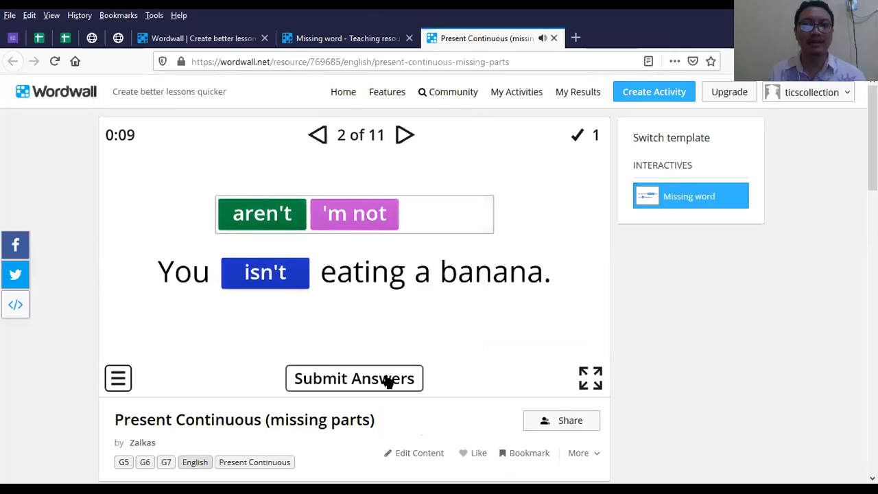
left_click(378, 384)
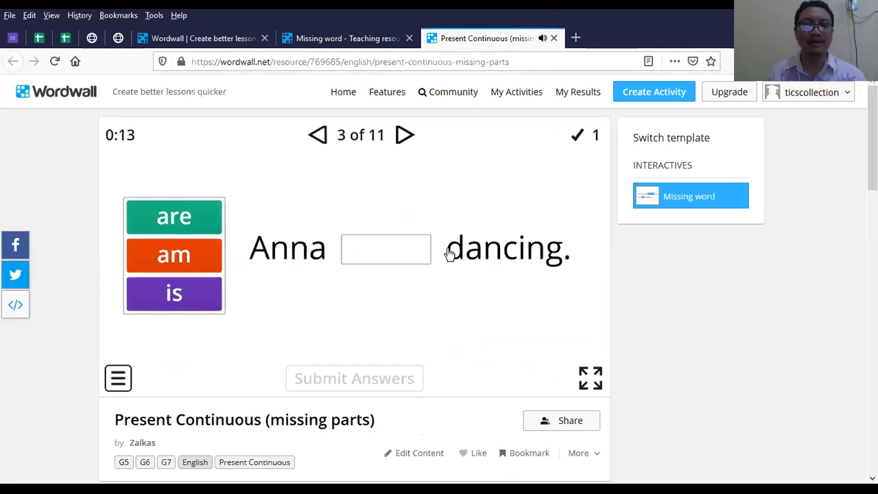
scroll(398, 288, "down", 2)
scroll(494, 124, "up", 2)
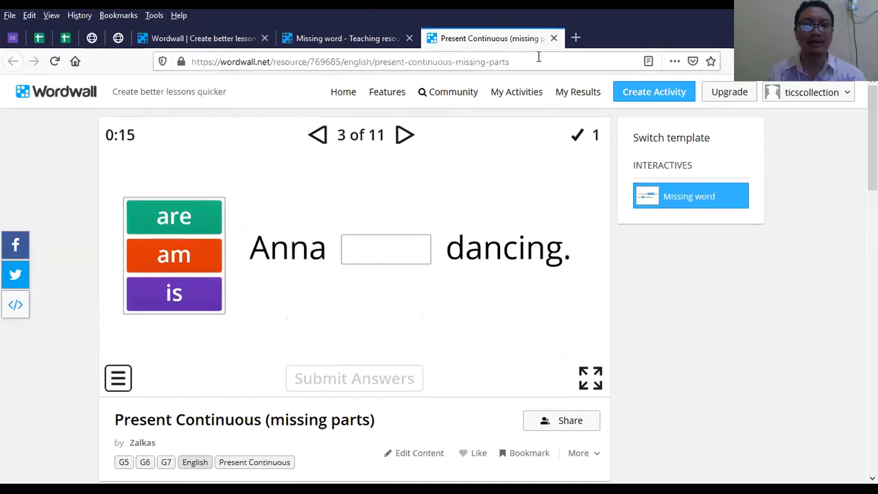
left_click(554, 38)
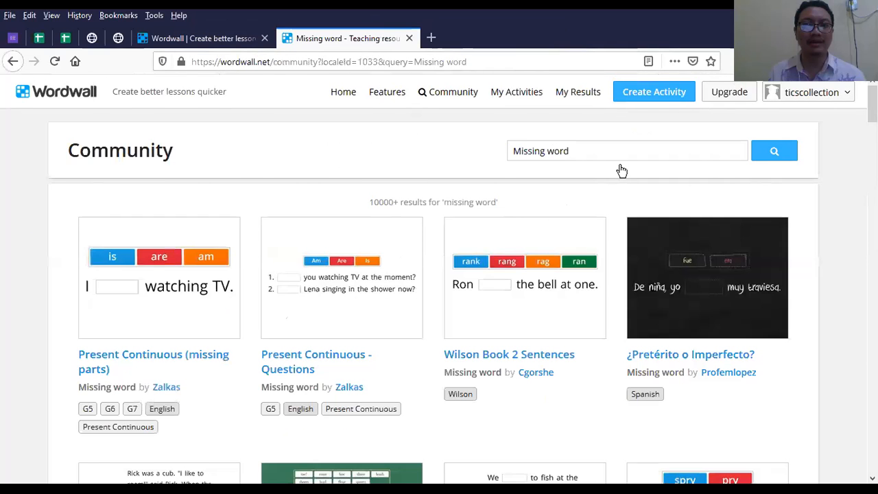
Look over the remaining interactive templates, such as Anagram and Labelled diagram, alongside the community results
key("ctrl+shift+Tab")
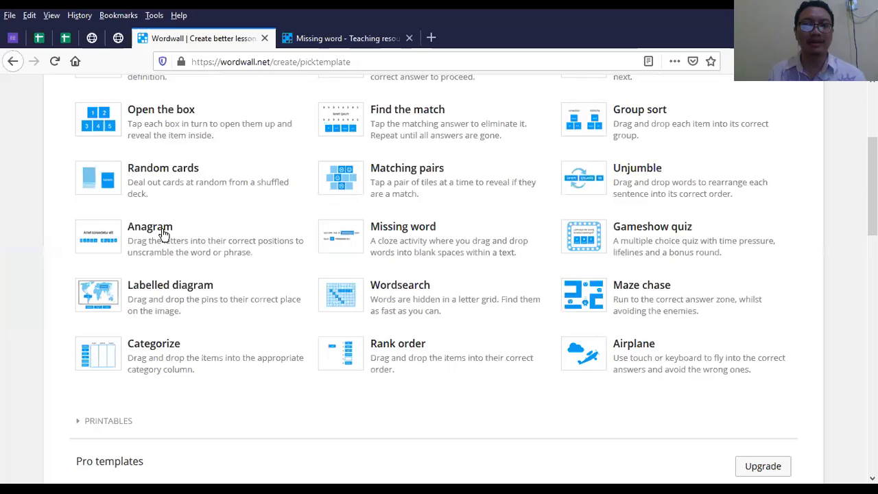
scroll(168, 234, "down", 2)
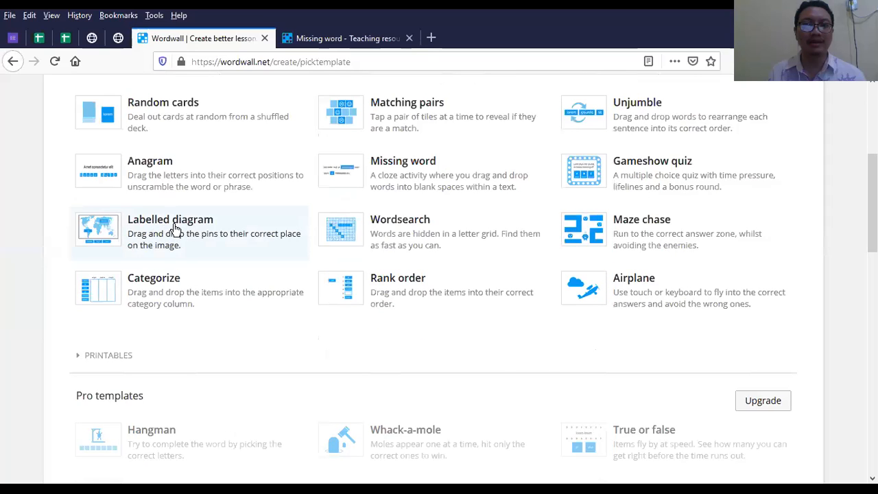
left_click(368, 38)
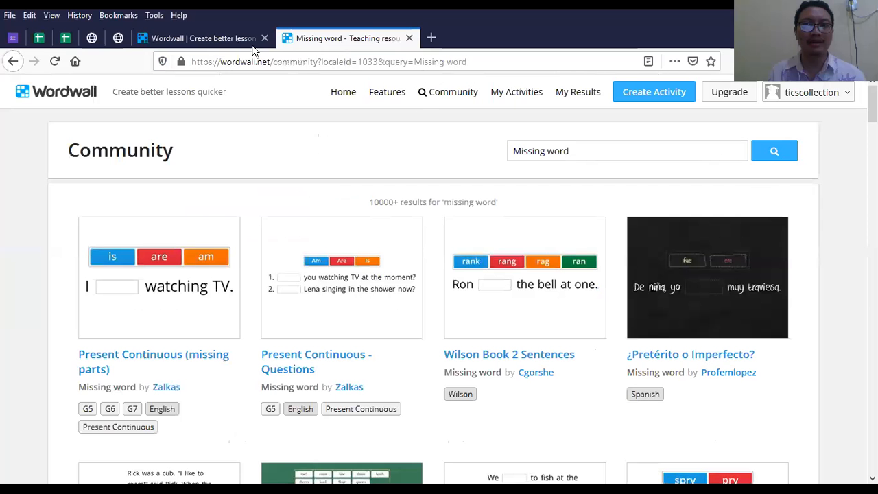
key("ctrl+shift+Tab")
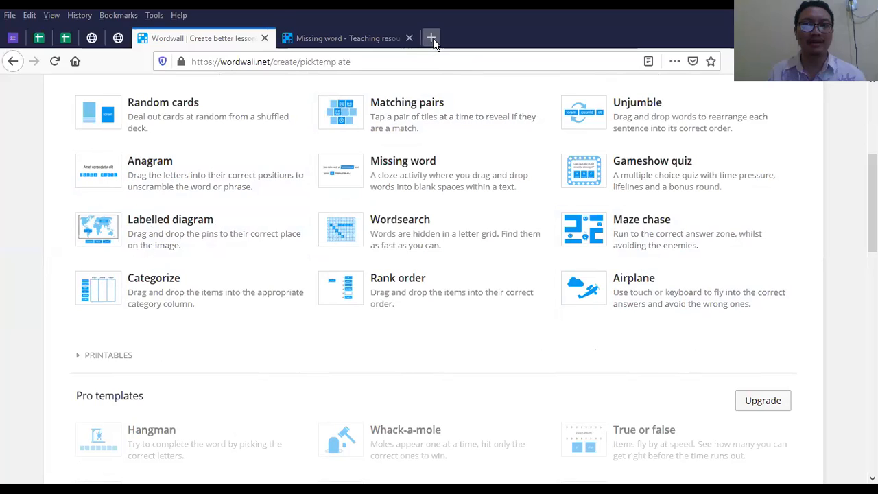
key("ctrl+t")
type("https://wordwall.net/play/5969/104/933")
key("Return")
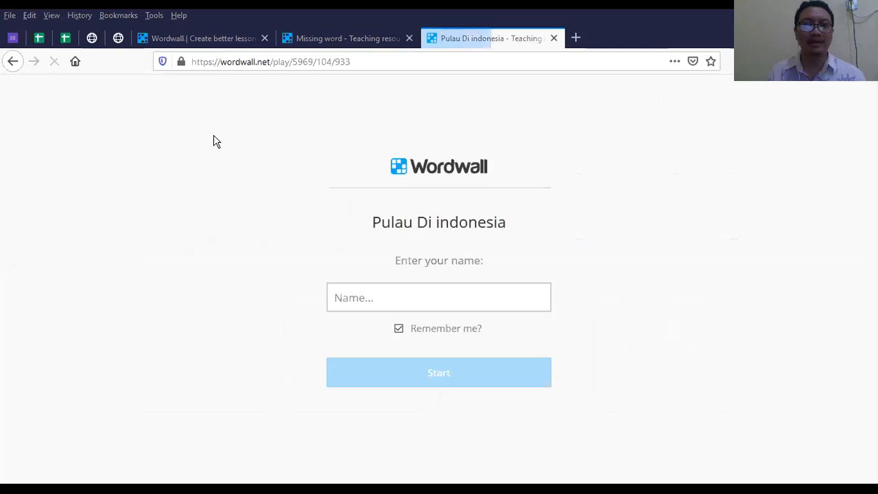
Enter the player's name for the shared activity Pulau Di indonesia and load the game
left_click(446, 298)
type("za")
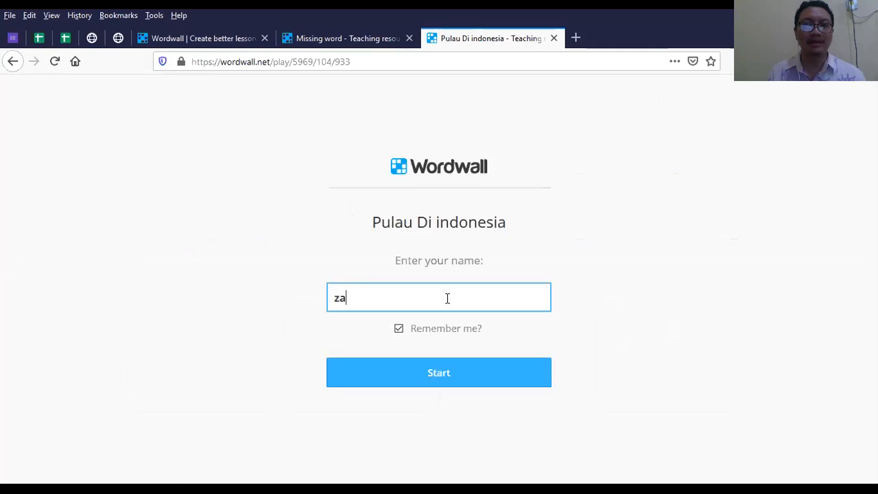
type("in")
left_click(498, 373)
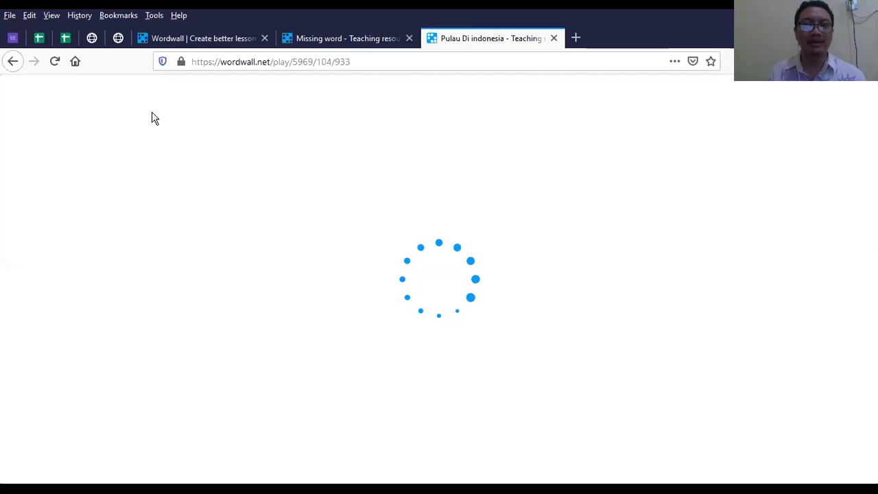
left_click(347, 34)
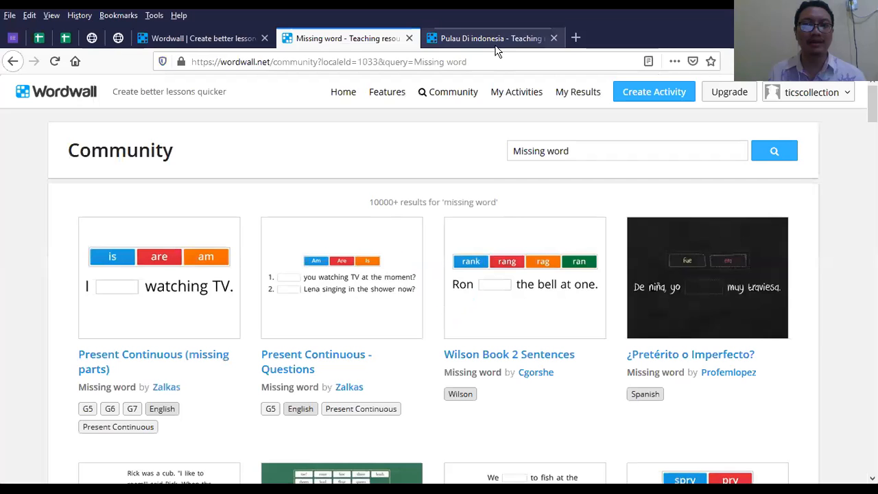
key("ctrl+Tab")
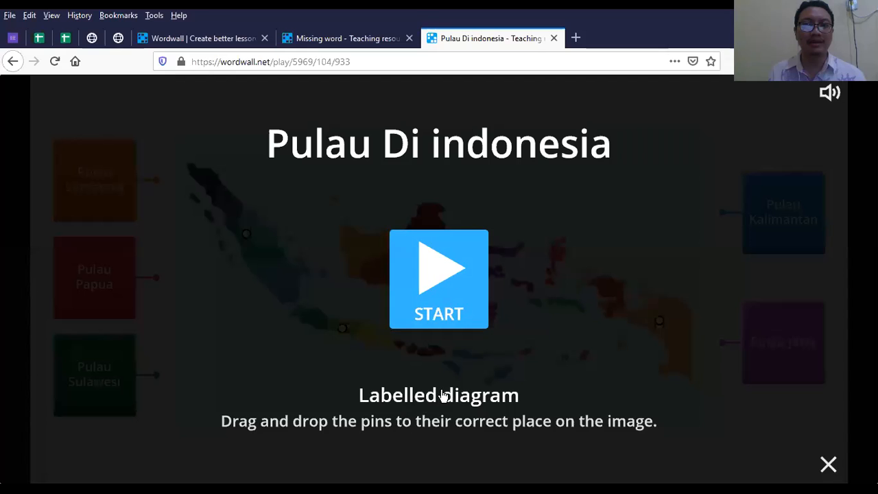
Start the labelled diagram, pin Pulau Kalimantan to its island on the map, and close the shared activity
left_click(441, 282)
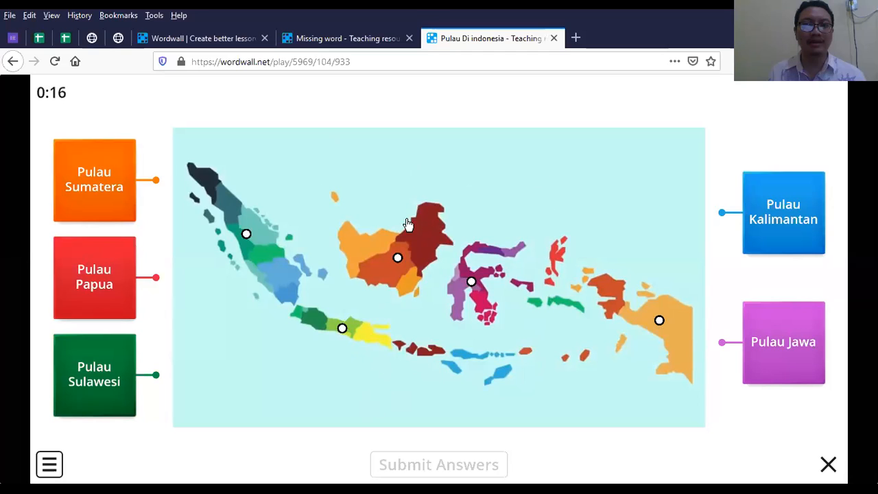
left_click_drag(720, 214, 401, 261)
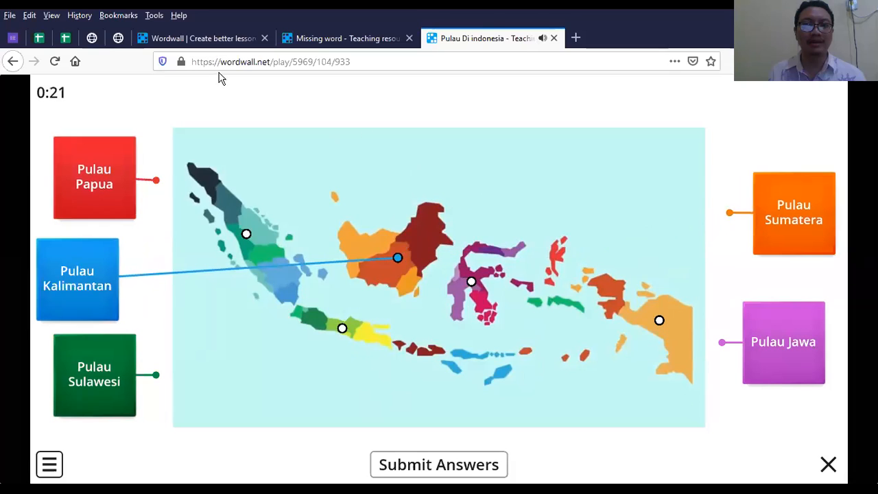
left_click(555, 39)
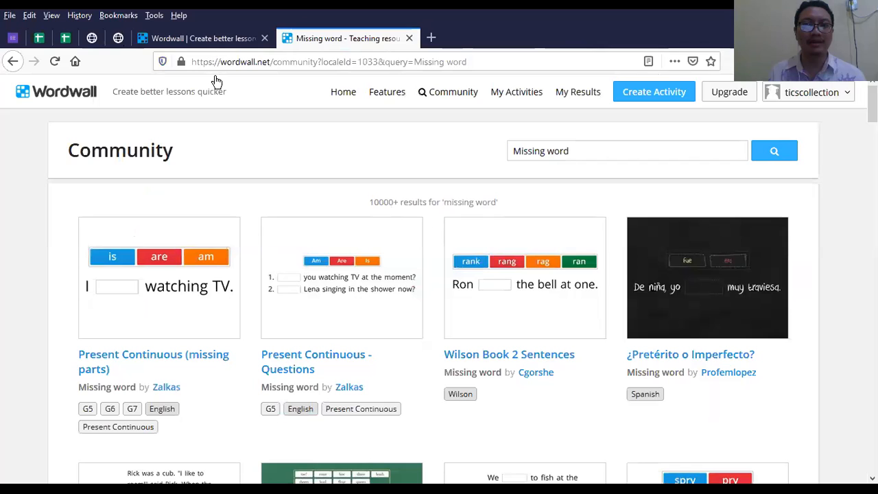
Search the community activities for Rank order and open Sequence Story #1 in a new browser tab
key("ctrl+shift+Tab")
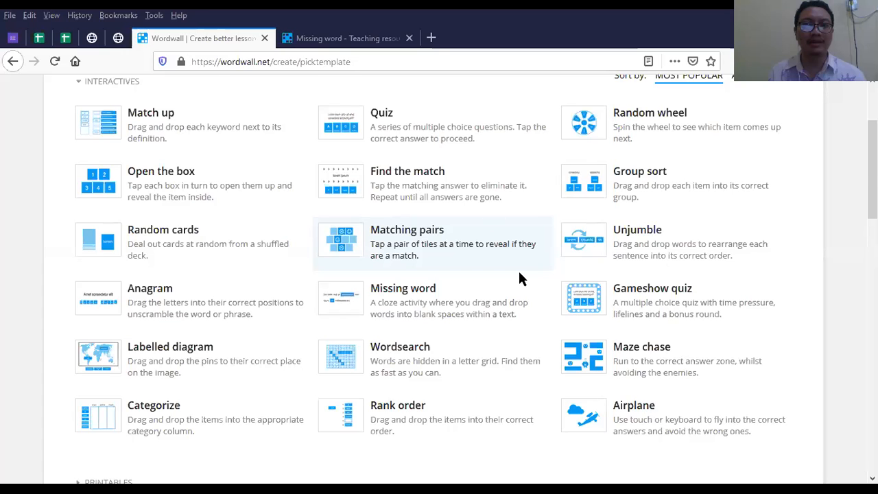
scroll(663, 211, "down", 3)
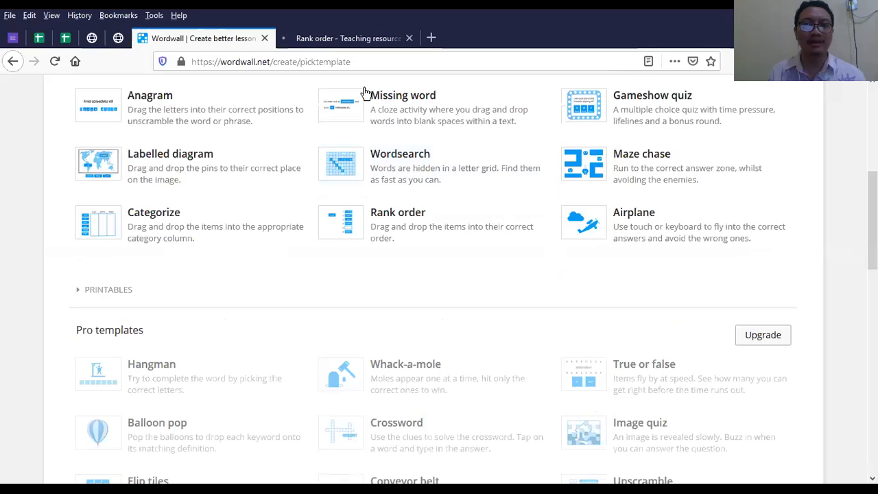
left_click(347, 38)
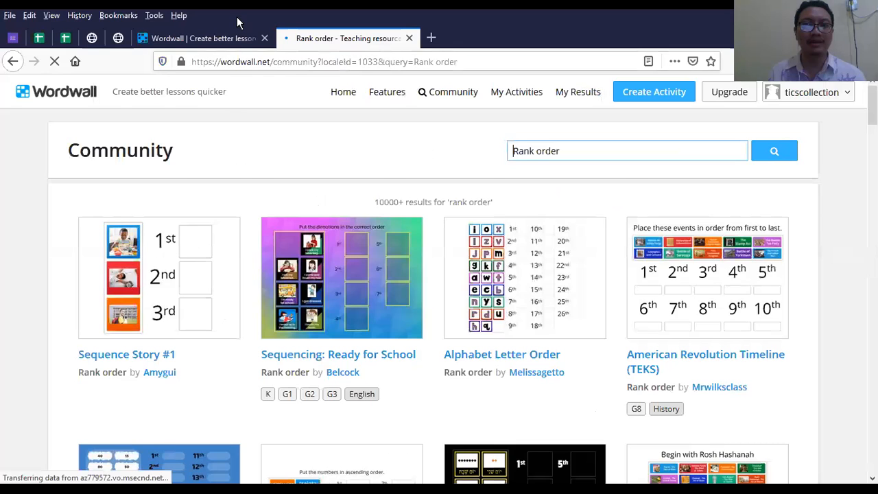
Return to the community results and search them for Airplane activities
left_click(197, 38)
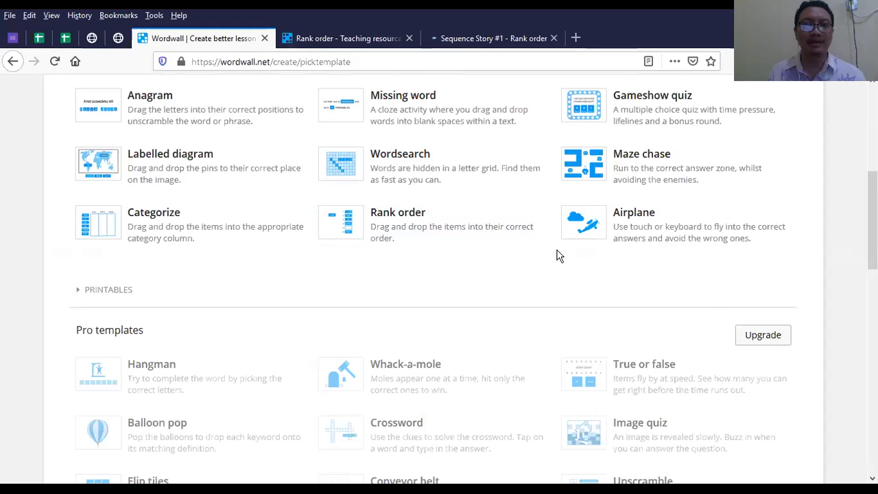
left_click(343, 38)
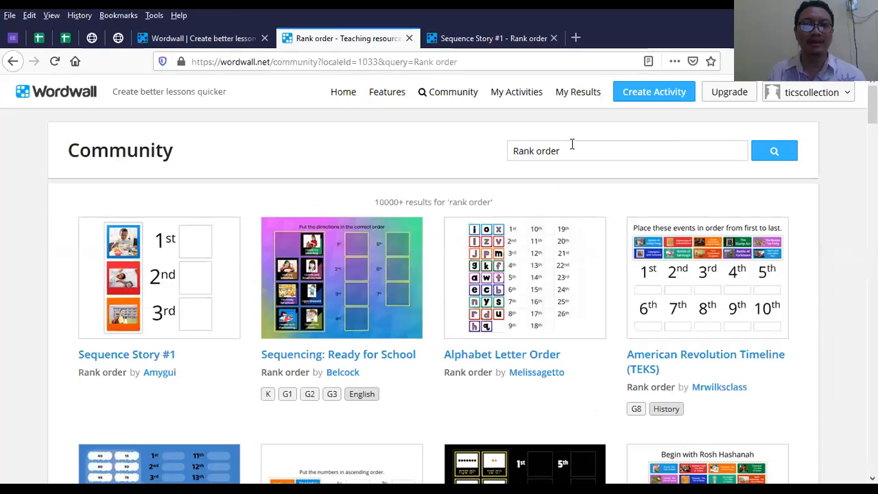
triple_click(542, 151)
type("ai")
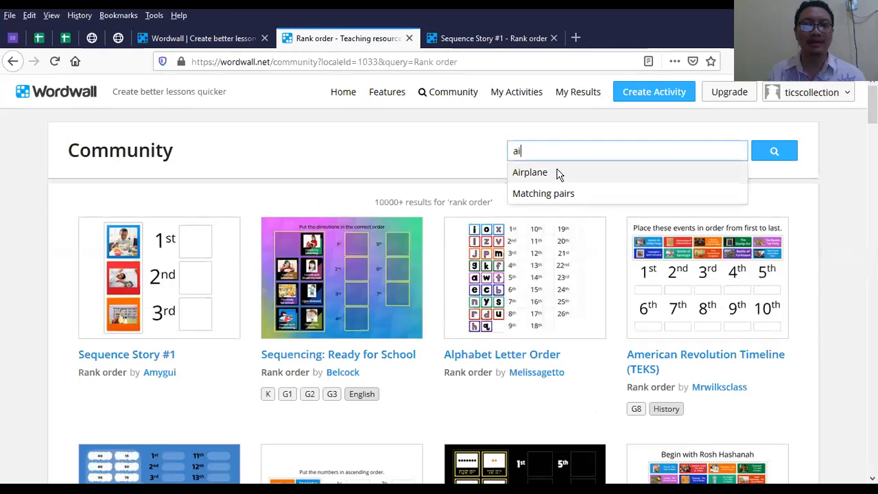
left_click(558, 172)
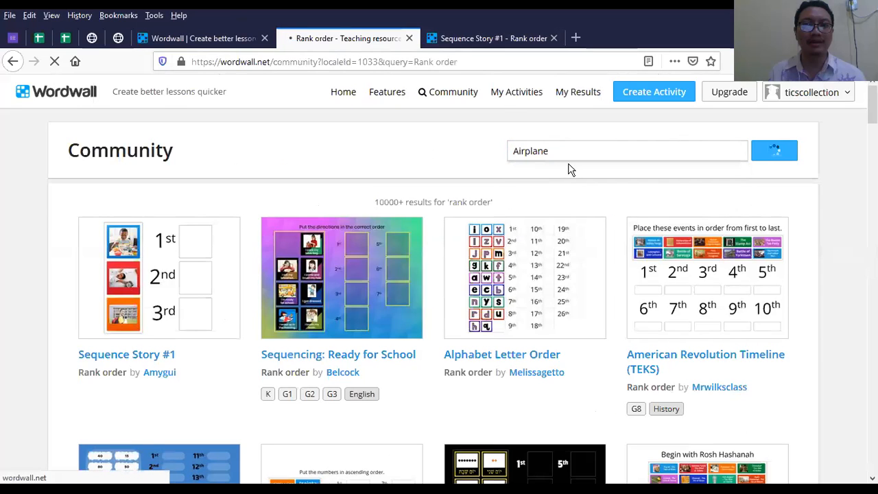
Play Sequence Story #1 by ranking waking up 1st, eating 2nd and school 3rd, submit the answers, and close the activity
left_click(491, 40)
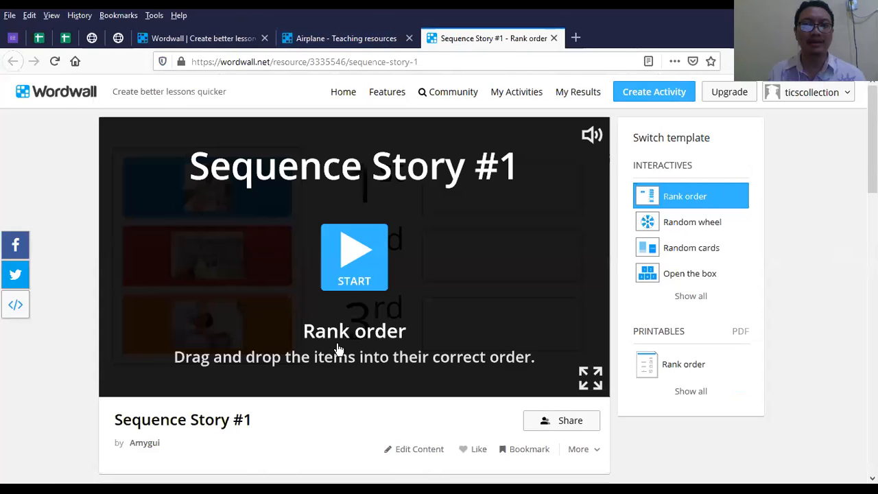
left_click(354, 251)
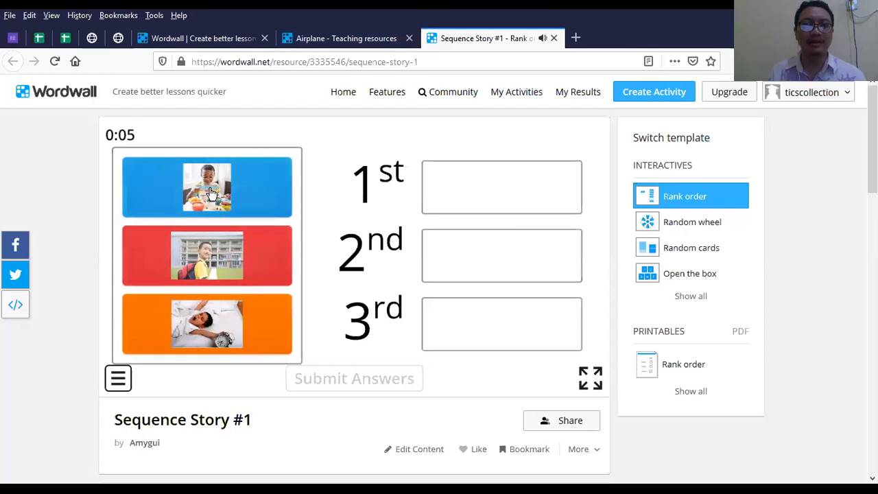
left_click_drag(226, 327, 474, 186)
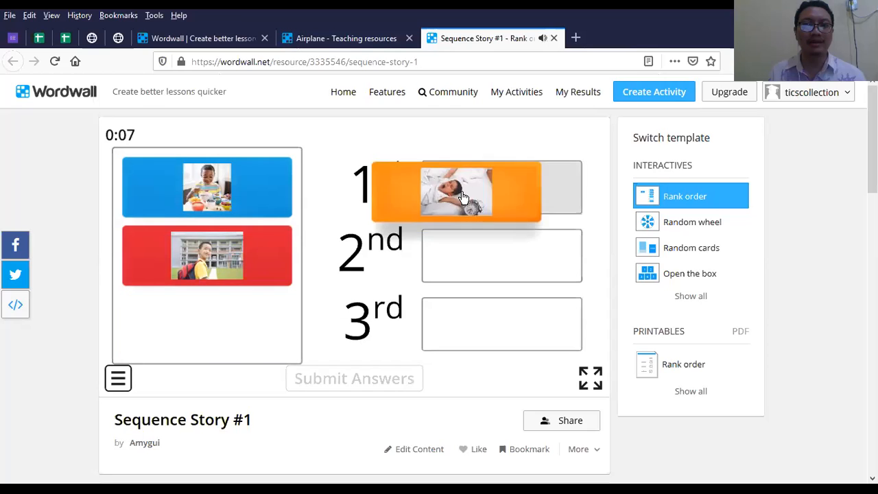
left_click(202, 203)
left_click(492, 256)
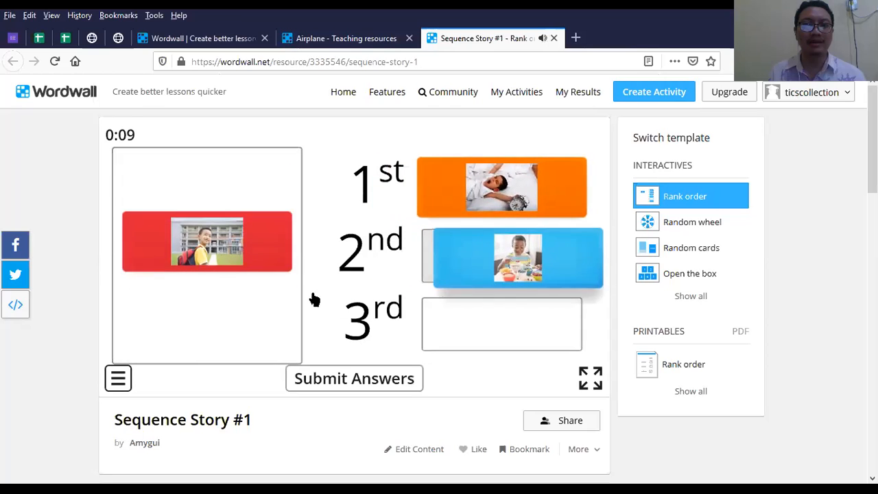
left_click_drag(238, 191, 508, 325)
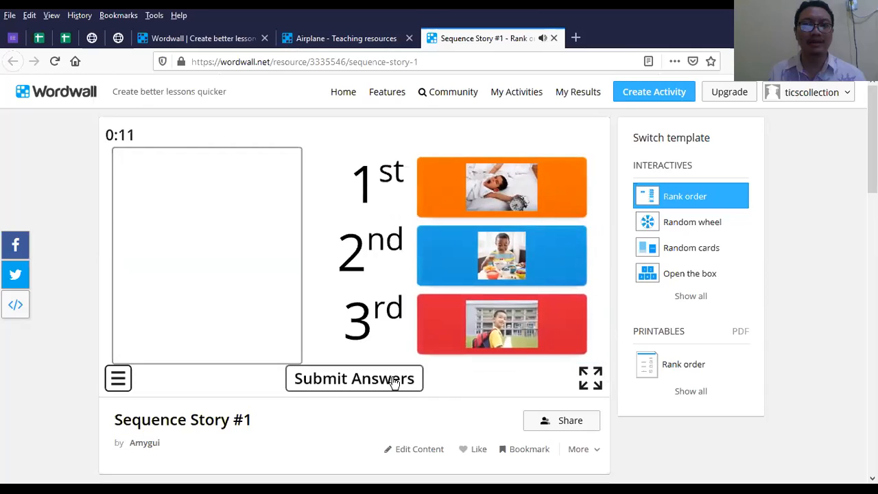
left_click(394, 377)
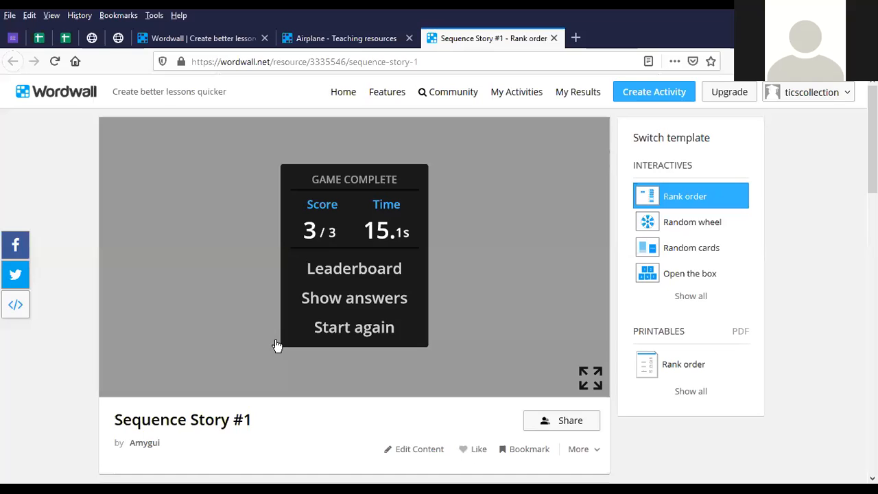
left_click(553, 39)
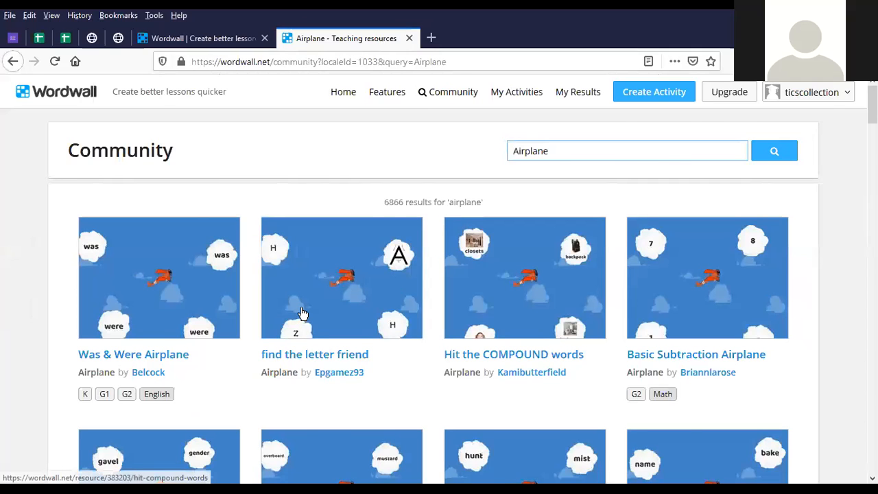
Open the community activity Was & Were Airplane in a new browser tab
scroll(303, 313, "down", 4)
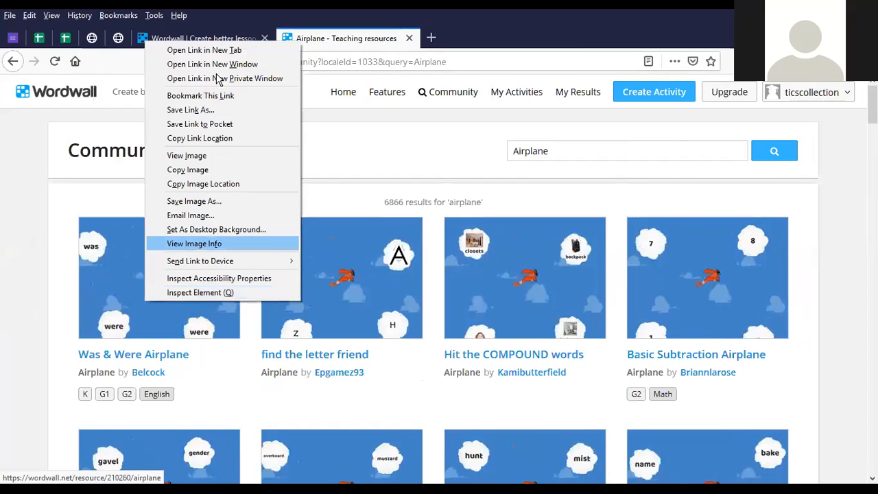
left_click(221, 47)
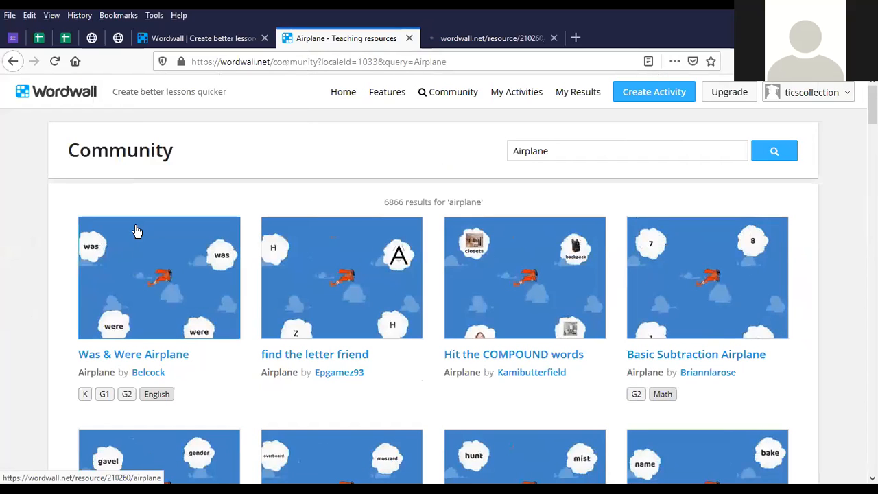
left_click(477, 40)
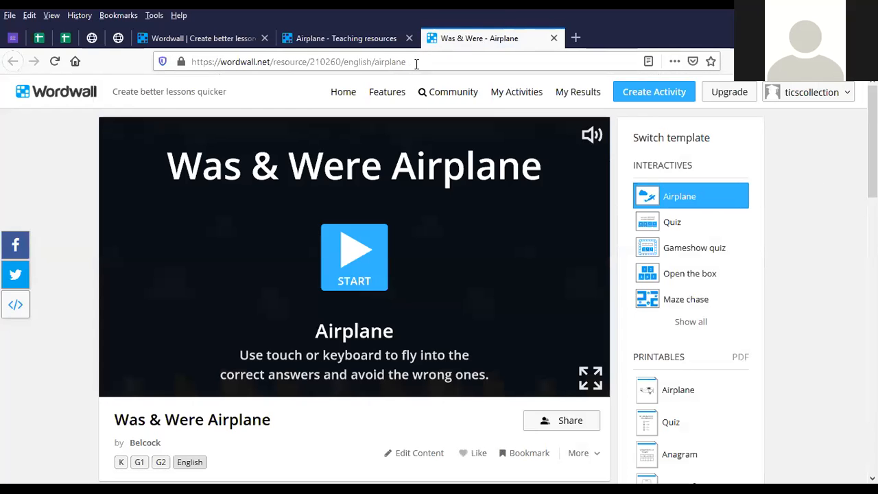
Play Was & Were Airplane, then close the activity and the Airplane community results
left_click(359, 253)
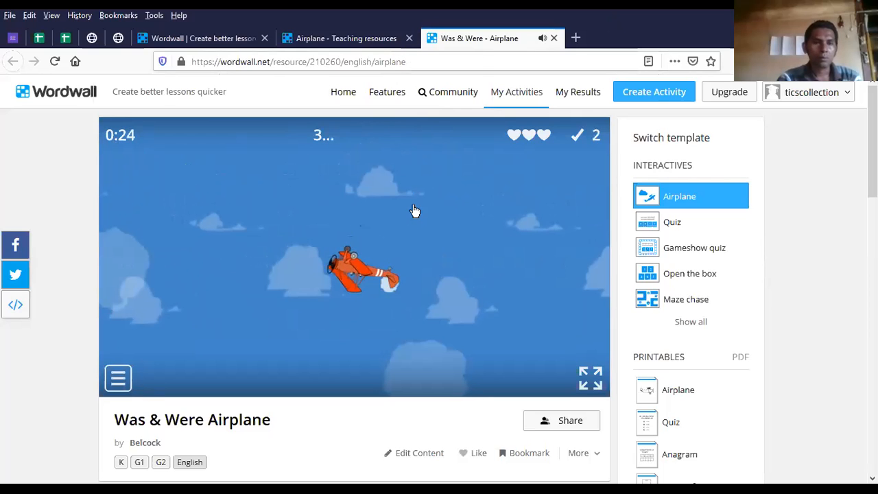
key("ctrl+w")
key("ctrl+w")
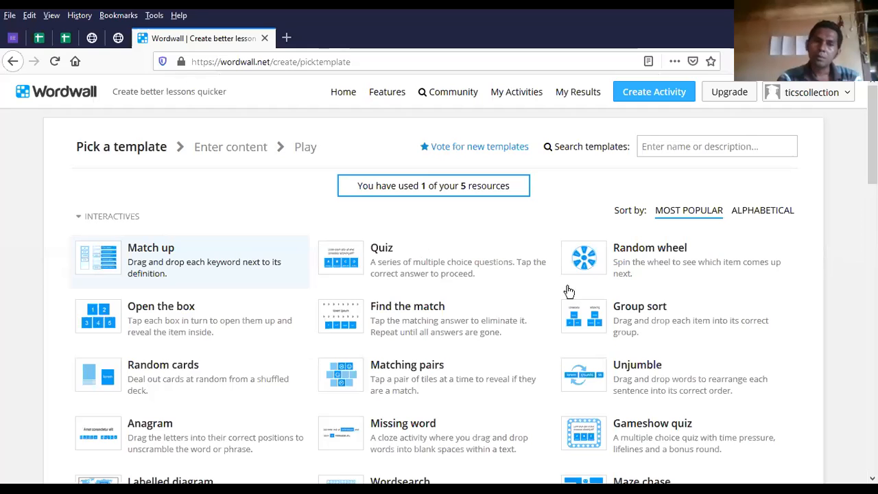
Look over the interactive templates from Match up to Airplane on the template selection page
scroll(607, 299, "down", 1)
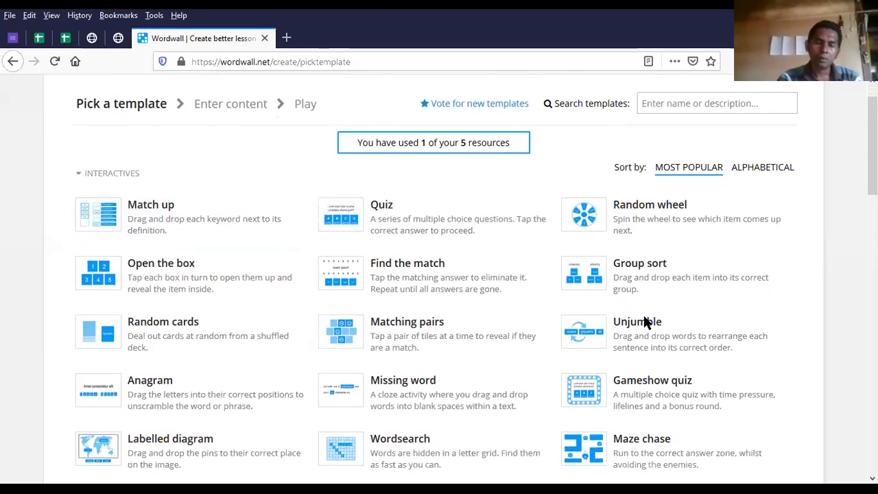
scroll(644, 322, "down", 3)
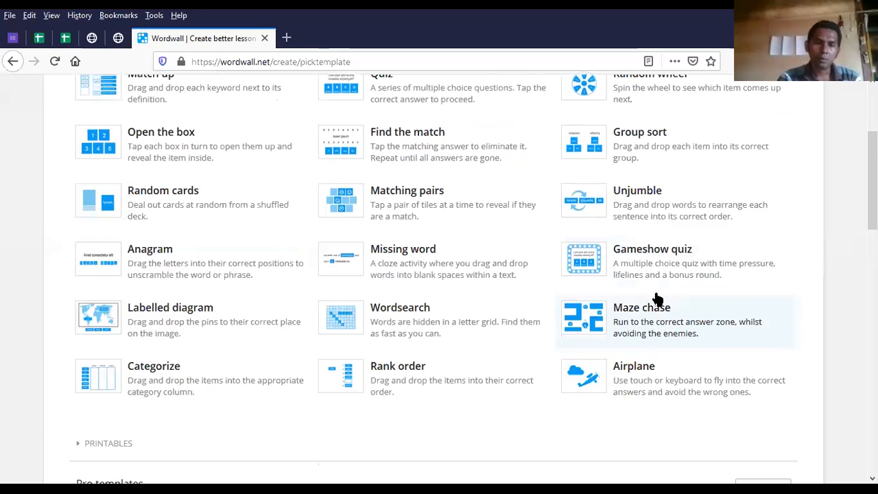
scroll(651, 316, "down", 1)
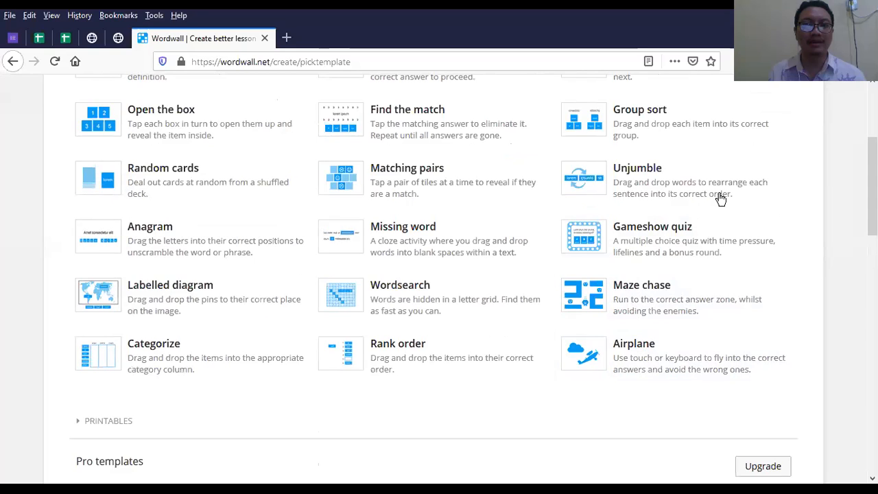
left_click(763, 111)
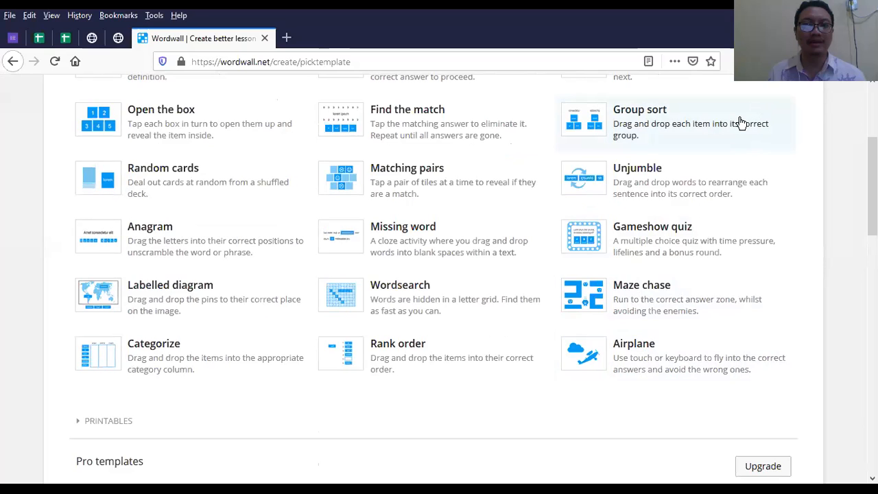
scroll(359, 221, "up", 1)
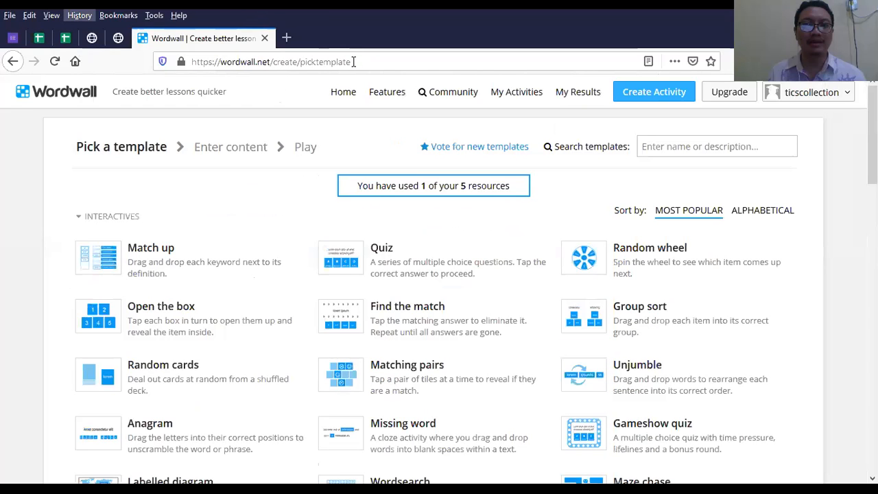
double_click(48, 177)
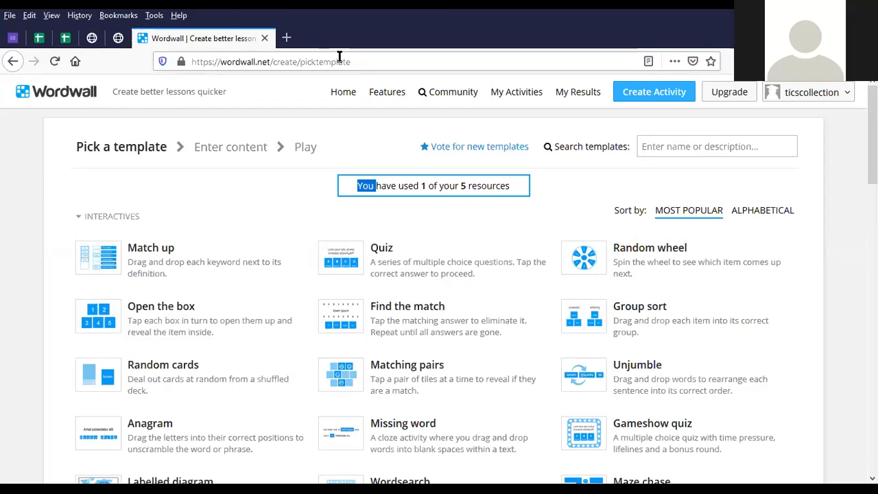
left_click(266, 118)
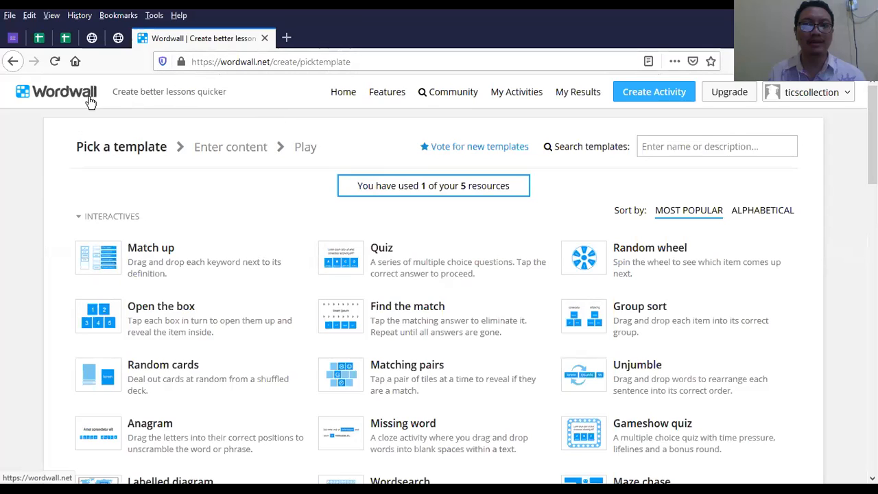
left_click(273, 62)
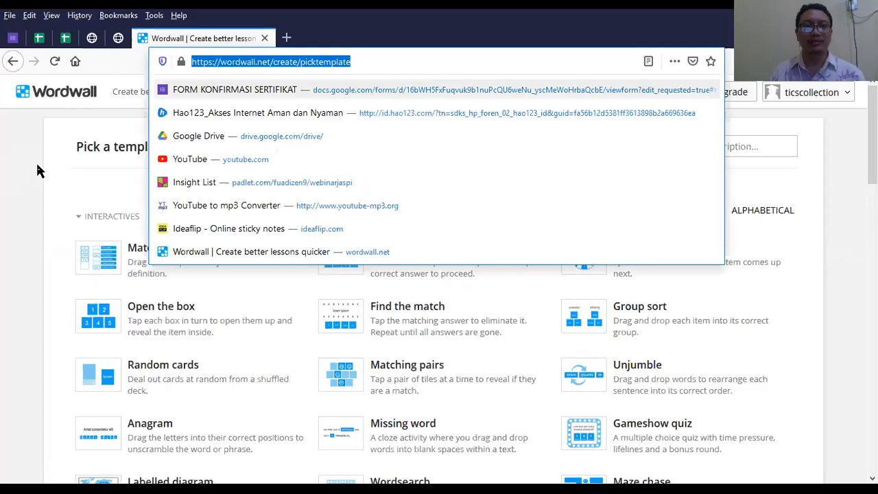
left_click(57, 155)
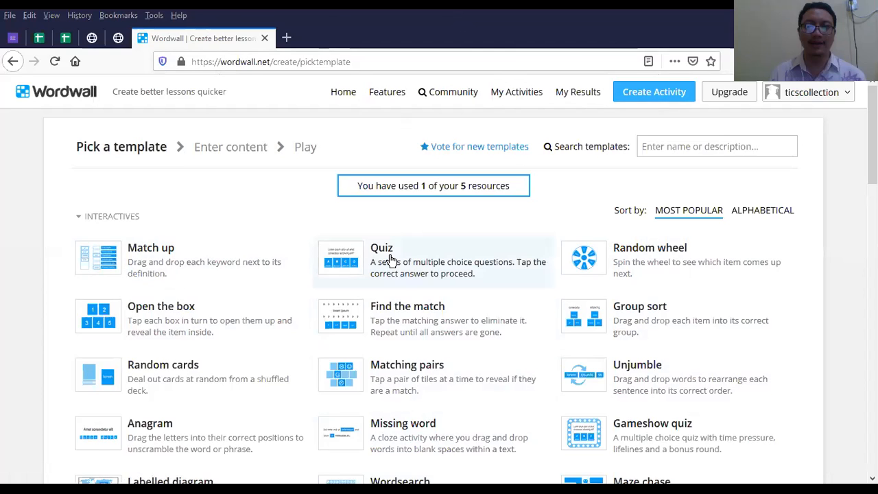
Start a new activity with the Quiz template and look over its content entry form
scroll(389, 261, "down", 1)
scroll(389, 264, "up", 1)
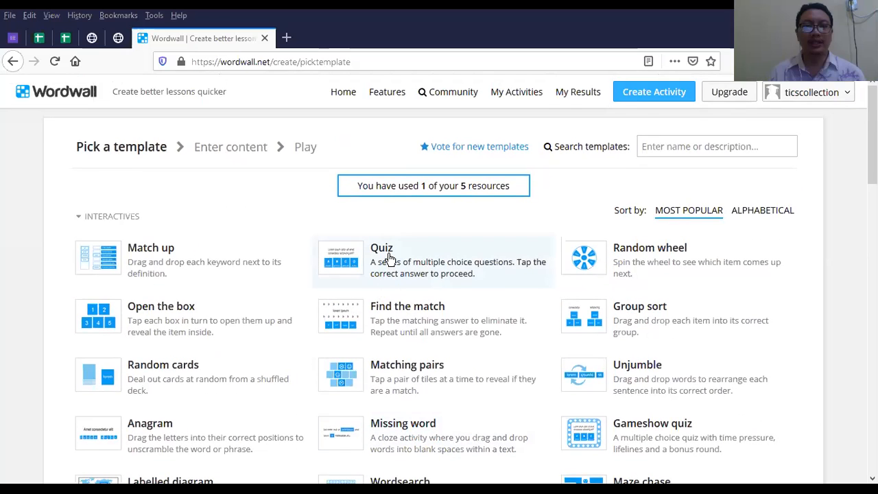
left_click(388, 258)
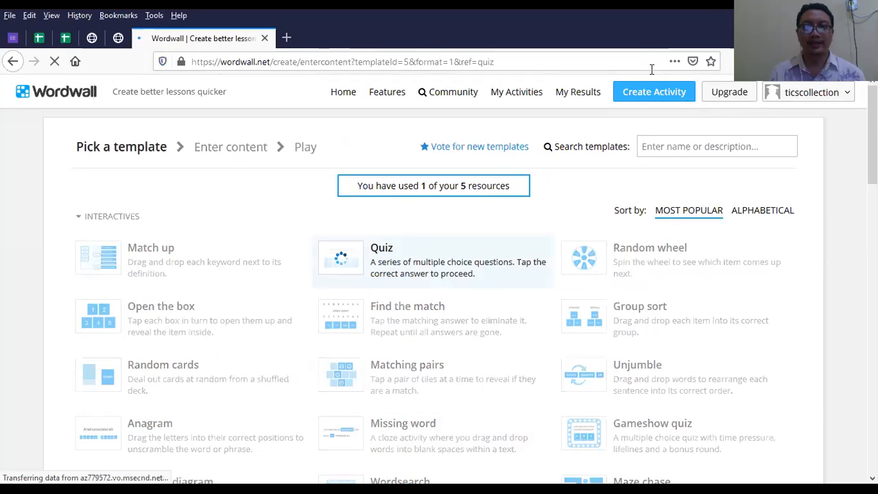
left_click(374, 251)
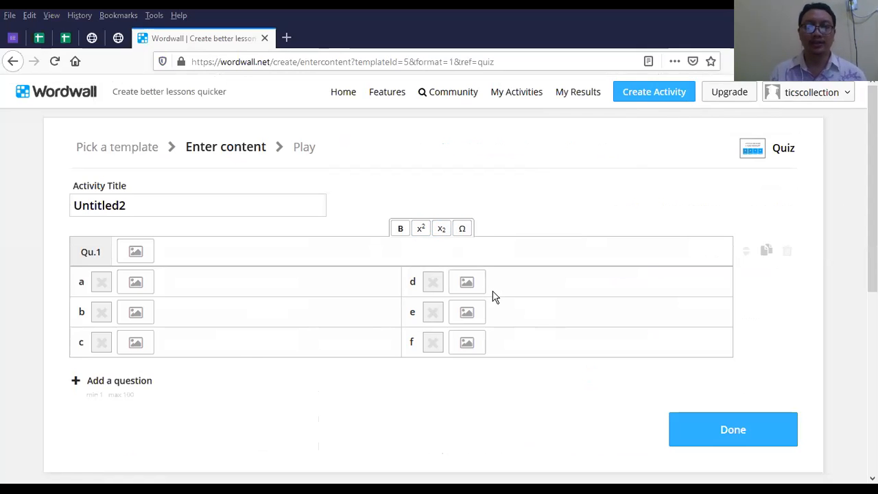
scroll(493, 292, "down", 2)
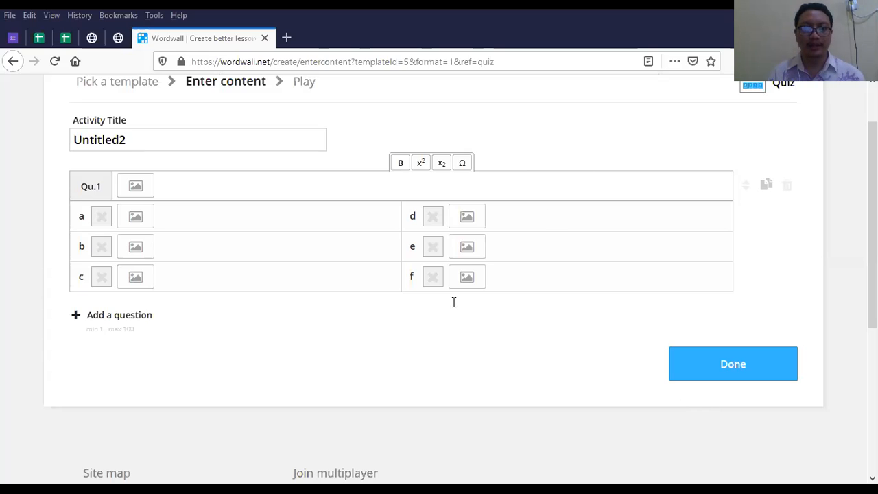
scroll(578, 227, "up", 2)
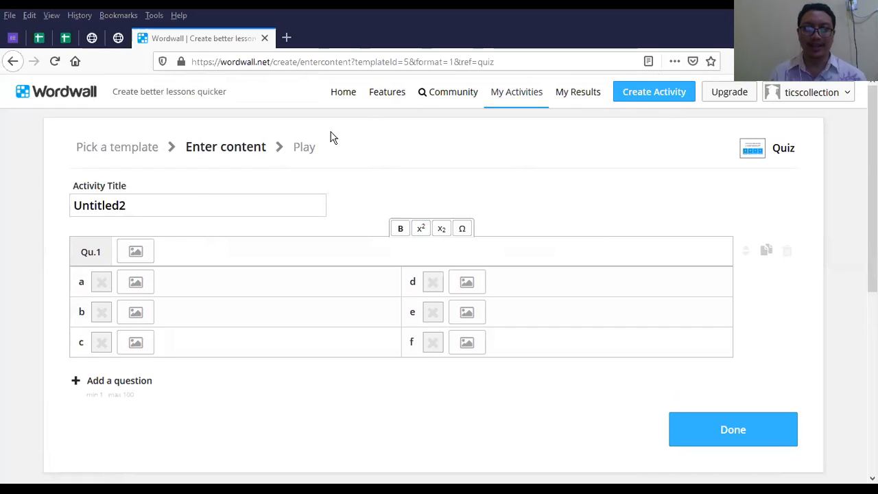
Set the activity title to "IPA - Makhluk Hidup"
left_click(152, 206)
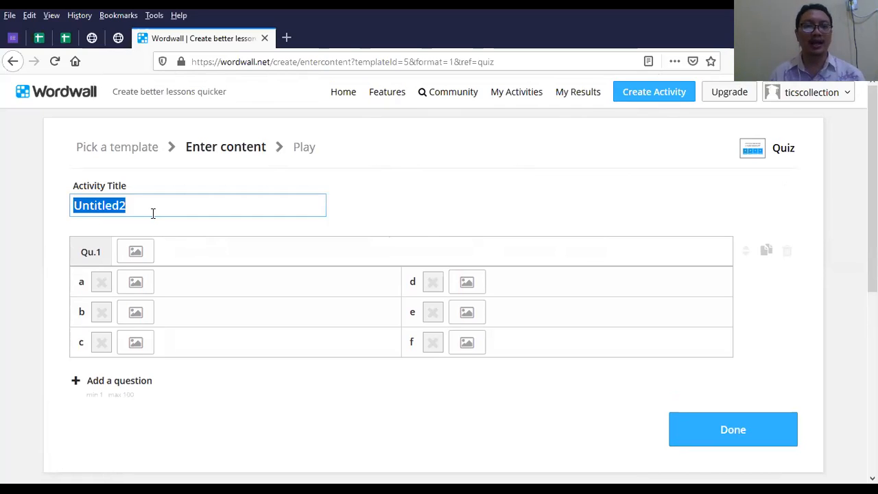
key("BackSpace")
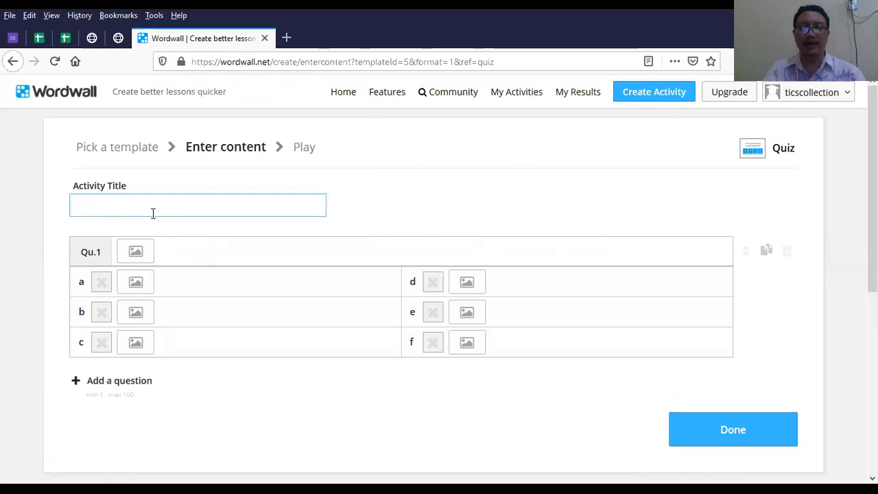
type("IPA")
type(" =")
type("-")
type(" Makl")
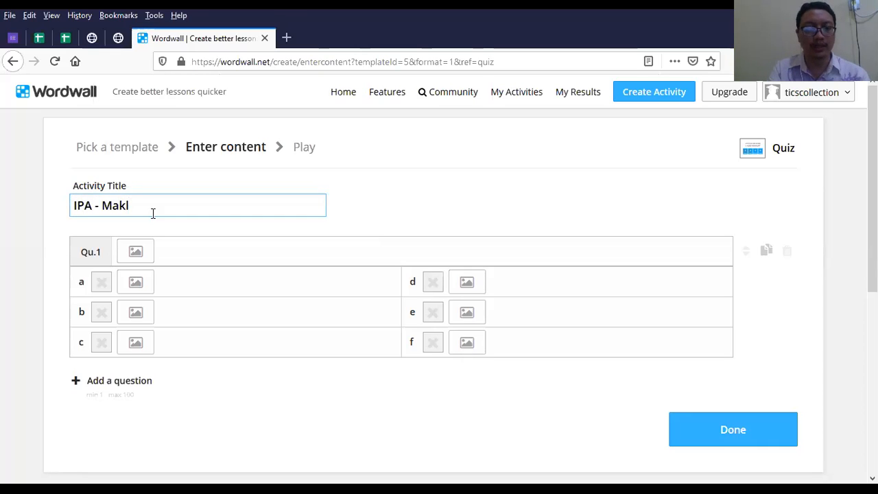
key("BackSpace")
type("hluk Hidup")
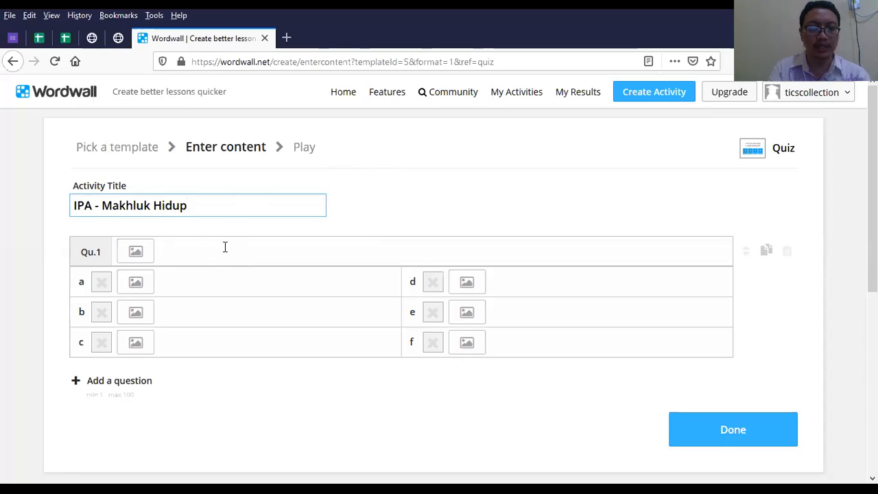
Enter "Gambar disamping termasuk hewan kelompok ...." as the text of question 1
left_click(199, 249)
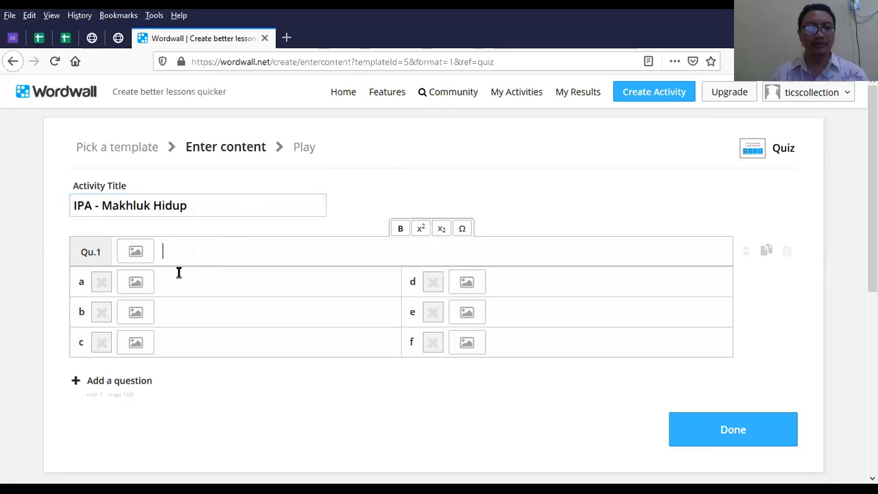
scroll(179, 272, "down", 3)
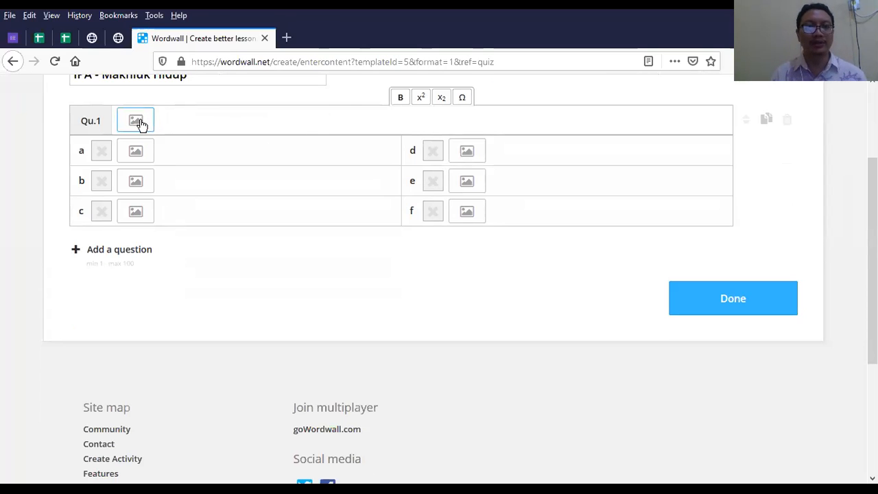
scroll(196, 164, "up", 1)
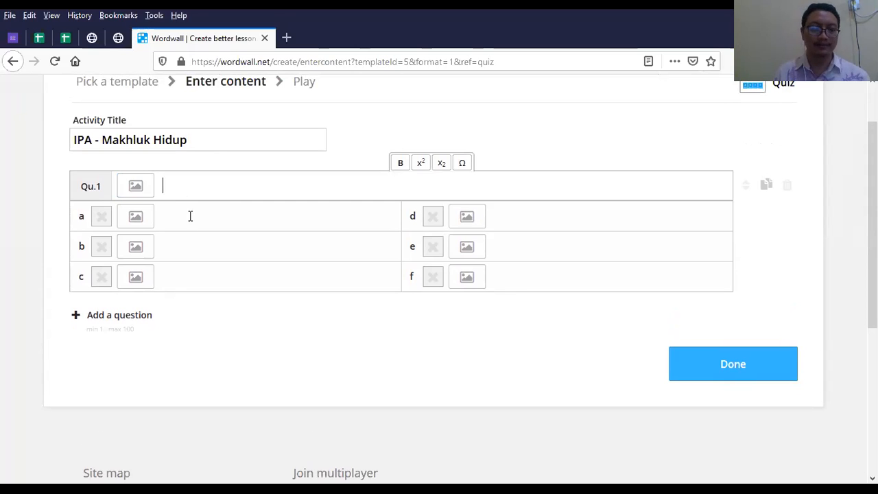
type("Gamabr")
key("BackSpace")
key("BackSpace")
type("bar dis")
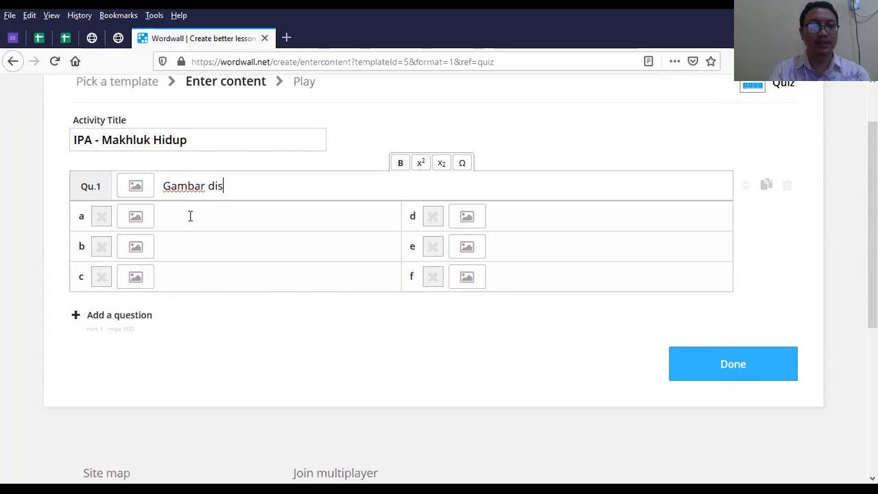
type("amping term")
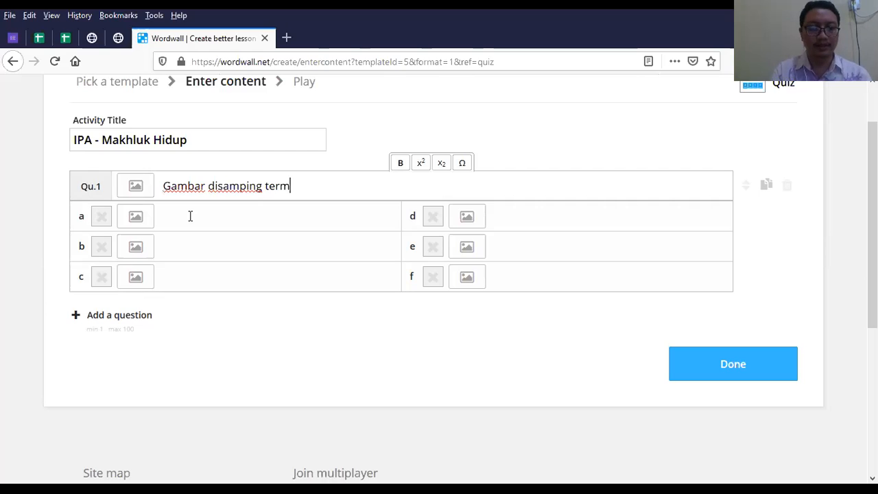
type("asuk hewan kelompo")
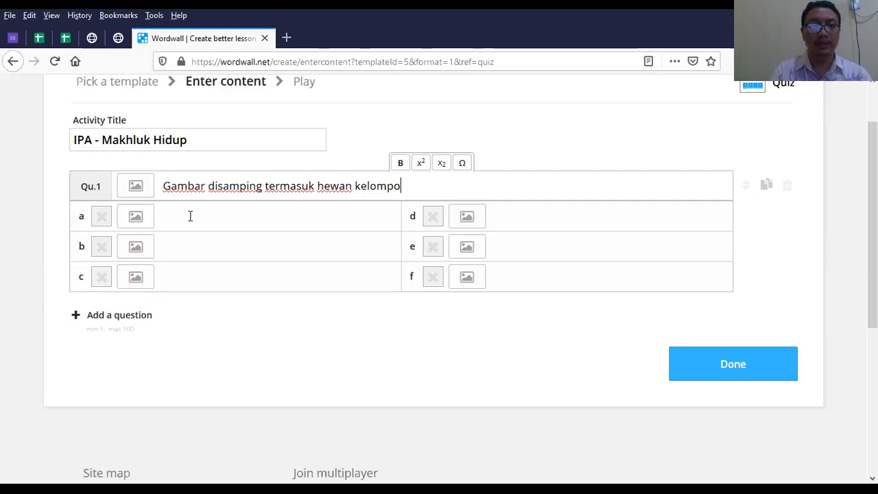
type("k ....")
Search the images for question 1 with "gajah" and "singa", and attach a picture of a lion walking in grass
left_click(139, 188)
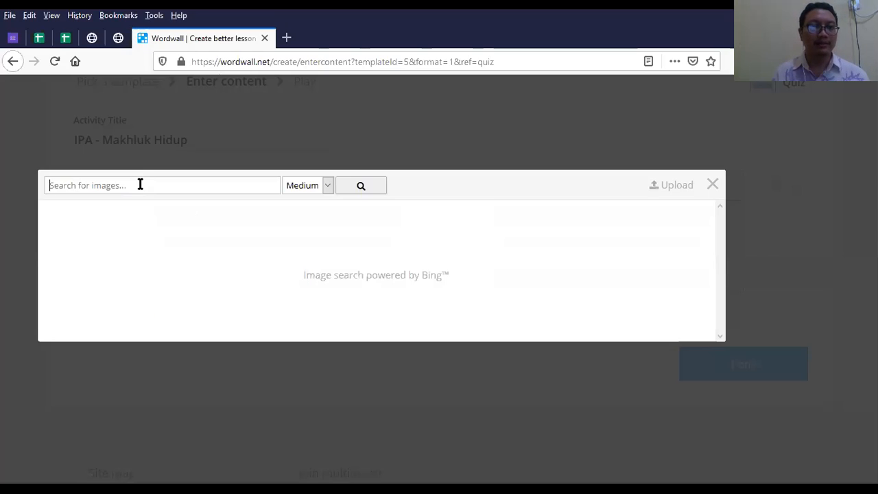
left_click(214, 189)
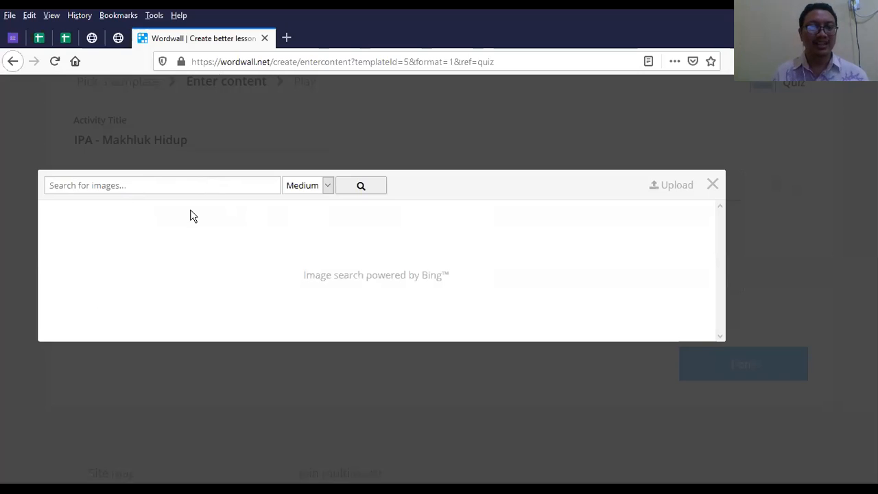
type("gajah")
key("Return")
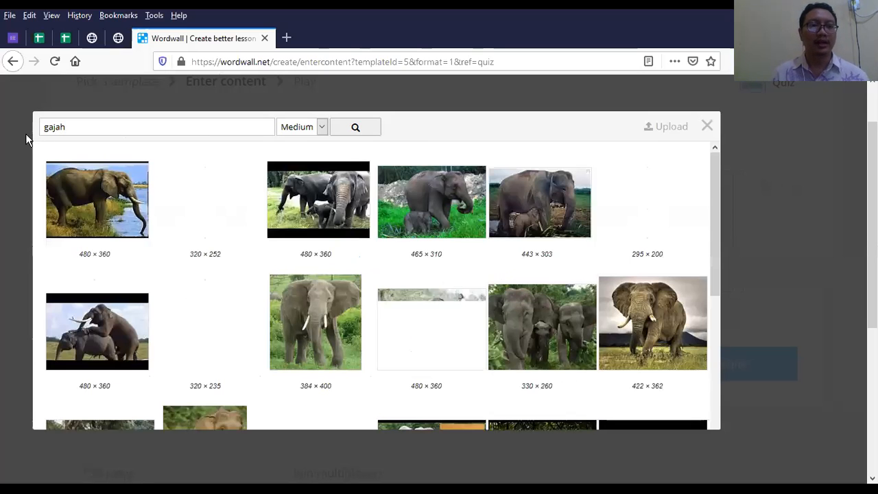
key("ctrl+a")
type("sin")
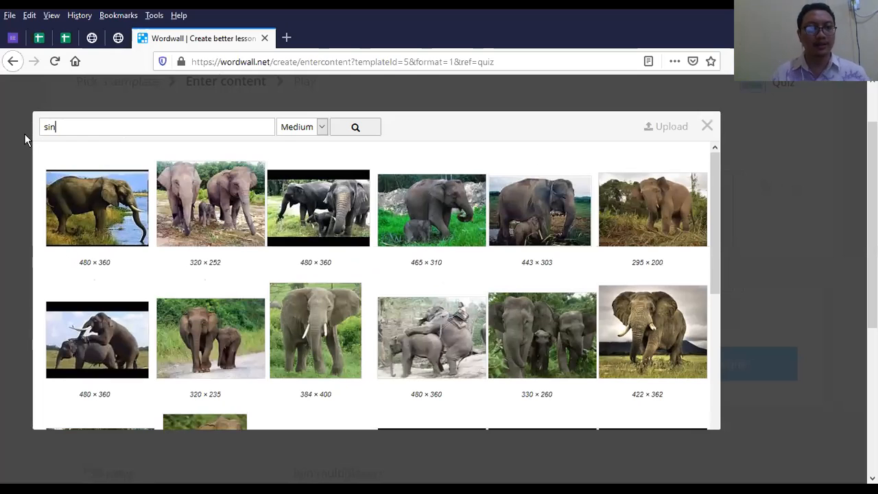
type("ga")
key("Return")
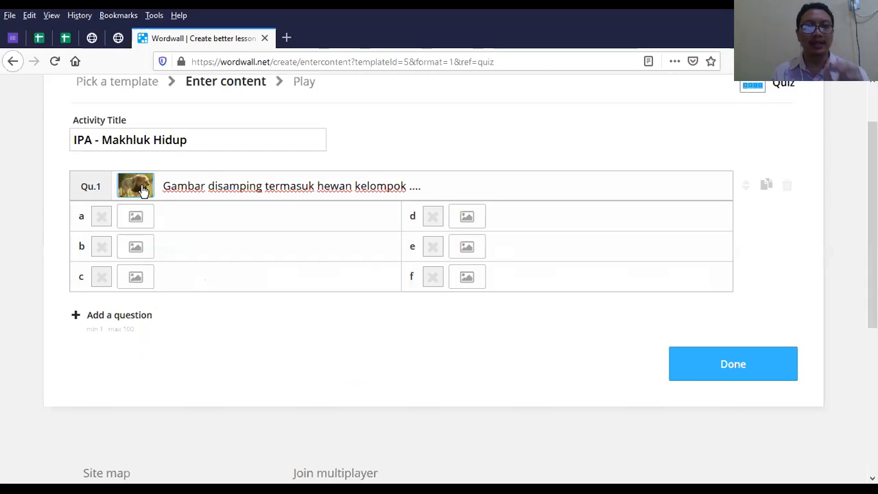
Remove the lion picture from question 1, then open the image file upload dialog and close it without choosing a file
left_click(142, 190)
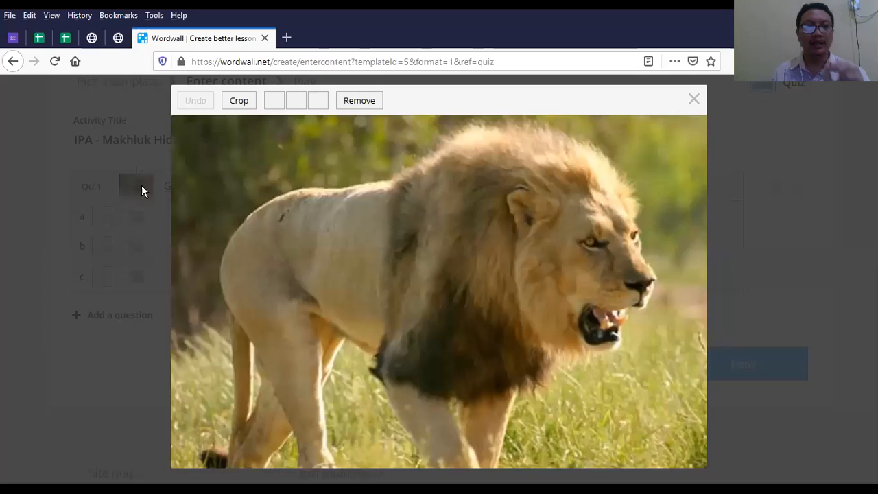
left_click(379, 102)
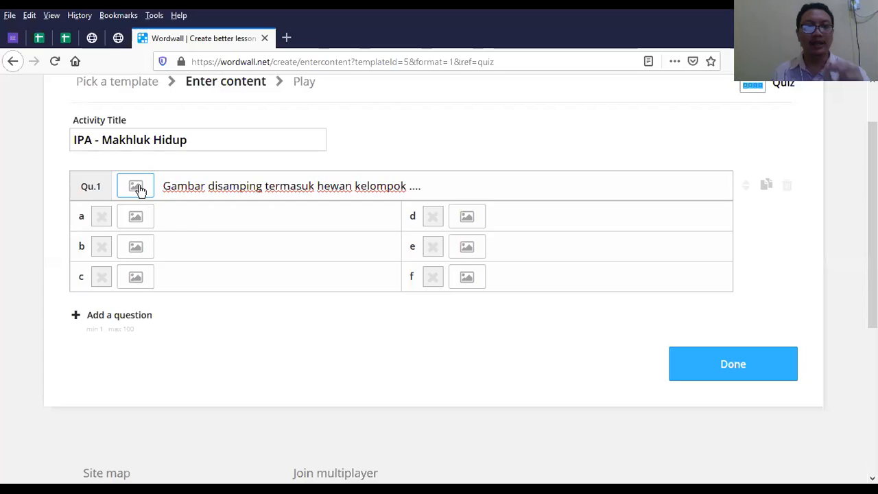
left_click(137, 191)
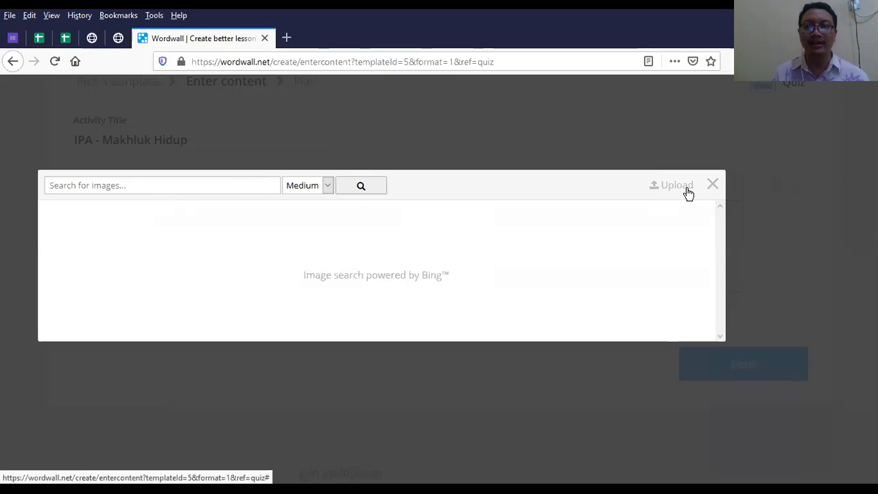
key("Escape")
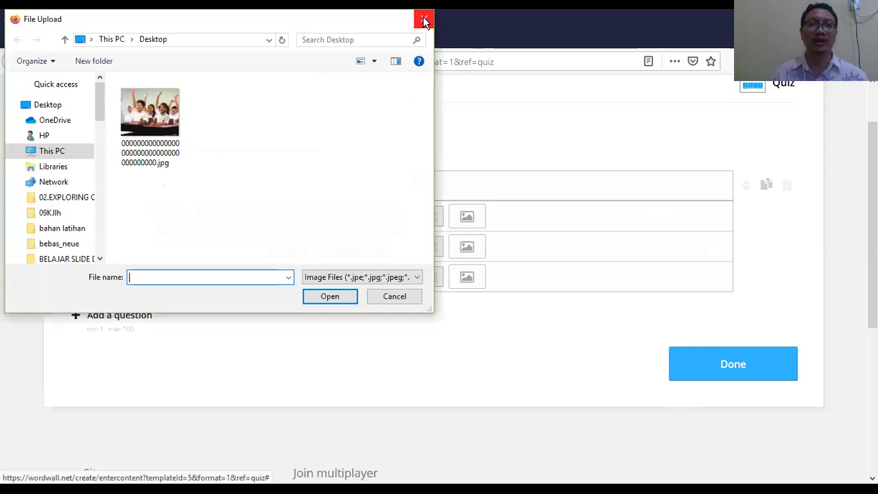
left_click(423, 20)
Search images for "singa" and attach the 450 × 300 picture of a lion walking in grass to question 1
left_click(136, 183)
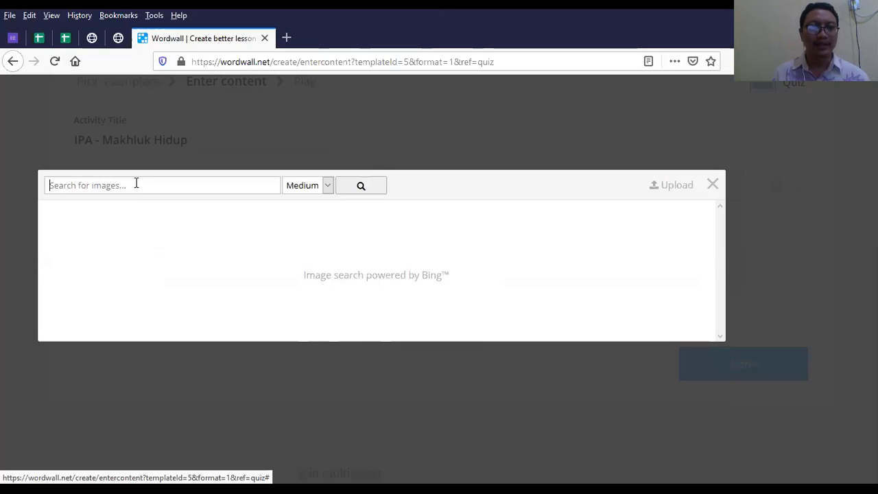
type("singa")
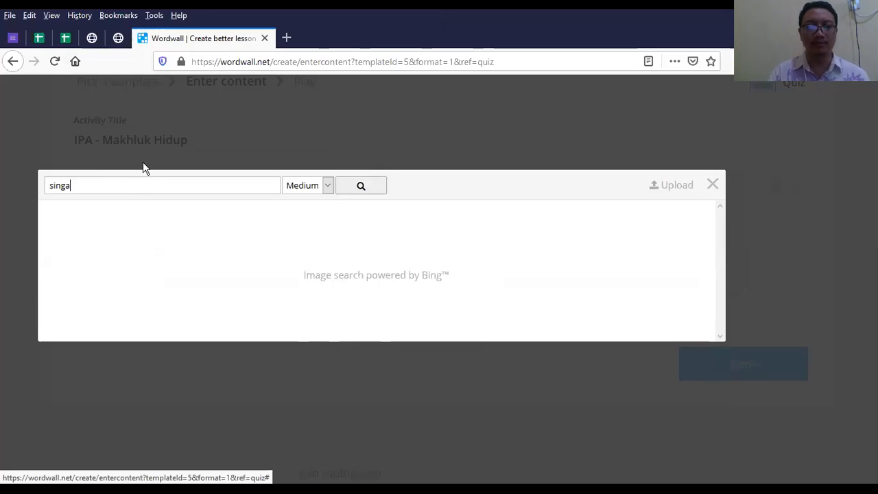
key("Return")
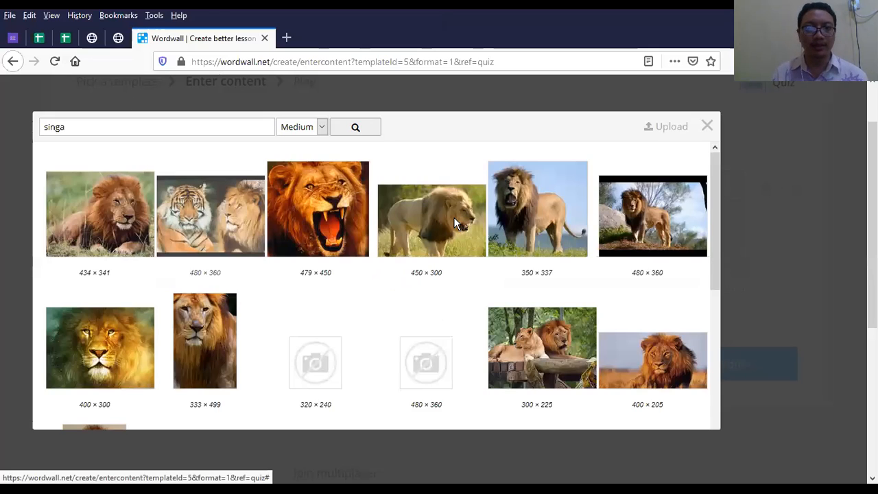
left_click(83, 190)
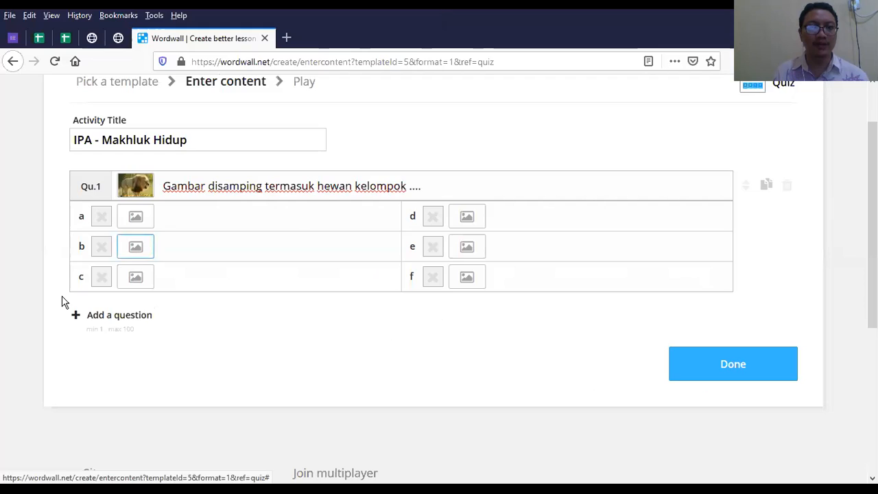
Fill in question 1's answers a to d as reptilia, mamalia, aves and mollusca, and mark mamalia as correct
left_click(195, 216)
type("re")
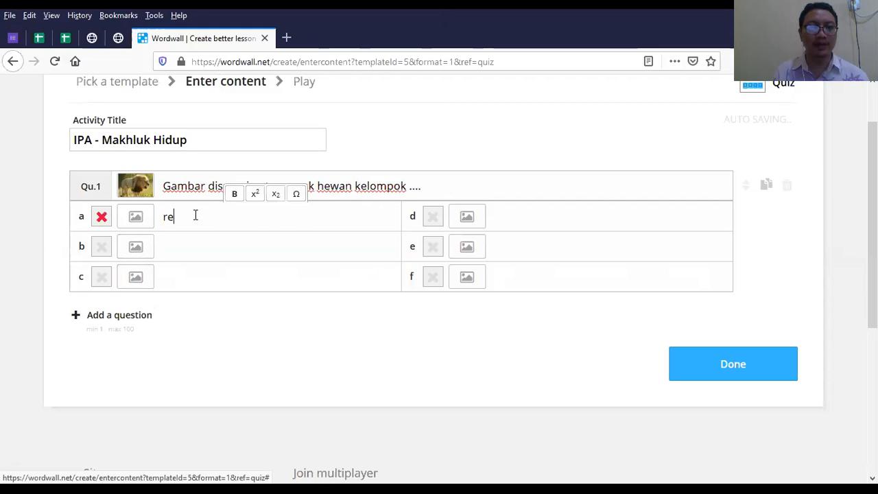
type("ptilia")
left_click(192, 247)
type("mamalia")
left_click(225, 275)
type("aves")
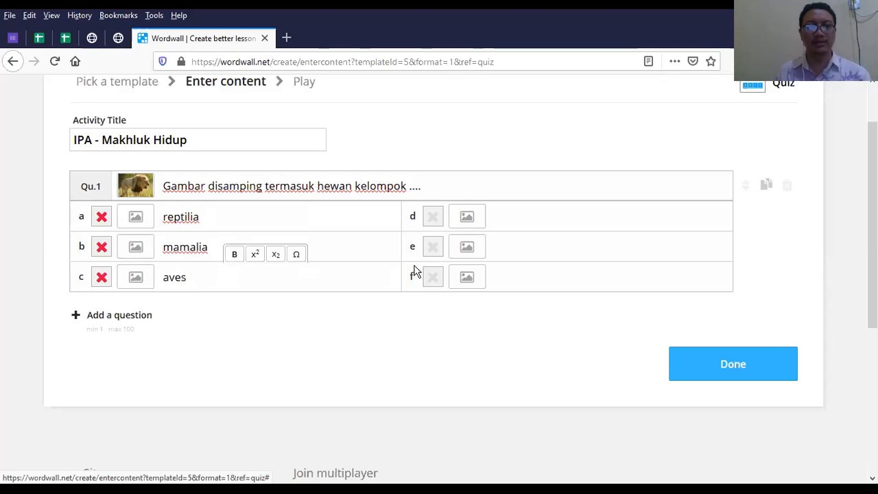
left_click(502, 218)
type("mollusca")
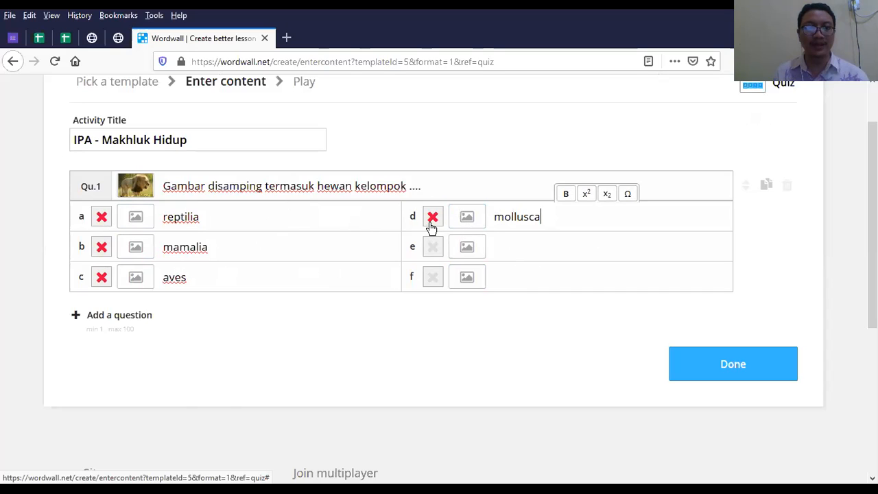
left_click(103, 253)
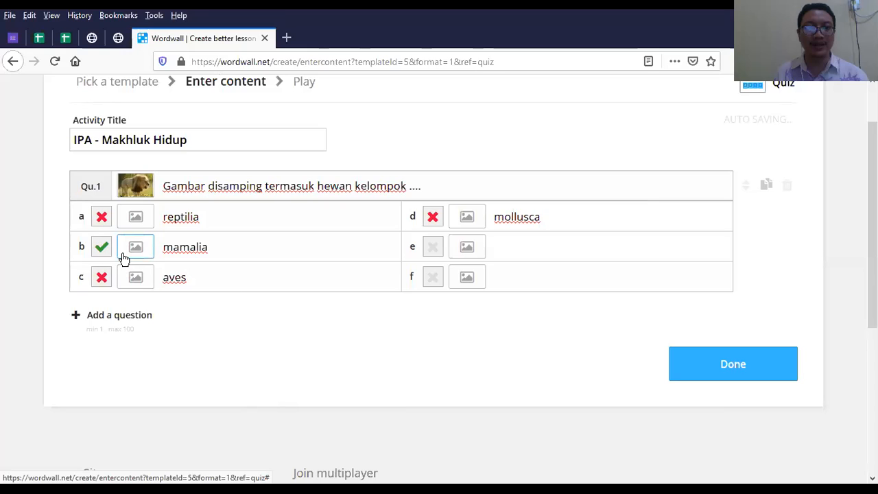
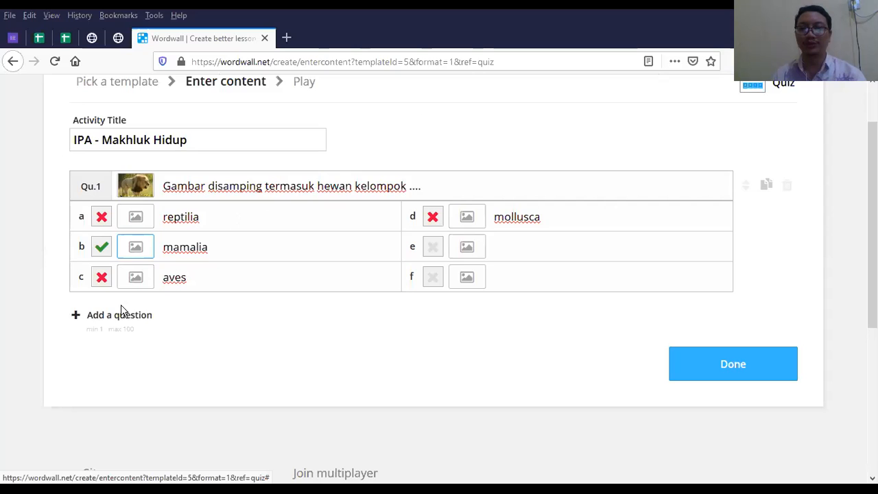
Add a second, empty question to the quiz below question 1
left_click(88, 319)
left_click(99, 321)
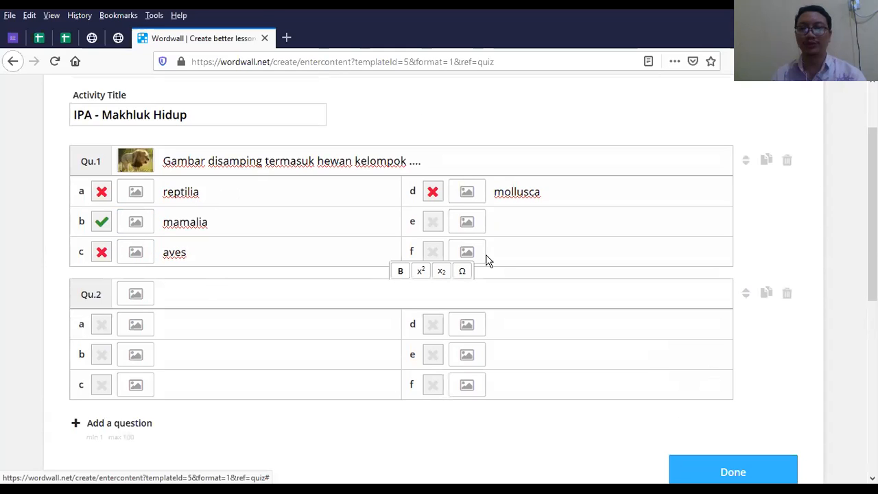
scroll(117, 320, "down", 2)
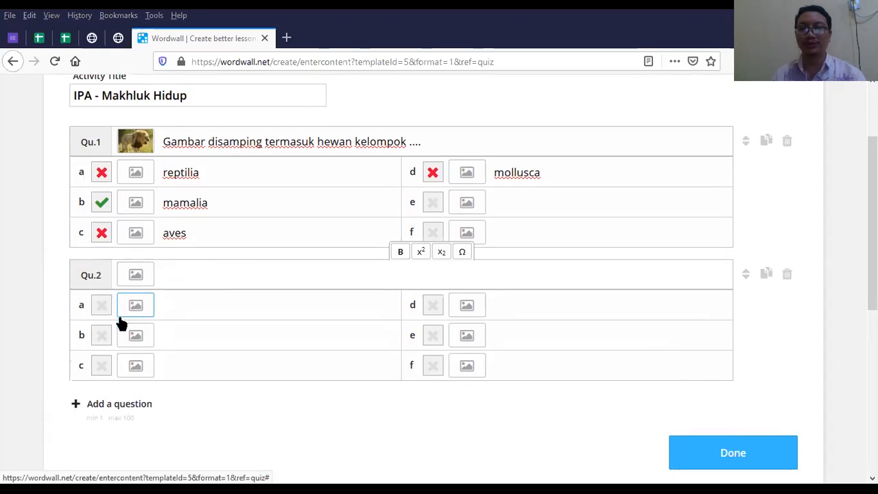
Write question 2's text as "Yang manakah hewan yang termasuk reptilia ..."
type("Yang maka")
key("BackSpace")
key("BackSpace")
type("nakah ")
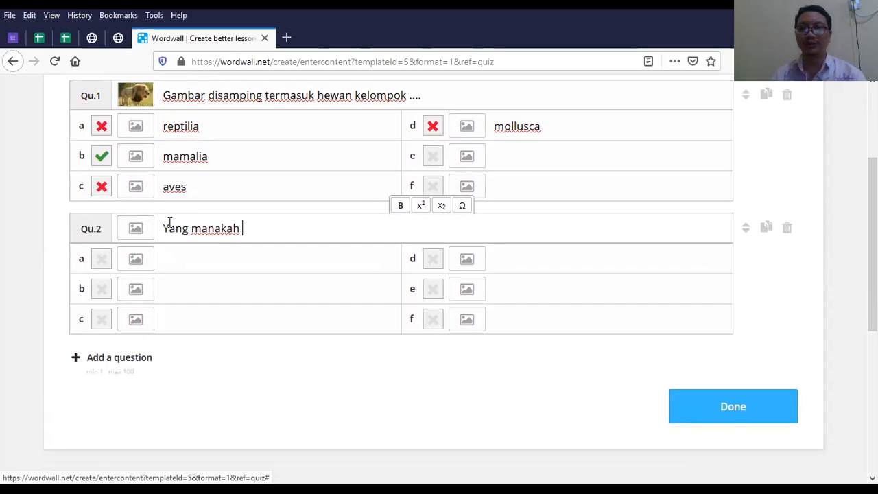
type("hewan yang termasu")
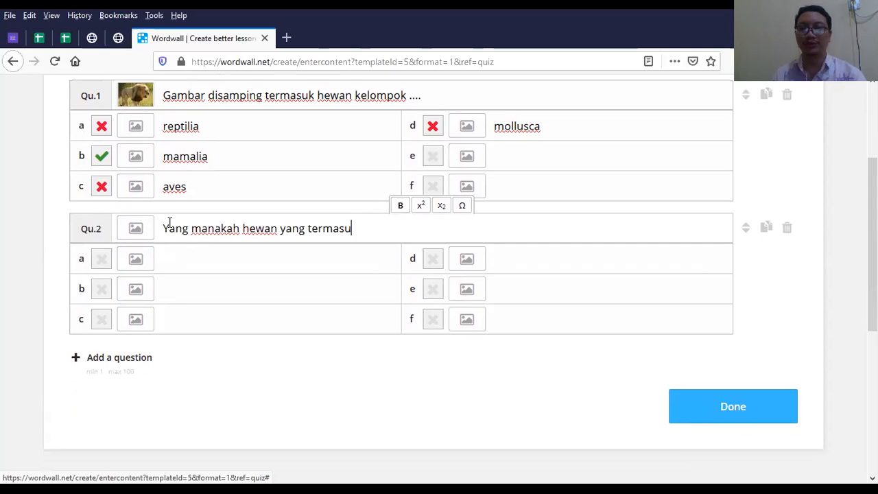
type("k reptilia ...")
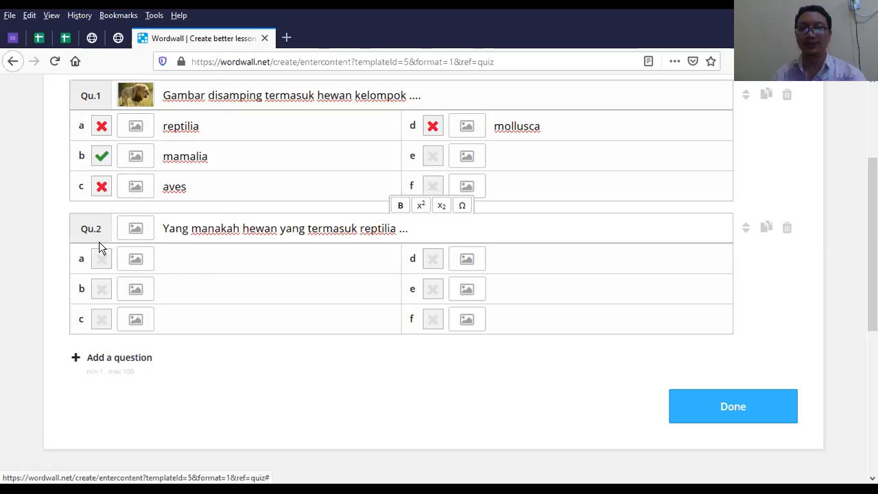
Fill in question 2's answers a to f as komodo, kepiting, buaya, ikan paus, ular and kura kura, marking komodo, buaya and ular as correct
left_click(188, 258)
type("komodo")
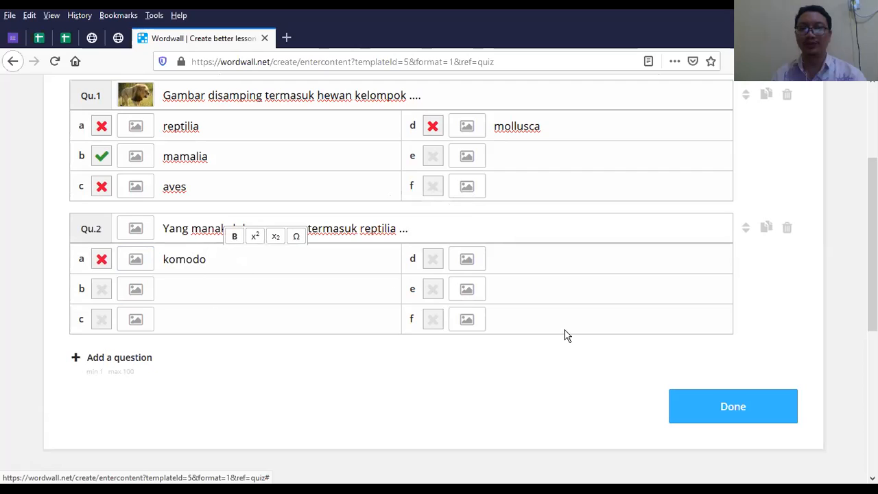
left_click(567, 293)
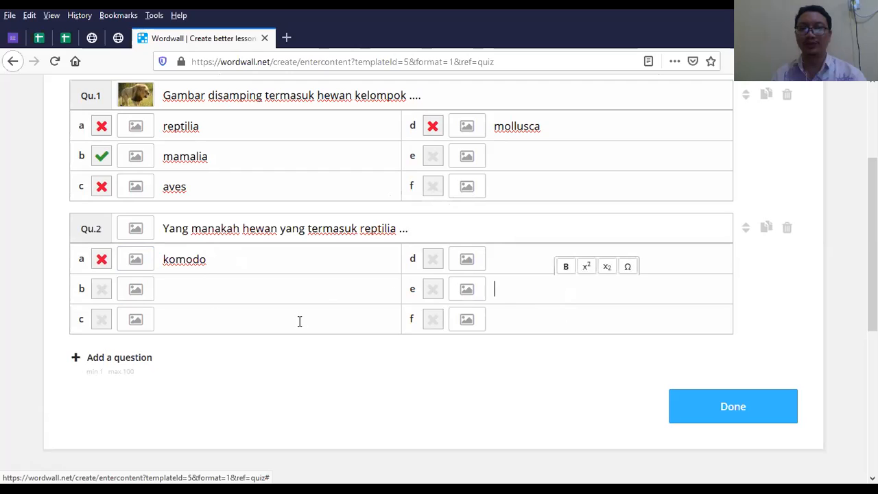
type("ular")
left_click(300, 321)
type("buaya")
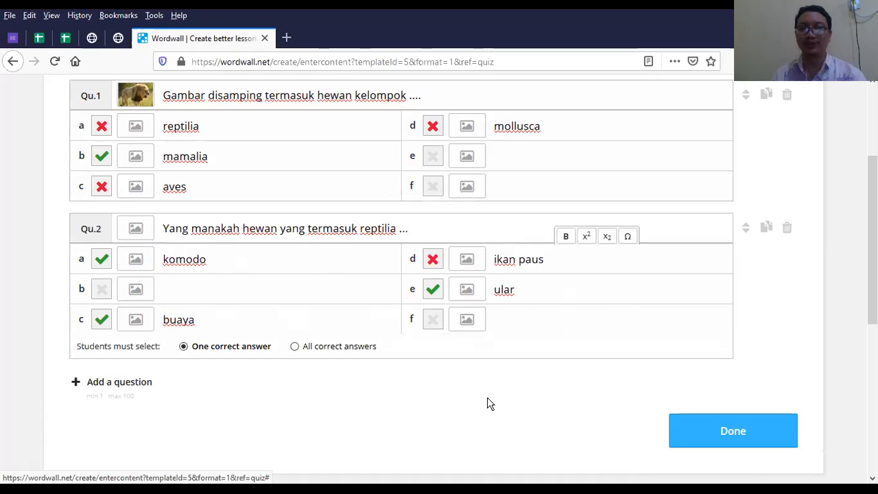
key("Tab")
type("kura kura")
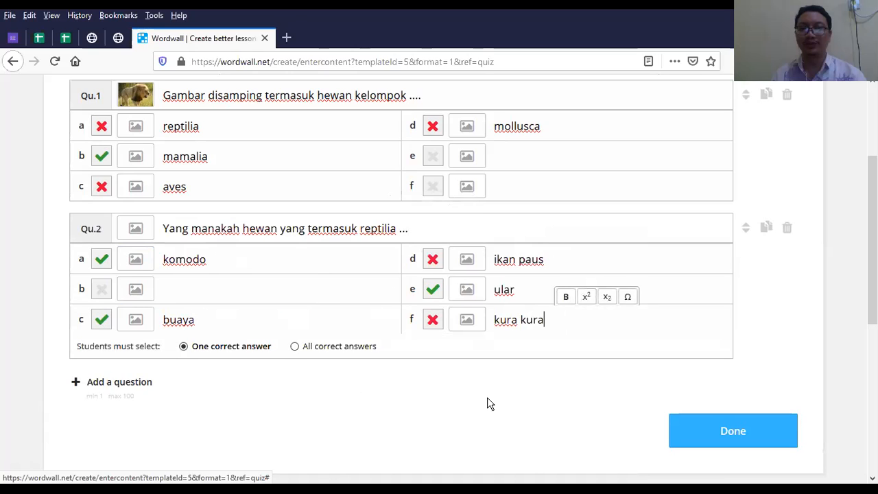
left_click(260, 282)
type("kep")
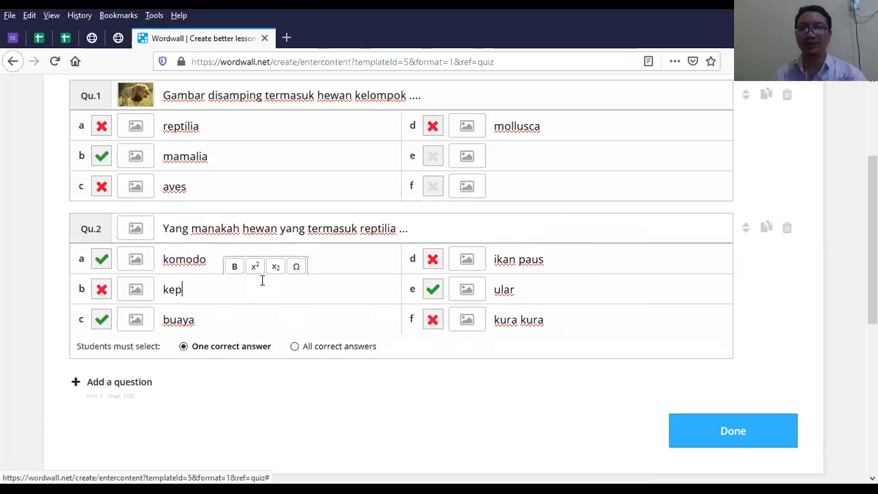
type("iting")
Require students to select all correct answers in question 2, switching briefly to one correct answer and back to compare the options
left_click(295, 348)
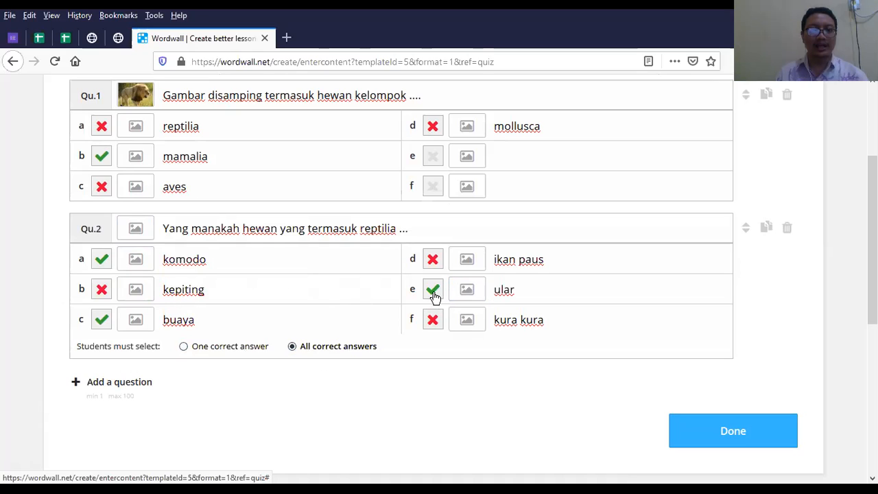
left_click(184, 347)
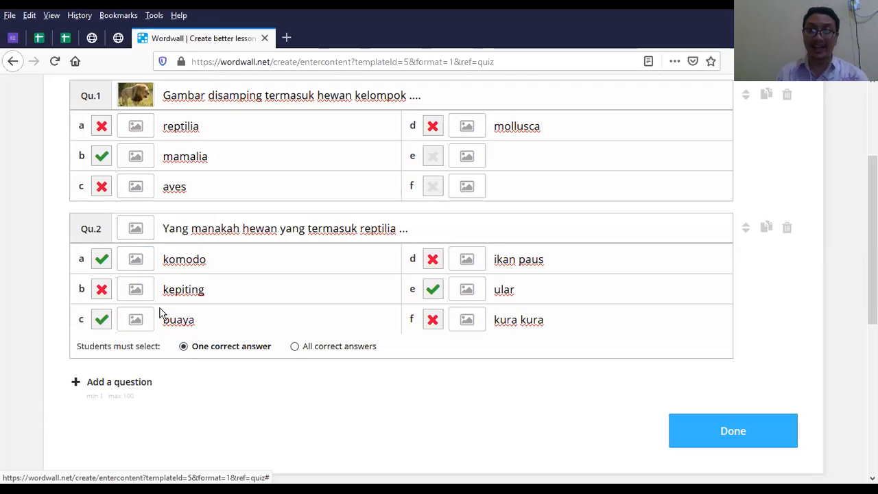
left_click(296, 348)
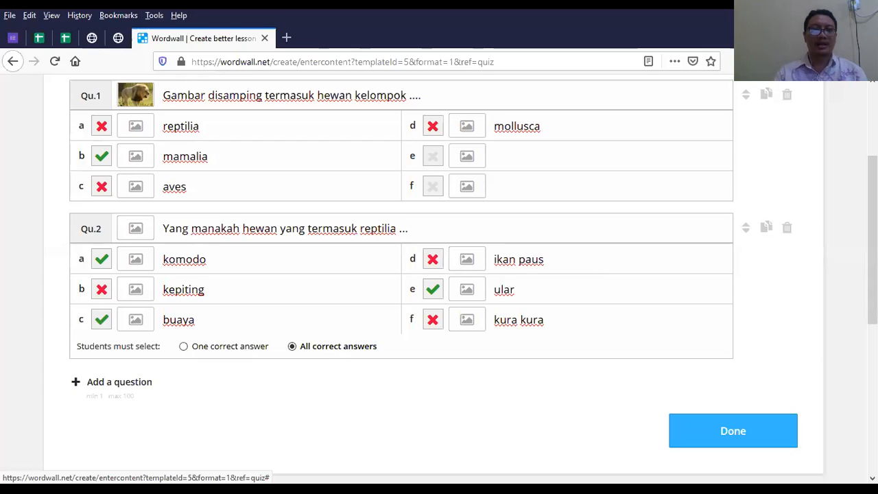
Attach small search pictures to question 2's answers komodo and kepiting, using the 120 × 117 crab picture for kepiting
left_click(136, 262)
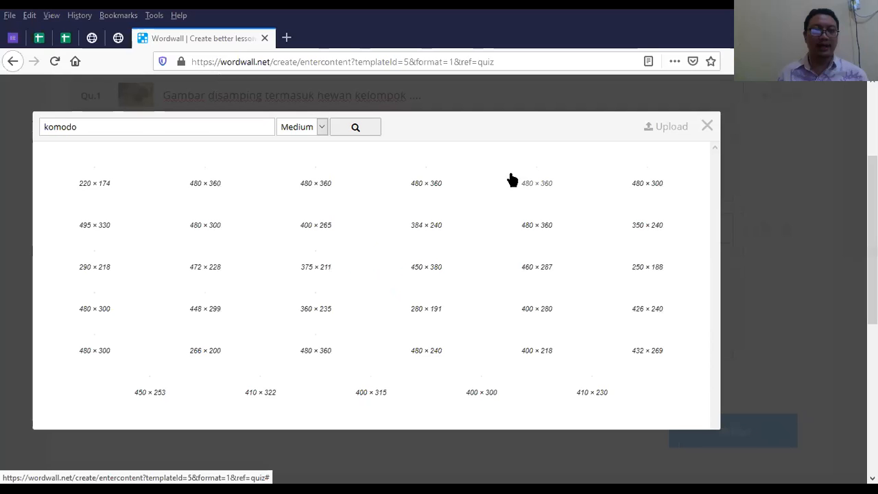
left_click(321, 128)
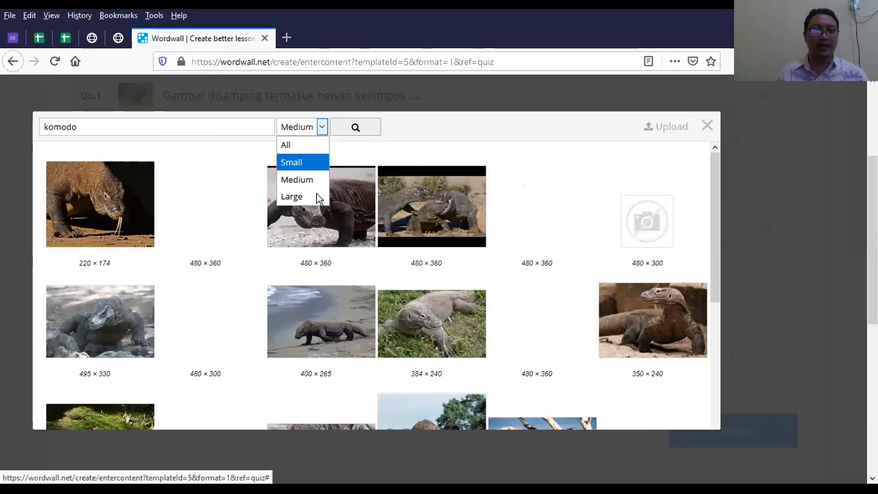
key("Return")
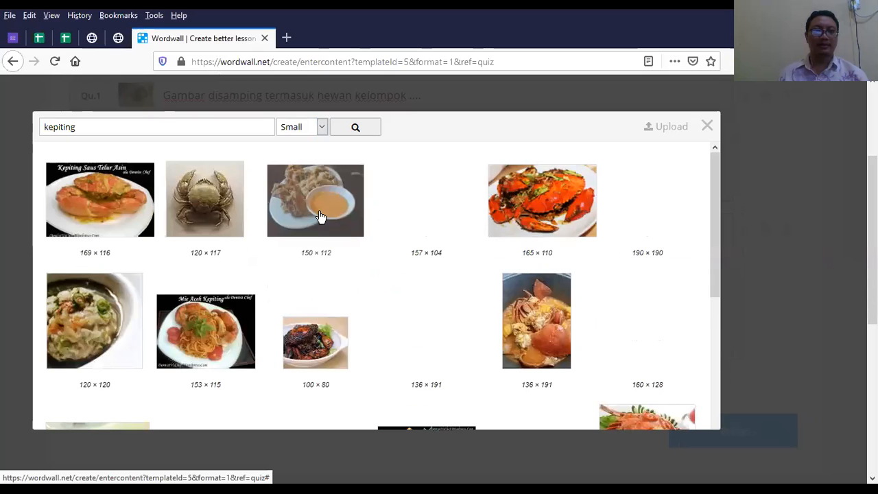
left_click(213, 199)
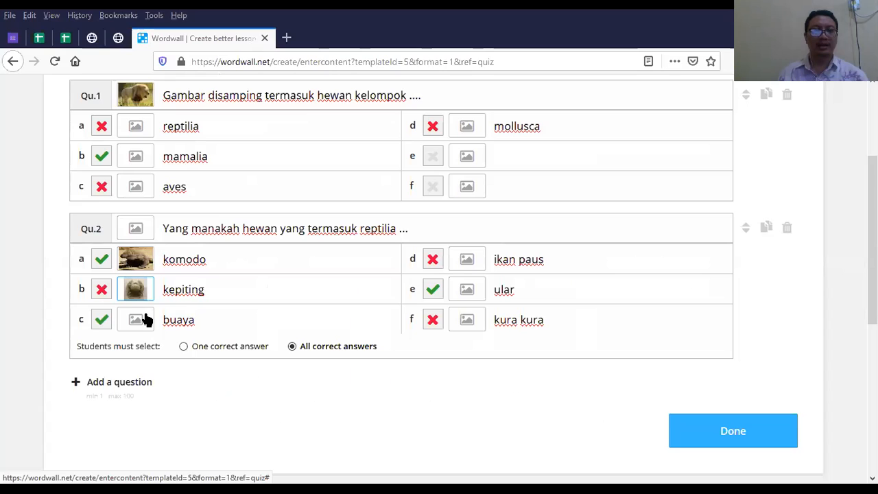
Attach the 447 × 300 crocodile picture to question 2's answer buaya, and replace it with the small 150 × 100 crocodile picture
left_click(137, 320)
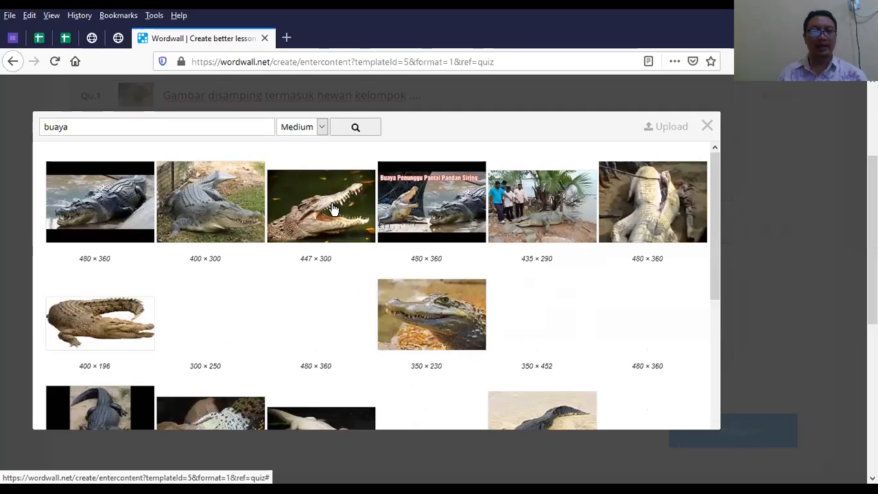
left_click(322, 234)
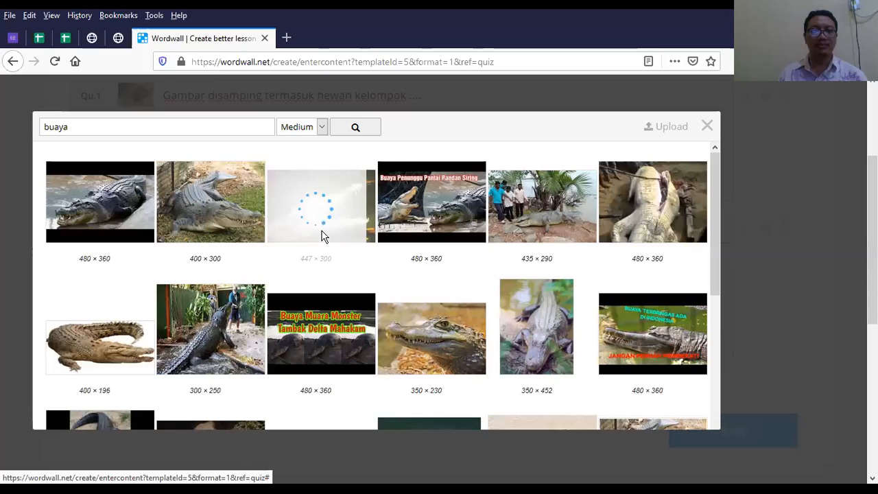
left_click(323, 131)
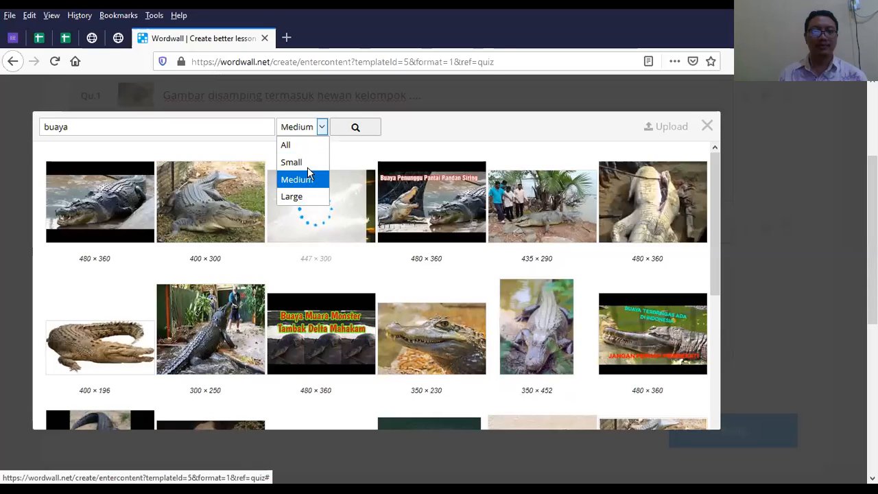
left_click(302, 163)
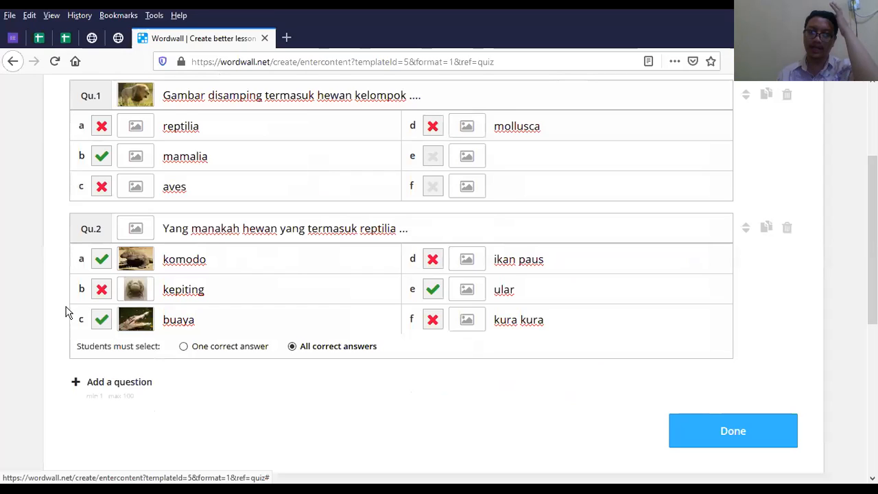
left_click(141, 317)
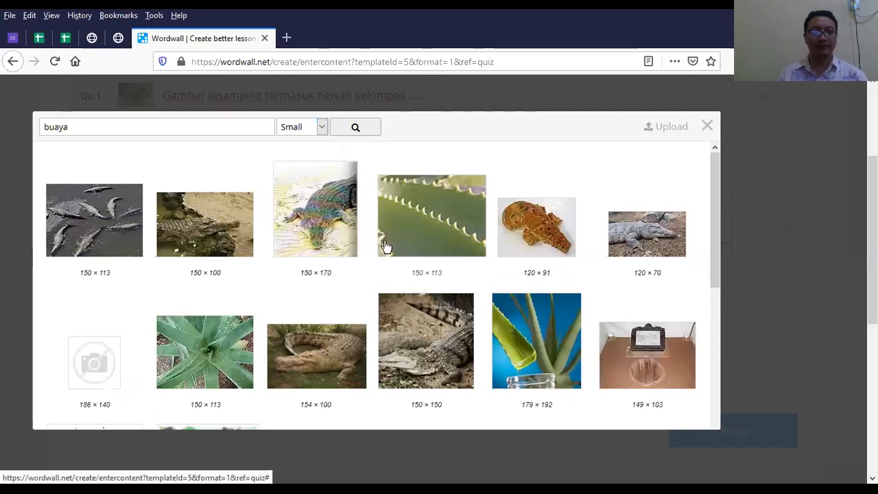
left_click(219, 229)
Filter the "ikan paus" images to small and attach the 194 × 194 orca picture to question 2's answer d
left_click(469, 264)
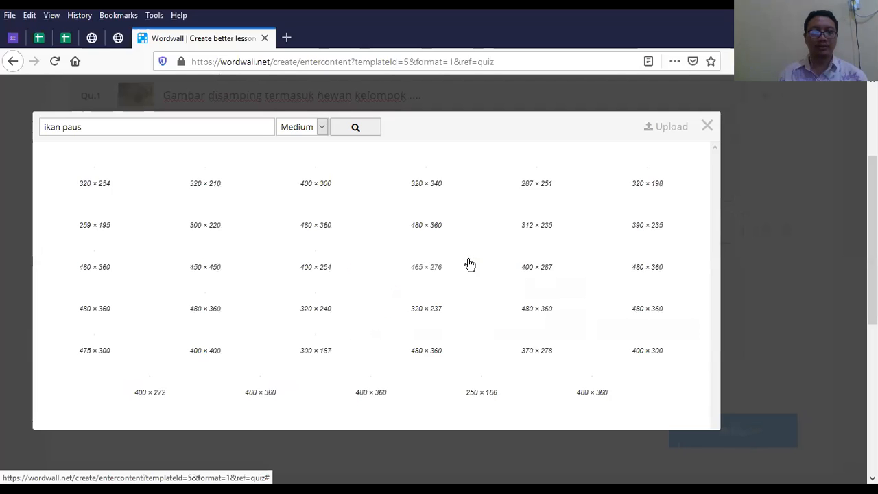
left_click(315, 131)
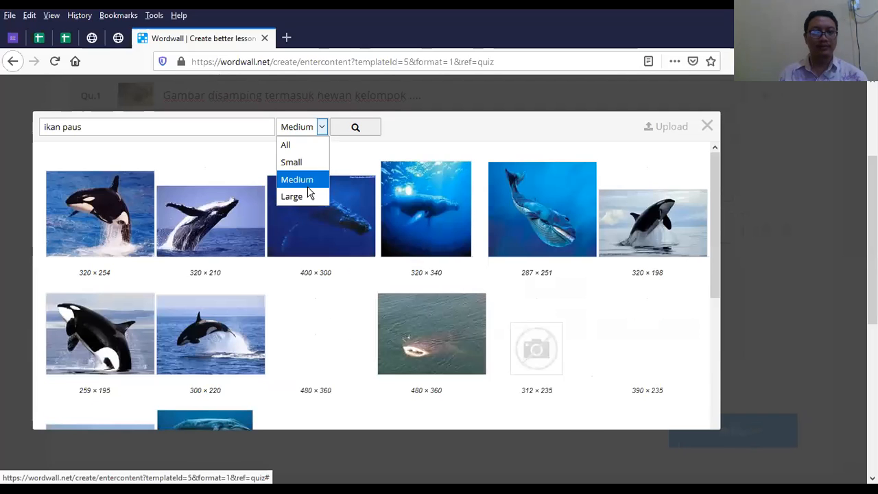
left_click(309, 162)
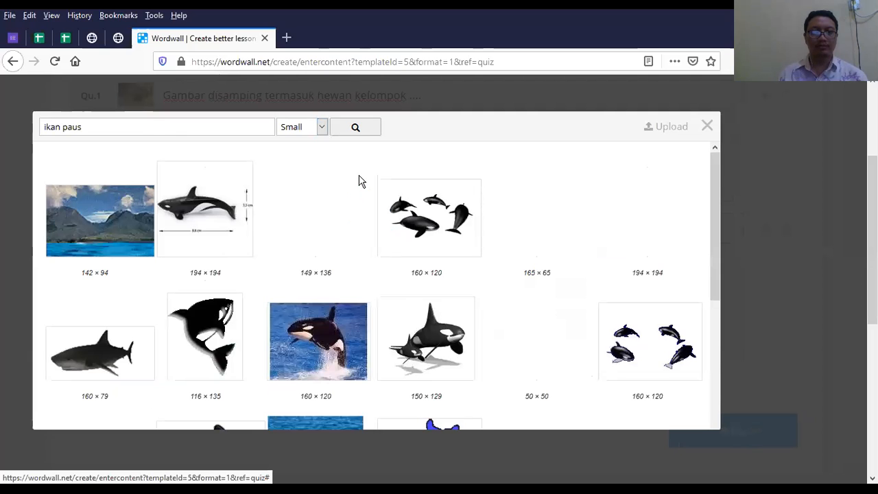
left_click(209, 215)
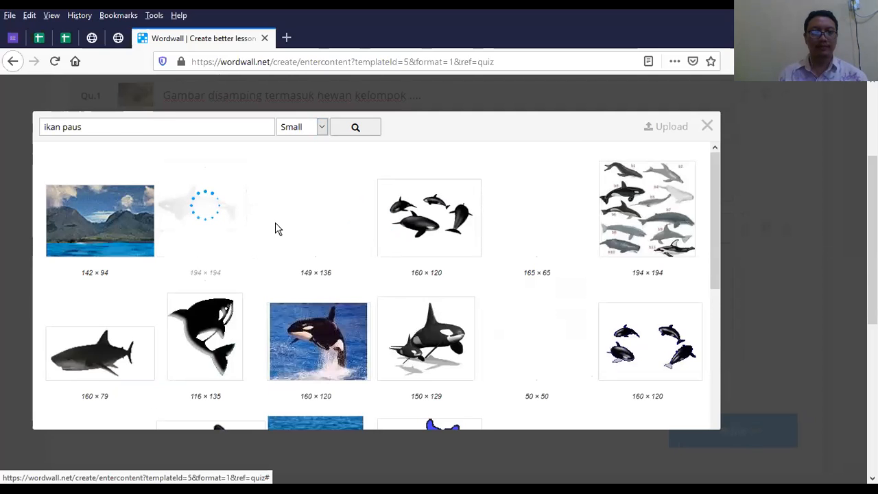
Attach small search pictures to question 2's answers e (ular) and f (kura kura)
left_click(473, 297)
left_click(327, 185)
left_click(319, 221)
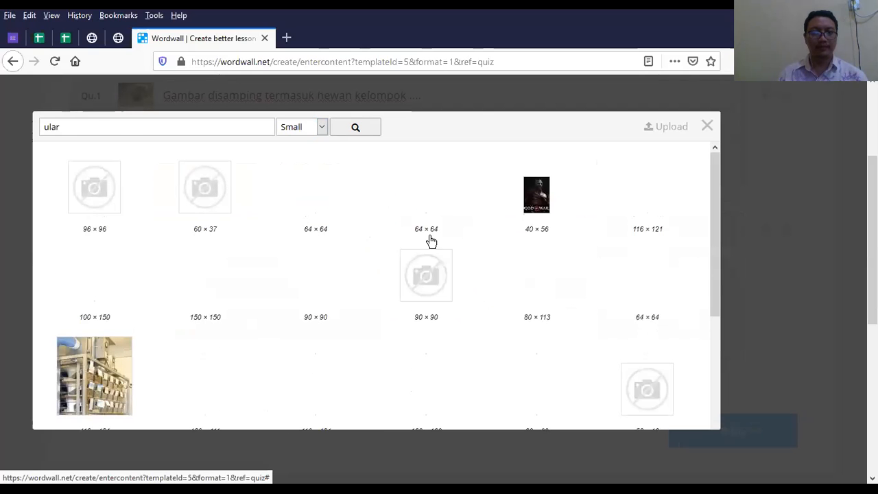
left_click(131, 316)
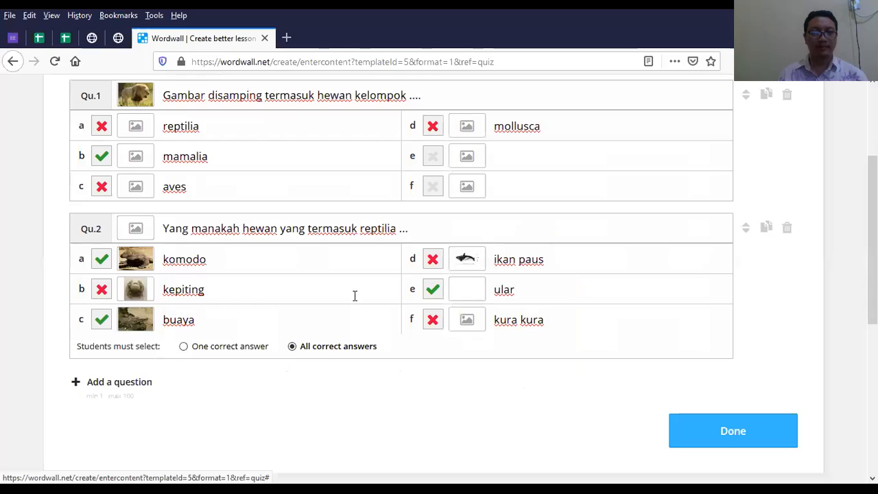
left_click(478, 317)
left_click(322, 127)
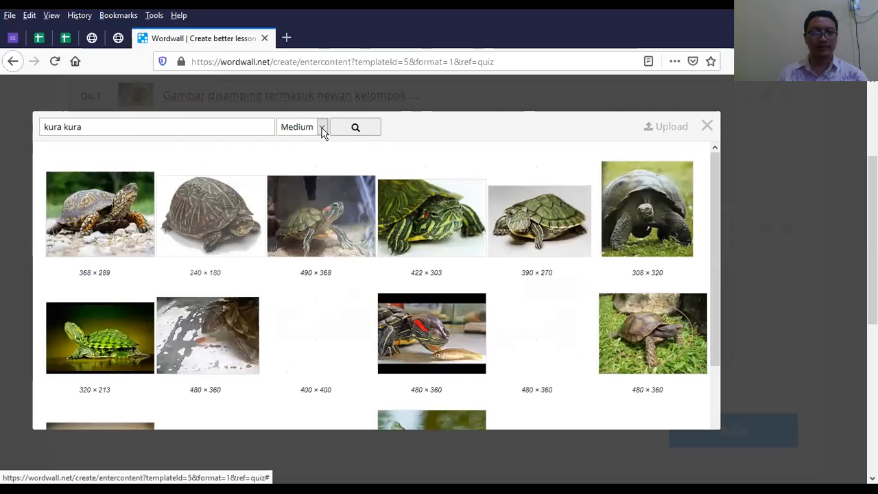
left_click(300, 173)
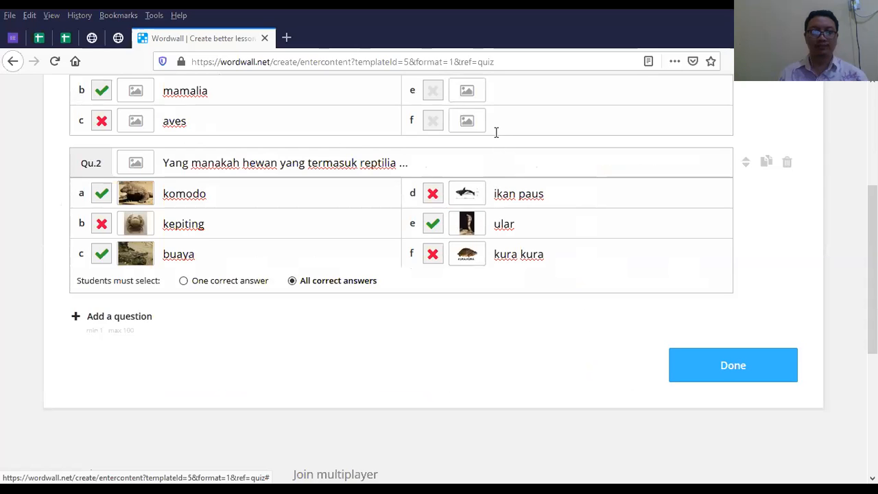
Review the activity title and both questions with their answers, correct marks and pictures
scroll(532, 278, "up", 2)
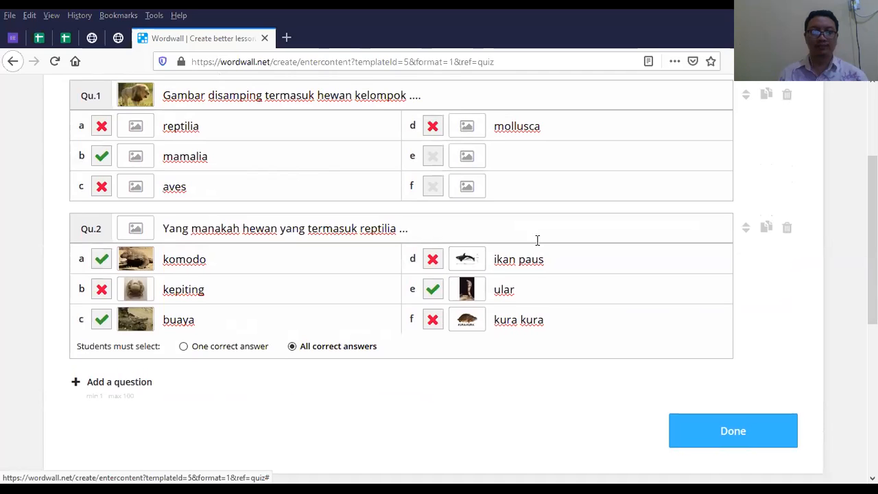
scroll(482, 274, "up", 5)
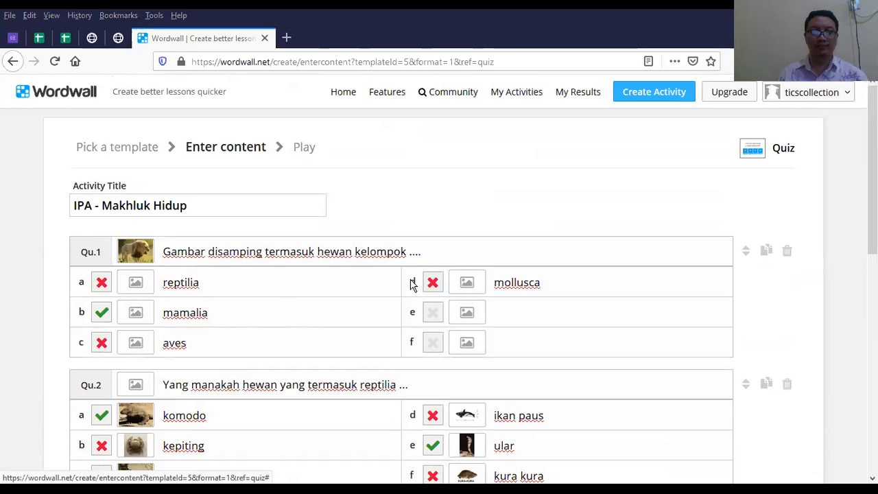
scroll(431, 256, "down", 3)
scroll(435, 254, "down", 5)
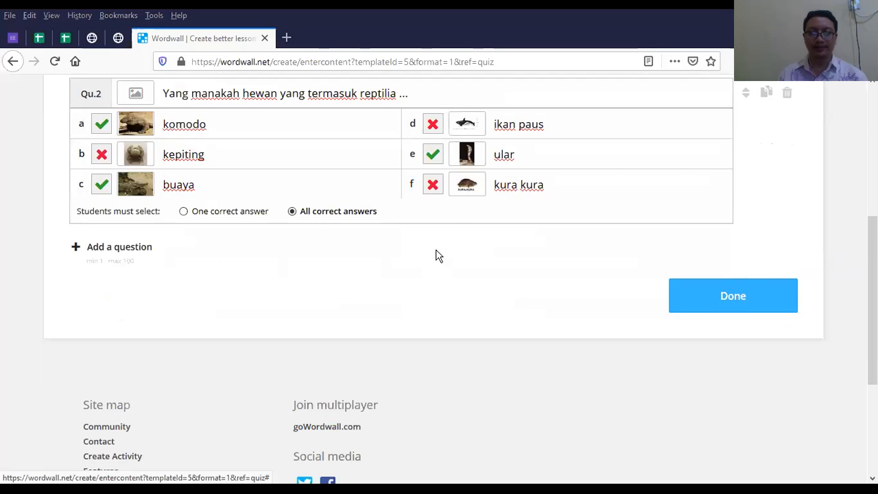
scroll(437, 254, "up", 3)
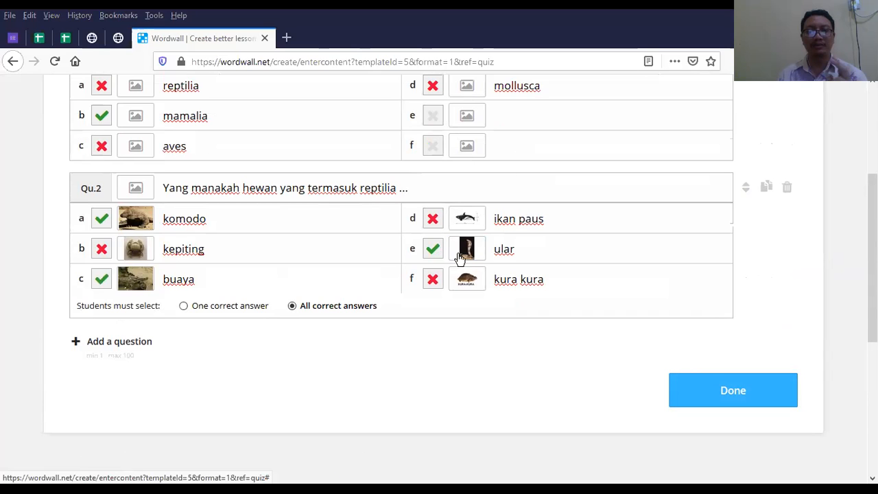
scroll(411, 271, "up", 2)
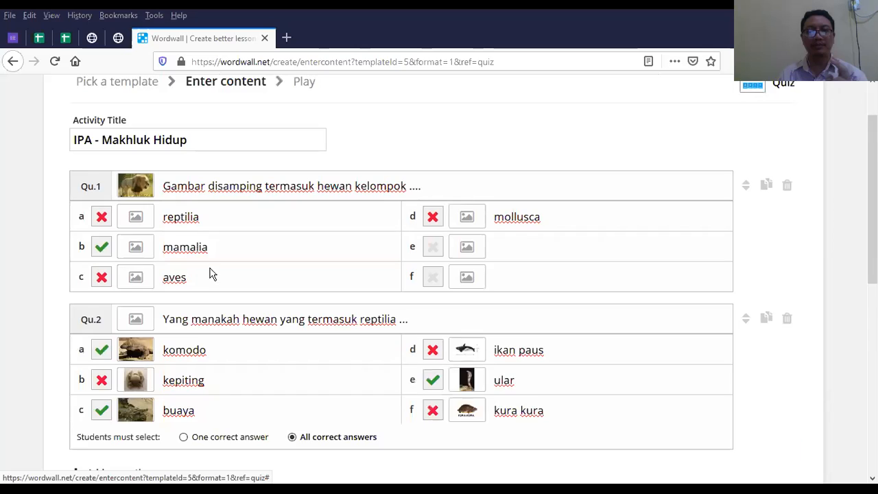
scroll(206, 267, "down", 1)
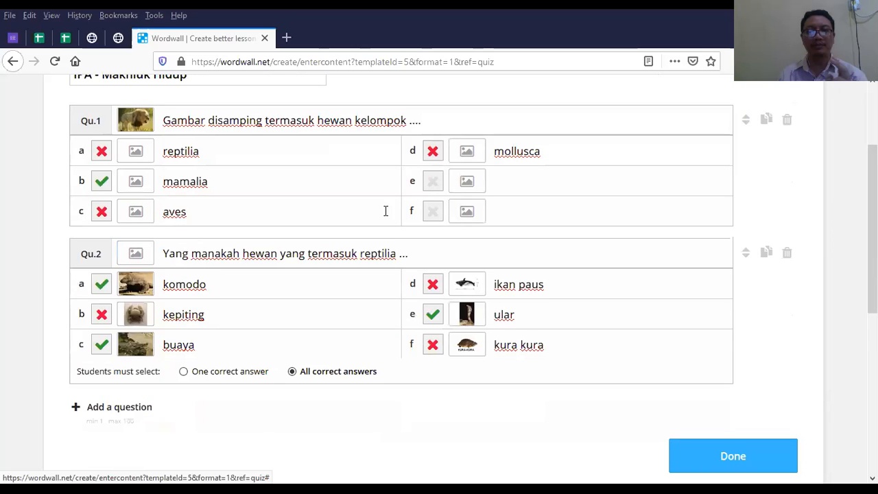
scroll(294, 304, "down", 2)
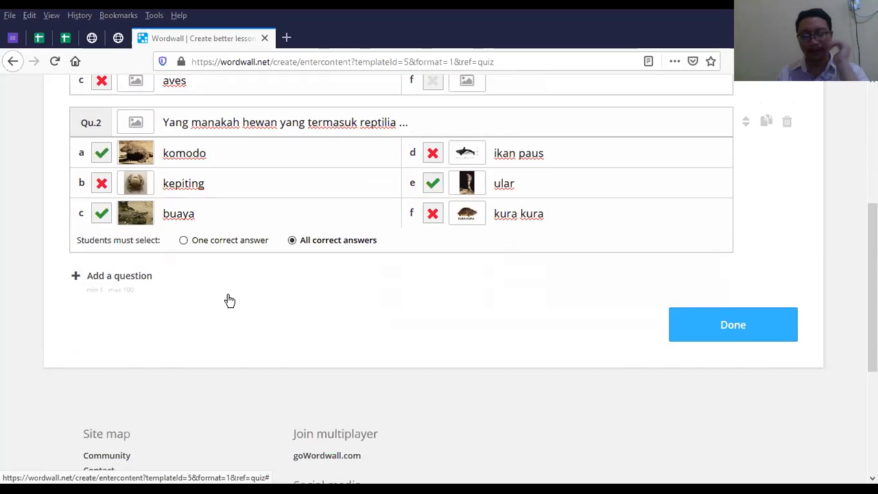
Add a third question with the text "siput termasuk kelompok hewan ..."
scroll(232, 297, "up", 5)
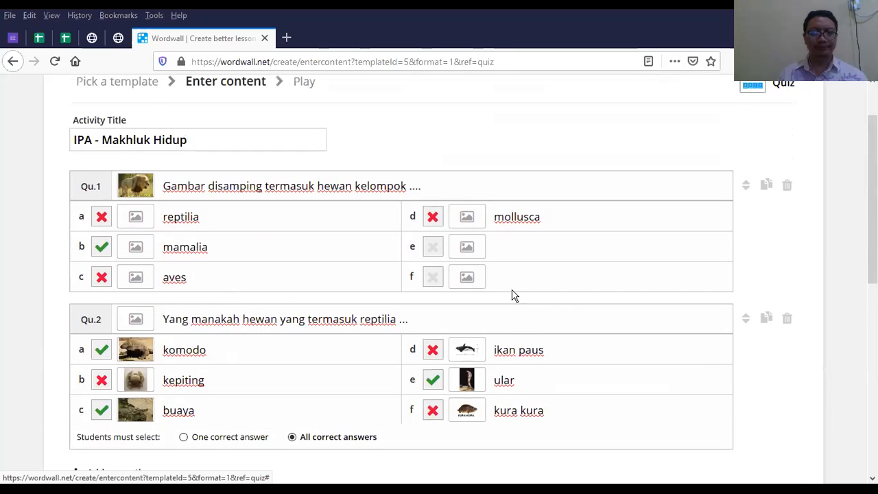
scroll(511, 295, "down", 5)
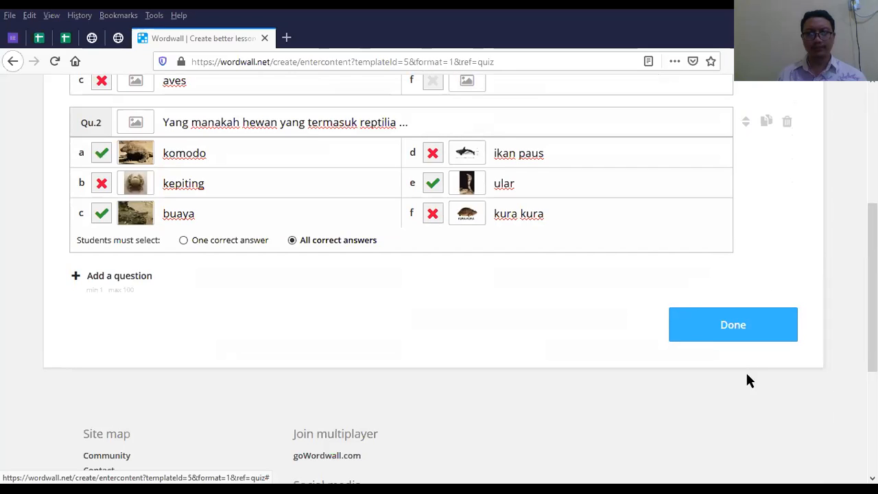
left_click(129, 277)
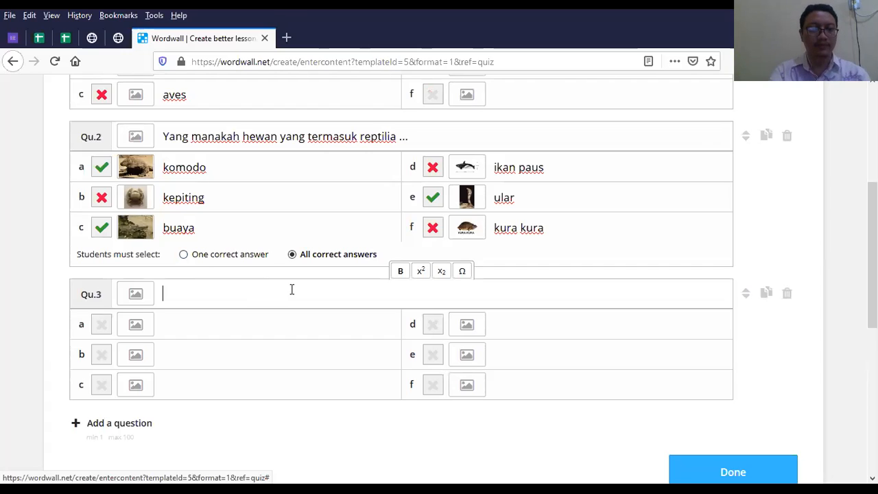
key("Tab")
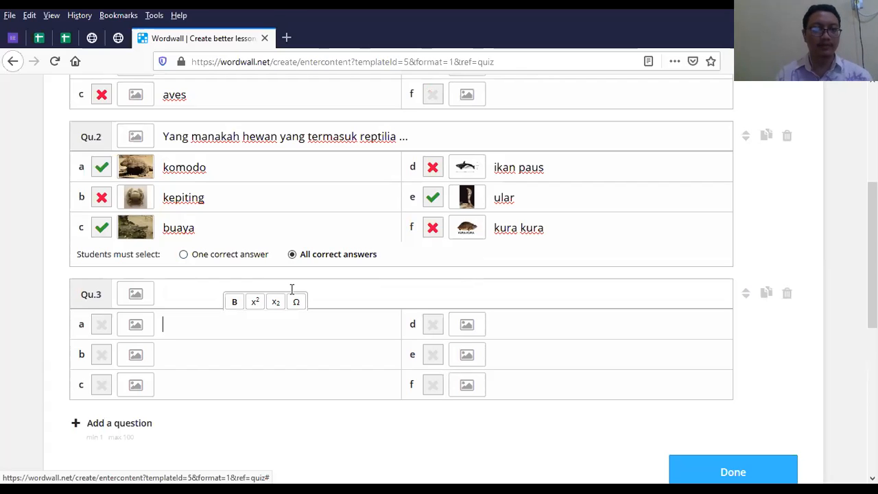
left_click(191, 297)
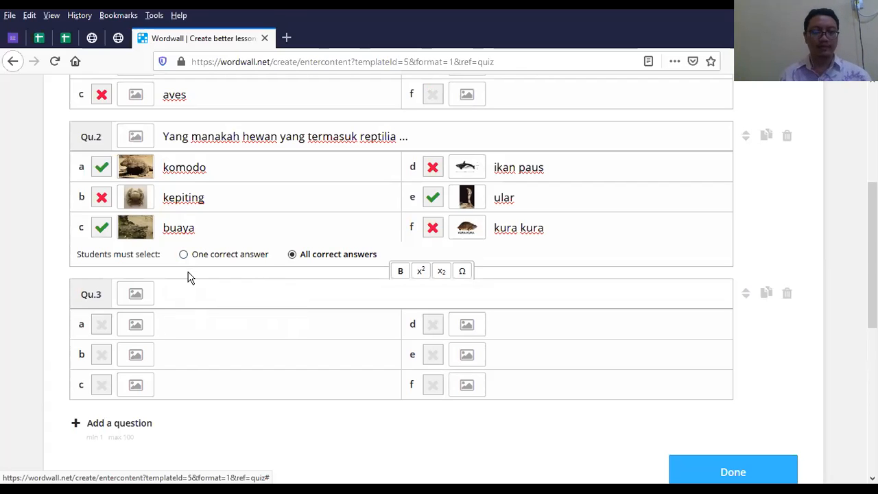
type("siput t")
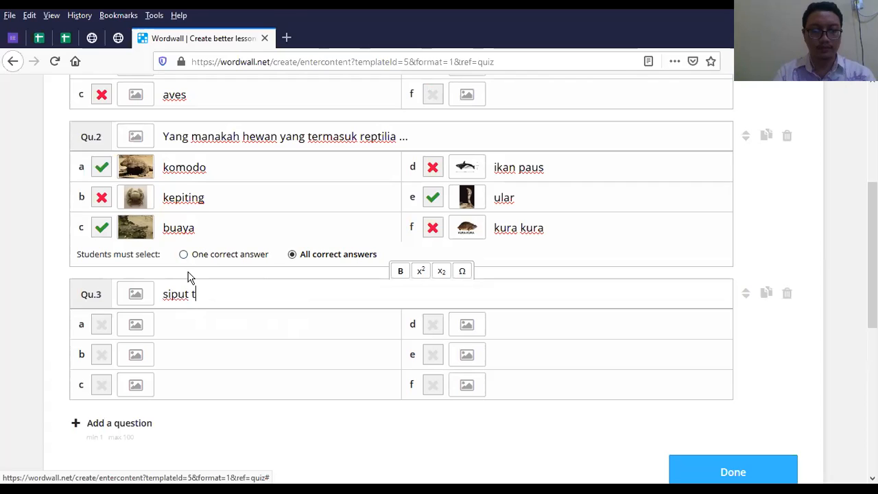
type("ermasuk ke")
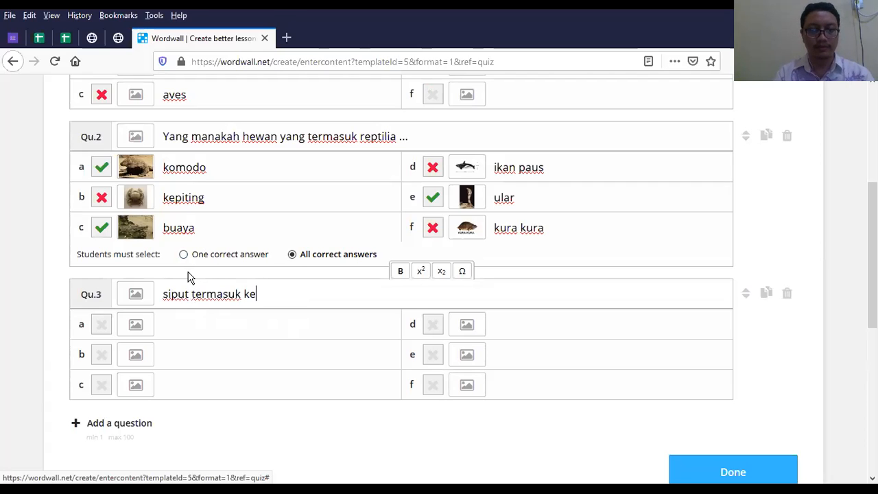
type("lompok hewa")
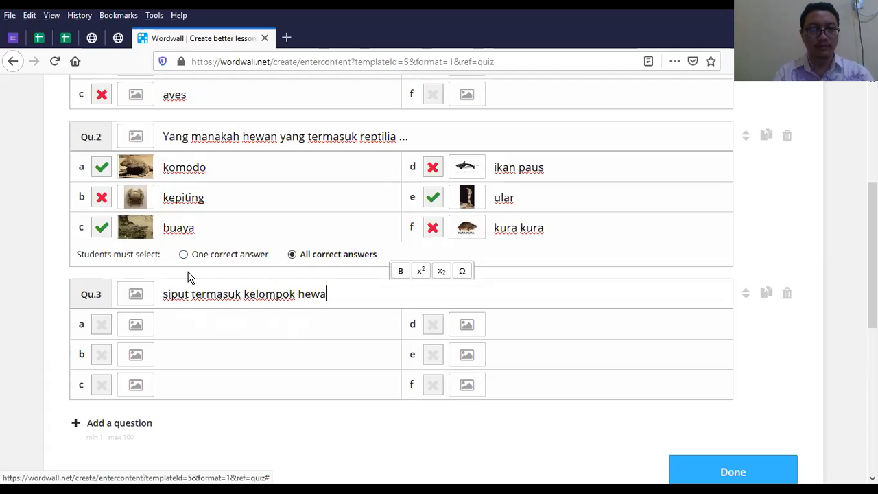
type("n ...")
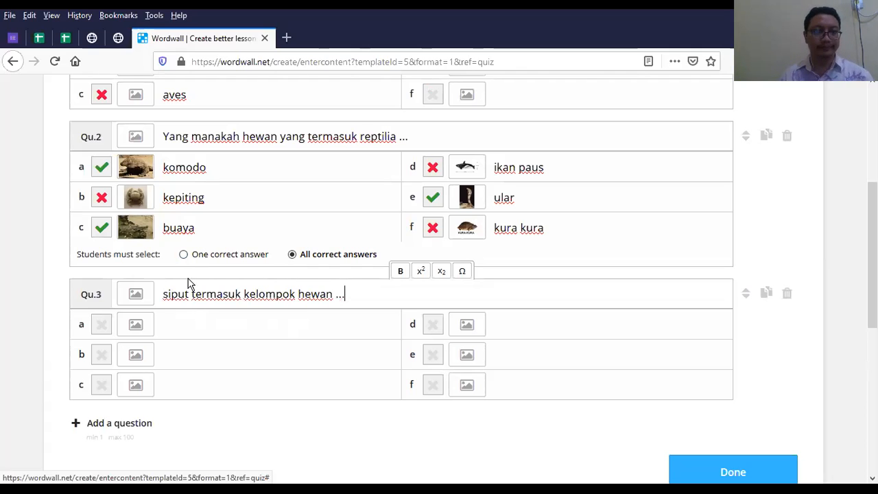
Search for small "siput" images and attach the 161 × 126 snail picture to question 3
left_click(141, 295)
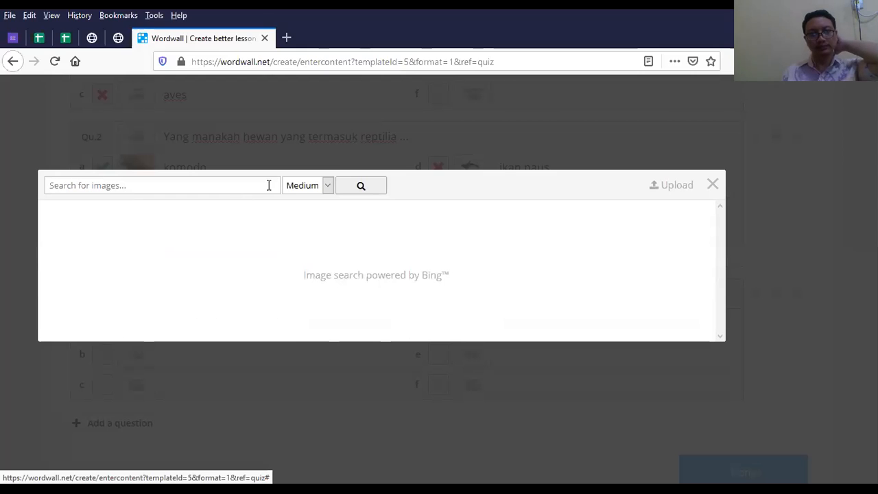
left_click(329, 186)
left_click(302, 220)
left_click(190, 186)
type("siput")
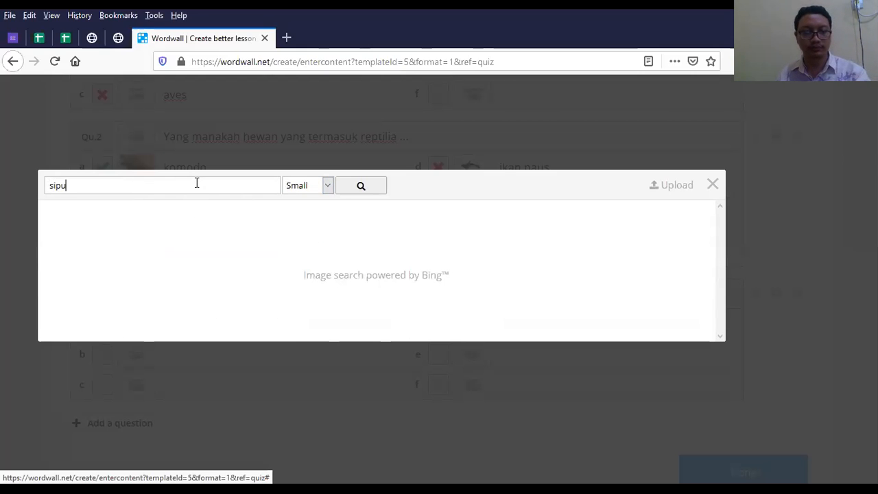
left_click(362, 187)
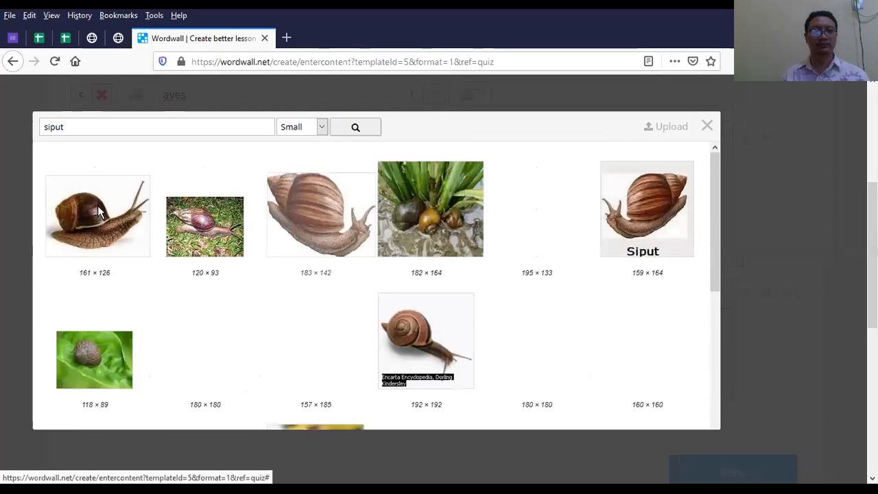
left_click(98, 213)
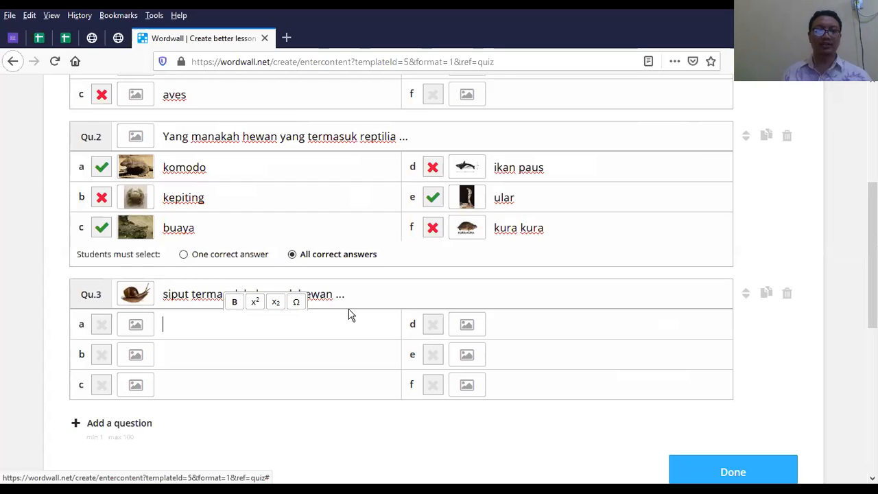
Enter mollusca, mamalia and reptilia as answers a, b and c of question 3
type("mo")
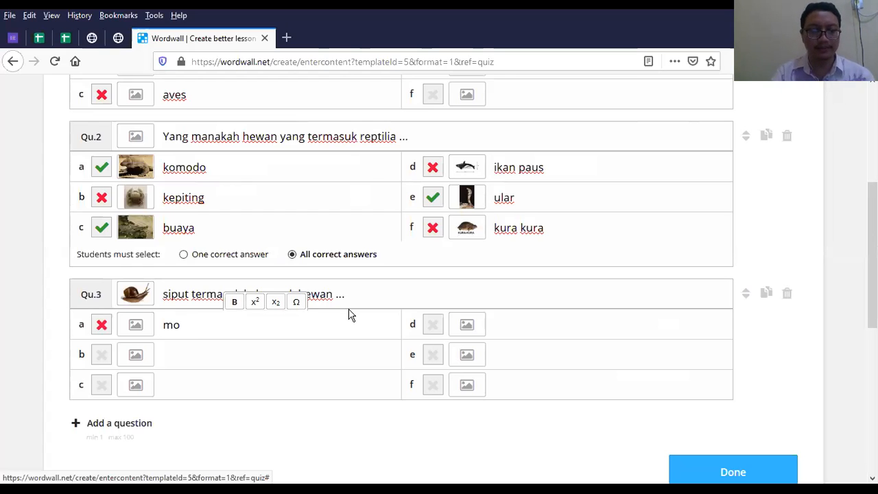
type("llusca")
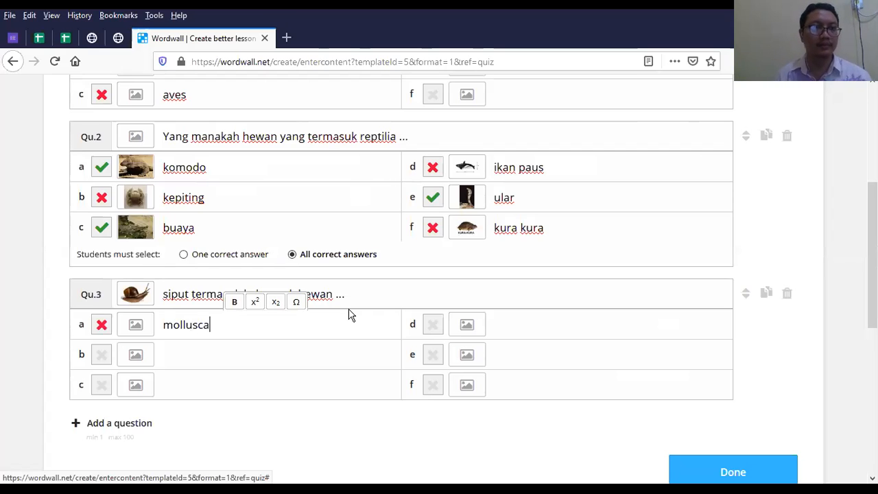
scroll(378, 257, "up", 4)
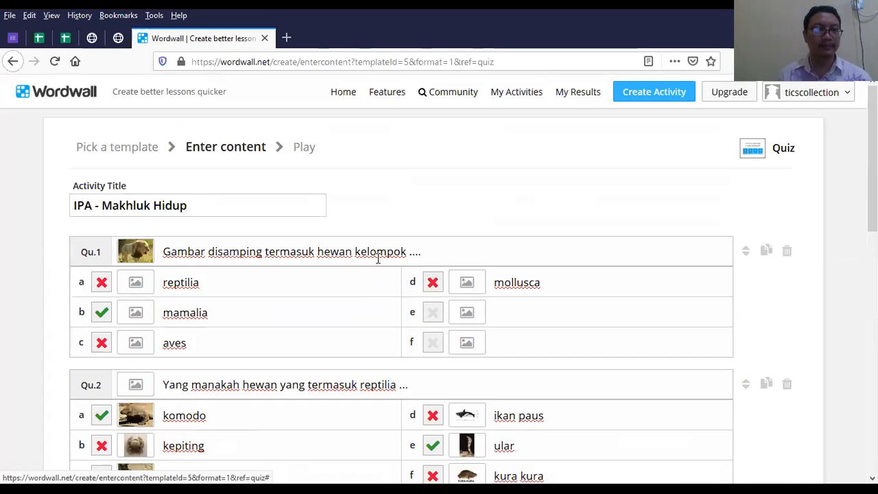
scroll(225, 215, "down", 6)
left_click(225, 216)
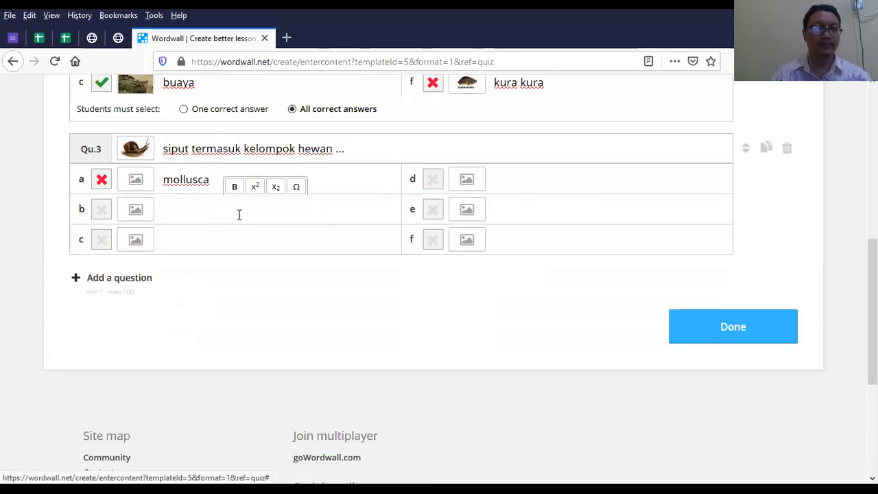
type("mamalia")
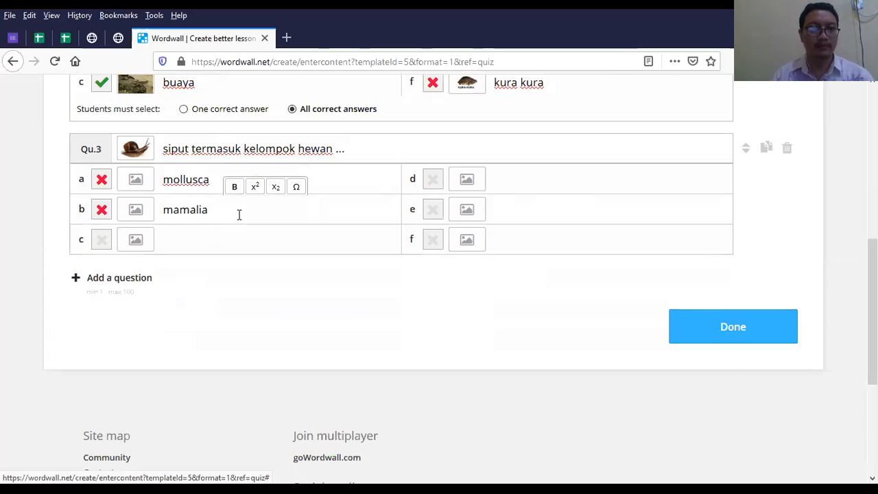
left_click(248, 240)
type("re")
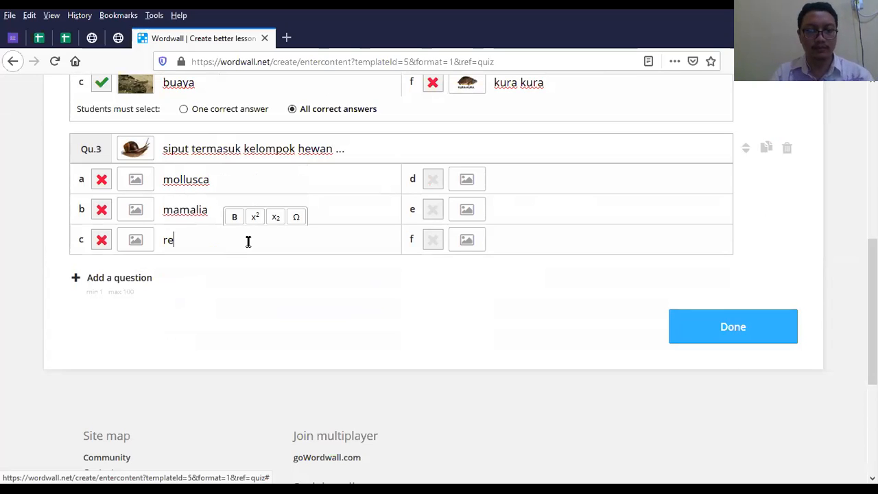
type("ptilia")
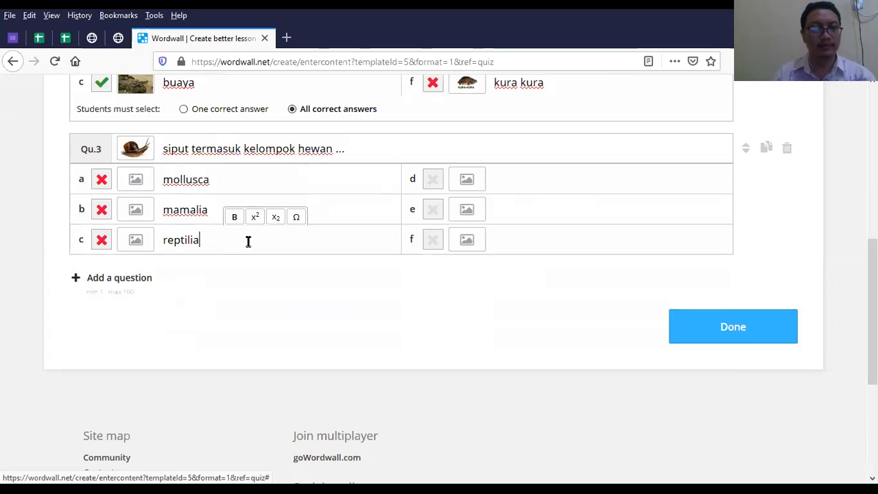
Enter aves as question 3's answer d and mark answer a, mollusca, as correct
left_click(502, 182)
type("avs")
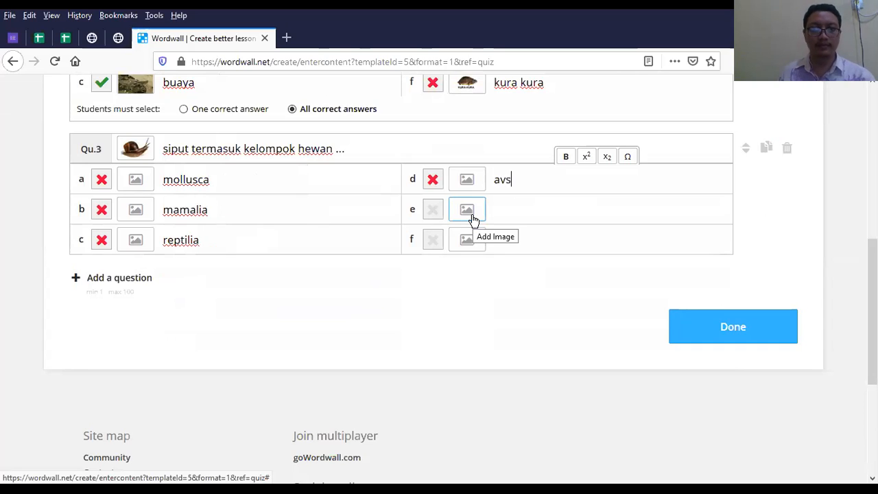
key("BackSpace")
type("es")
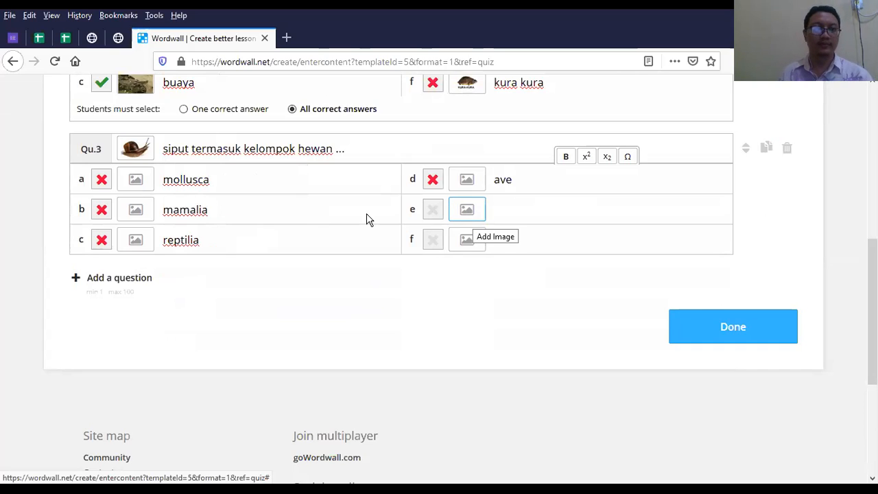
left_click(101, 179)
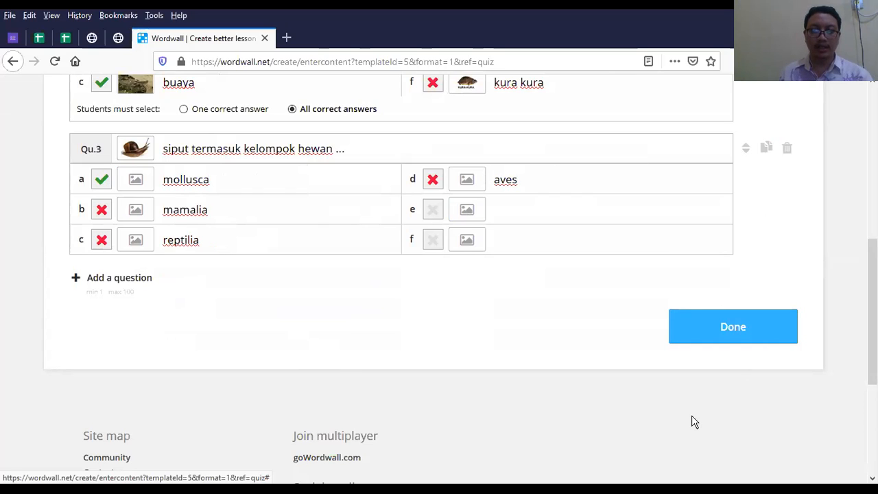
Review the activity title and all three questions with their answers, correct marks and pictures
scroll(331, 329, "up", 2)
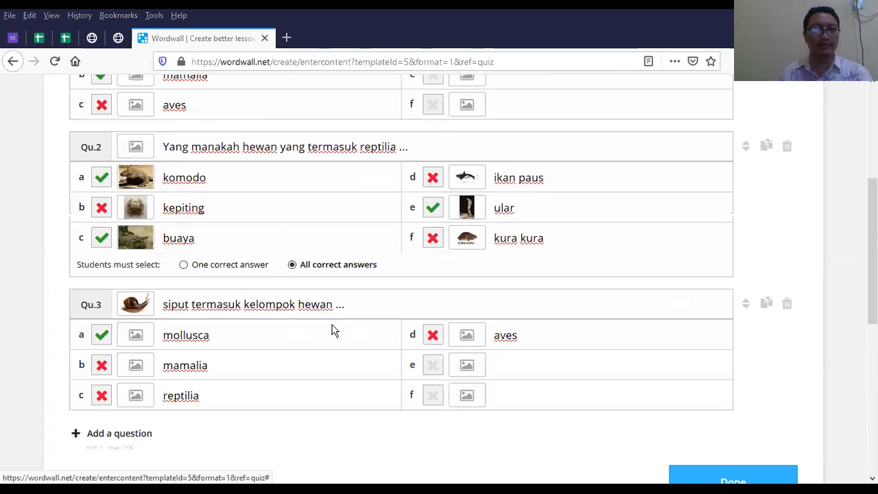
scroll(397, 339, "down", 5)
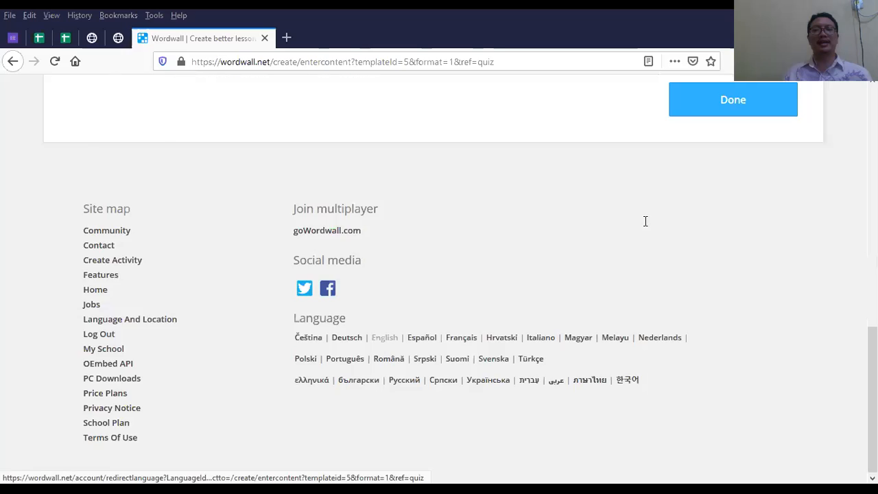
scroll(645, 221, "up", 3)
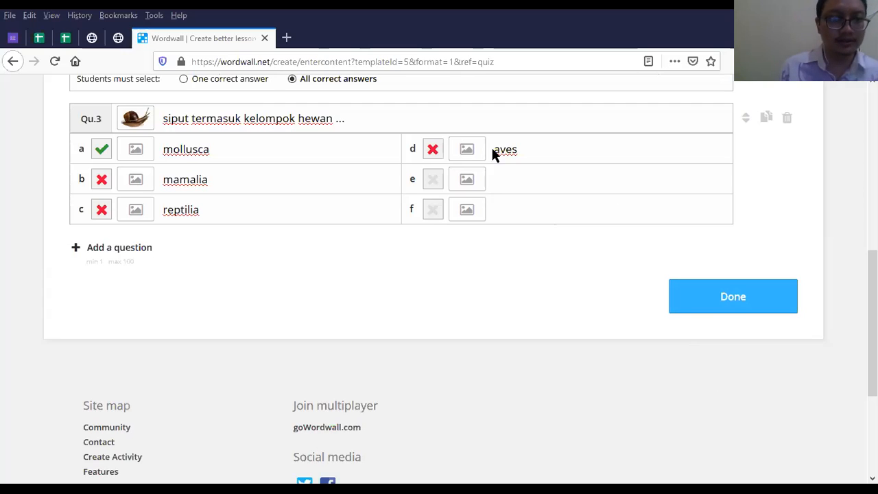
scroll(430, 386, "up", 5)
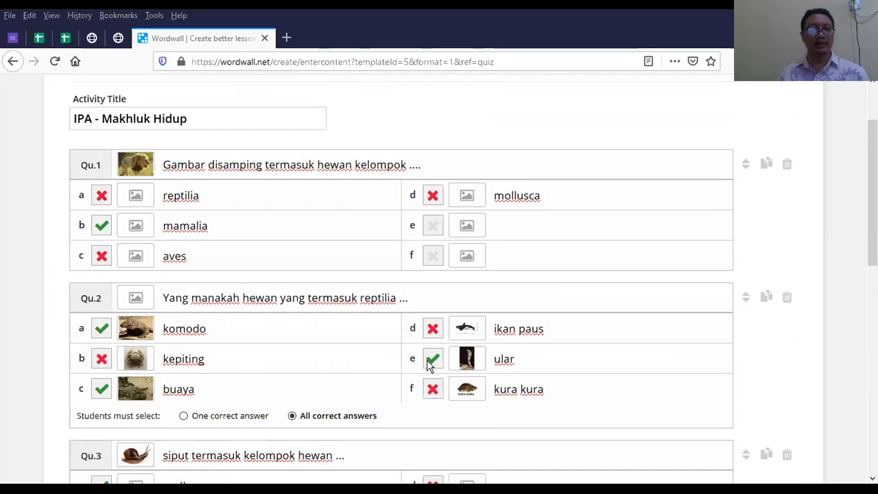
scroll(428, 364, "up", 2)
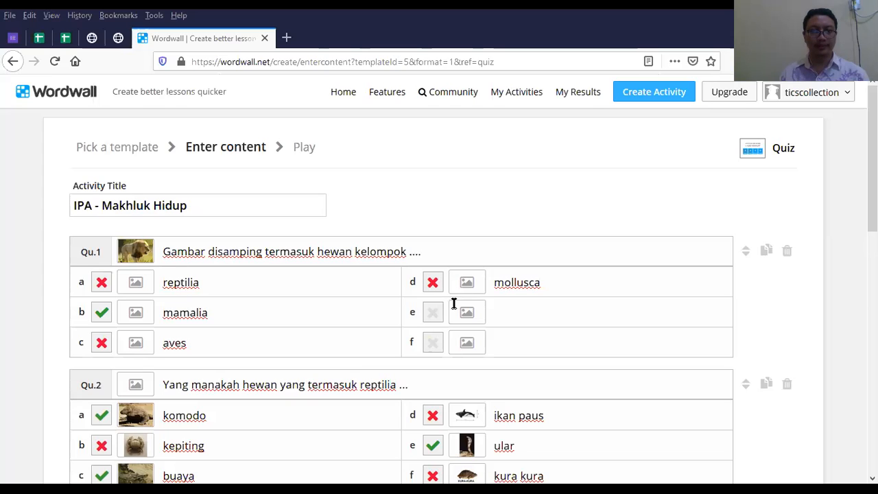
scroll(515, 310, "down", 3)
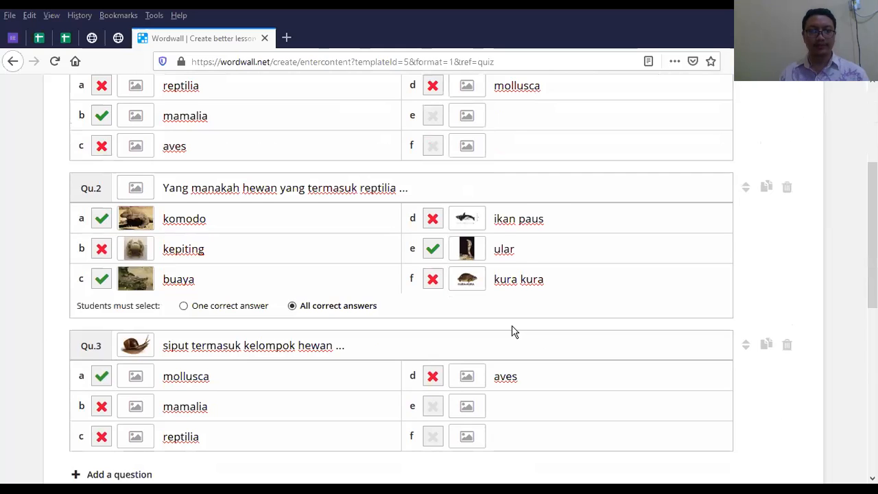
scroll(515, 331, "down", 3)
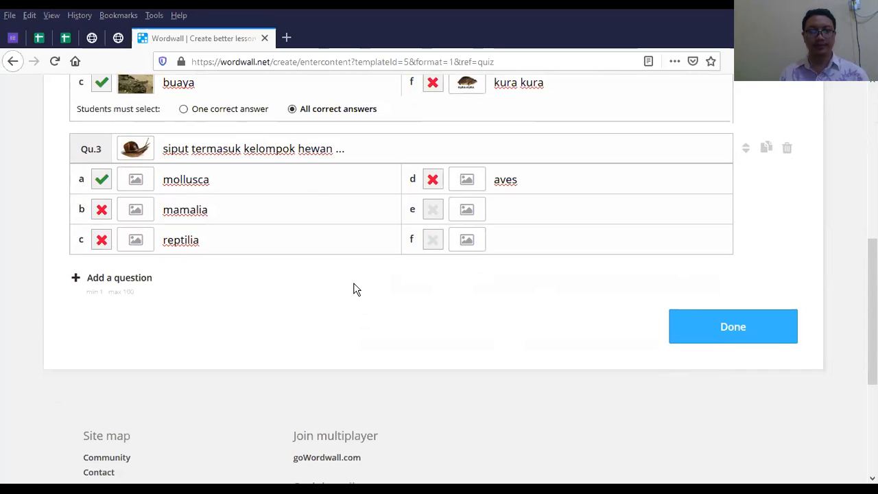
scroll(367, 292, "up", 3)
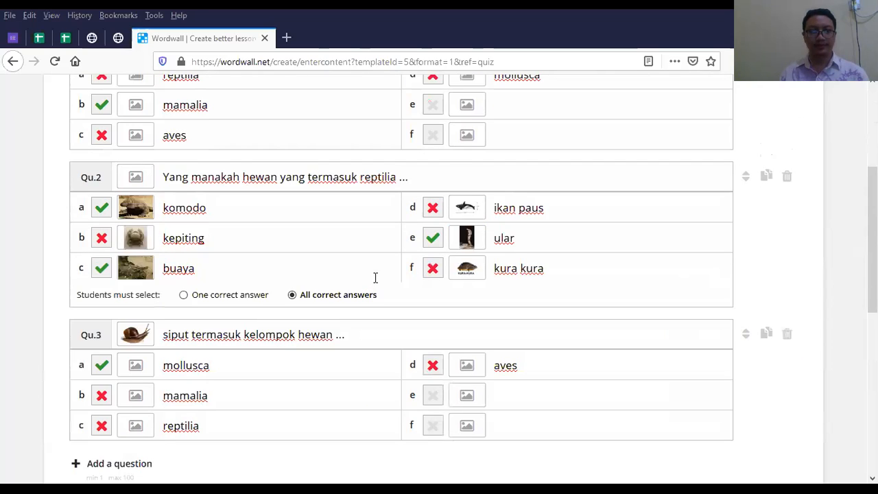
scroll(377, 273, "down", 5)
scroll(386, 260, "up", 6)
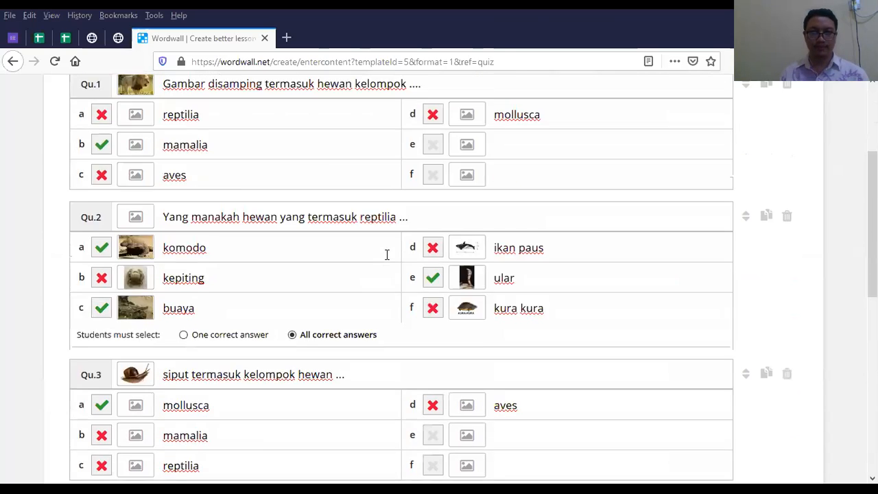
scroll(387, 254, "up", 2)
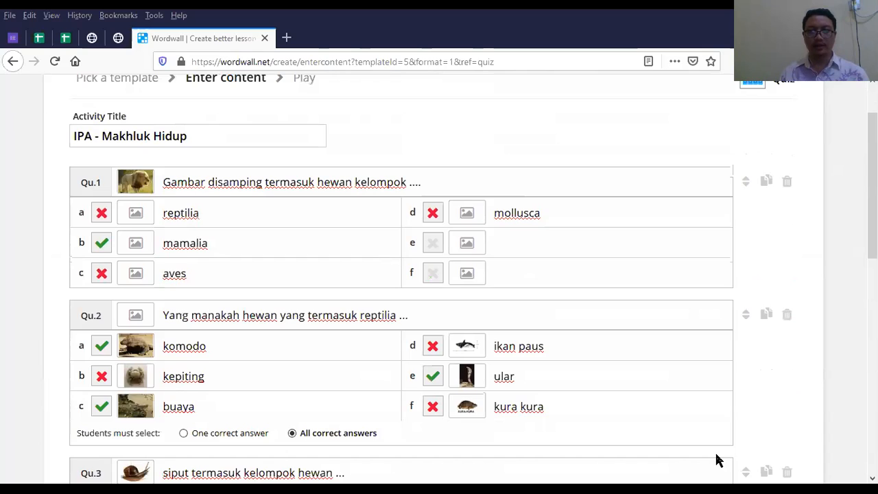
scroll(581, 231, "down", 4)
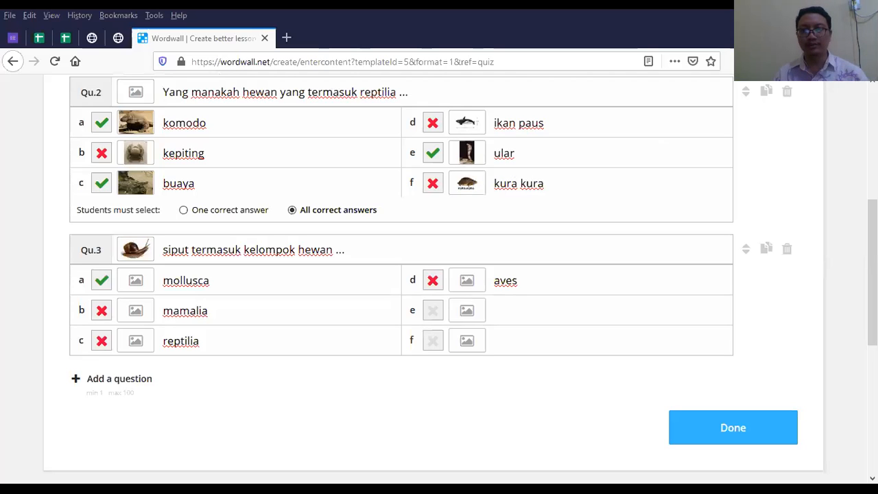
scroll(264, 304, "up", 4)
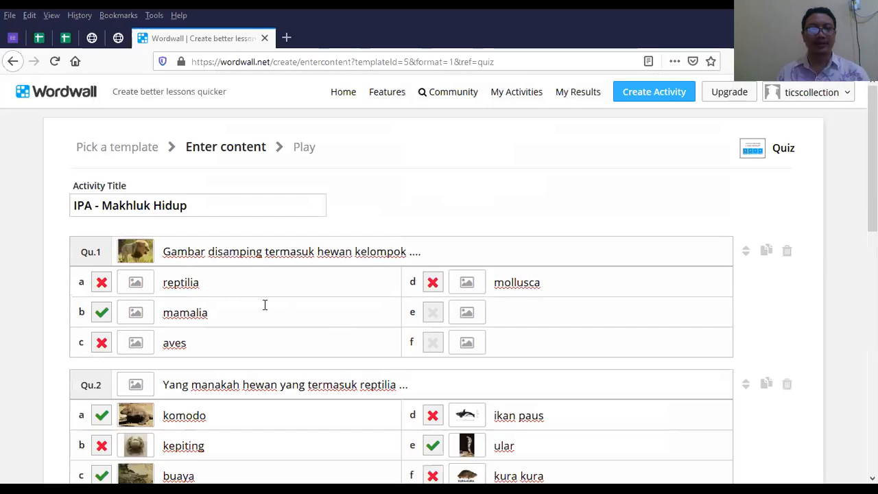
Finish entering the three questions and generate the playable "IPA - Makhluk Hidup" Quiz activity
scroll(260, 274, "down", 3)
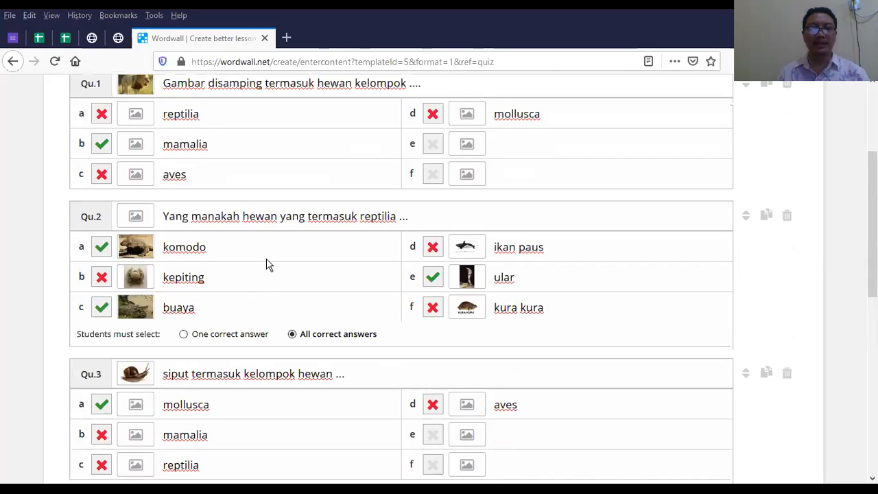
scroll(254, 279, "down", 1)
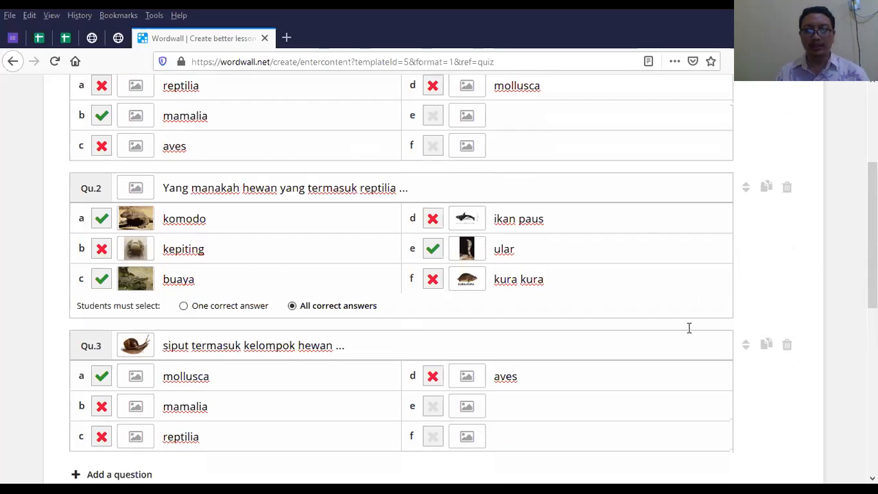
scroll(686, 322, "down", 5)
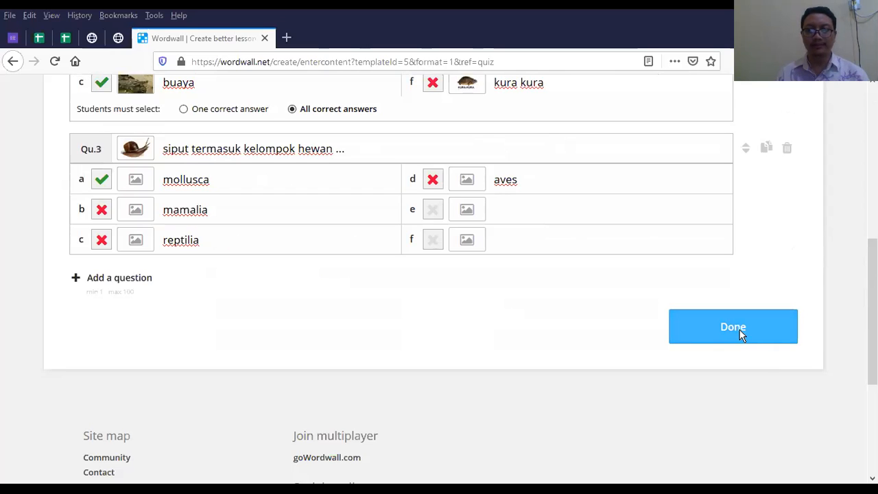
left_click(740, 334)
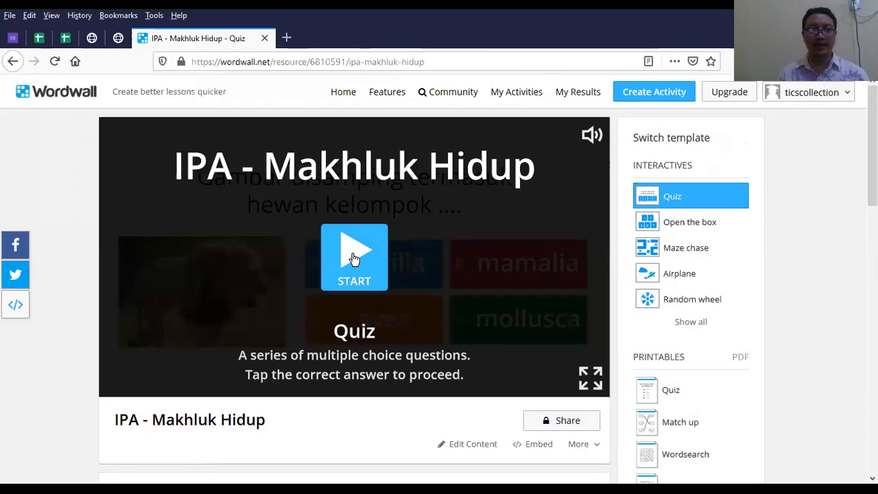
Play the quiz through, answering mamalia for question 1, komodo, buaya and ular for question 2, and mollusca for question 3
left_click(353, 259)
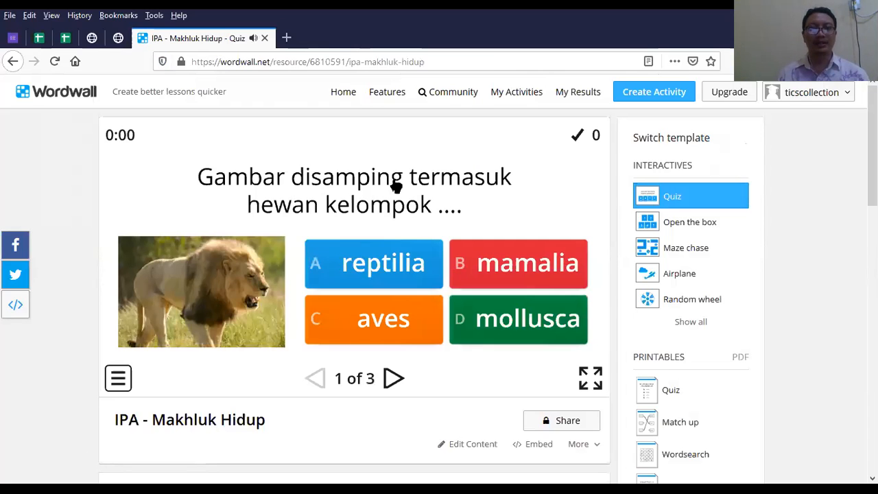
left_click(534, 278)
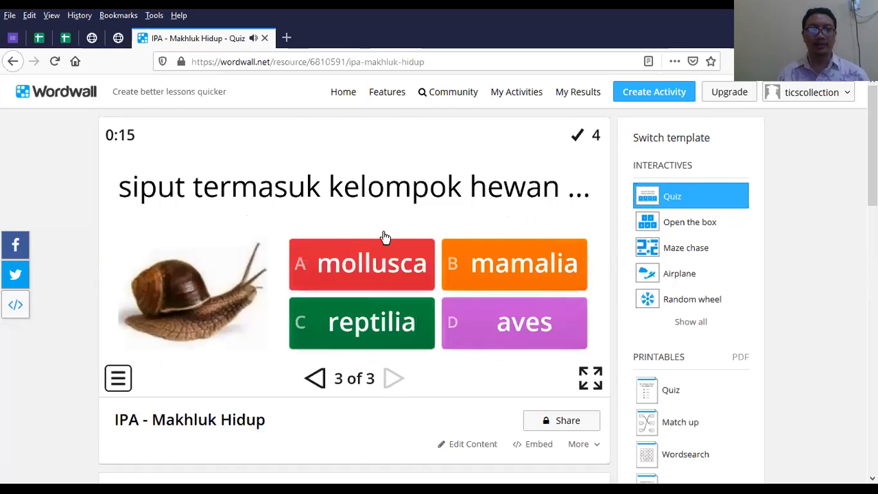
left_click(417, 276)
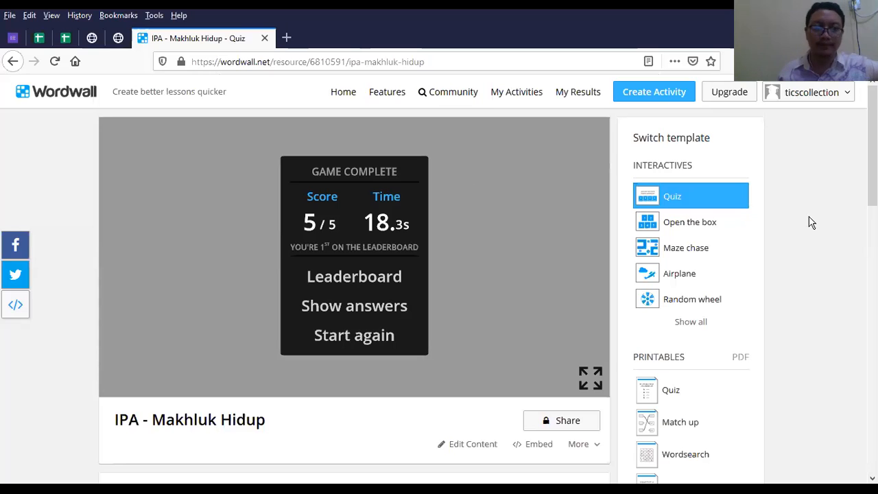
Review the answers given to all three questions of the completed quiz and return to the game summary
left_click(341, 303)
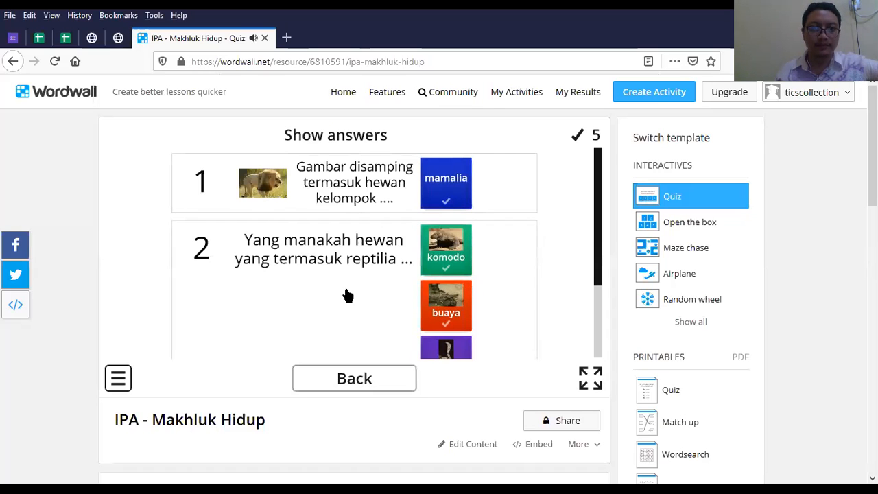
scroll(347, 295, "down", 2)
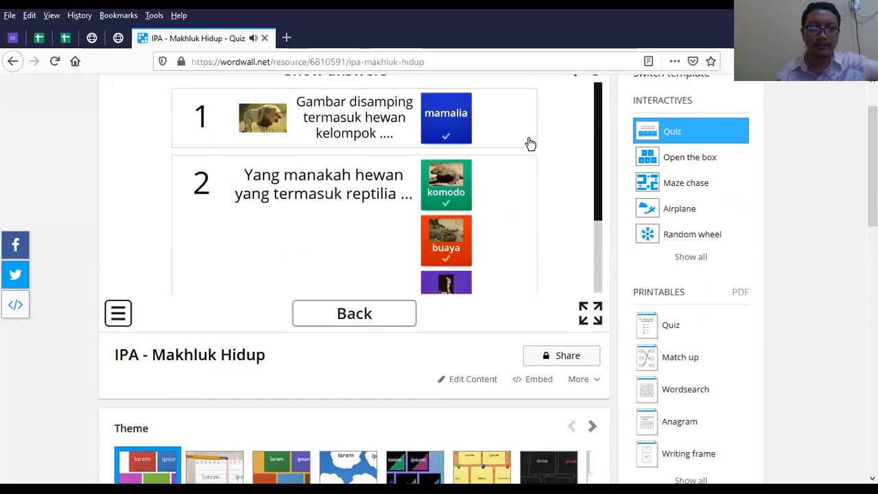
scroll(529, 144, "down", 4)
scroll(558, 202, "up", 3)
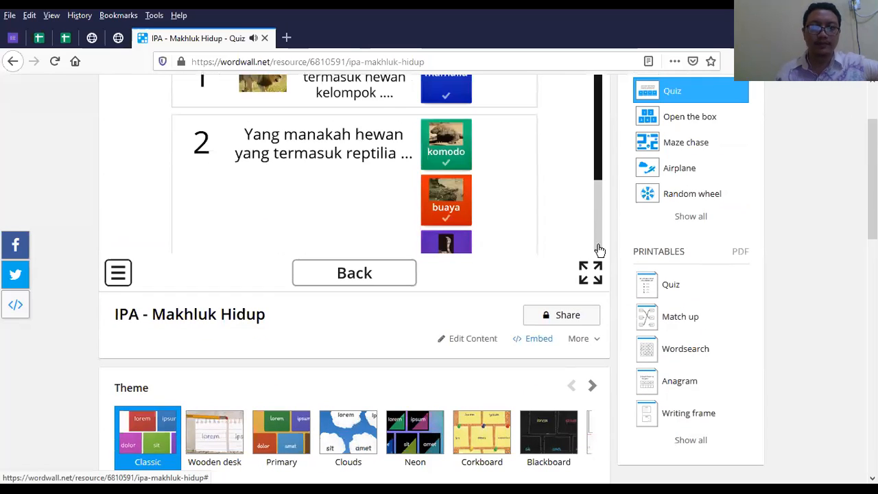
scroll(602, 260, "down", 3)
scroll(539, 261, "up", 3)
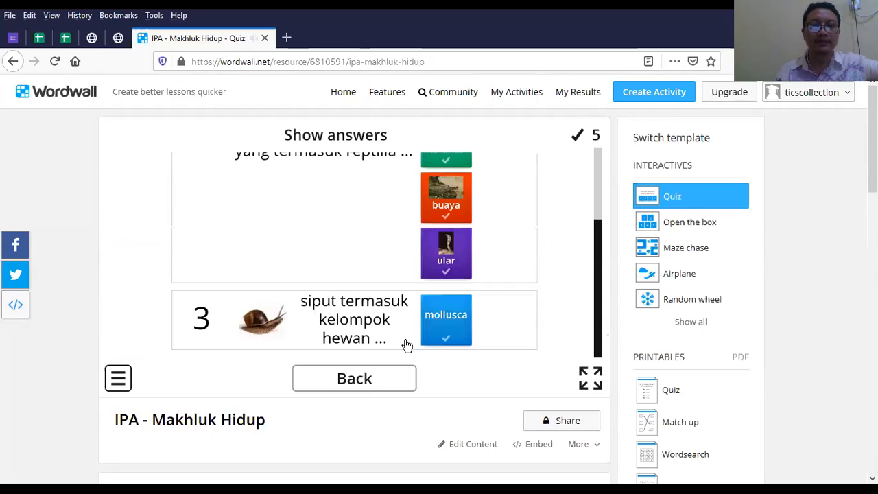
left_click(390, 382)
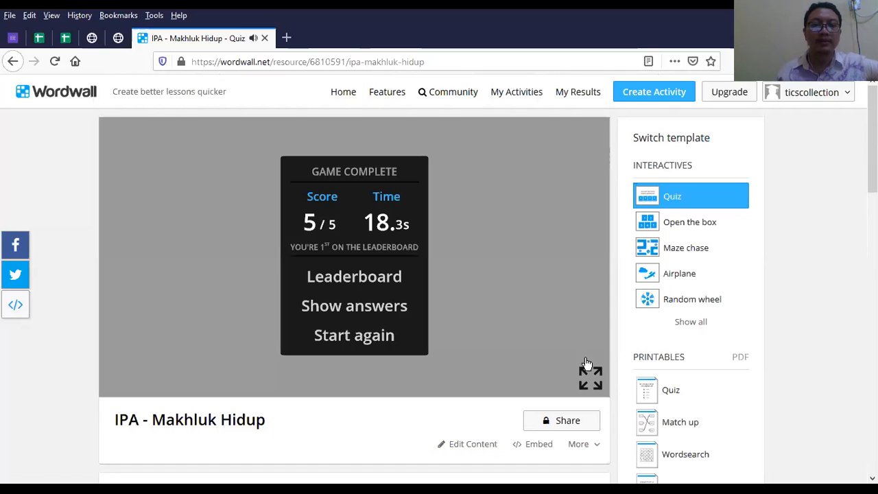
Try the quiz in full-screen view, leave it, and reset the completed game to its start screen
left_click(590, 377)
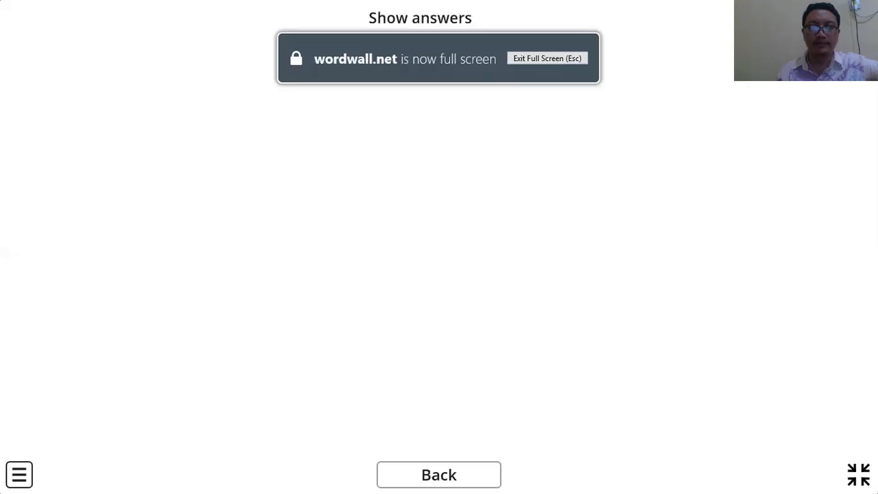
key("Escape")
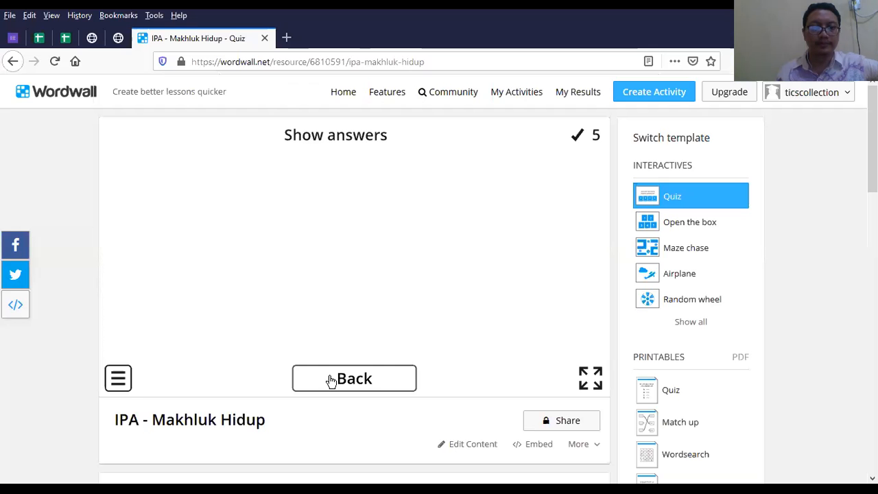
left_click(331, 378)
left_click(352, 338)
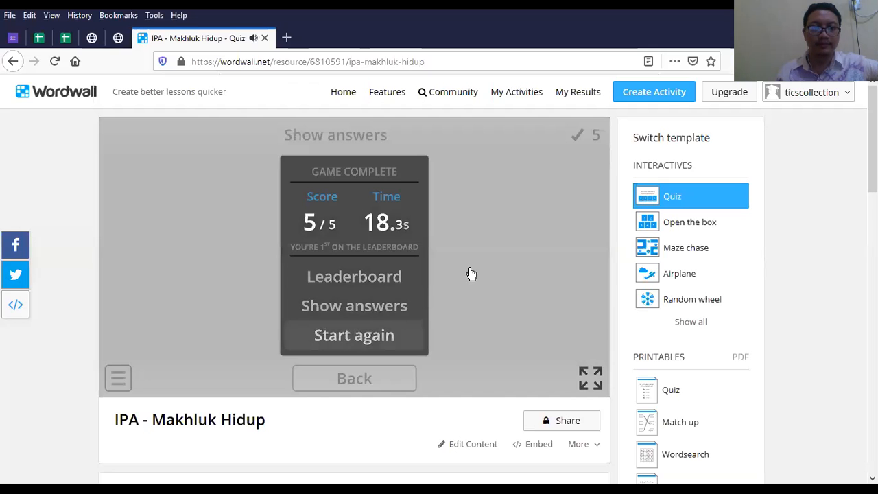
Examine the activity page's available themes and the interactive and printable templates the quiz can switch to
scroll(474, 274, "down", 4)
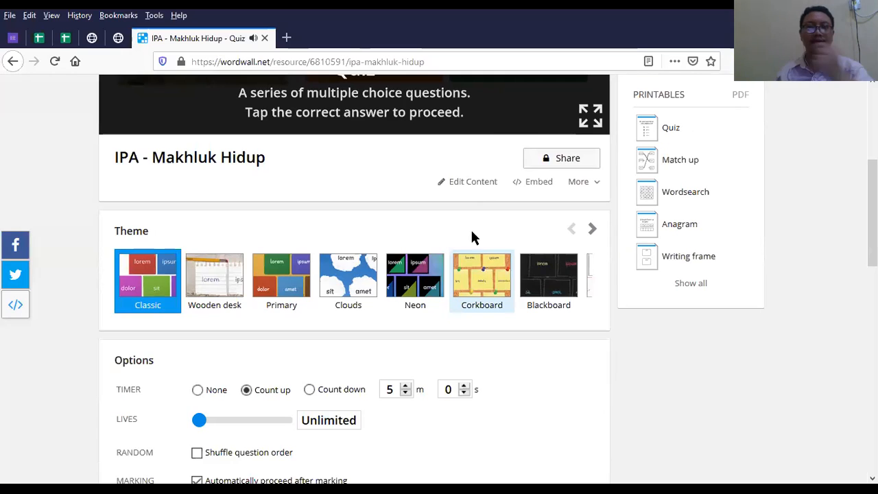
scroll(589, 142, "up", 4)
left_click(592, 135)
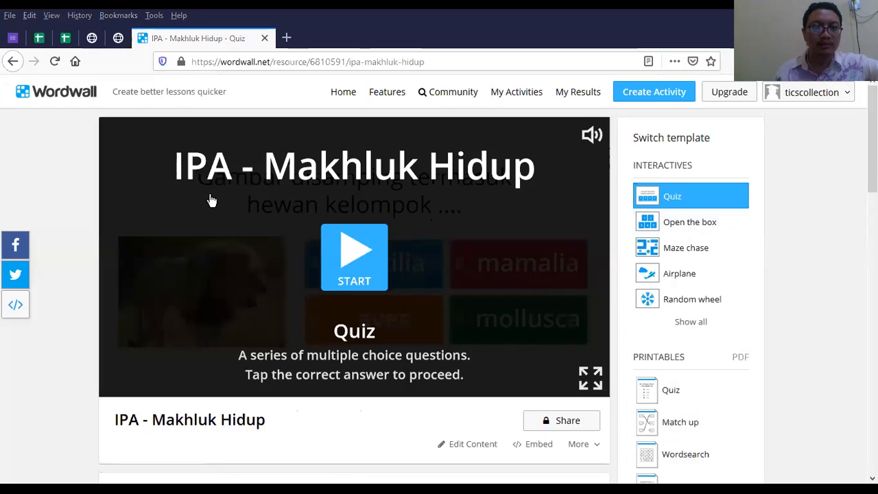
scroll(78, 288, "down", 3)
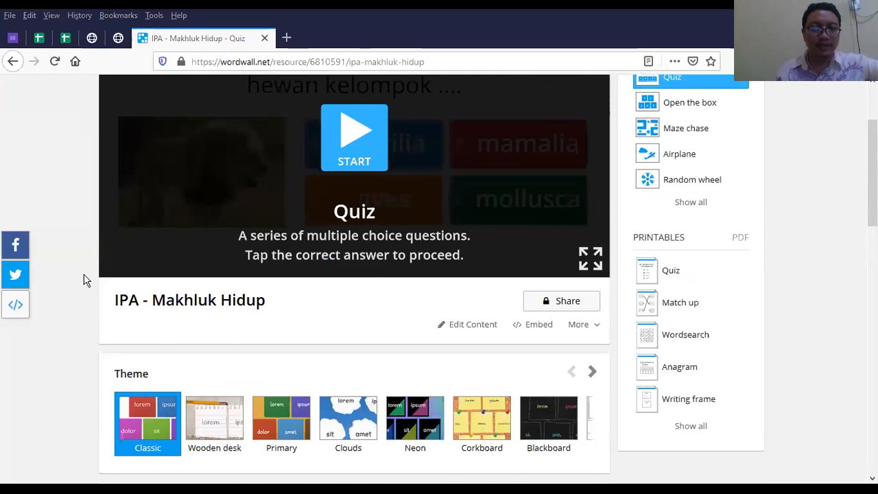
scroll(85, 280, "up", 2)
scroll(88, 275, "up", 1)
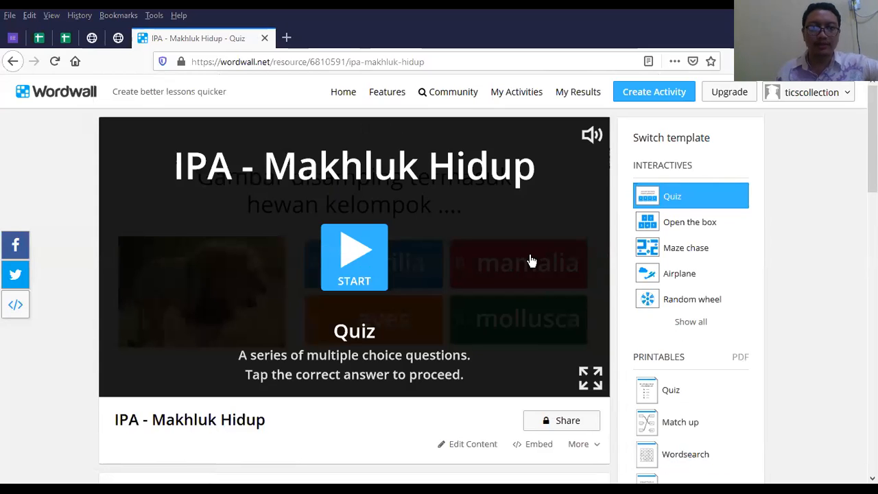
scroll(801, 336, "down", 2)
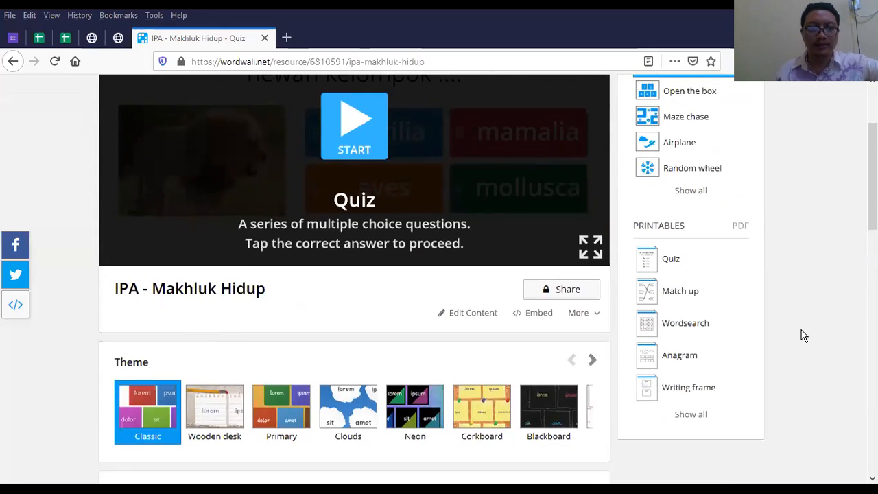
scroll(803, 329, "down", 2)
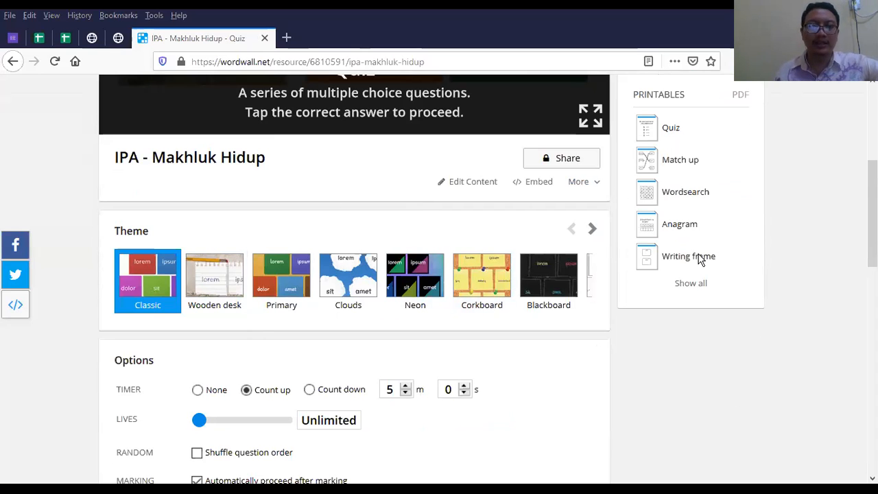
scroll(506, 281, "up", 5)
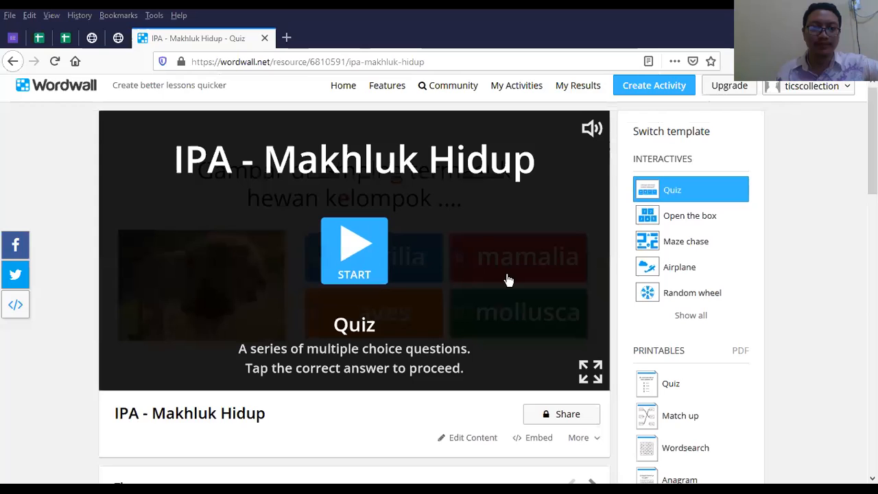
Examine the quiz's timer, lives, shuffle, marking and end-of-game options and the leaderboard
scroll(515, 259, "down", 8)
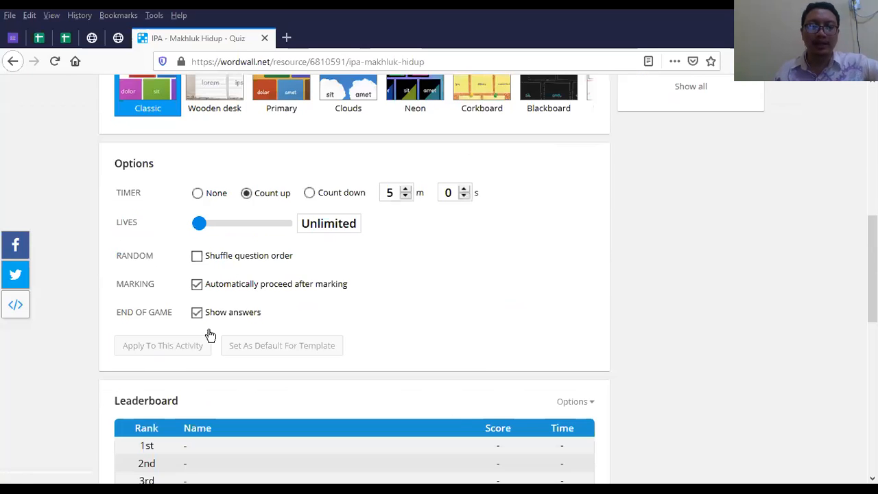
scroll(759, 482, "up", 8)
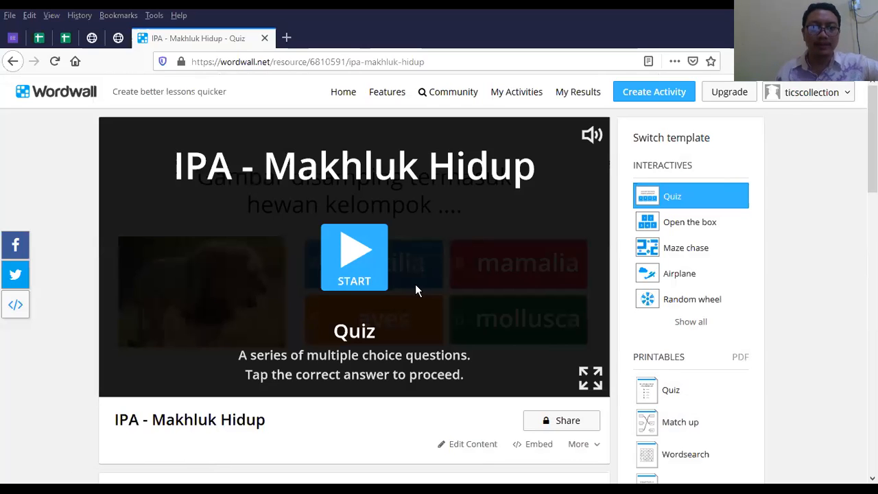
scroll(435, 302, "down", 7)
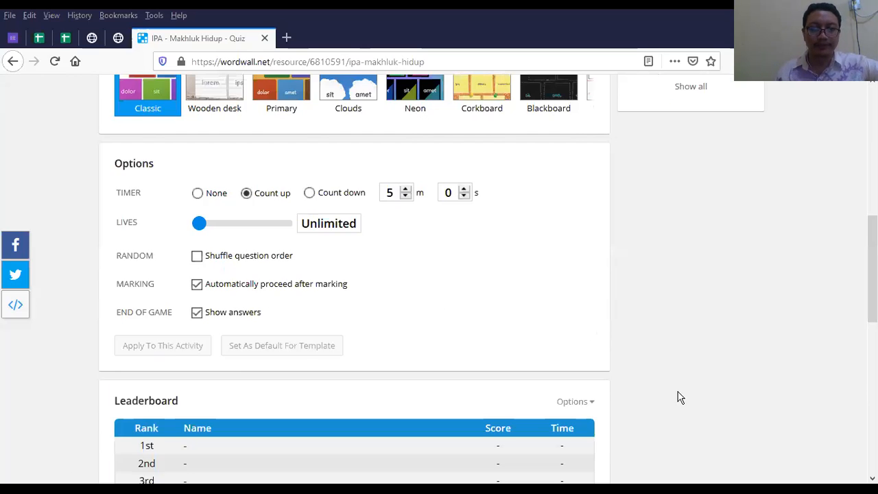
scroll(711, 362, "up", 4)
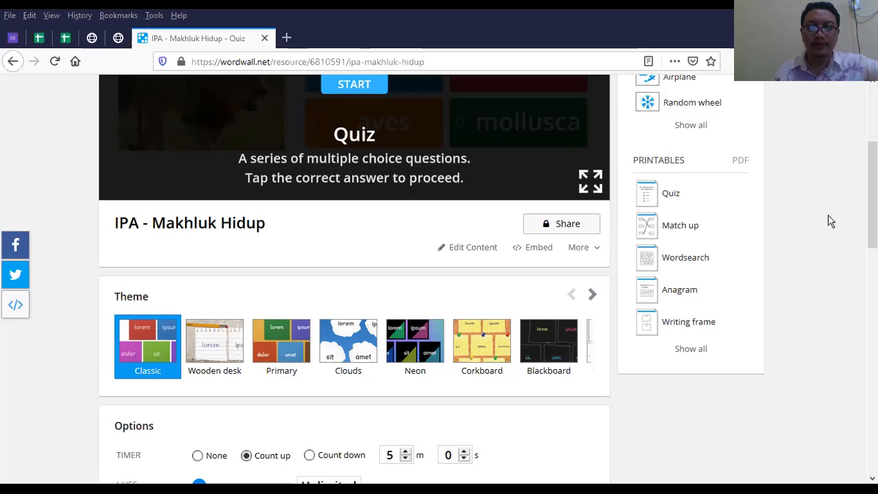
scroll(786, 312, "down", 4)
scroll(786, 314, "up", 1)
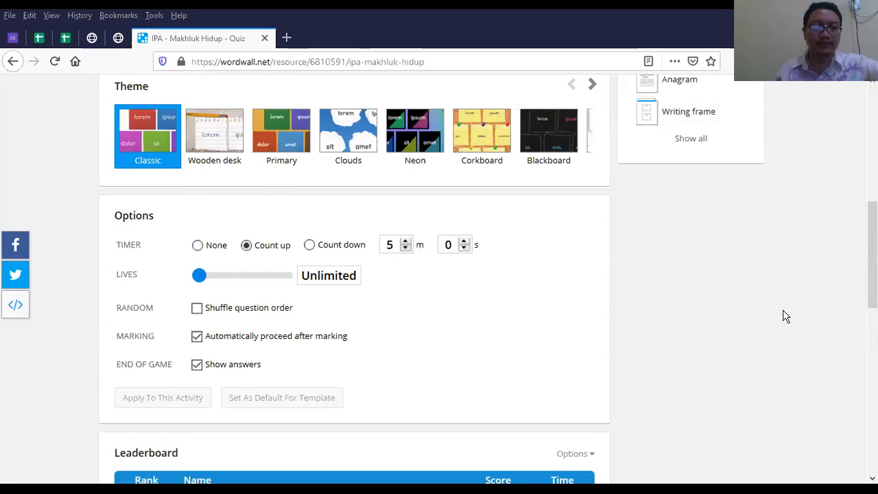
scroll(783, 312, "down", 1)
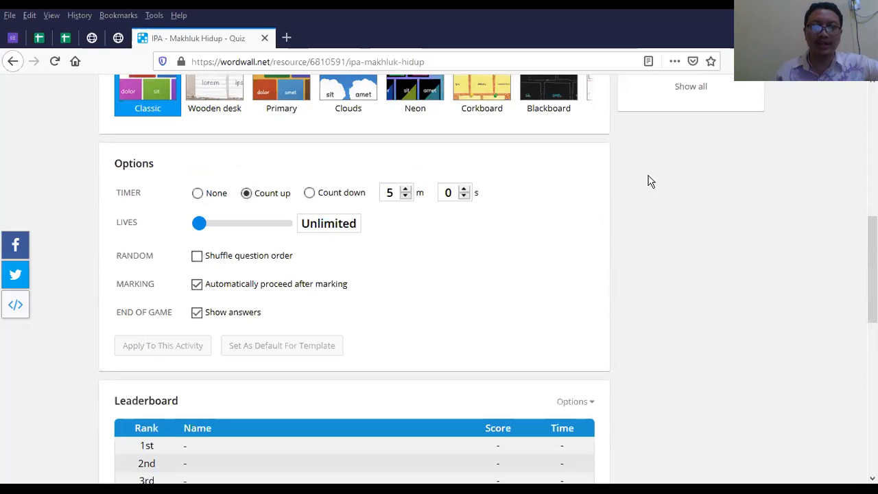
scroll(645, 240, "up", 4)
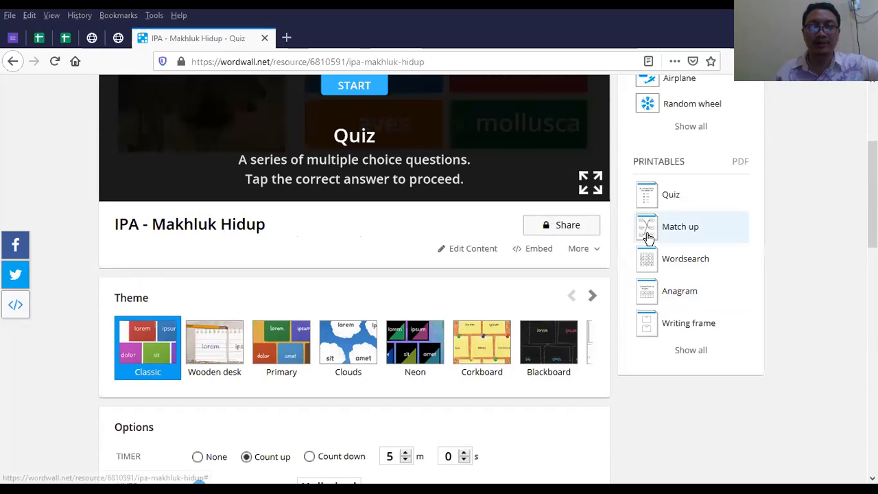
scroll(662, 413, "down", 5)
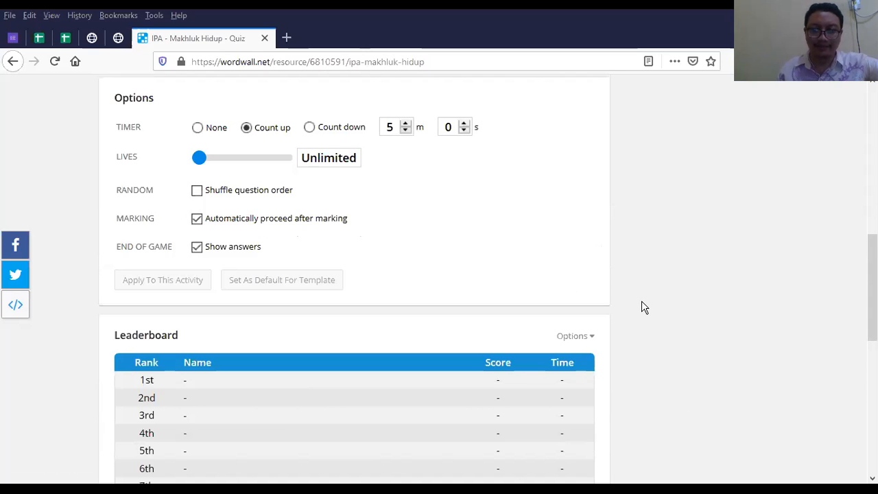
scroll(641, 305, "down", 2)
scroll(641, 295, "up", 4)
scroll(642, 294, "up", 4)
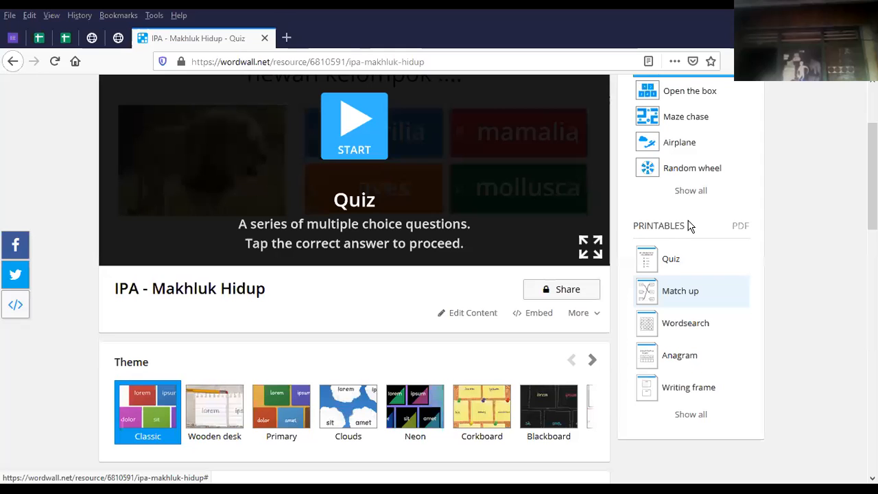
scroll(689, 226, "up", 3)
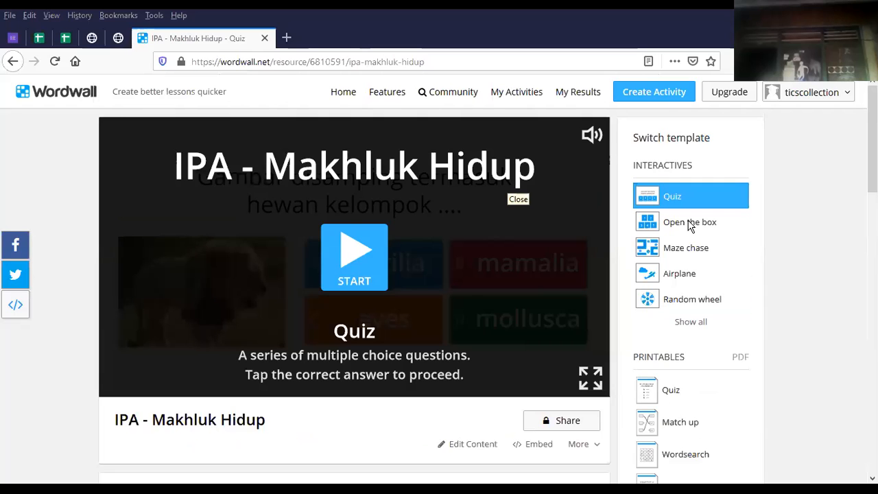
scroll(784, 293, "down", 1)
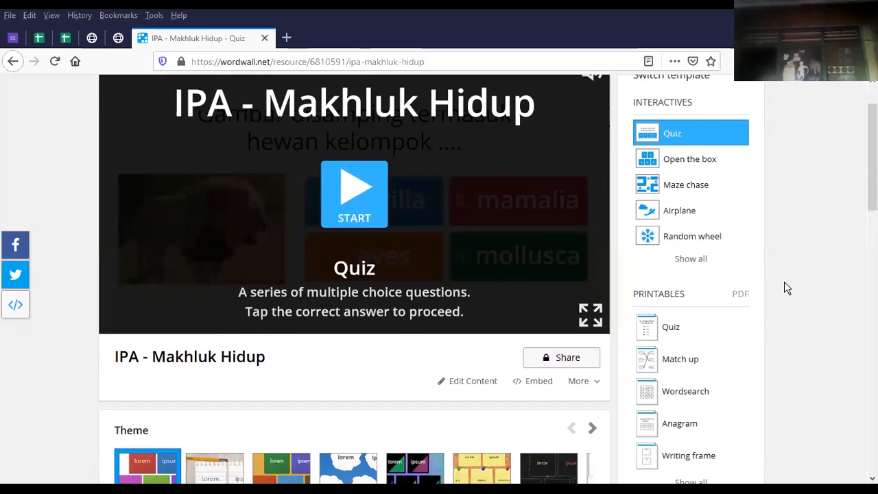
scroll(787, 288, "down", 3)
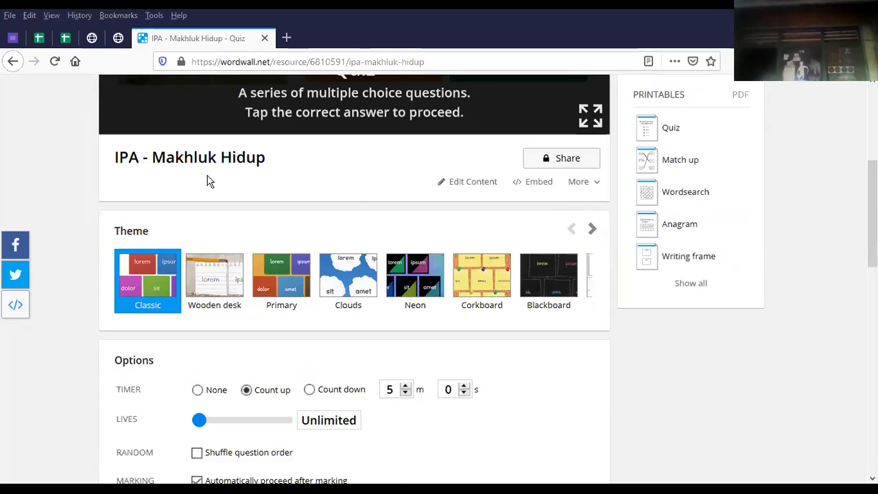
scroll(276, 192, "up", 3)
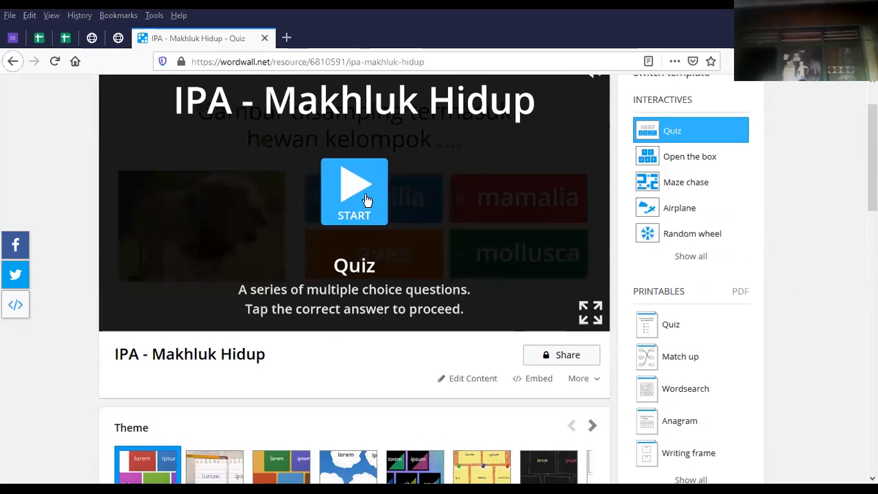
Switch the quiz's visual theme from Classic to Clouds
scroll(366, 195, "down", 1)
scroll(363, 192, "up", 2)
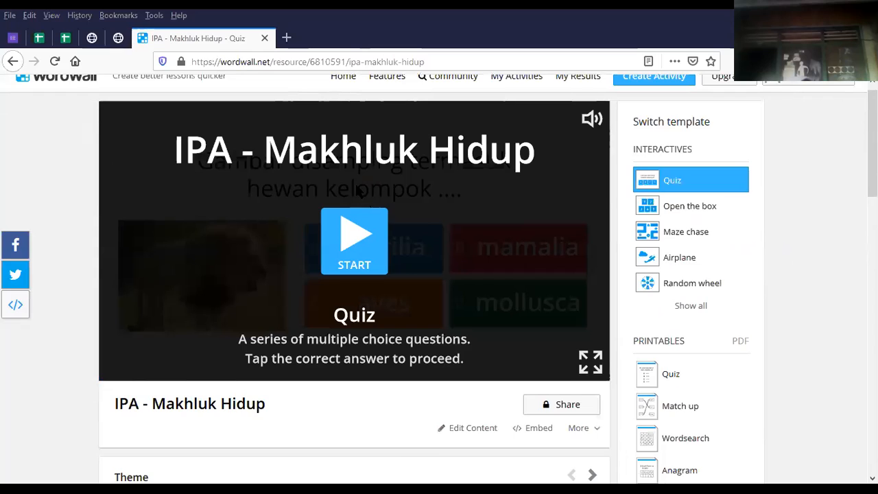
scroll(635, 304, "down", 4)
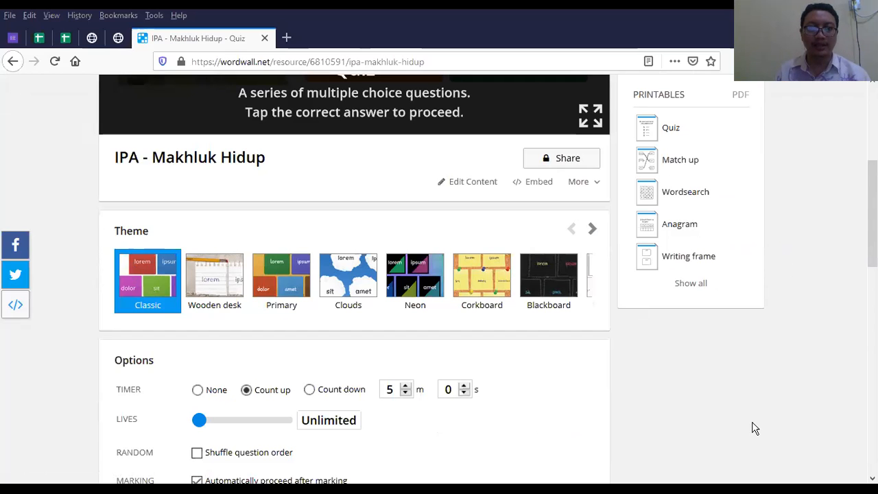
scroll(277, 199, "up", 3)
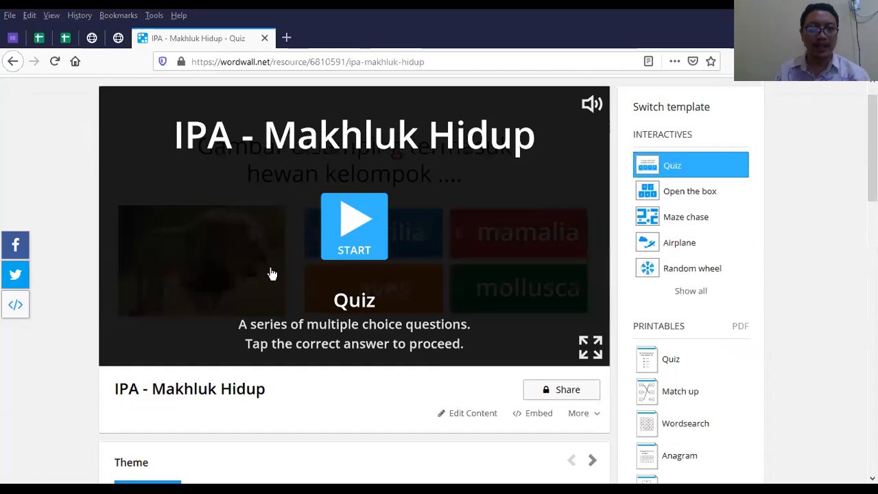
scroll(117, 234, "down", 3)
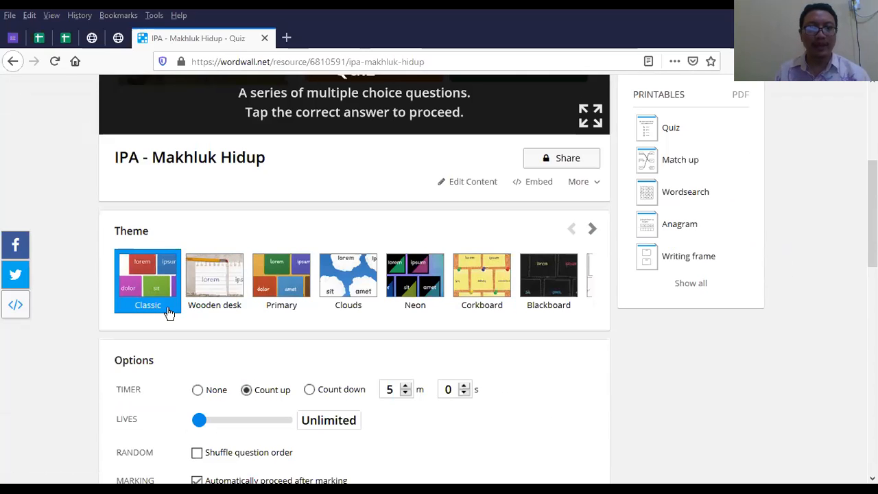
scroll(180, 292, "up", 3)
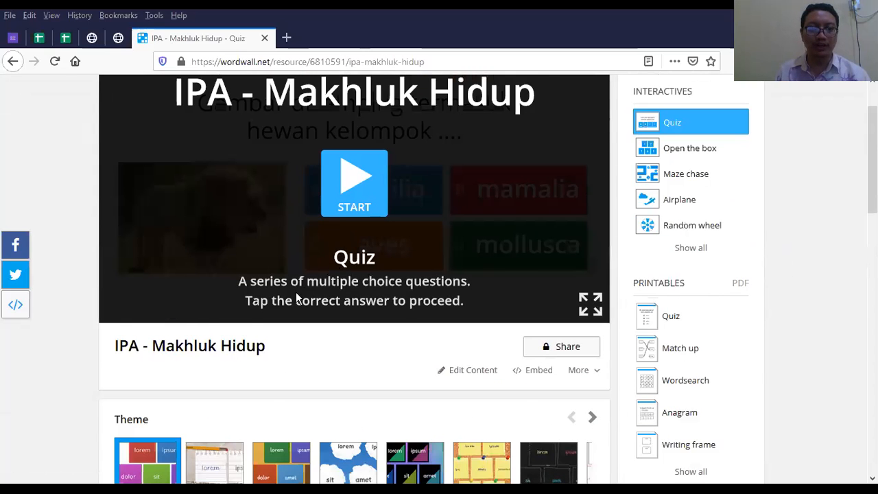
scroll(254, 412, "down", 1)
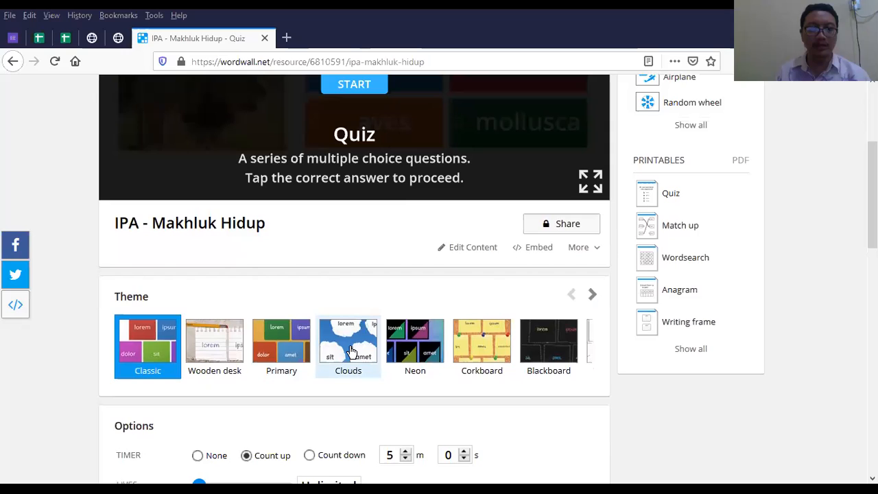
left_click(349, 353)
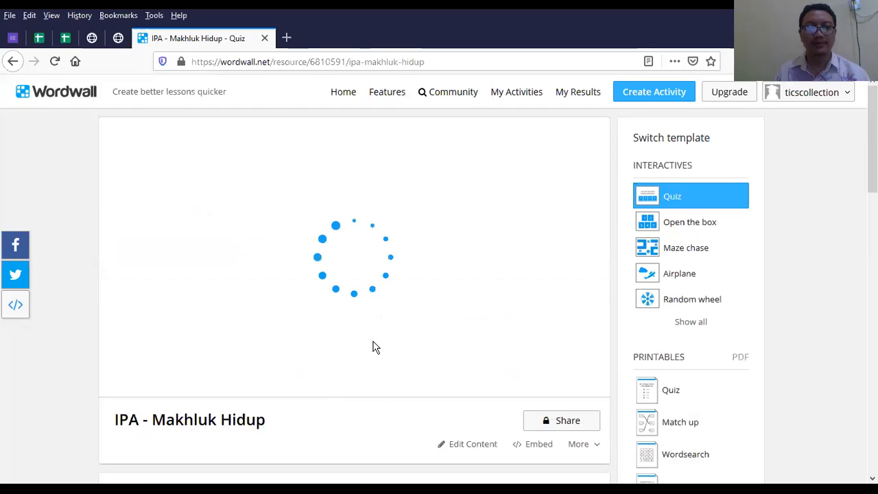
scroll(374, 353, "down", 1)
scroll(302, 285, "up", 1)
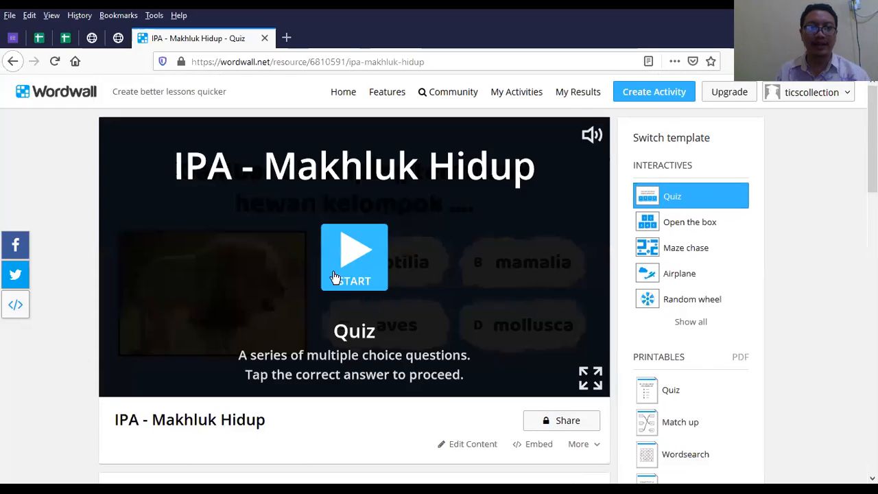
Start the quiz in the Clouds theme, pause and resume it, and reset it to its start screen
left_click(335, 278)
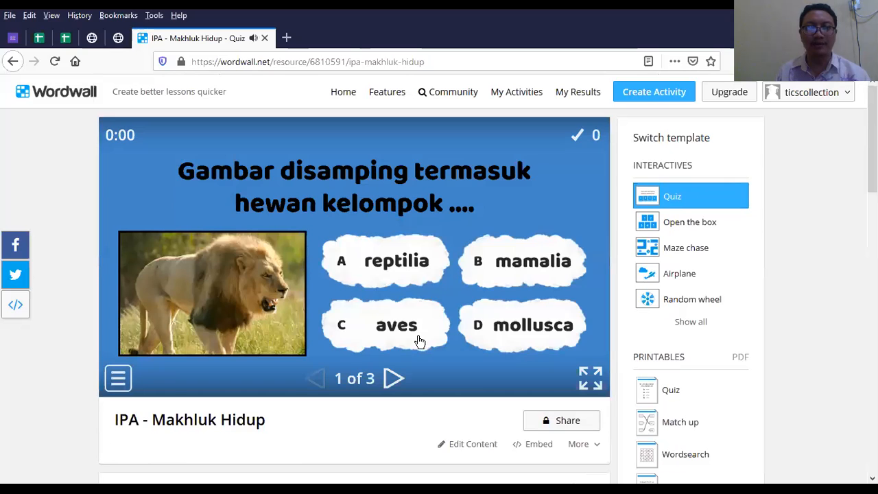
left_click(119, 381)
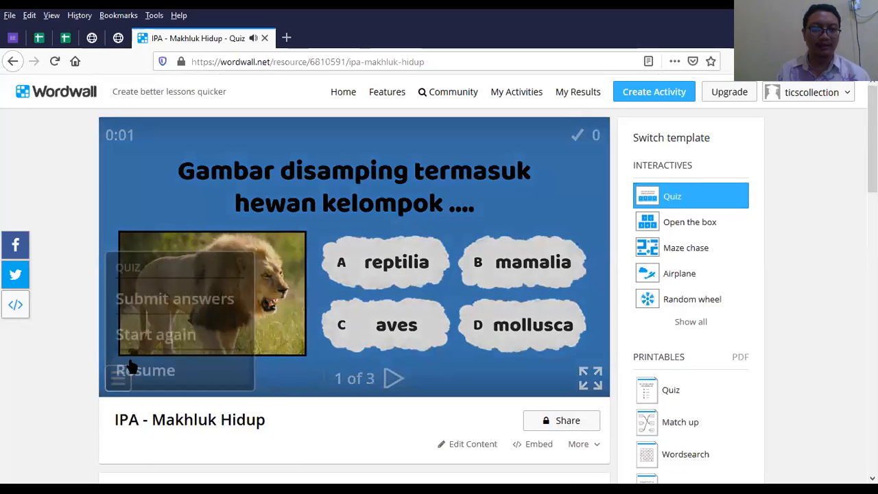
left_click(147, 369)
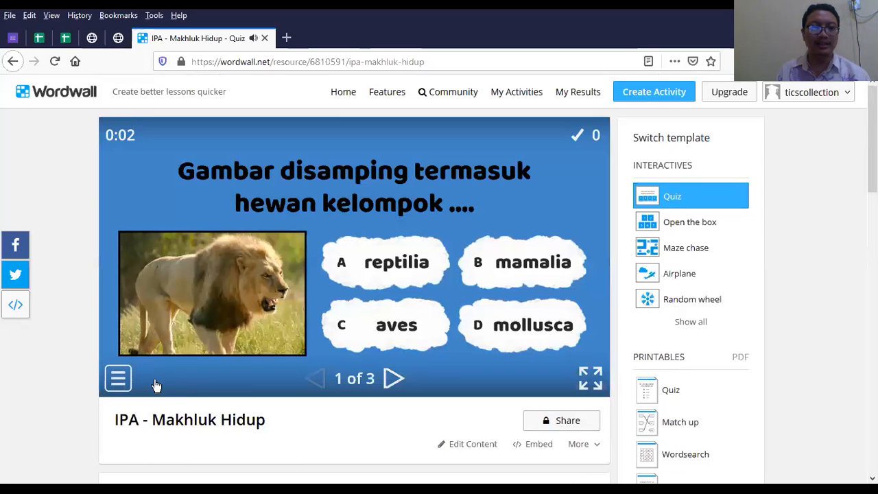
left_click(119, 381)
left_click(250, 336)
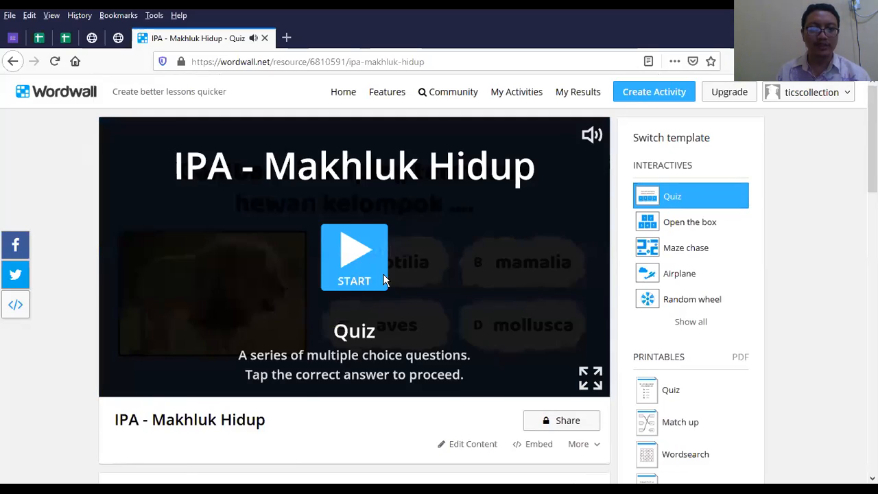
Switch the quiz's theme to Blackboard and start the game to preview its first question
scroll(439, 261, "down", 5)
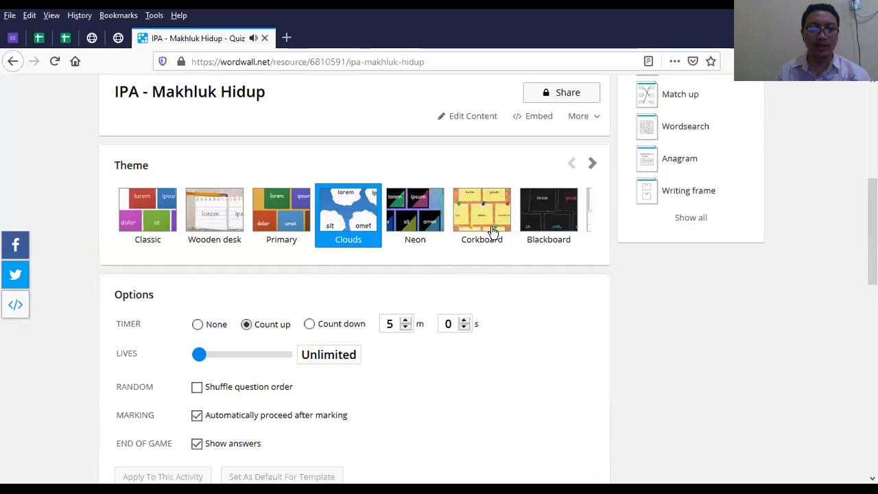
left_click(553, 212)
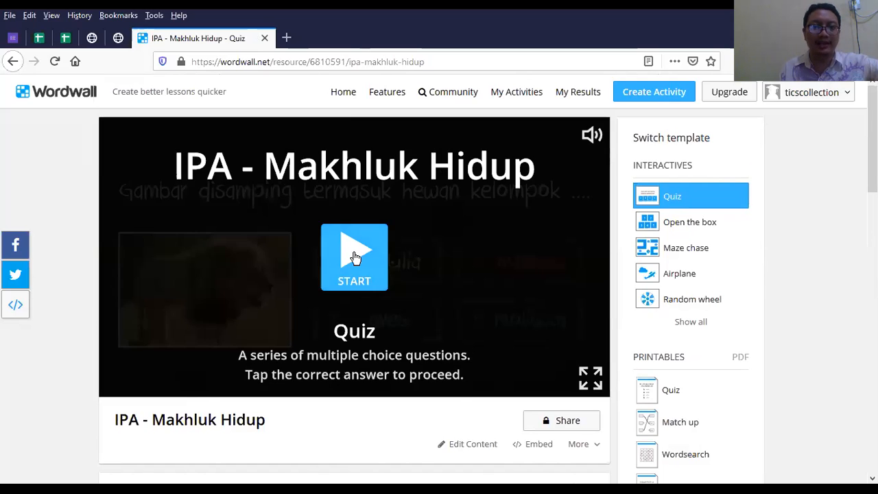
left_click(264, 264)
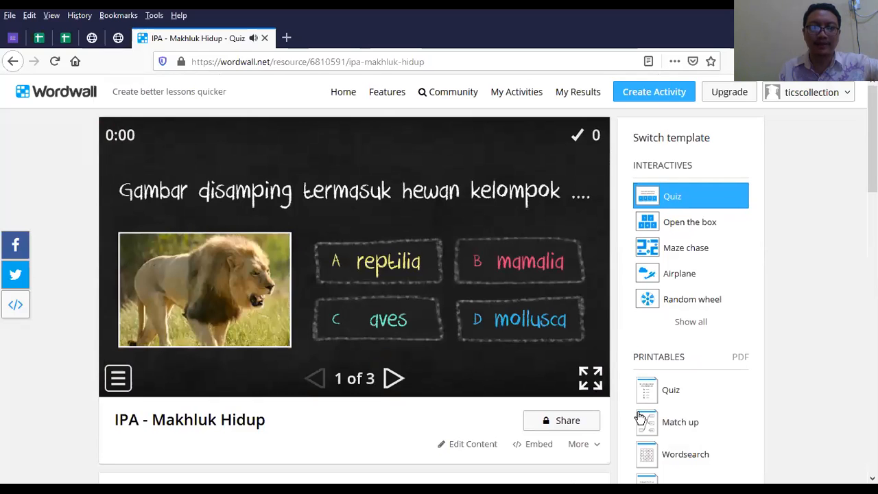
scroll(206, 260, "down", 1)
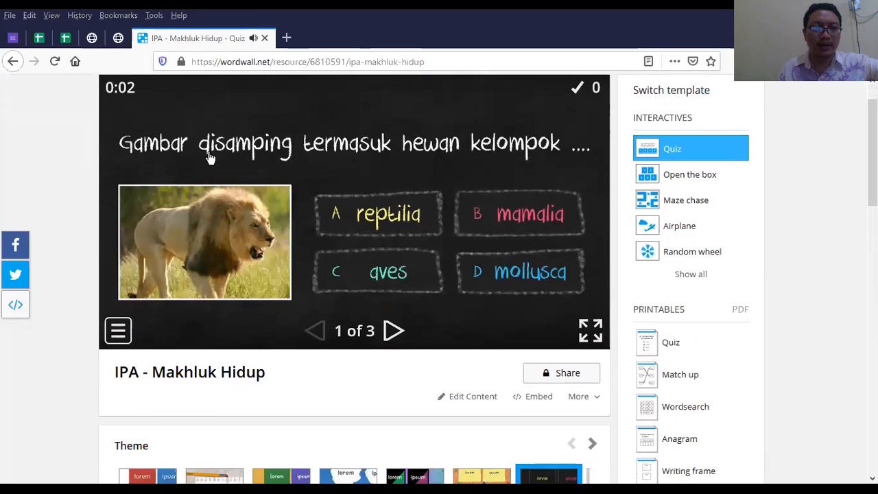
Apply the Spooky theme from the further set of themes and start the quiz
scroll(592, 300, "down", 3)
left_click(592, 295)
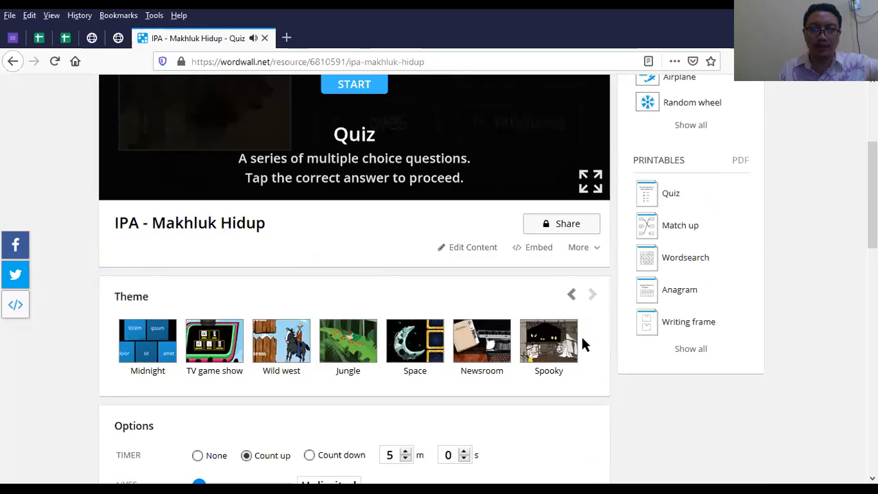
left_click(562, 350)
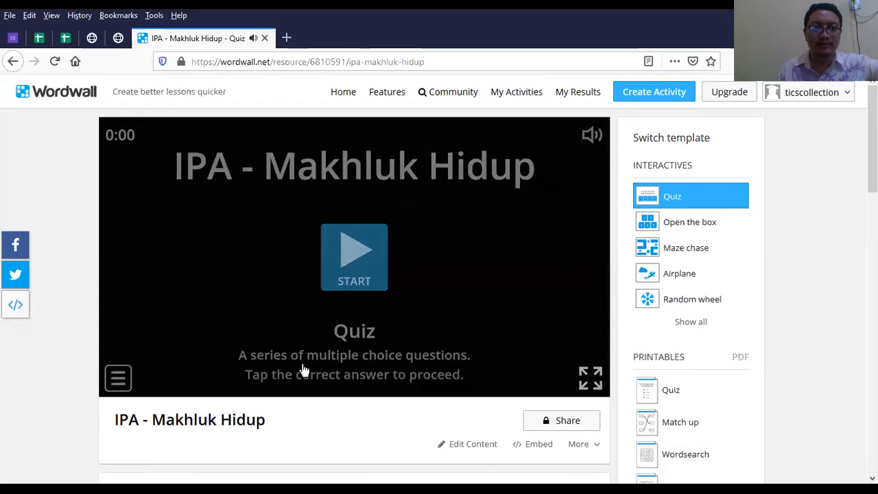
left_click(304, 370)
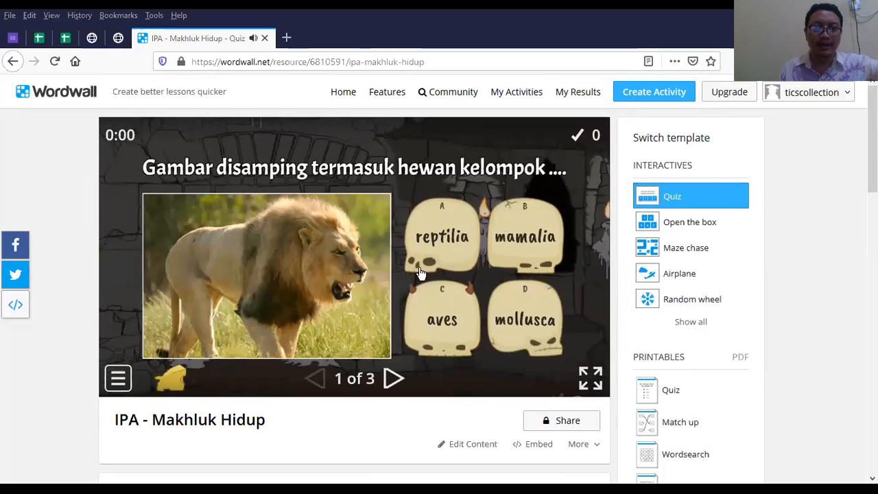
Answer the Spooky-themed lion question with "mamalia" and reset the quiz to its start screen
left_click(519, 251)
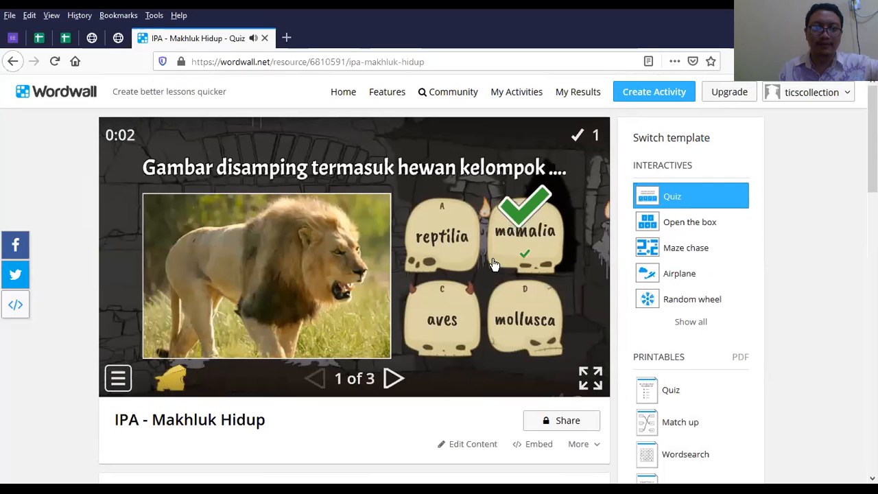
left_click(123, 378)
left_click(176, 334)
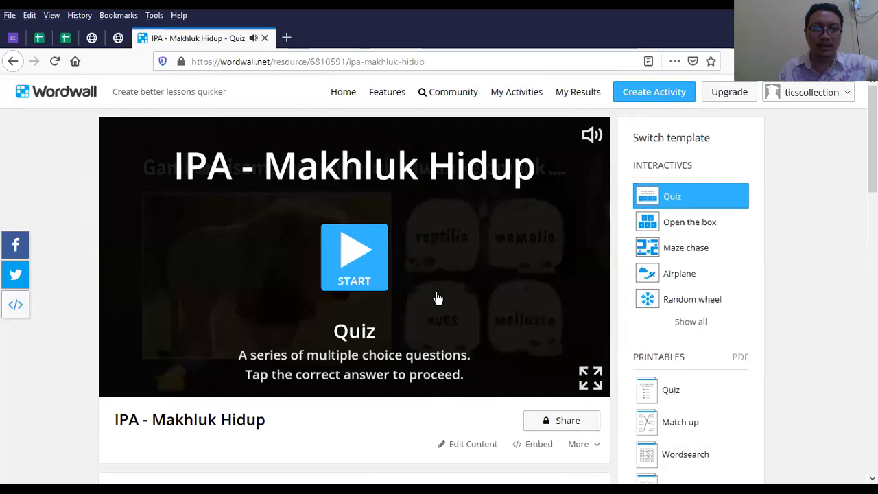
Switch the quiz's theme to Wild west
scroll(438, 298, "down", 4)
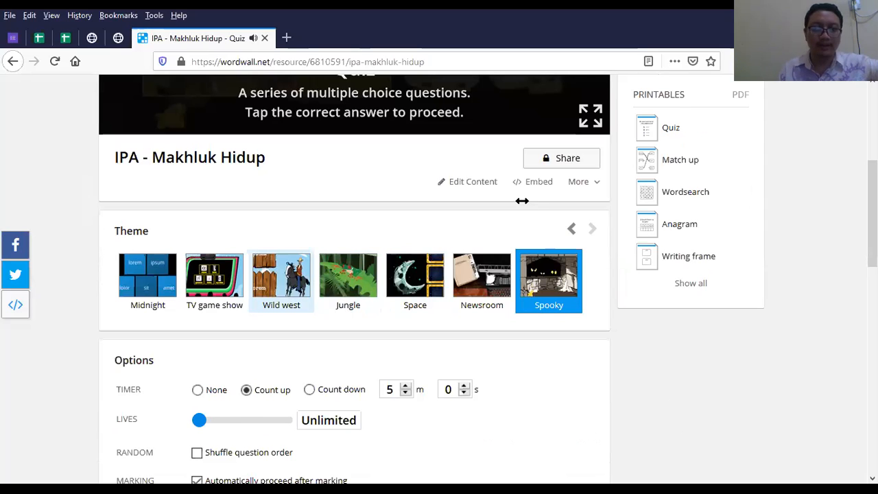
scroll(521, 201, "up", 4)
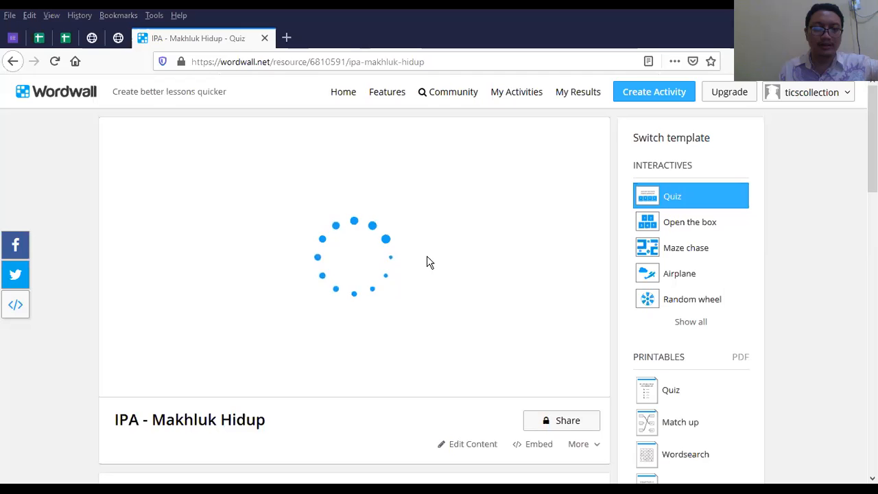
scroll(375, 194, "down", 2)
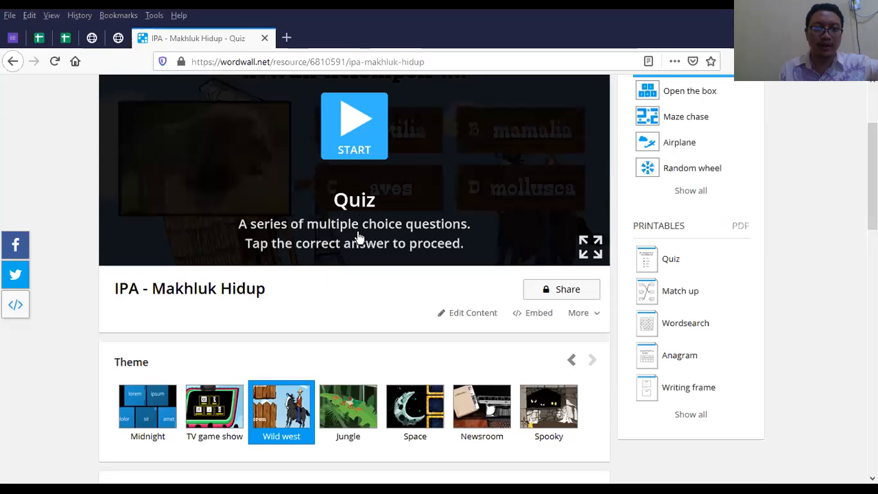
Start the Wild west quiz, answer the lion question with "mamalia", and return to the start screen
left_click(359, 238)
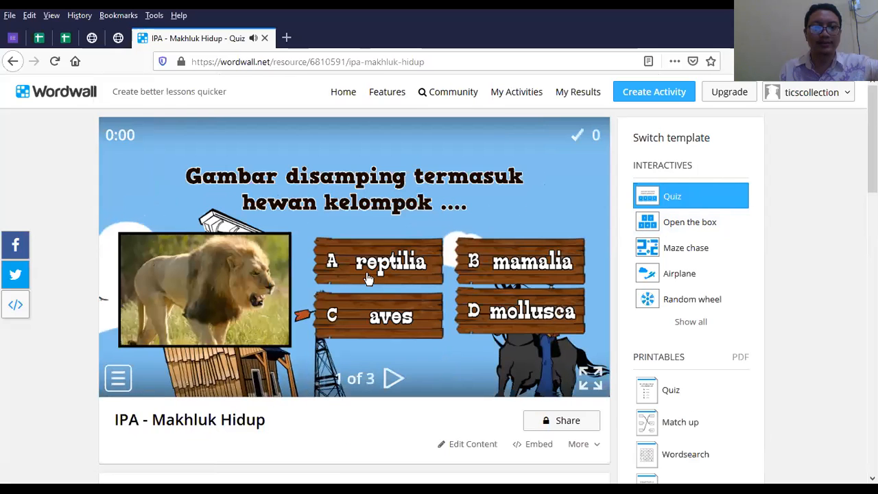
left_click(458, 277)
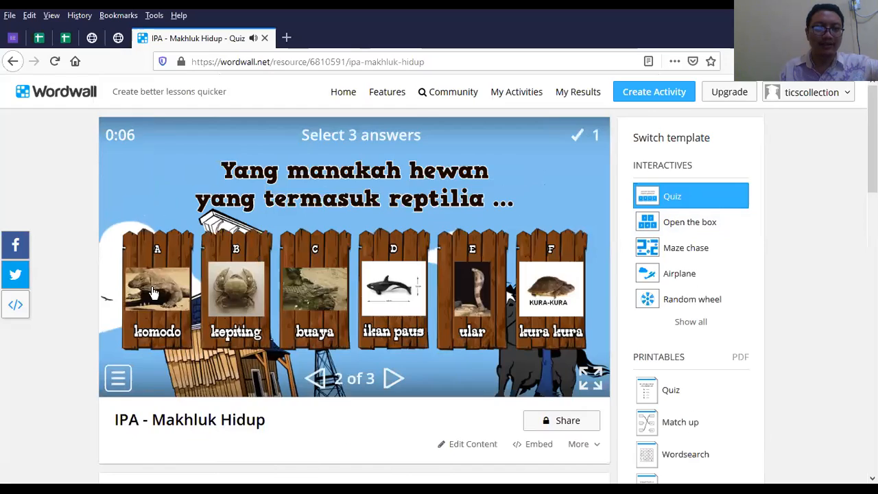
scroll(152, 309, "down", 2)
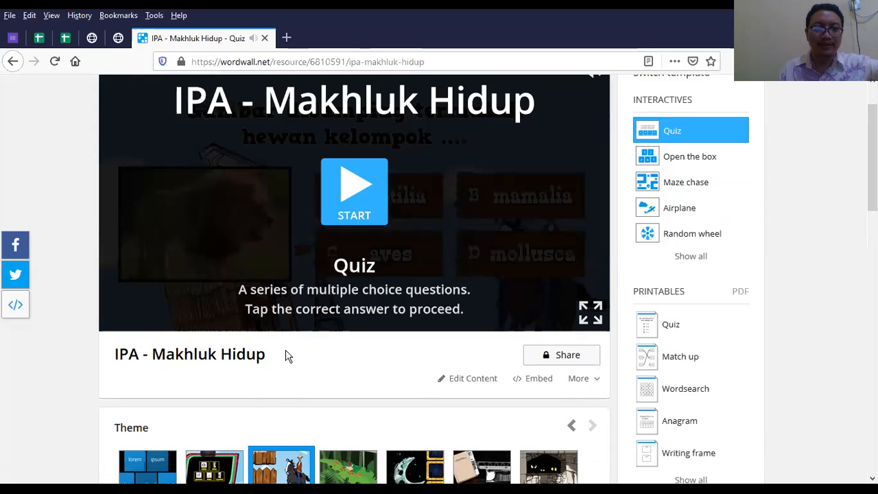
Examine the activity page's available themes, game options and printable templates with the Wild west theme selected
scroll(405, 343, "down", 2)
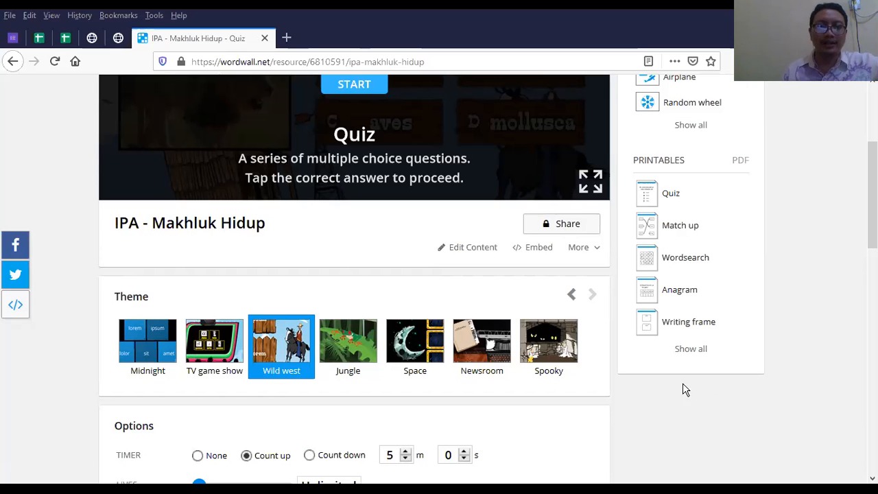
scroll(350, 192, "up", 3)
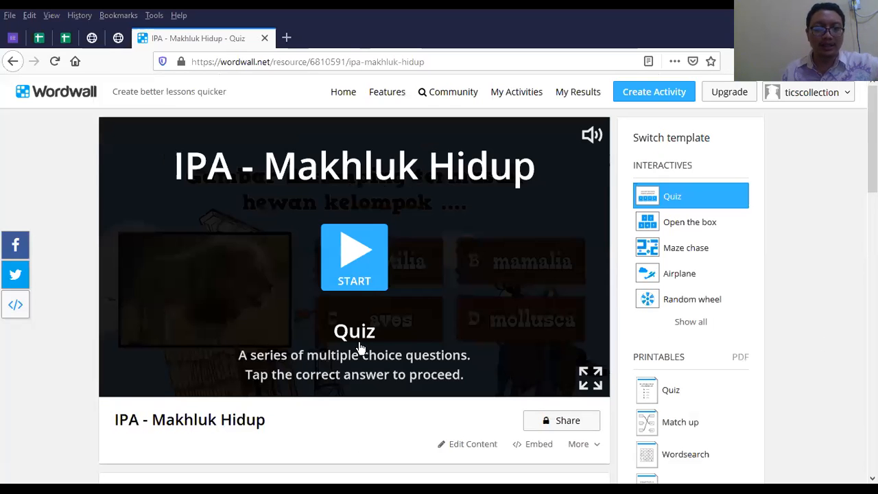
scroll(378, 166, "down", 2)
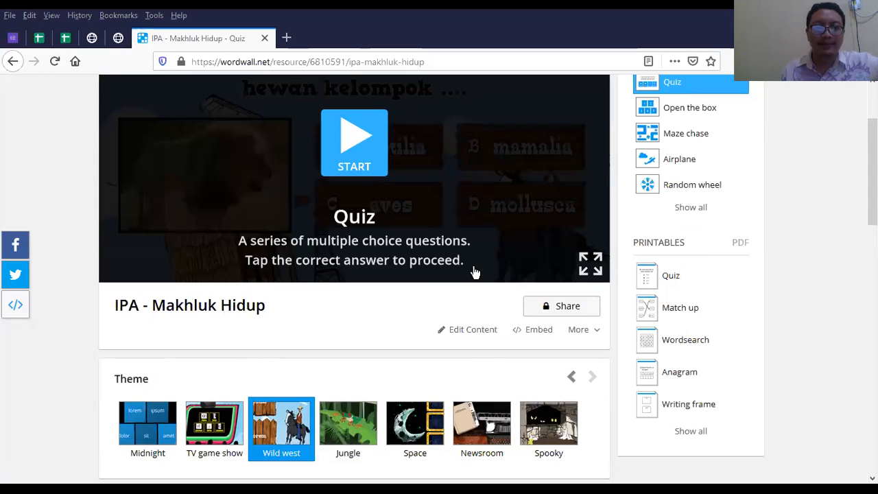
scroll(475, 273, "down", 2)
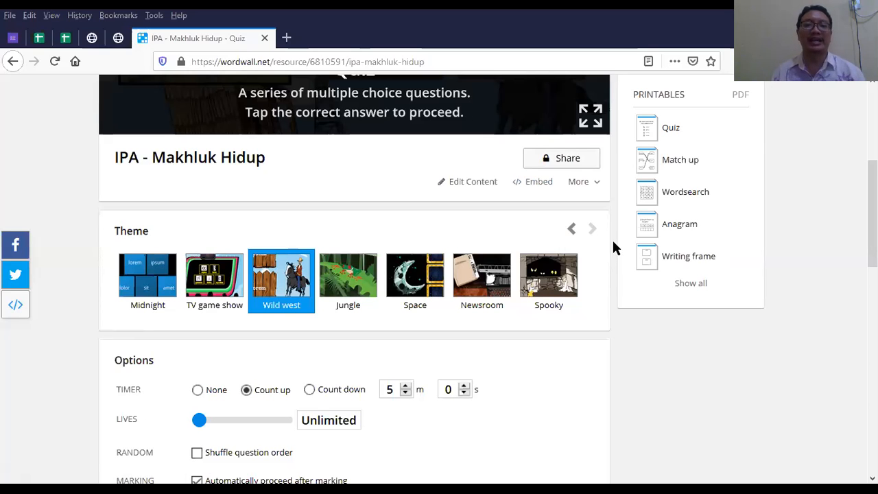
scroll(562, 316, "down", 3)
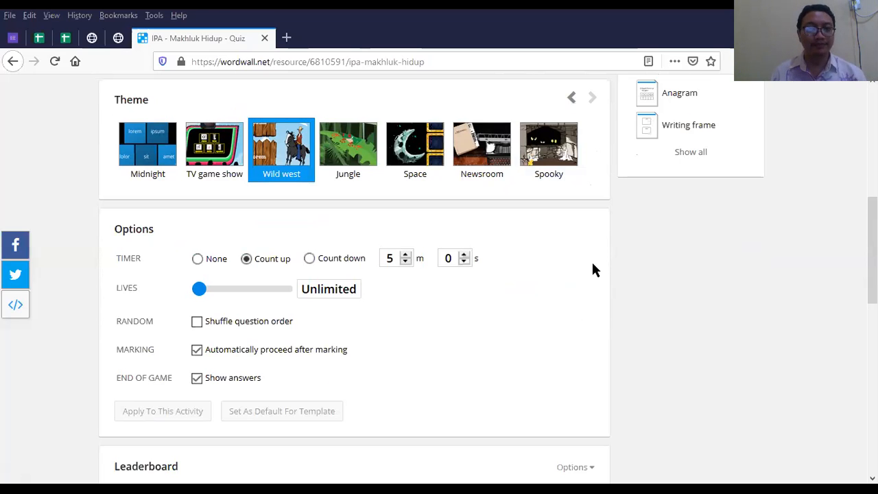
scroll(594, 269, "up", 2)
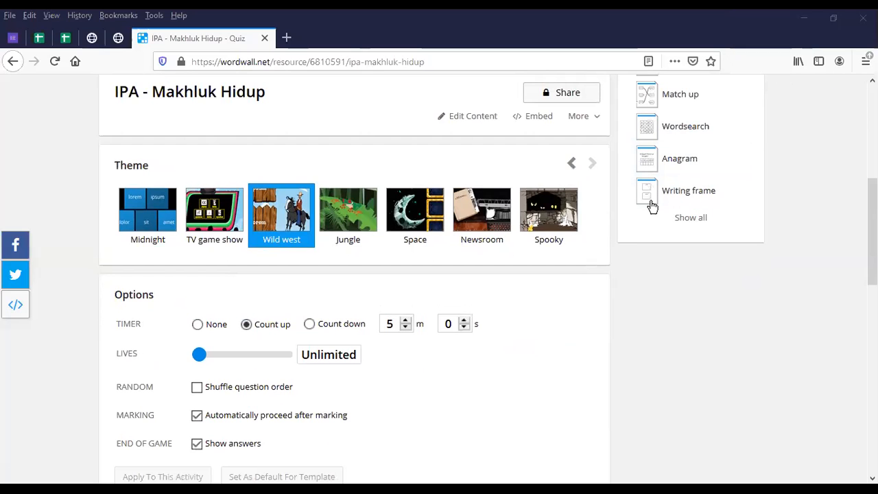
scroll(351, 236, "up", 4)
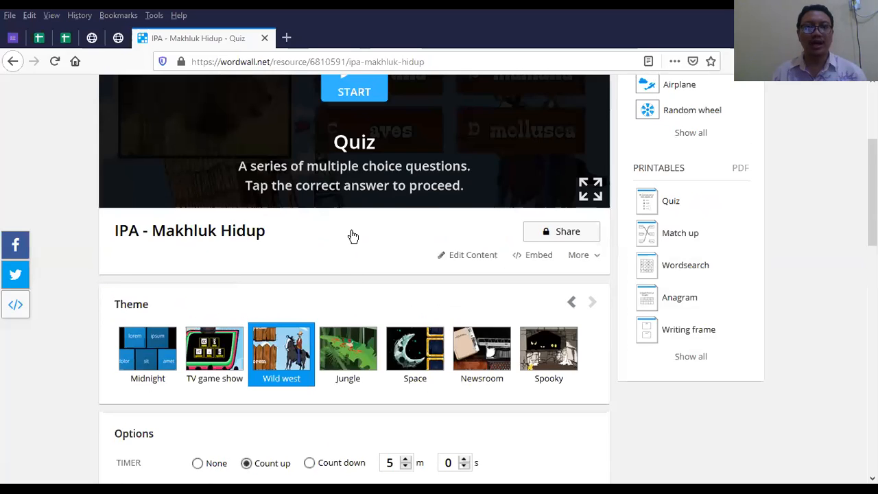
scroll(415, 168, "down", 2)
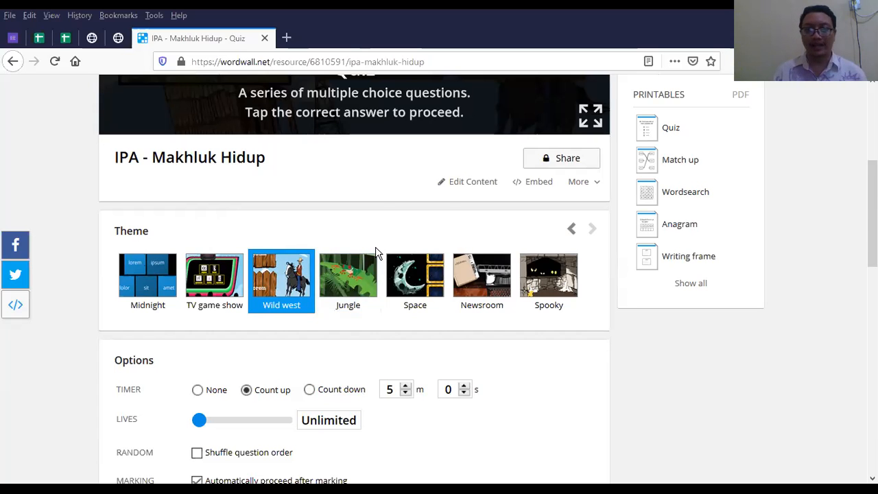
Review the timer settings for the Wild west quiz and start the quiz
scroll(376, 252, "down", 2)
scroll(376, 252, "down", 2)
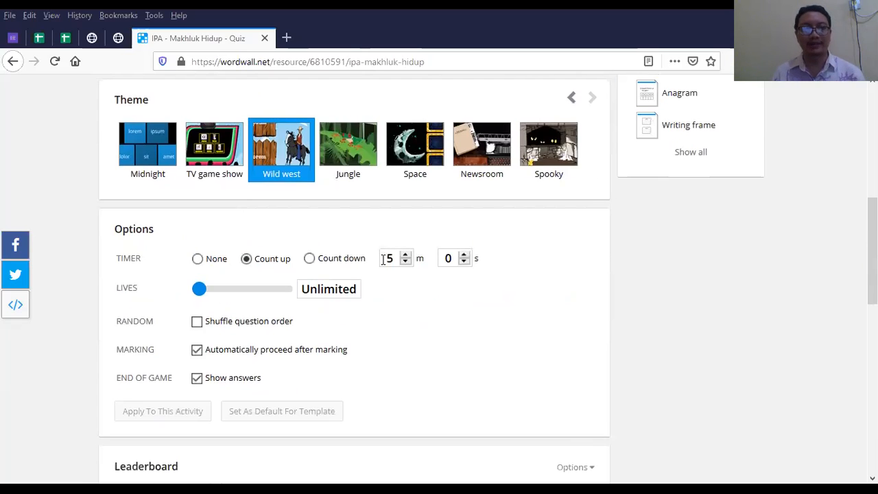
scroll(384, 262, "down", 1)
scroll(383, 258, "down", 1)
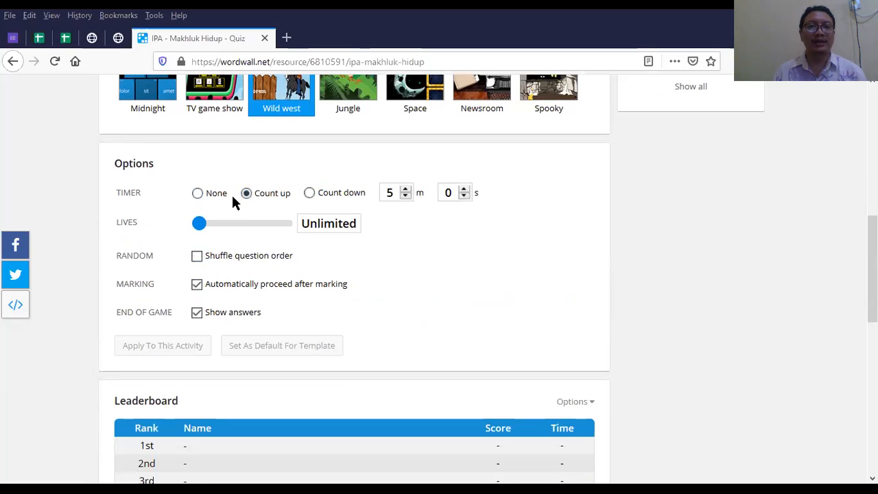
scroll(216, 210, "up", 4)
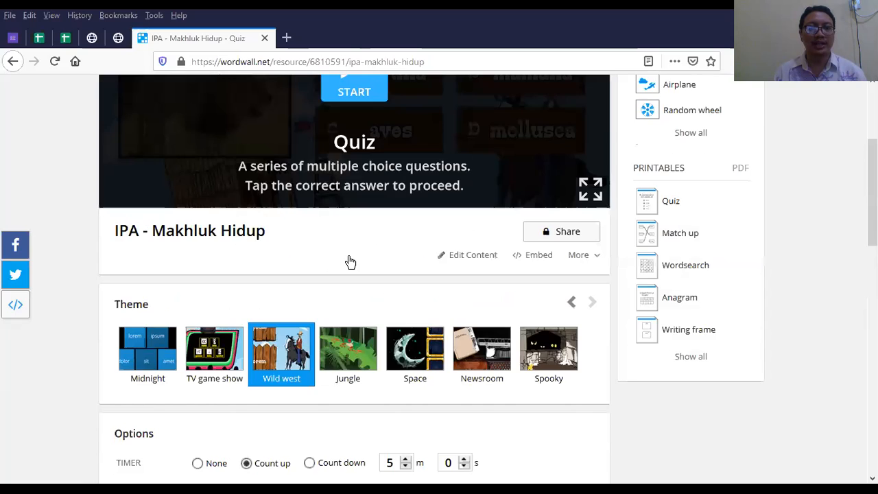
left_click(120, 151)
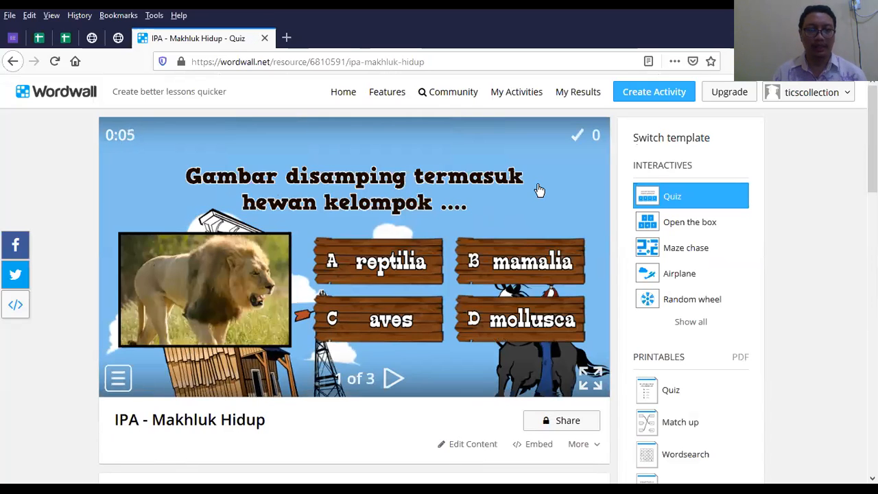
Compare the quiz's timer options with the timer running on the lion question
scroll(353, 201, "down", 3)
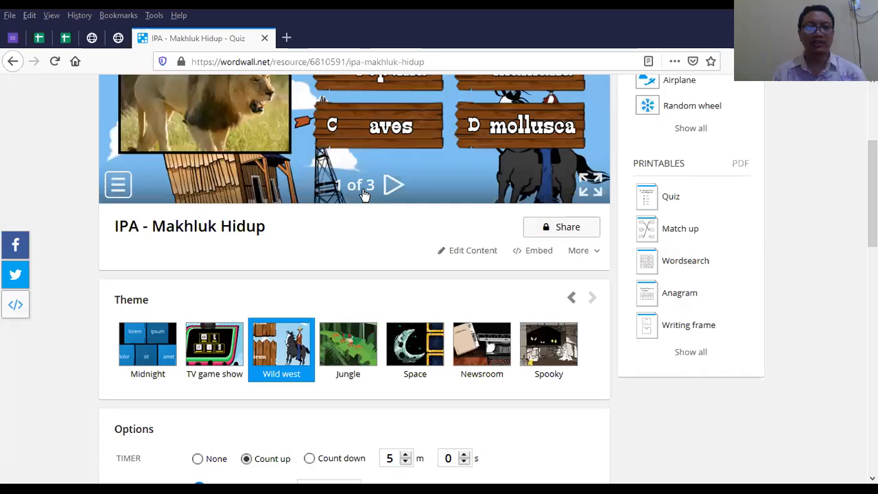
scroll(364, 196, "down", 1)
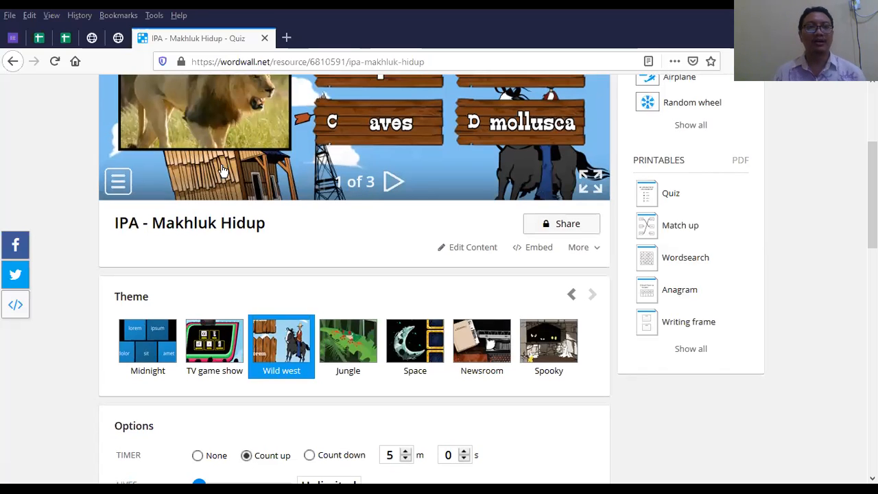
left_click(55, 62)
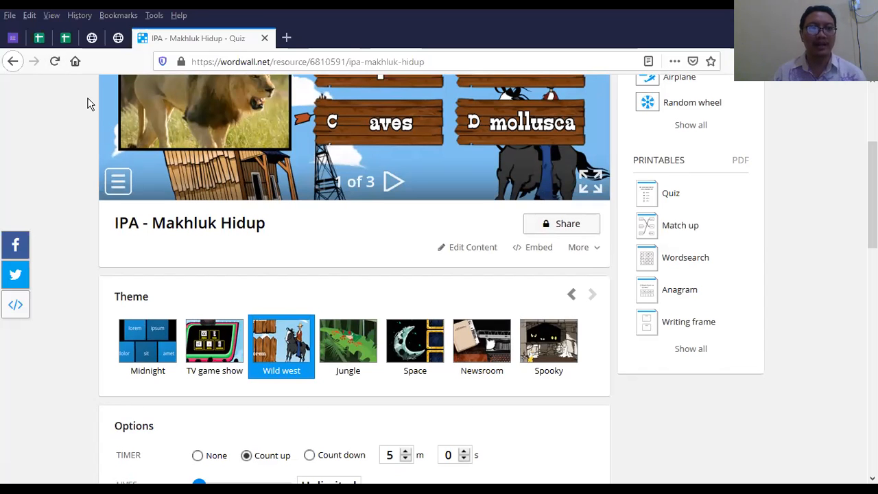
scroll(146, 176, "down", 3)
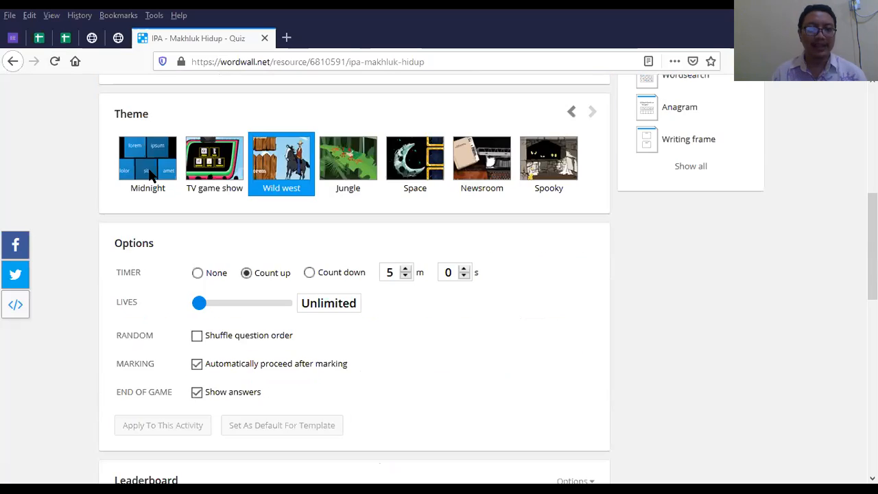
scroll(180, 187, "down", 1)
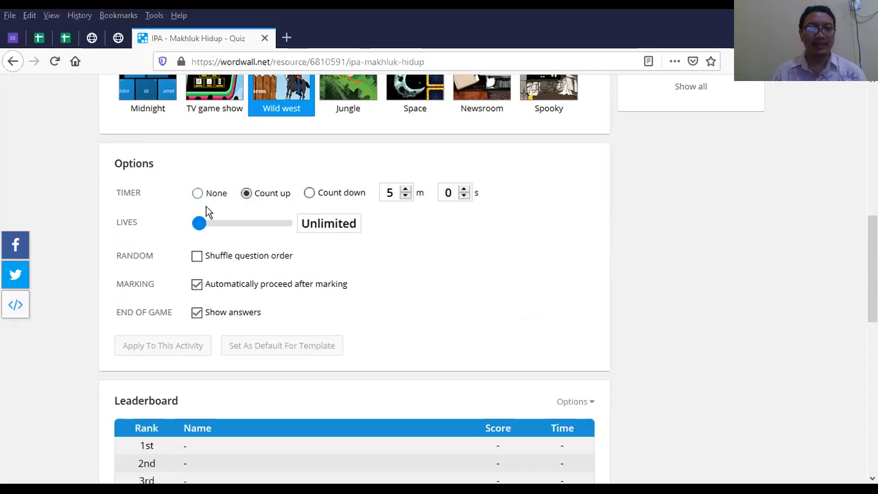
scroll(237, 255, "up", 1)
scroll(212, 349, "up", 2)
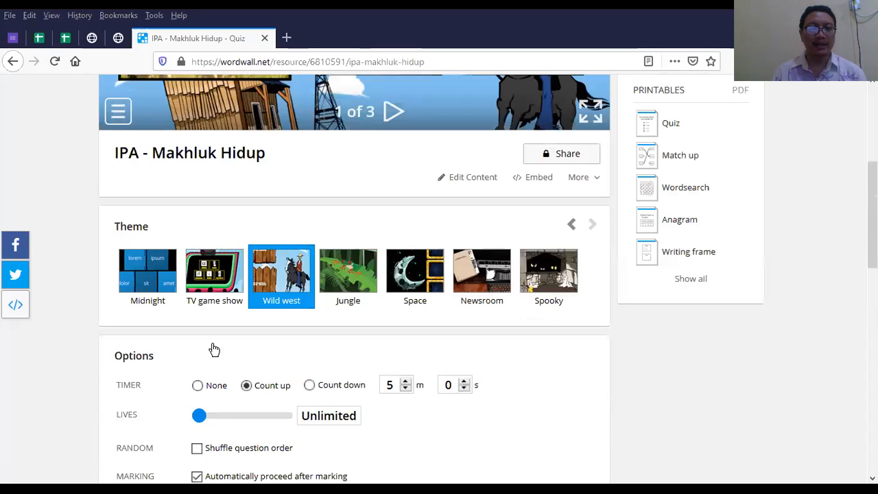
scroll(203, 269, "up", 4)
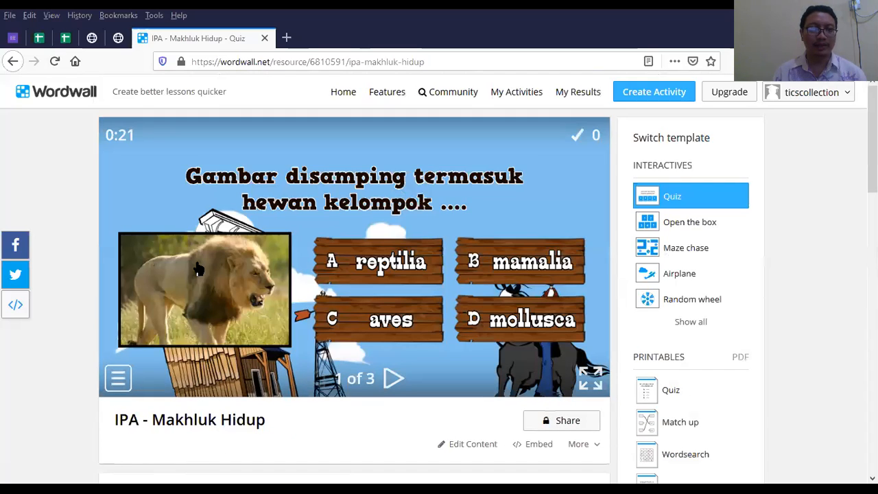
Set the quiz timer to count down from 2 minutes
scroll(314, 281, "down", 6)
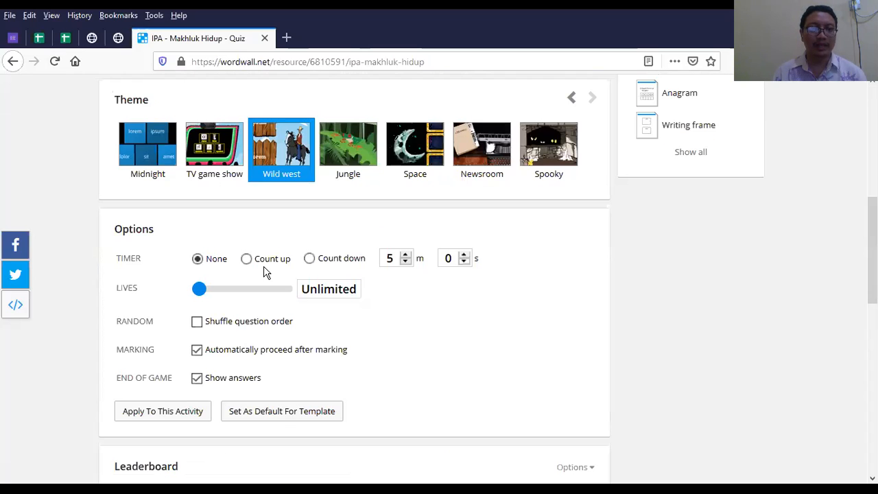
left_click(310, 260)
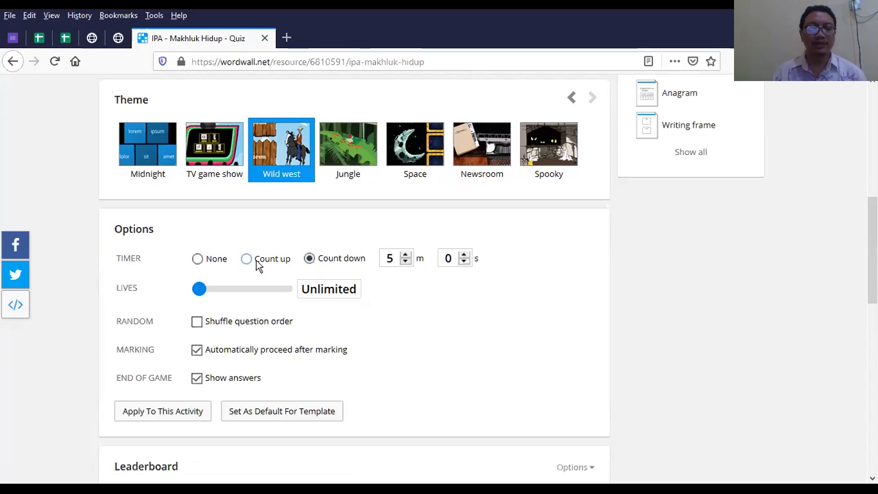
left_click(407, 262)
left_click(407, 262)
left_click(407, 262)
left_click(407, 262)
left_click(407, 255)
left_click(407, 256)
left_click(405, 261)
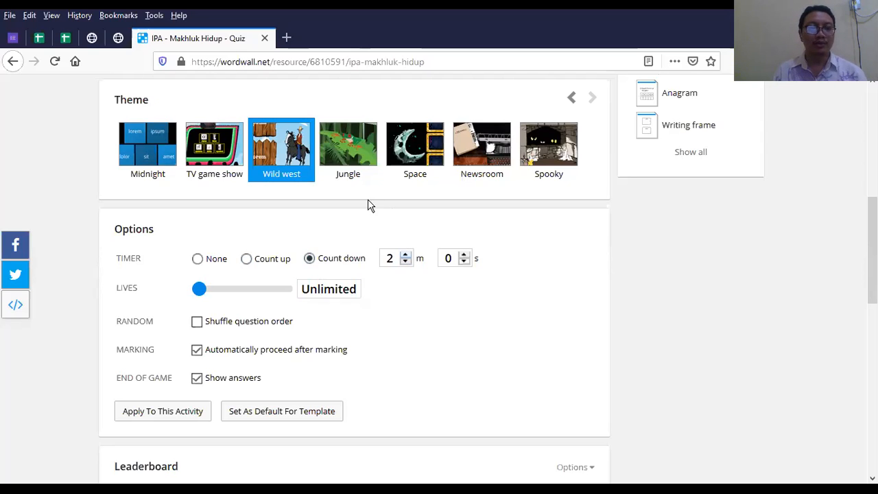
Try the lives setting at unlimited and 1, and set it to 2
mouse_move(198, 294)
left_mouse_down()
mouse_move(222, 292)
mouse_move(193, 297)
left_mouse_up()
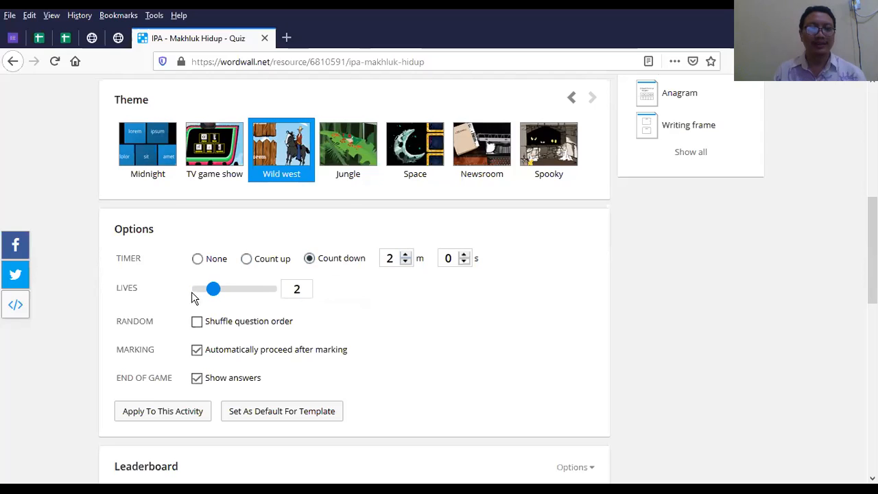
left_click(194, 291)
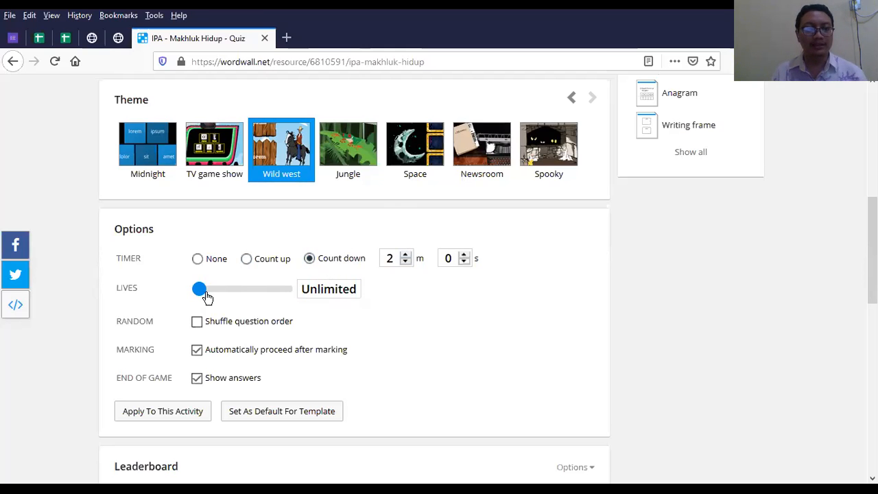
mouse_move(208, 297)
left_mouse_down()
mouse_move(214, 295)
mouse_move(207, 291)
left_mouse_up()
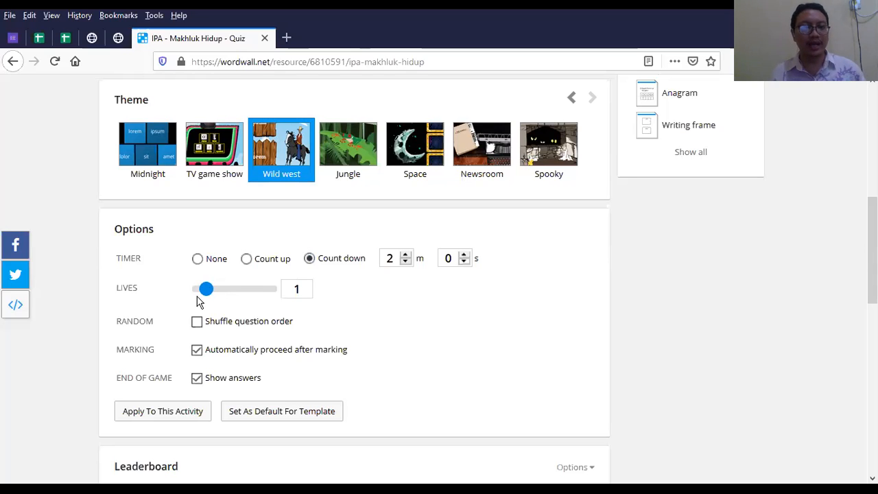
left_click_drag(206, 288, 218, 293)
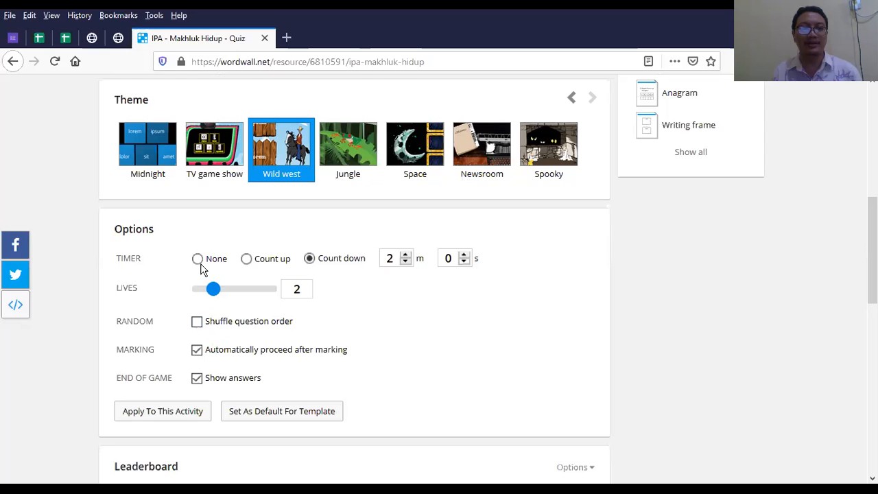
Enable shuffling of the question order
scroll(823, 420, "down", 2)
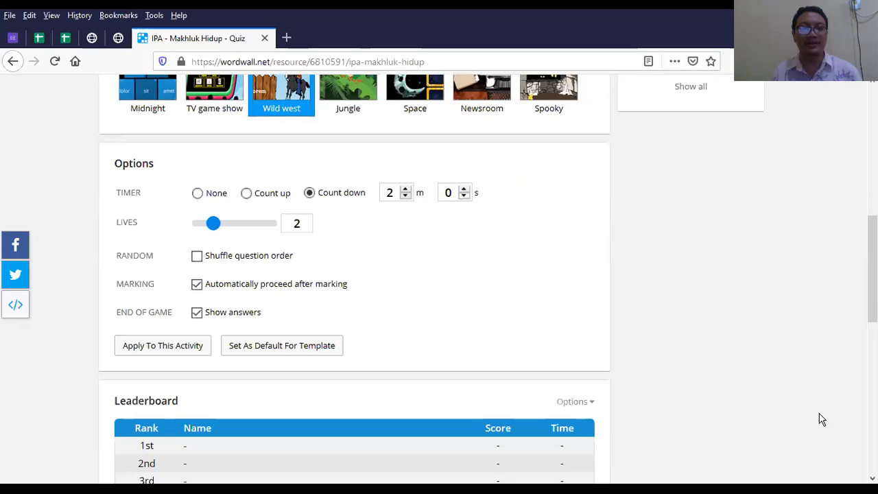
left_click(198, 255)
scroll(155, 240, "down", 2)
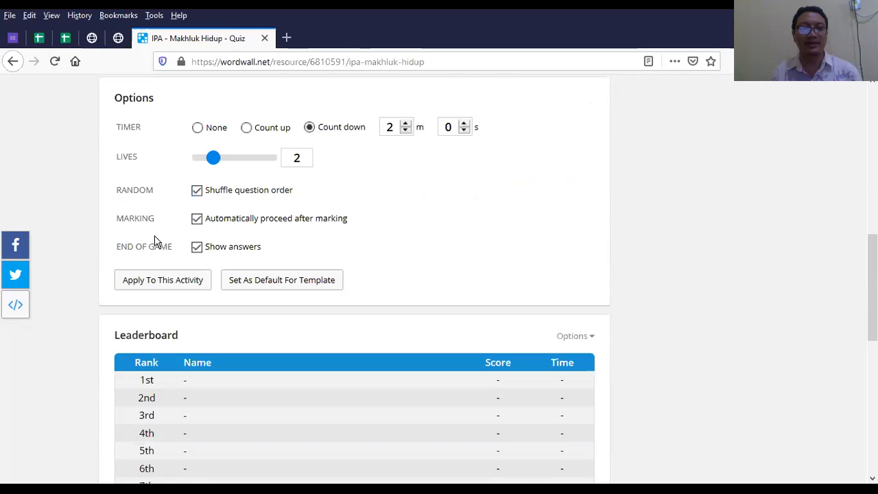
Toggle automatic proceeding after marking off and back on
left_click(193, 230)
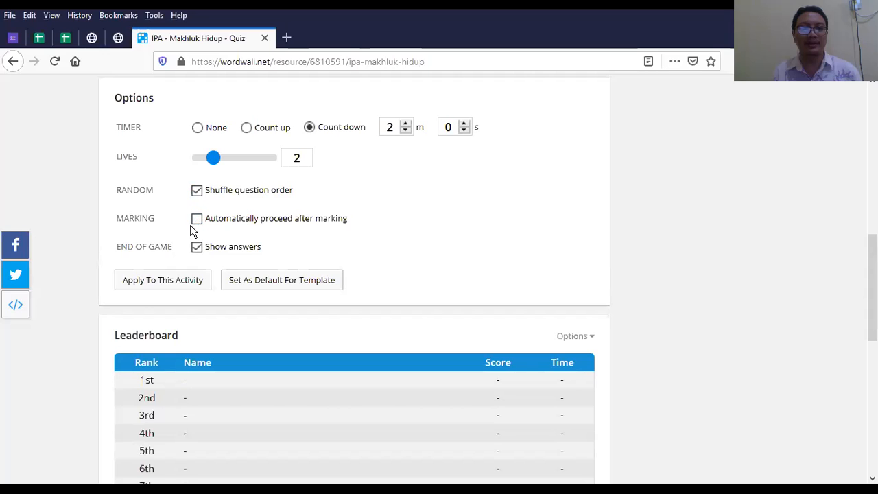
left_click(197, 229)
left_click(197, 222)
left_click(196, 223)
scroll(208, 238, "up", 2)
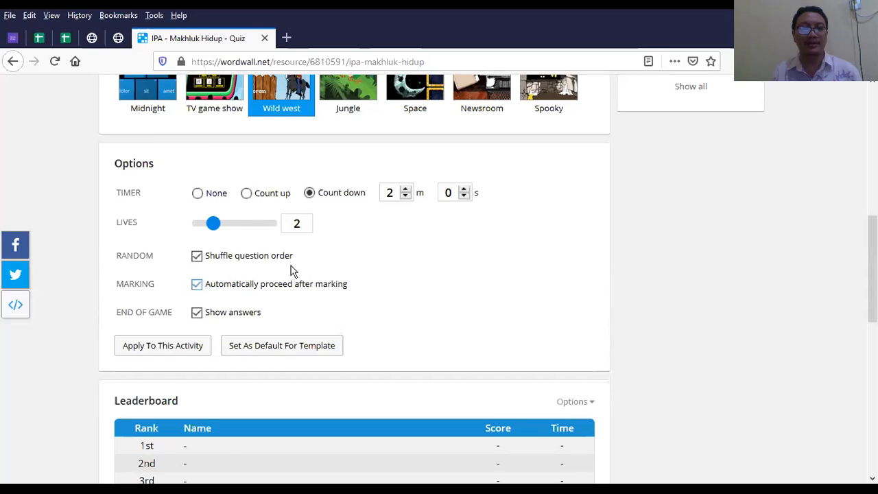
Answer the lion question with "mamalia" to check the marking behaviour, and return to the quiz options
scroll(293, 269, "up", 3)
scroll(290, 260, "up", 9)
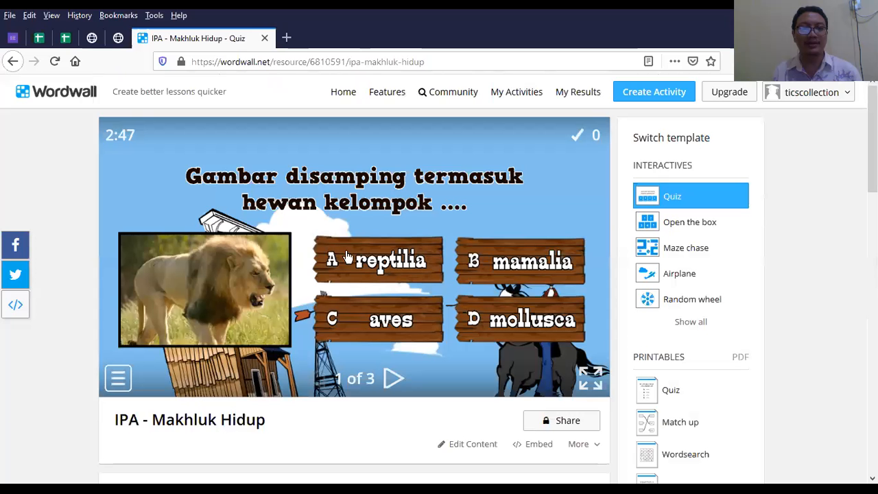
left_click(506, 267)
scroll(278, 328, "down", 2)
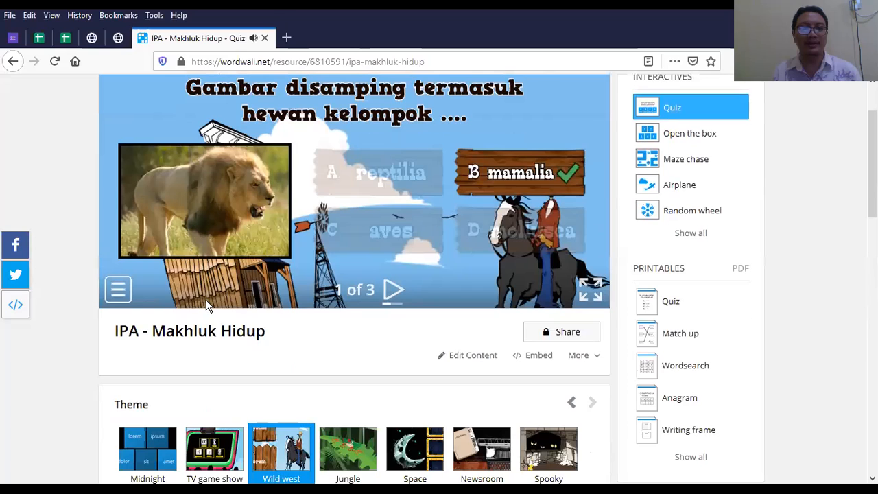
scroll(204, 294, "down", 7)
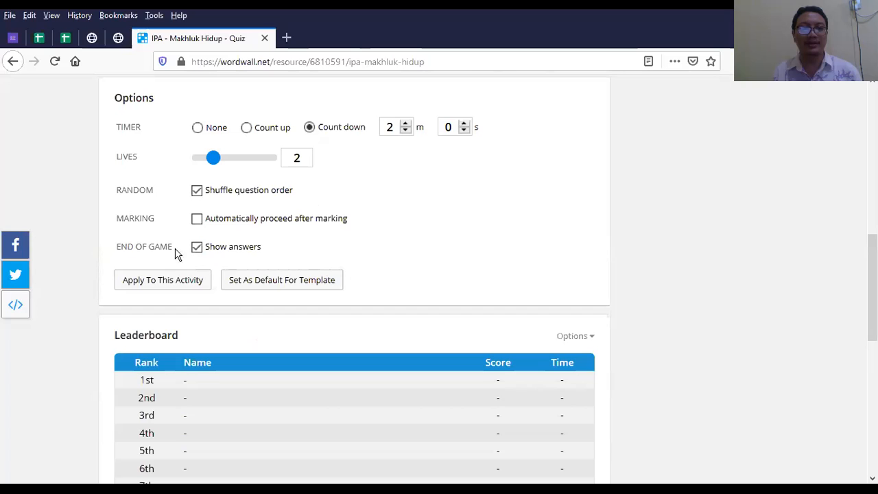
Turn on automatic proceeding after marking and keep answers shown at the end of the game
left_click(192, 220)
left_click(196, 248)
left_click(197, 252)
left_click(203, 254)
Set the lives to 1, apply the options to this activity, and check the applied settings
left_click_drag(211, 161, 204, 159)
left_click(187, 287)
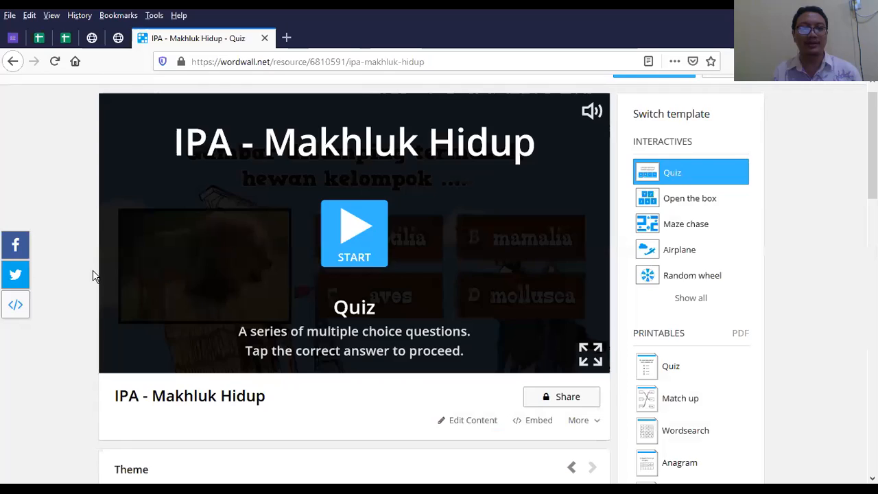
scroll(218, 368, "down", 2)
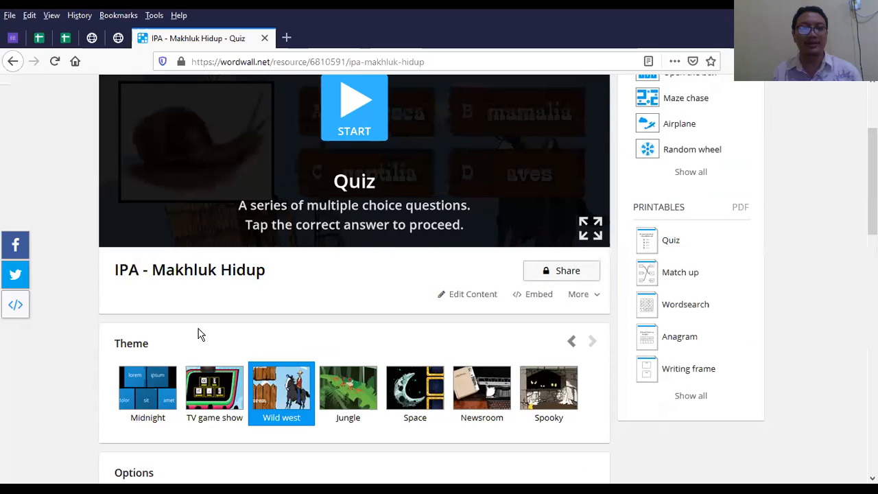
scroll(206, 357, "down", 5)
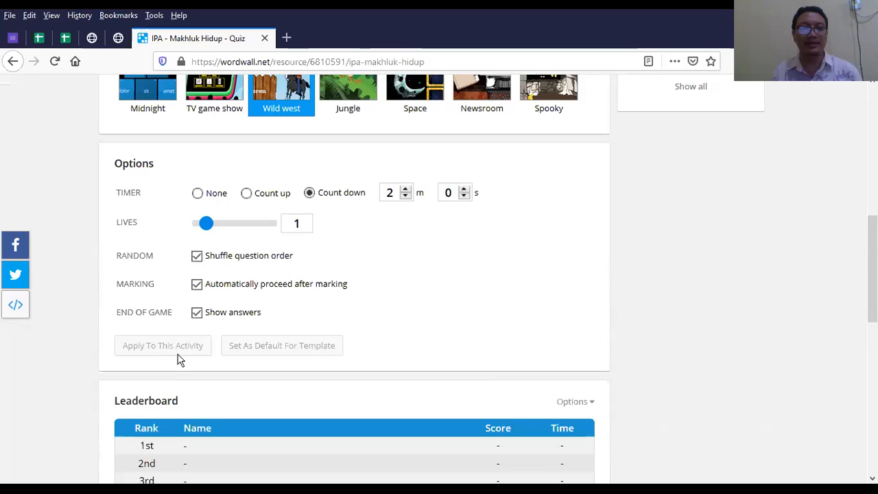
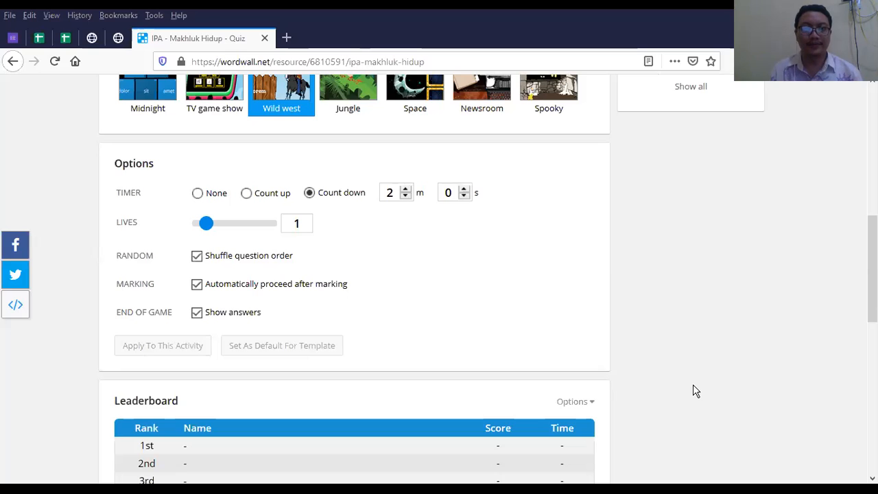
Examine the applied quiz options, the leaderboard and the rest of the activity page
scroll(613, 276, "down", 3)
scroll(606, 292, "up", 2)
scroll(606, 292, "down", 6)
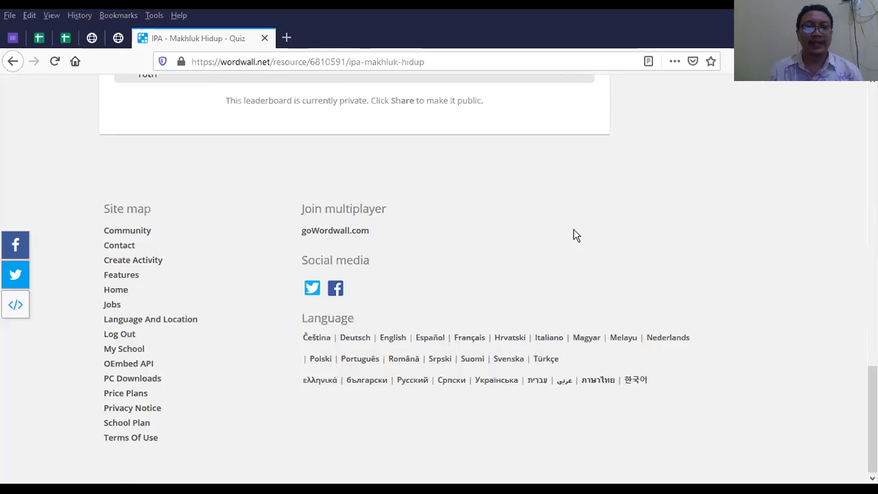
scroll(574, 236, "up", 5)
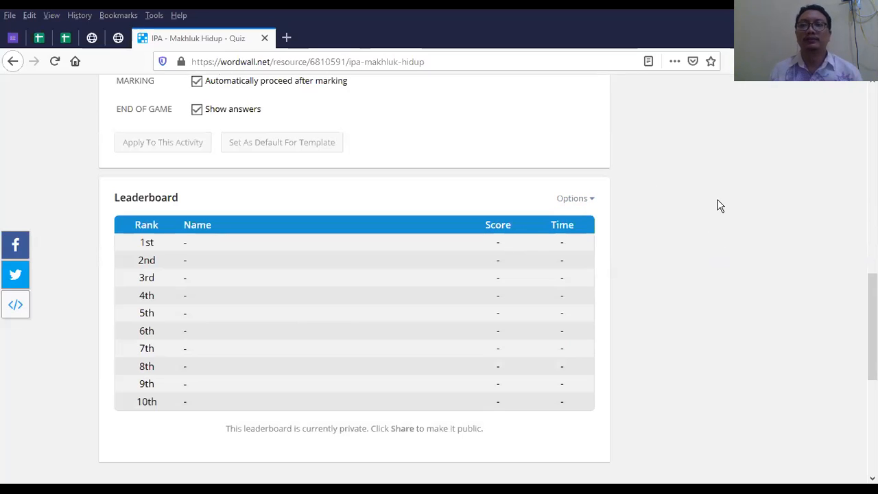
scroll(672, 261, "up", 5)
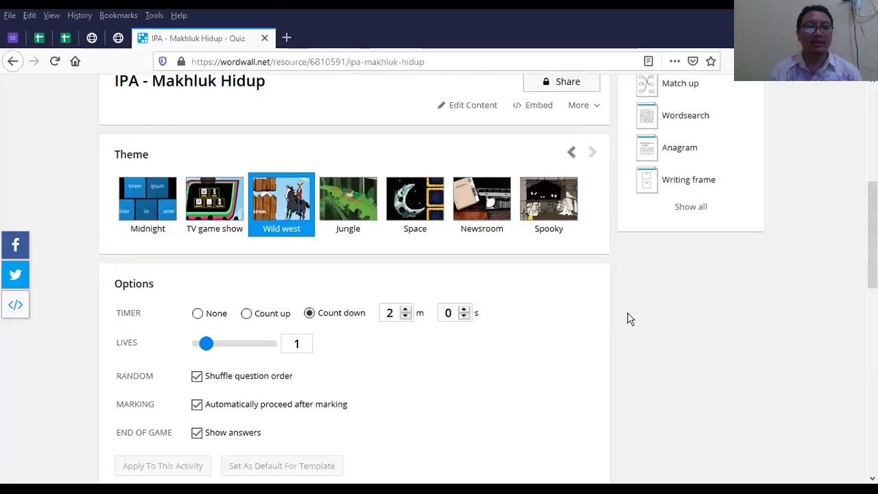
scroll(627, 317, "down", 2)
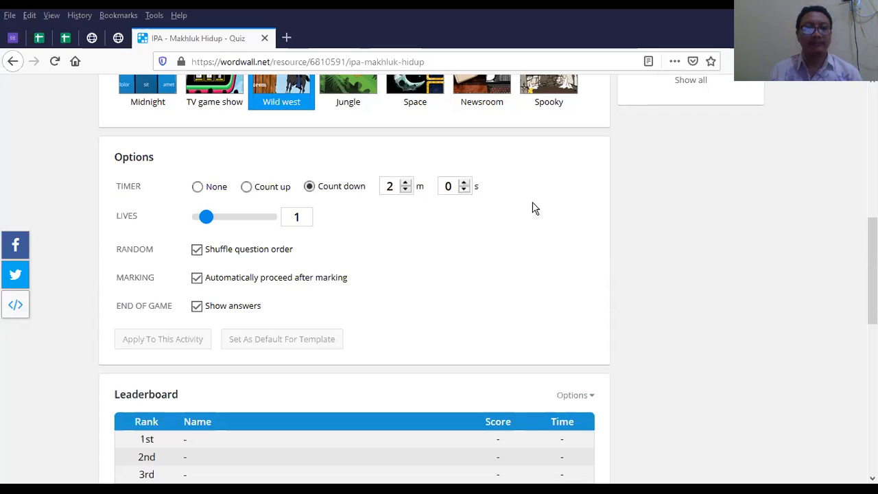
scroll(669, 288, "down", 7)
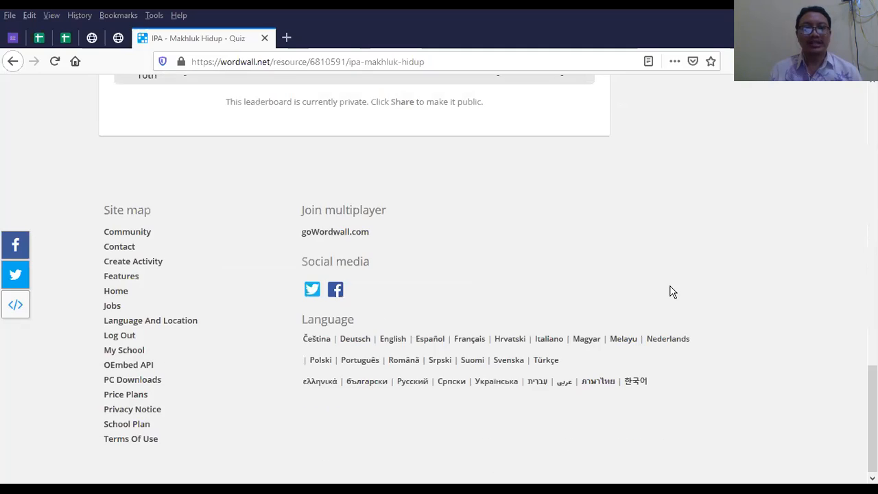
scroll(680, 277, "up", 3)
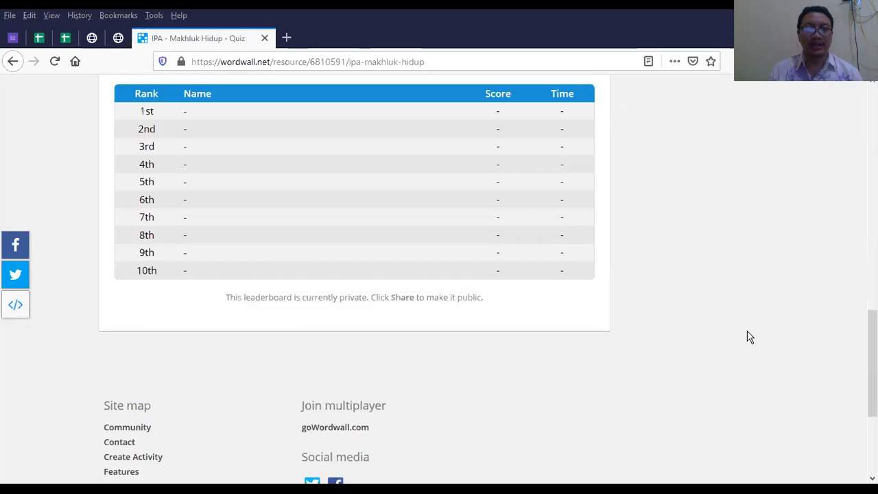
Open the leaderboard options of the quiz and keep the leaderboard enabled
scroll(746, 327, "up", 2)
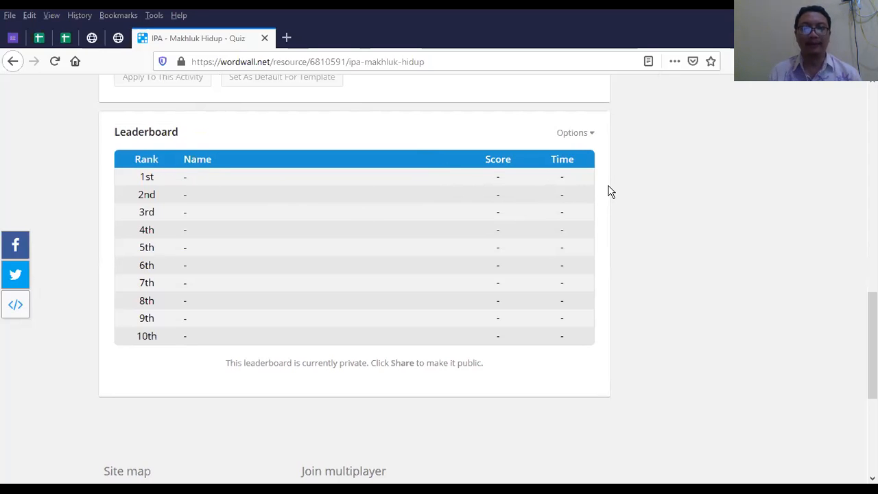
scroll(609, 191, "up", 2)
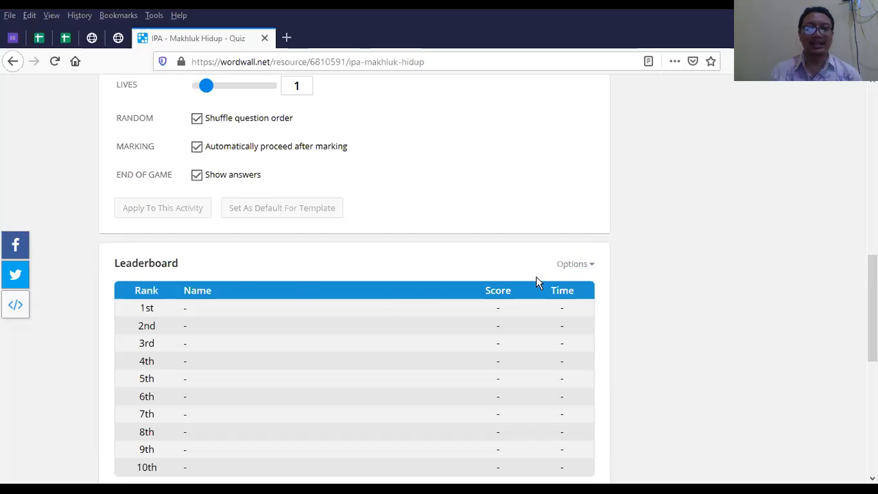
left_click(581, 271)
scroll(229, 215, "down", 2)
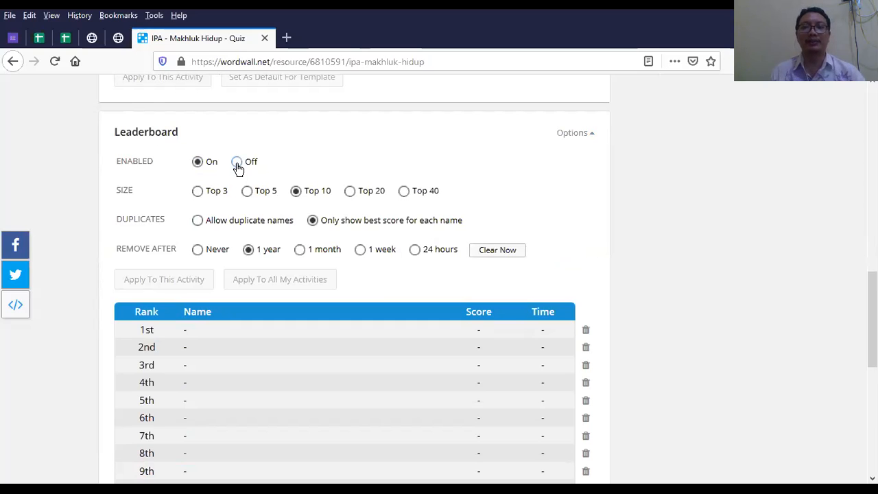
left_click(198, 165)
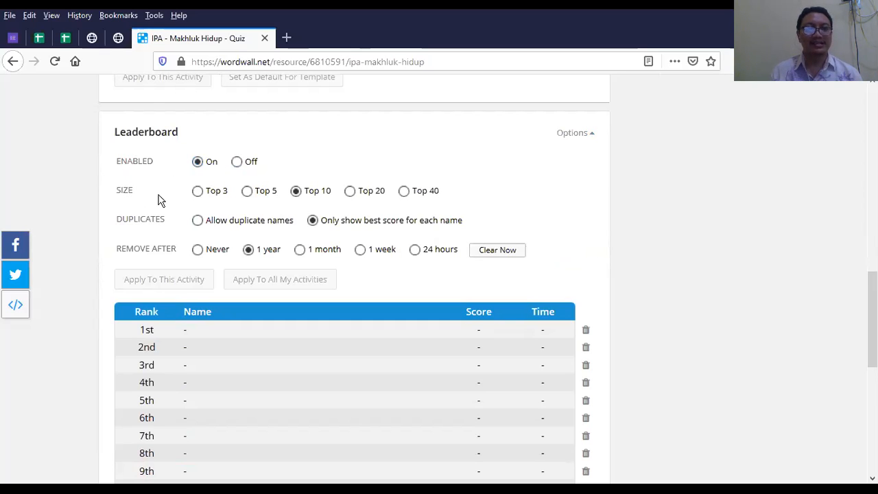
Try the leaderboard sizes from Top 3 upward, settle on Top 40, and keep only the best score shown for each name
left_click(198, 193)
scroll(202, 218, "down", 1)
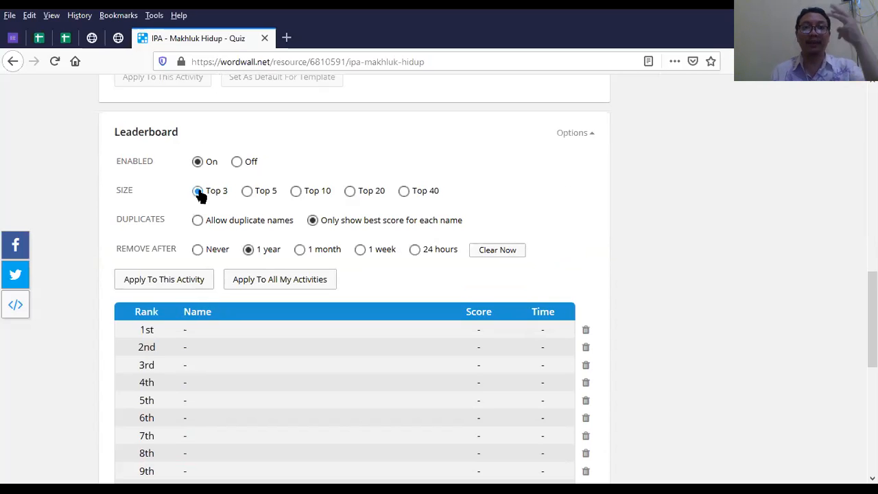
left_click(247, 194)
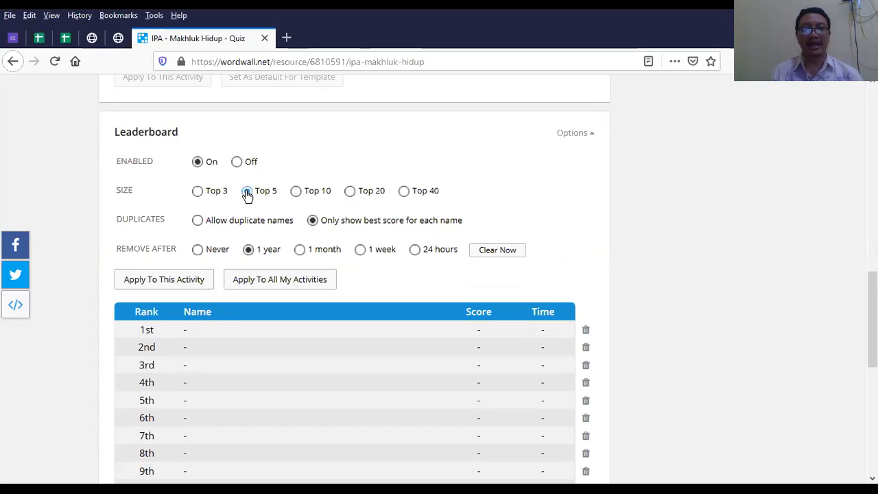
left_click(297, 195)
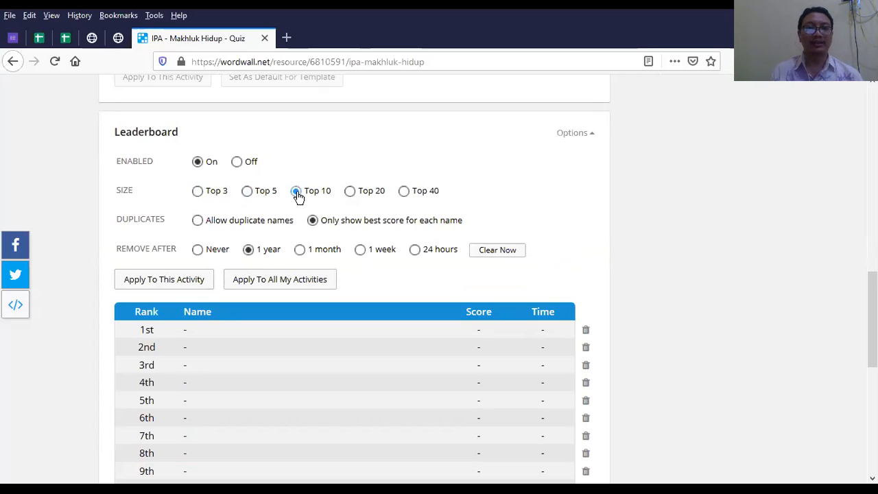
left_click(351, 192)
left_click(405, 192)
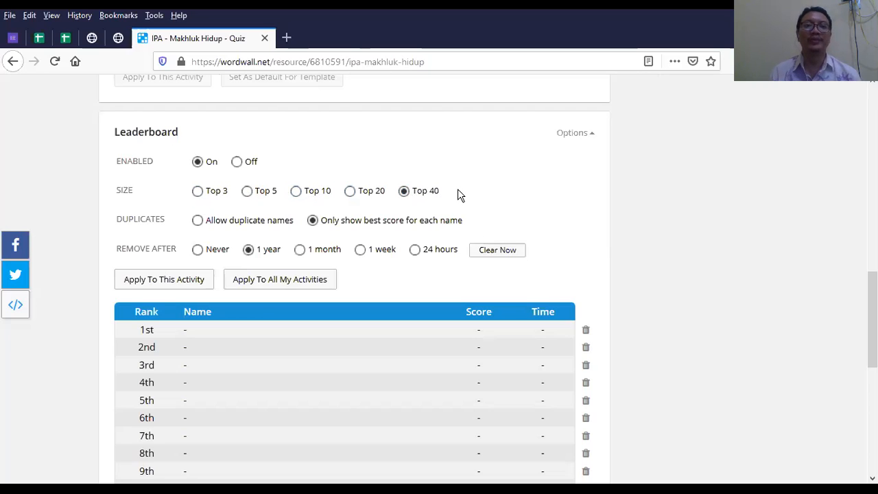
left_click(297, 191)
left_click(350, 191)
left_click(403, 192)
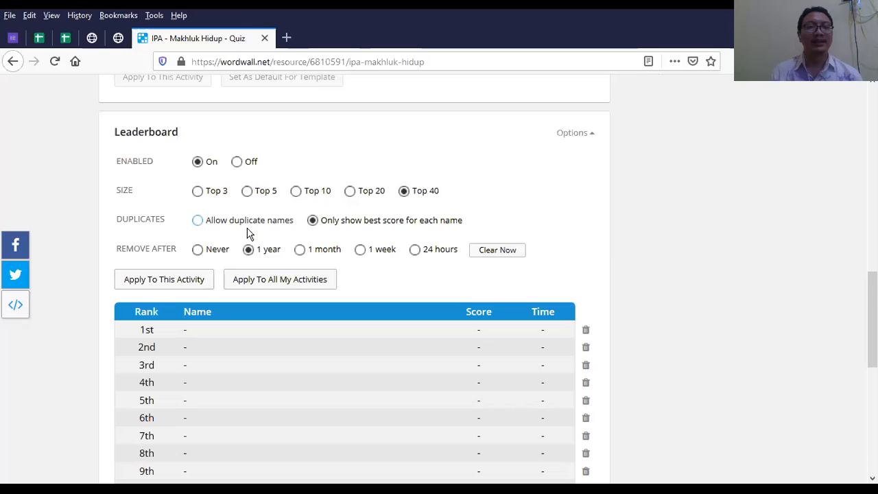
left_click(201, 221)
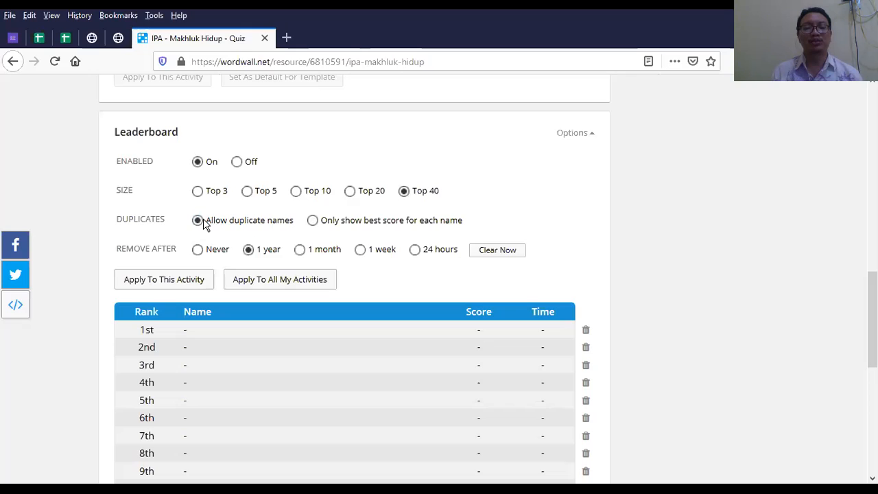
left_click(312, 221)
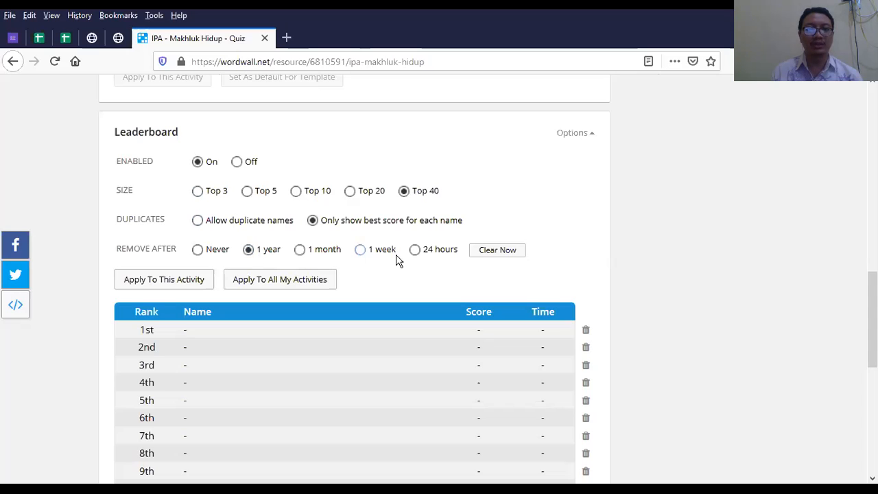
Set the leaderboard entries to be removed after 1 year and apply the leaderboard settings to this activity
left_click(200, 251)
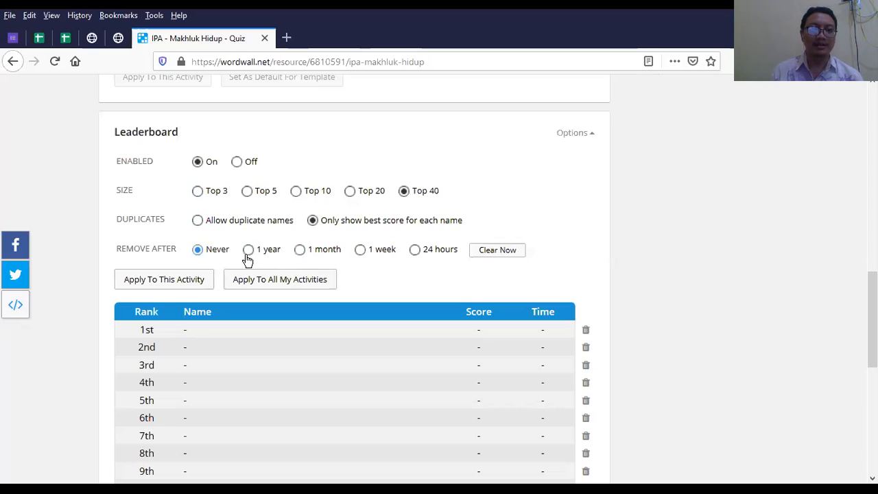
left_click(302, 251)
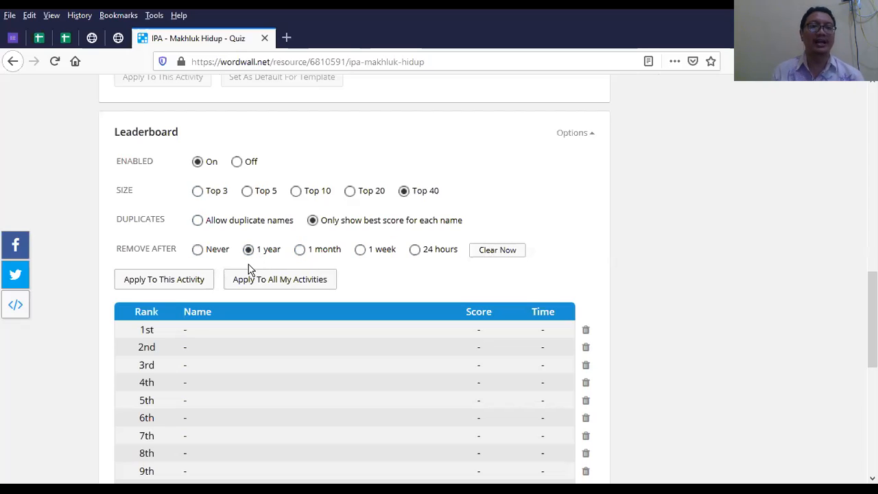
left_click(173, 283)
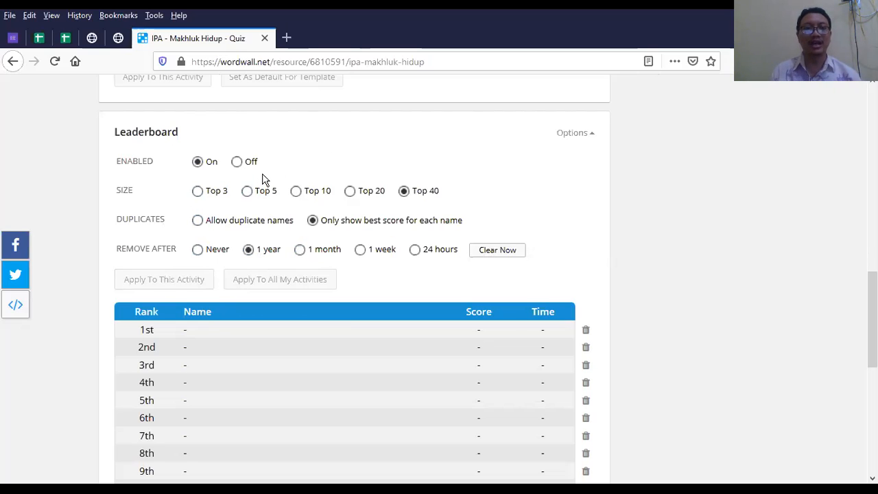
left_click(585, 140)
left_click(585, 139)
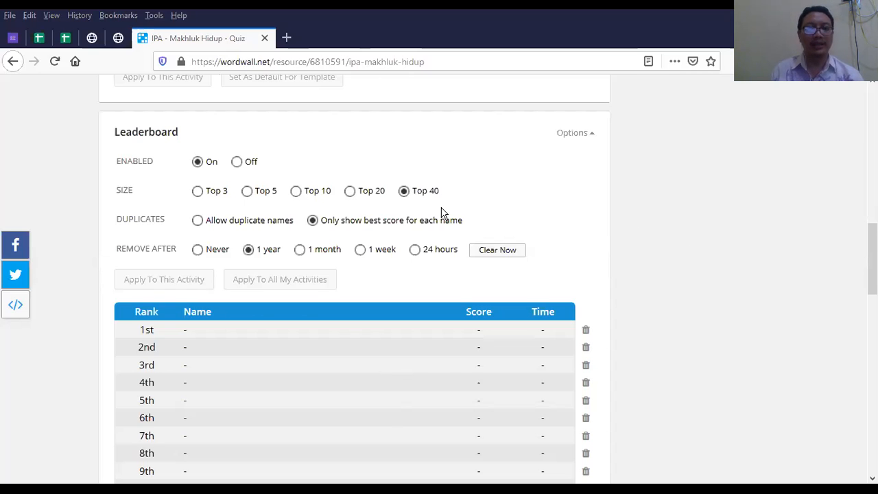
Look over the leaderboard table, the quiz's theme and options, and the sharing and template choices on the activity page
scroll(484, 210, "down", 10)
scroll(470, 251, "down", 2)
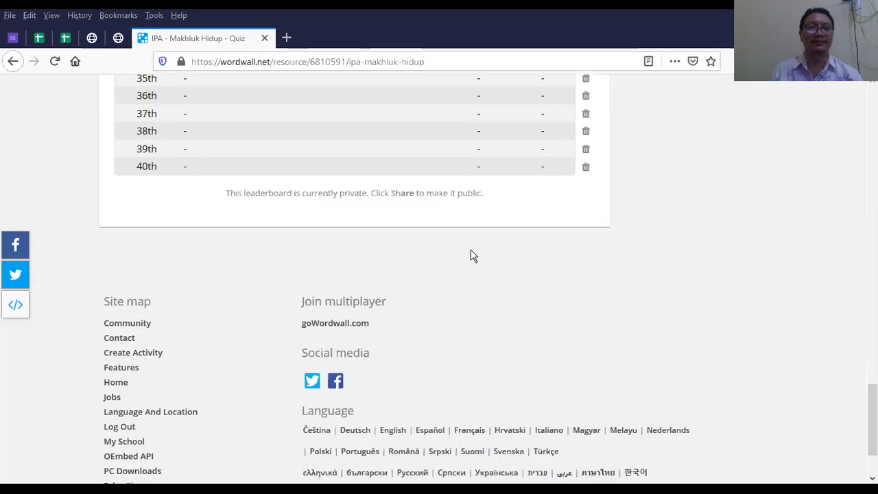
scroll(471, 250, "up", 10)
scroll(470, 254, "down", 8)
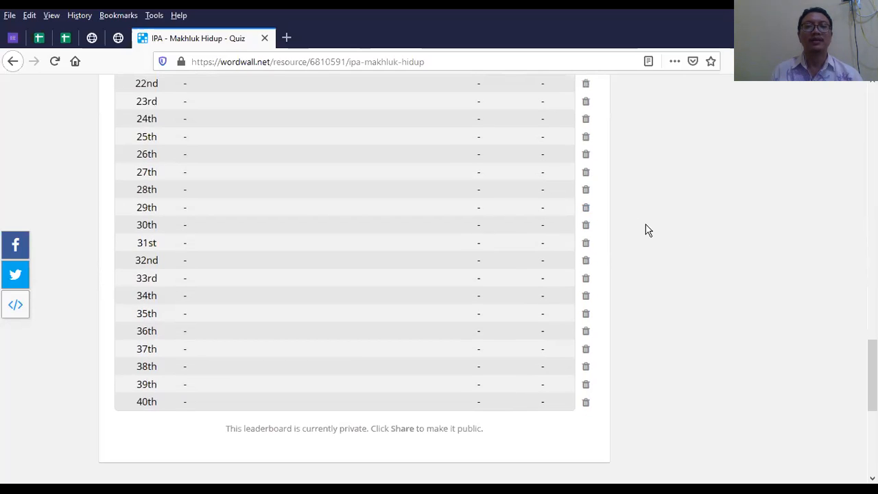
scroll(608, 240, "up", 8)
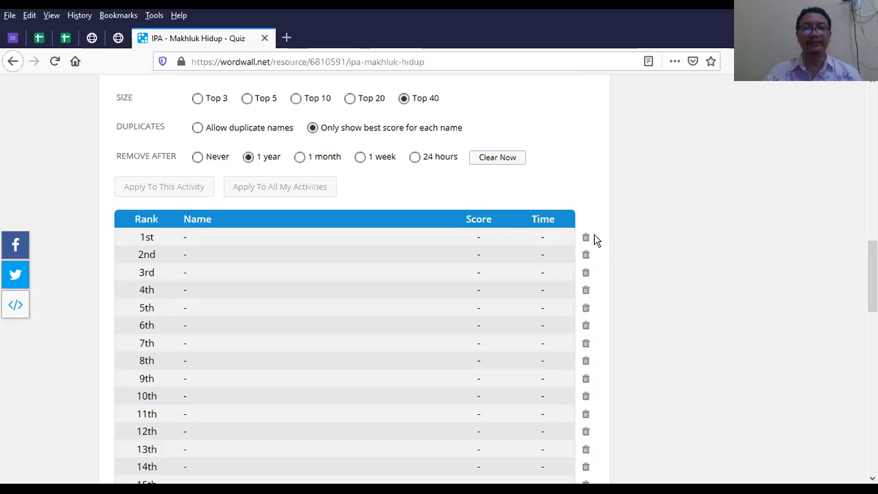
scroll(634, 199, "up", 10)
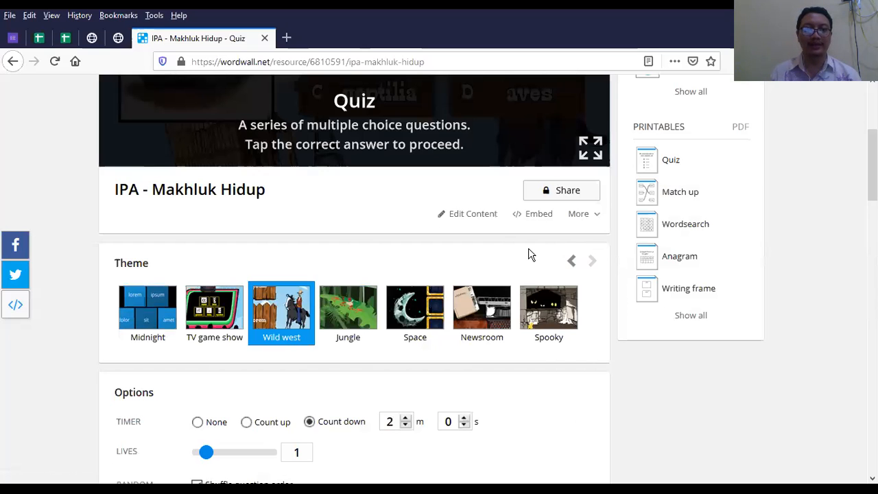
scroll(477, 254, "up", 3)
scroll(477, 254, "down", 1)
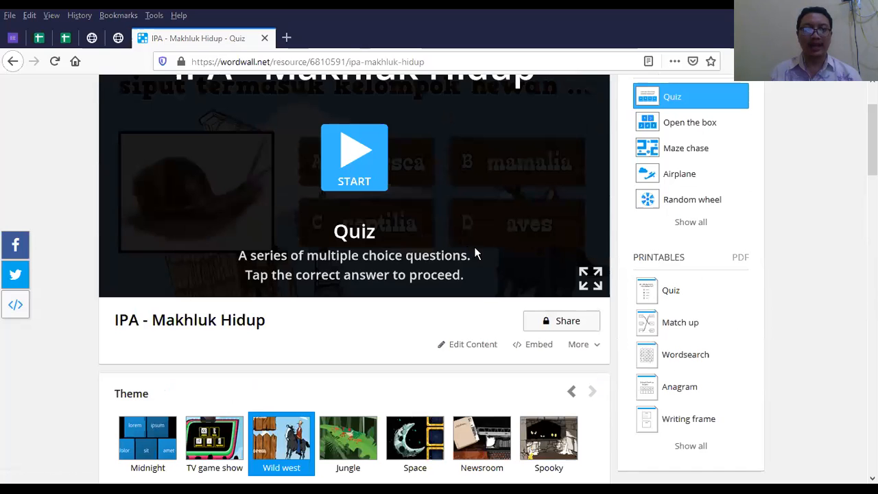
scroll(522, 302, "down", 15)
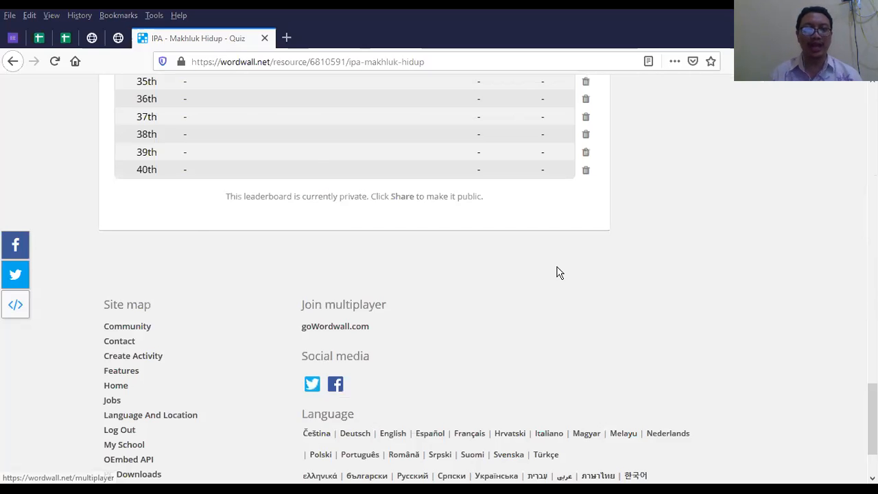
scroll(558, 270, "up", 14)
scroll(570, 247, "up", 2)
scroll(575, 238, "up", 1)
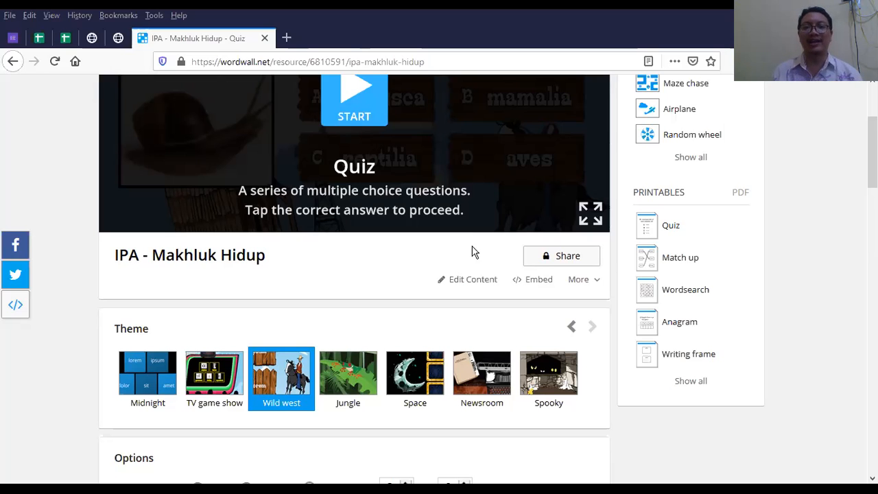
scroll(483, 261, "up", 3)
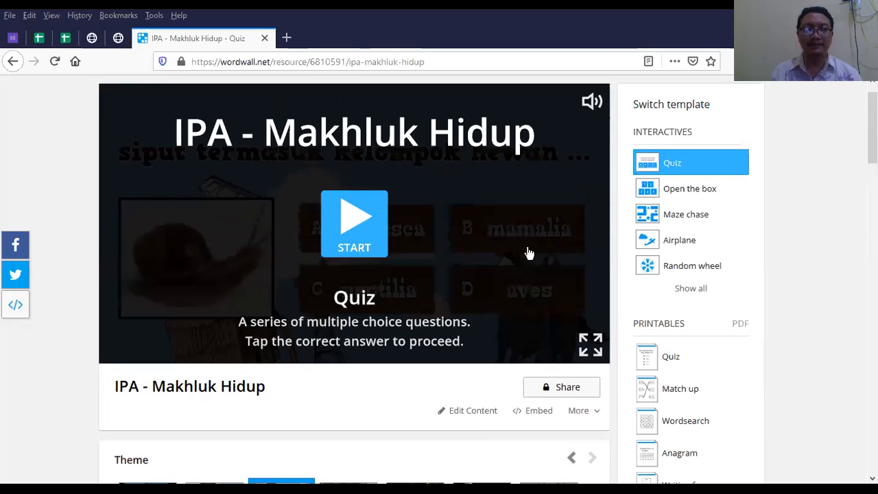
scroll(525, 251, "down", 1)
scroll(500, 268, "up", 2)
scroll(503, 269, "down", 3)
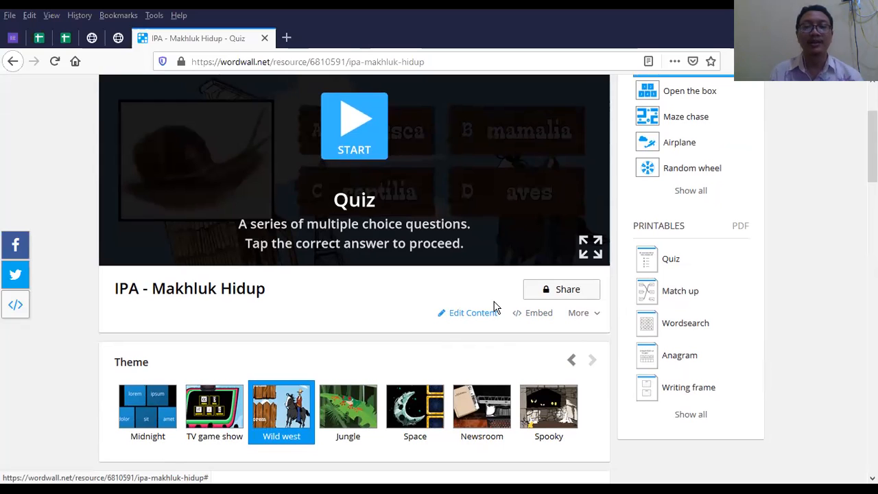
scroll(497, 306, "up", 2)
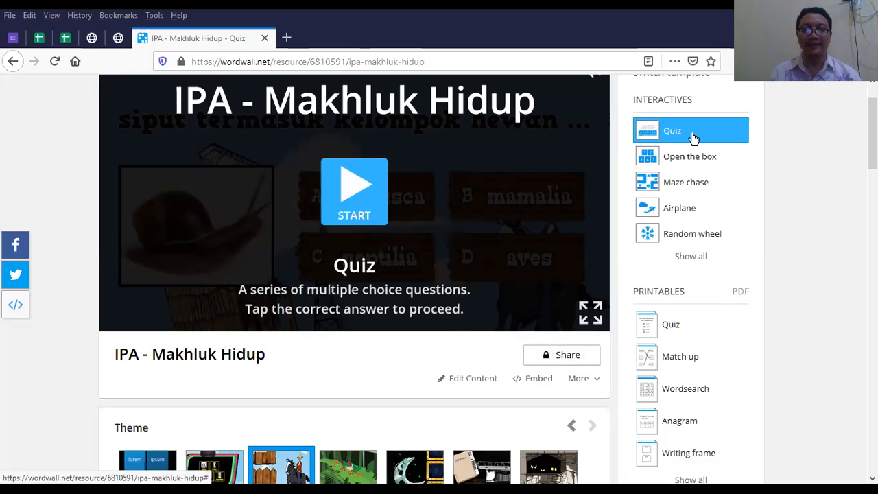
Set up a student assignment for the quiz with the results title "Hasil QUIZ kelas 7A" and Enter name registration
left_click(567, 357)
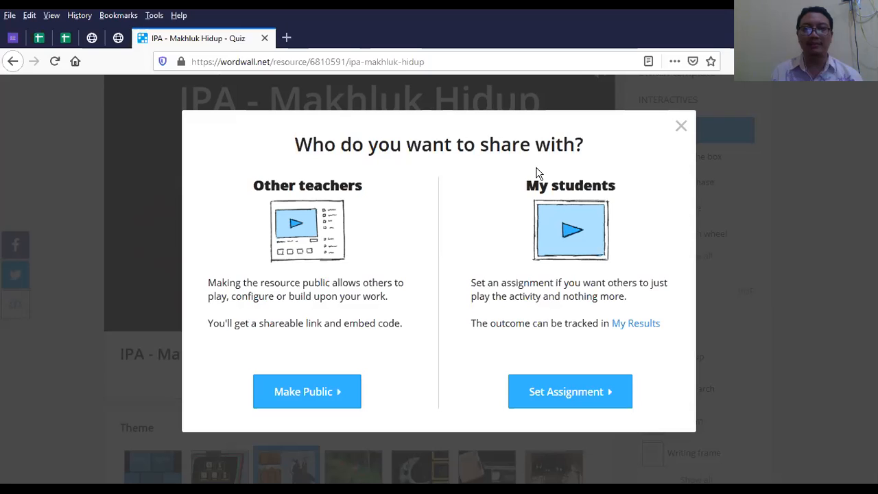
left_click(578, 395)
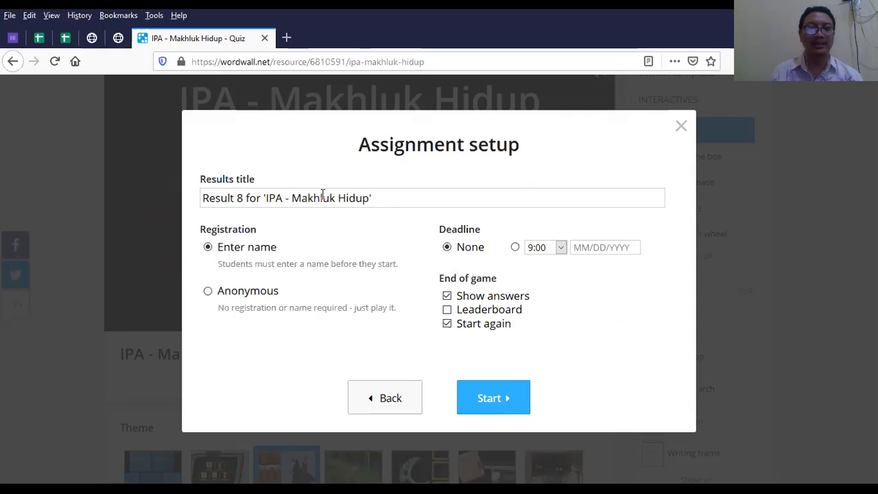
key("Tab")
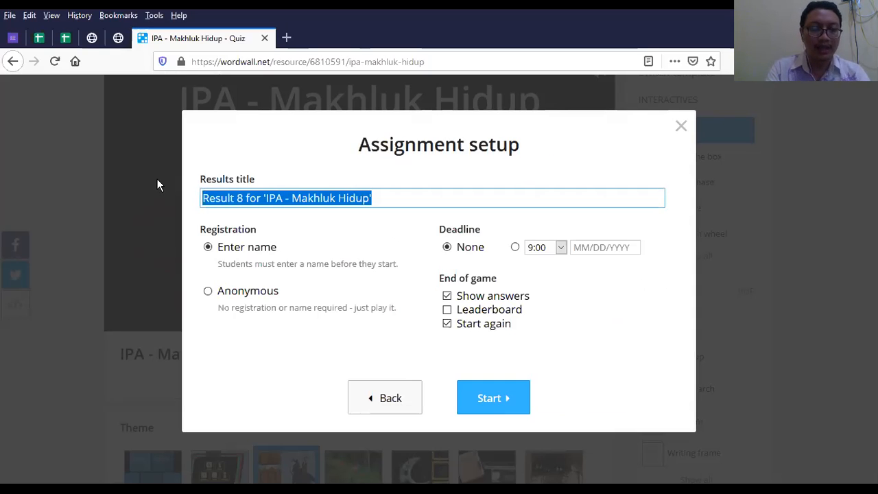
type("Hasil Q")
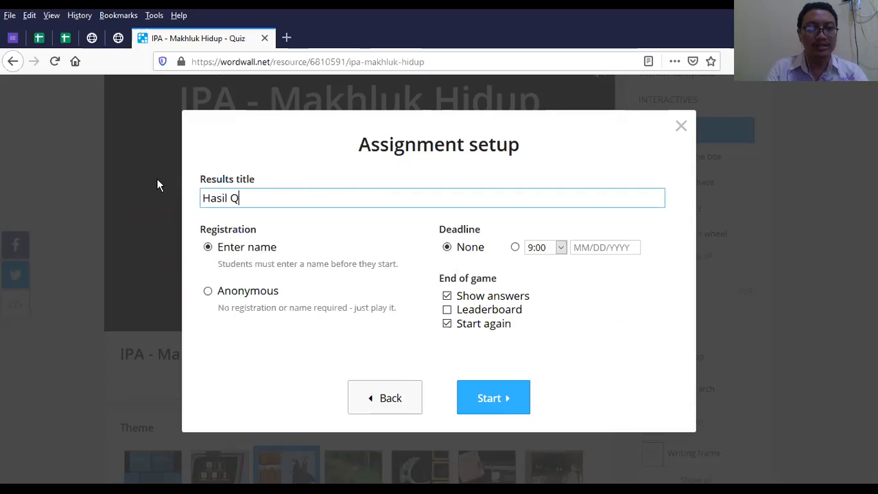
type("UIZ kelas ")
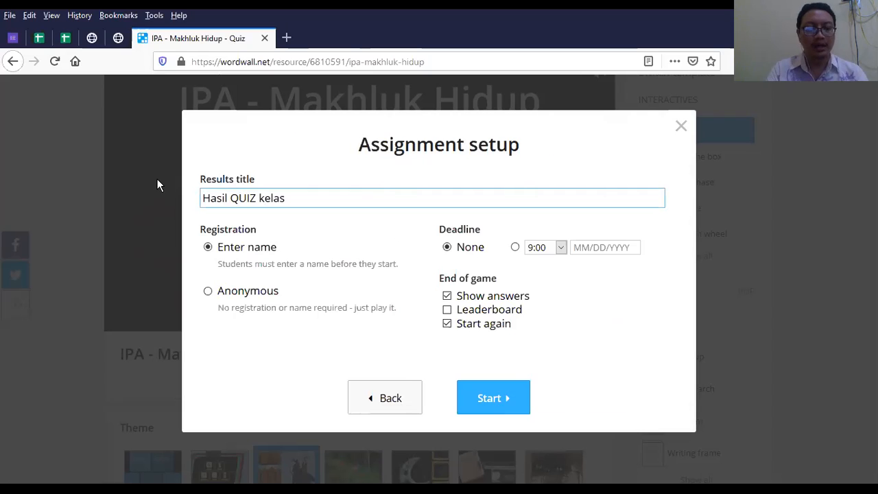
type("&")
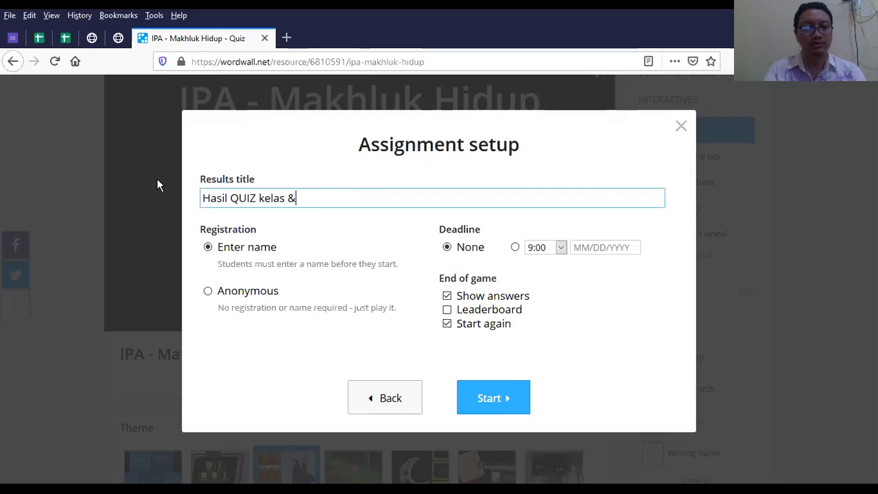
key("BackSpace")
type("7")
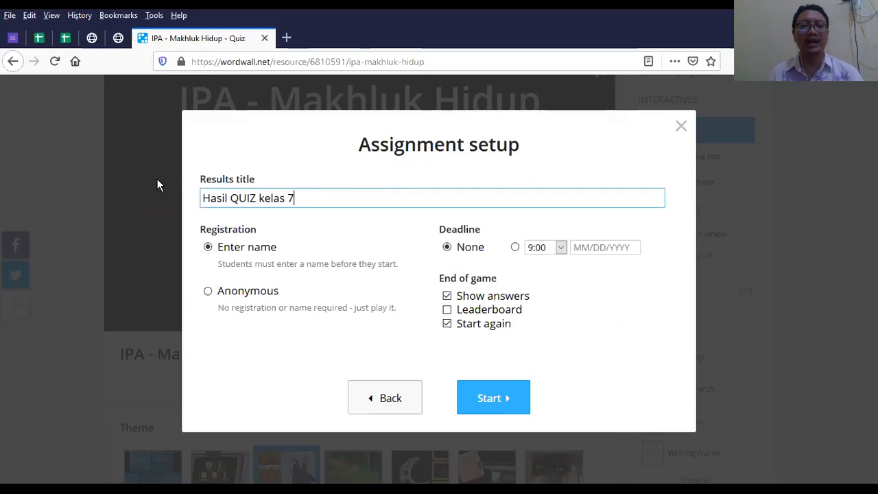
type("A")
key("BackSpace")
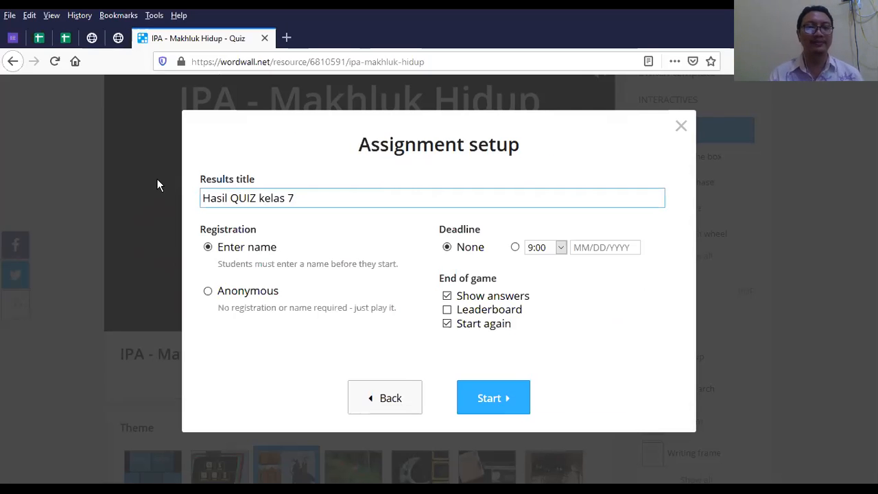
type("A")
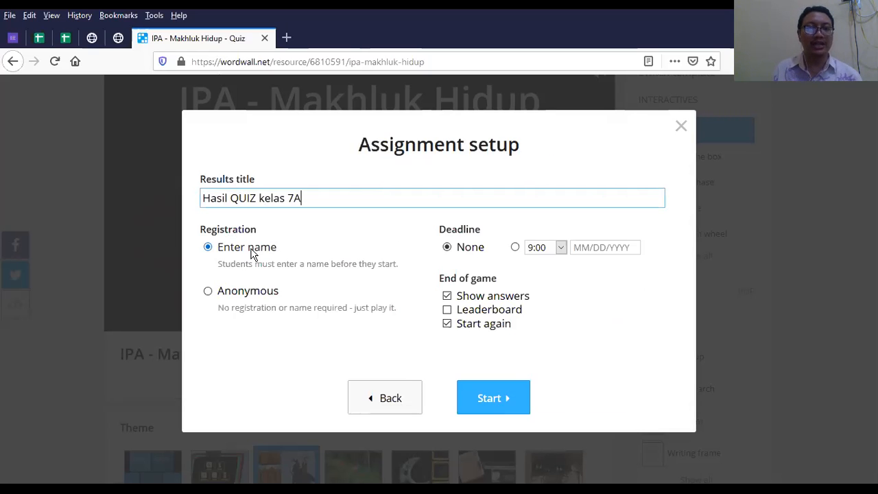
left_click(208, 291)
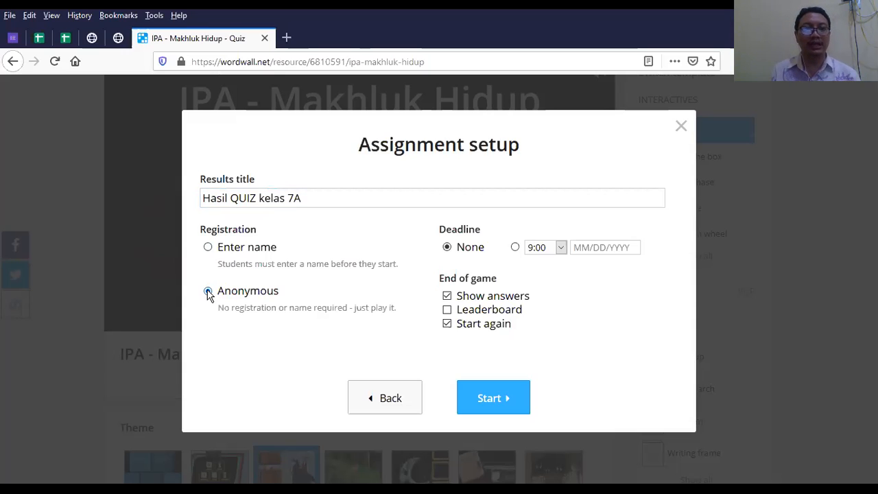
left_click(209, 248)
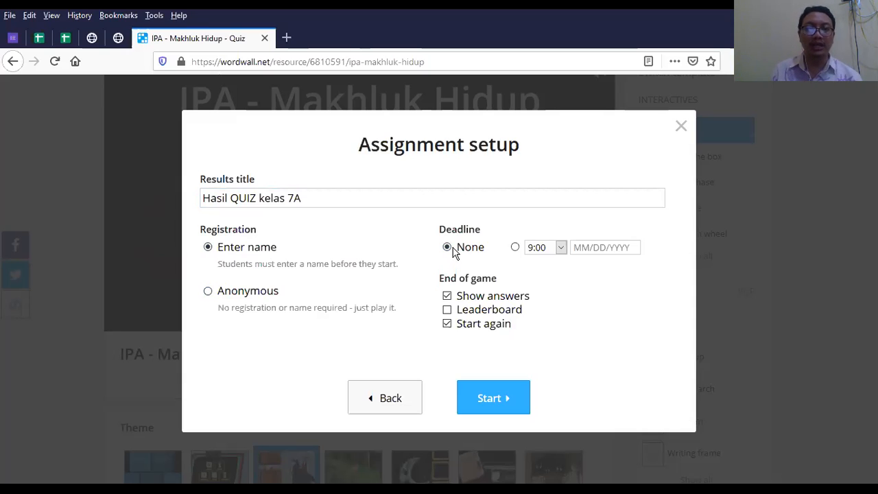
Try an assignment deadline of 10:00 on 11/14/2020, and return the deadline to None
left_click(515, 247)
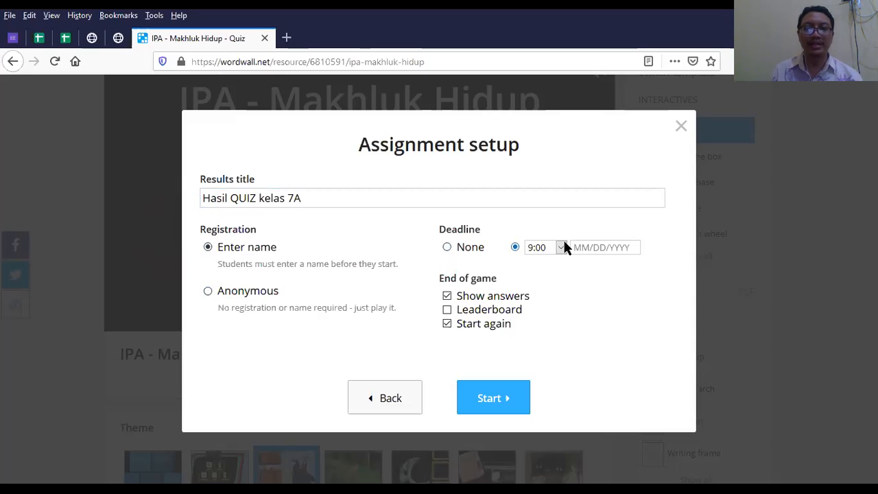
left_click(561, 248)
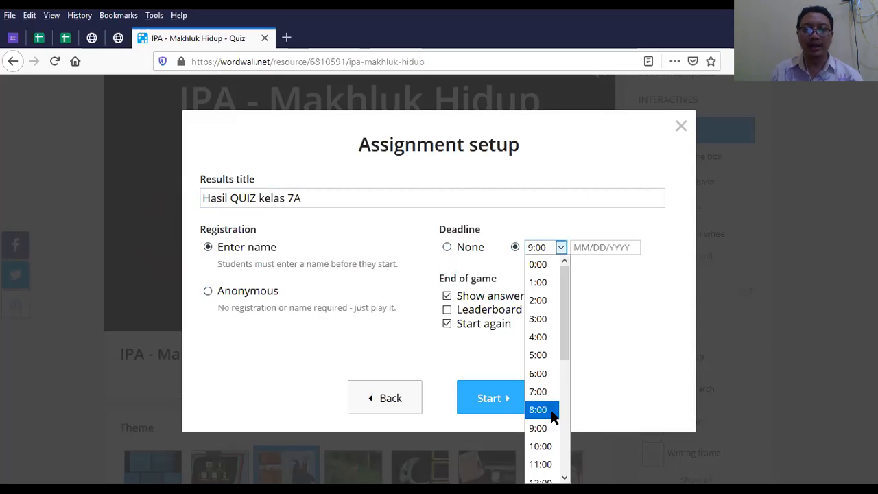
key("Return")
left_click(628, 248)
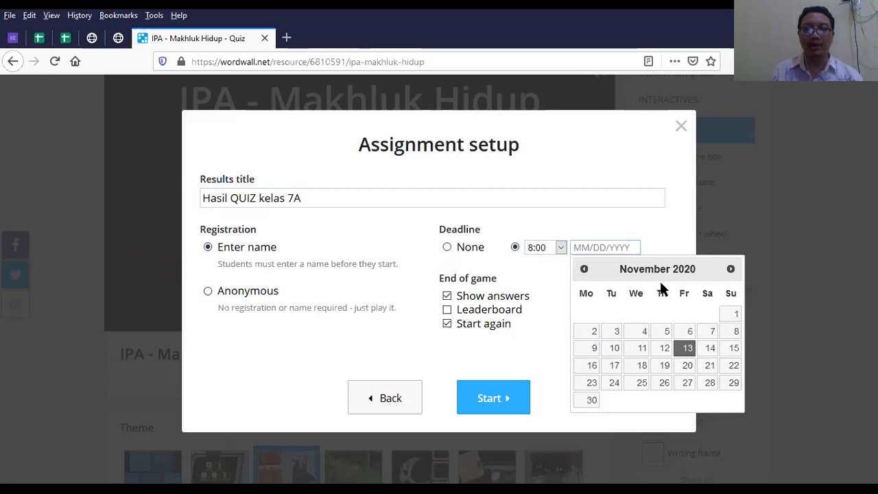
left_click(688, 349)
left_click(559, 248)
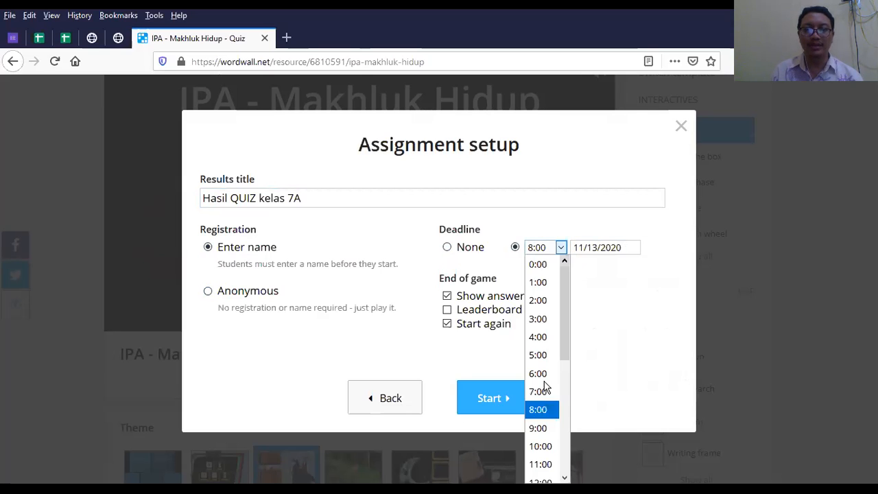
scroll(546, 389, "down", 4)
left_click(633, 340)
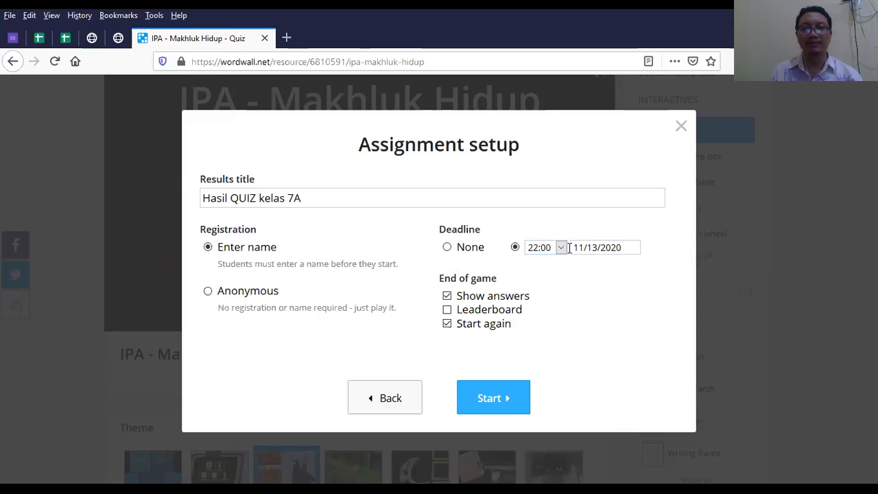
left_click(617, 250)
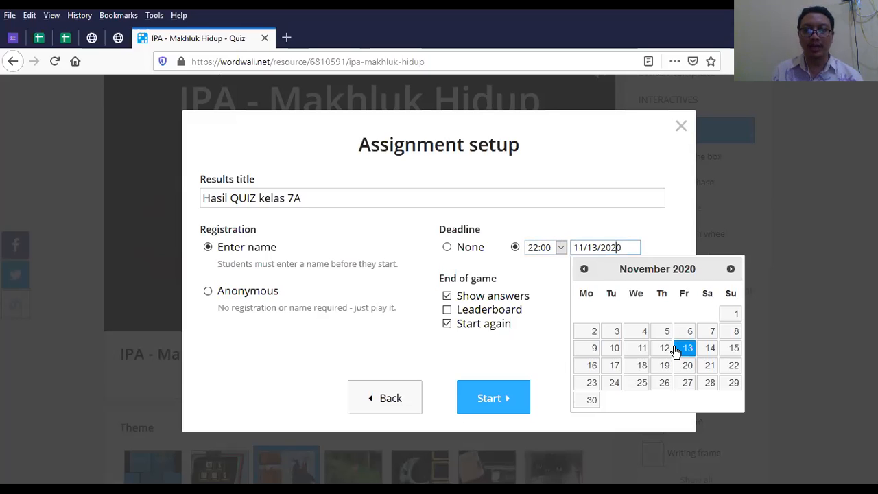
left_click(561, 247)
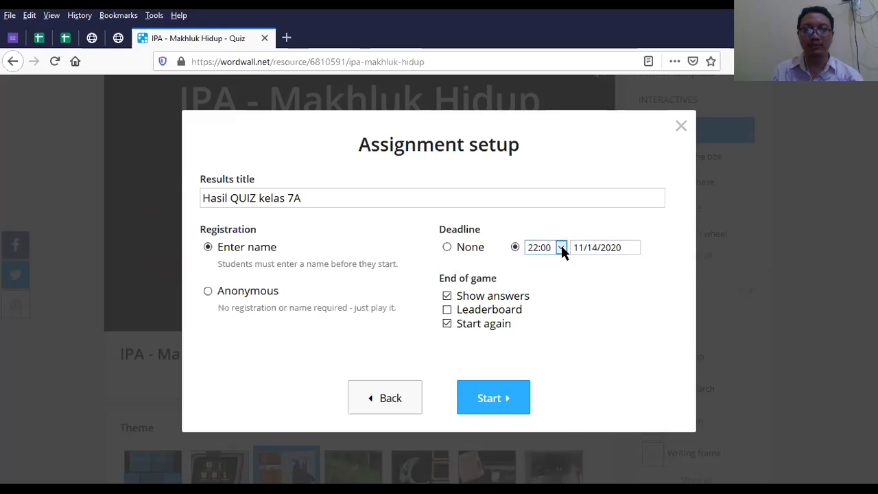
left_click(542, 264)
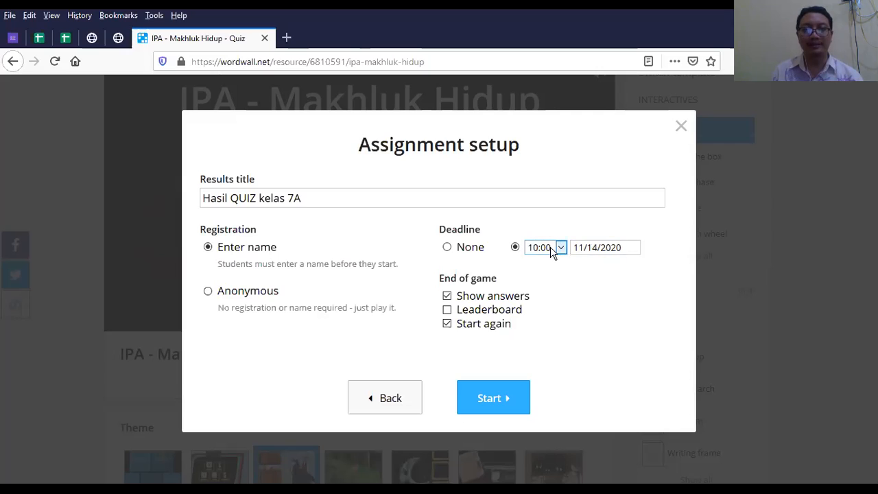
left_click(461, 247)
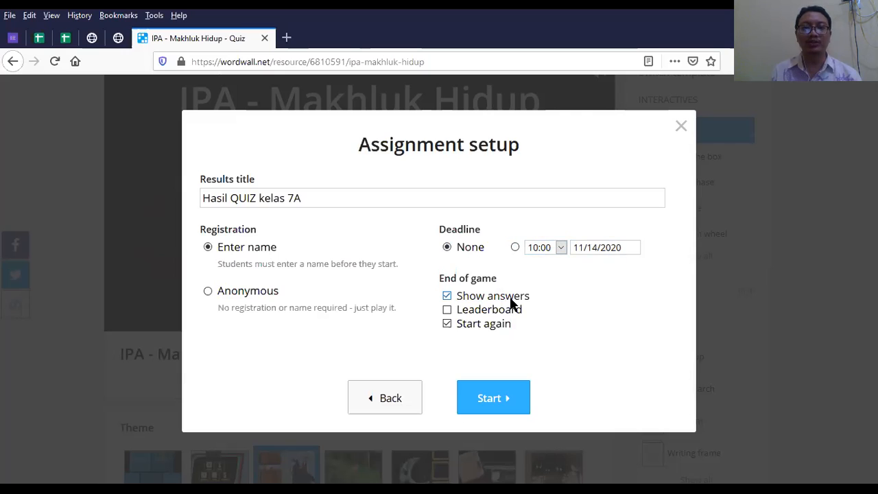
Turn off Show answers in the assignment's end-of-game options
left_click(447, 296)
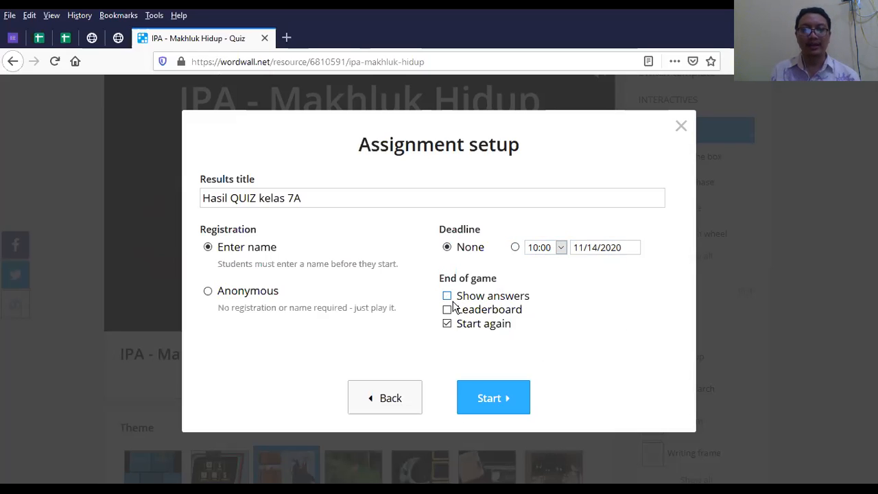
Turn on Show answers and Leaderboard and turn off Start again in the assignment's end-of-game options
key("space")
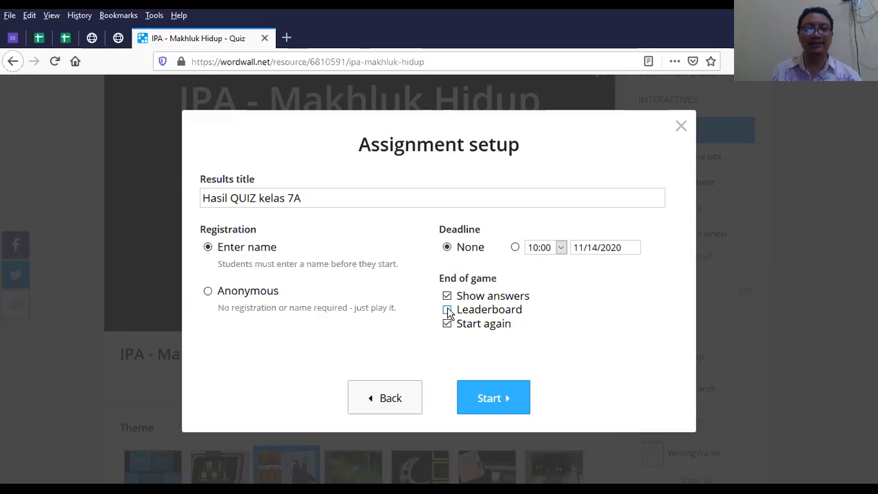
left_click(473, 314)
left_click(592, 314)
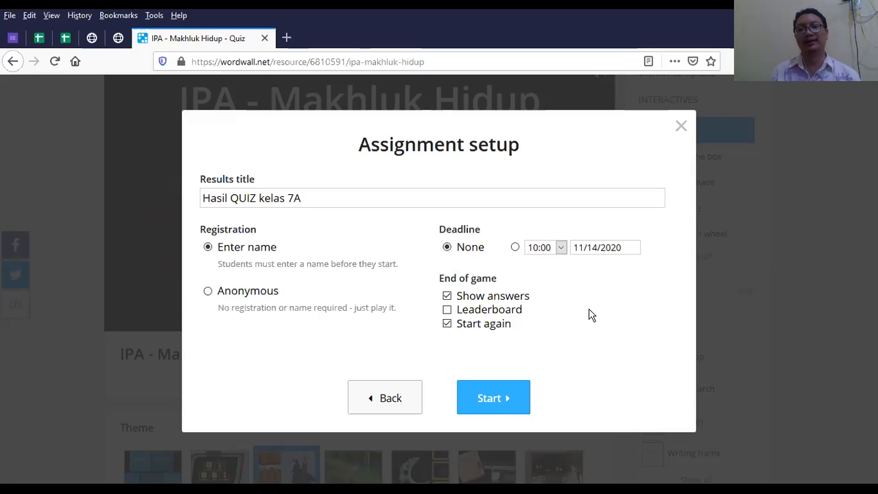
left_click(463, 313)
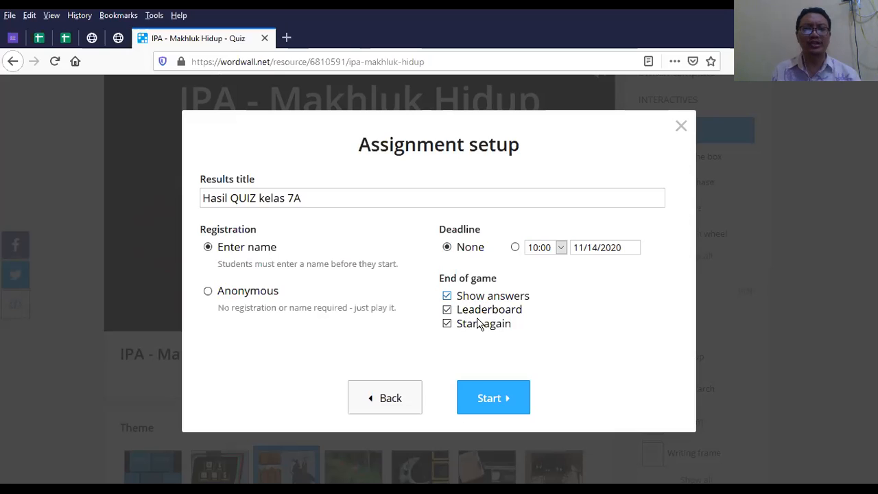
left_click(446, 324)
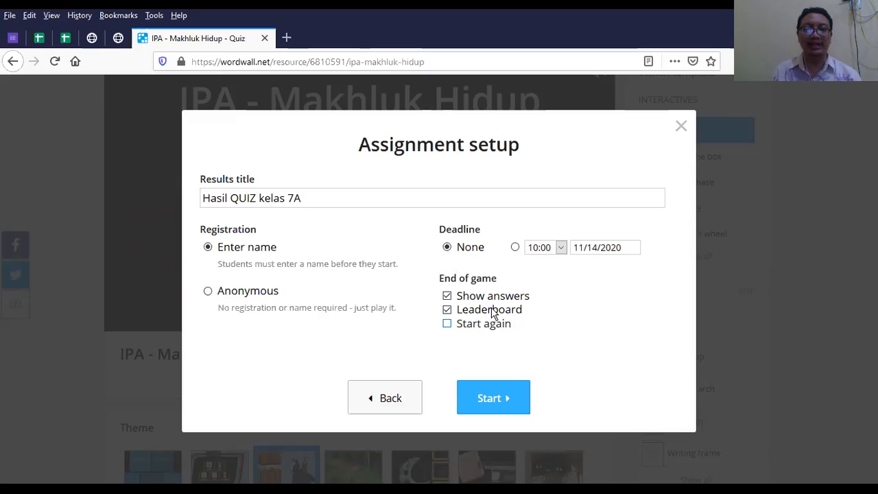
left_click(449, 328)
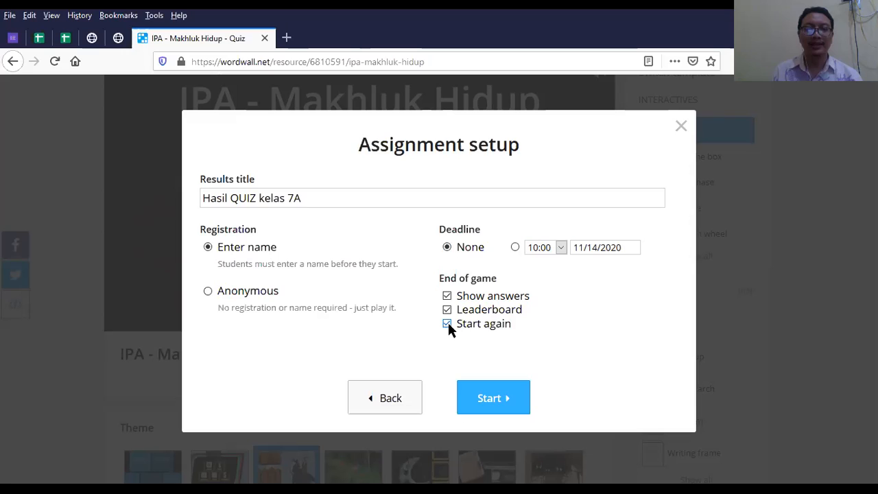
left_click(448, 326)
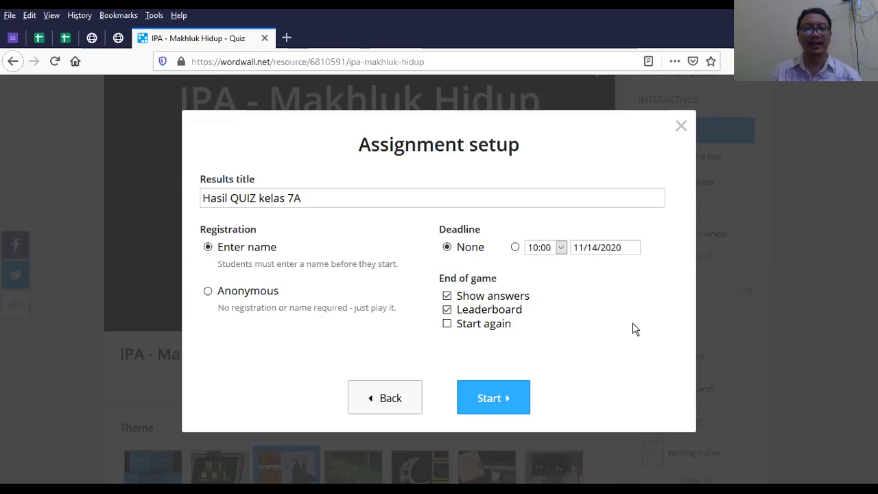
Start the assignment and copy the student link for sharing, leaving the assignment dialog closed
left_click(500, 403)
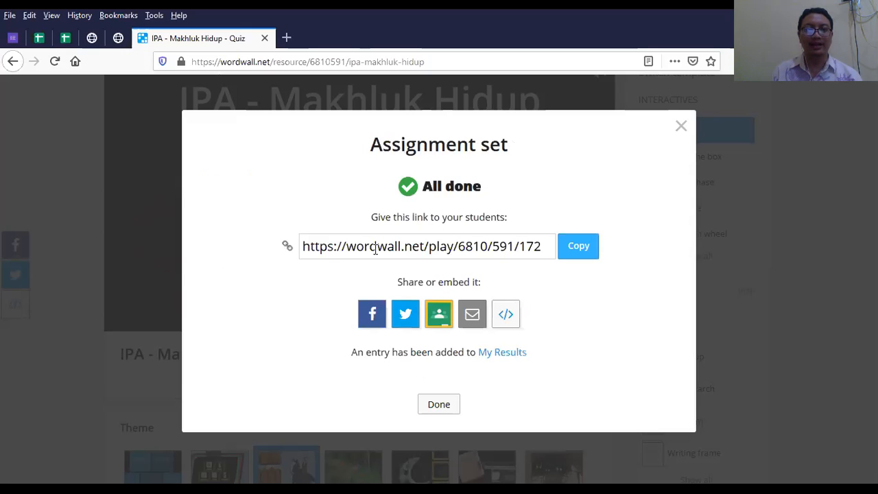
left_click(580, 249)
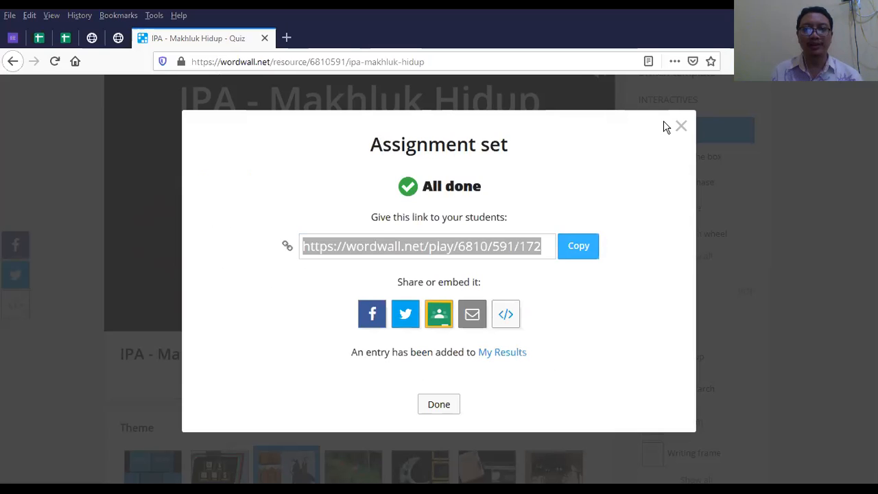
key("Escape")
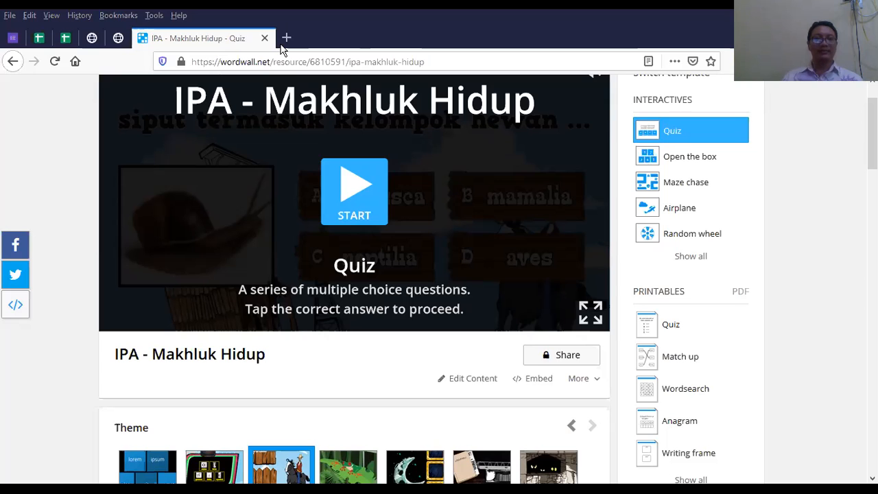
key("ctrl+t")
key("shift+F10")
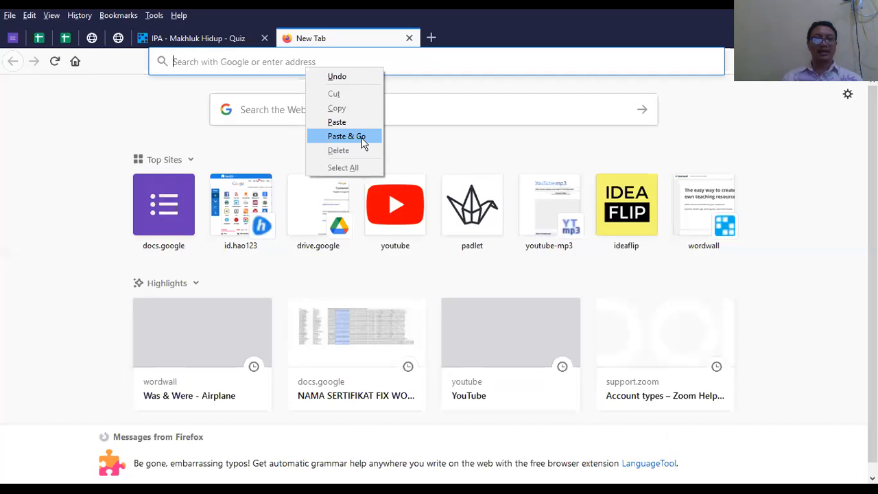
key("Return")
key("ctrl+Page_Up")
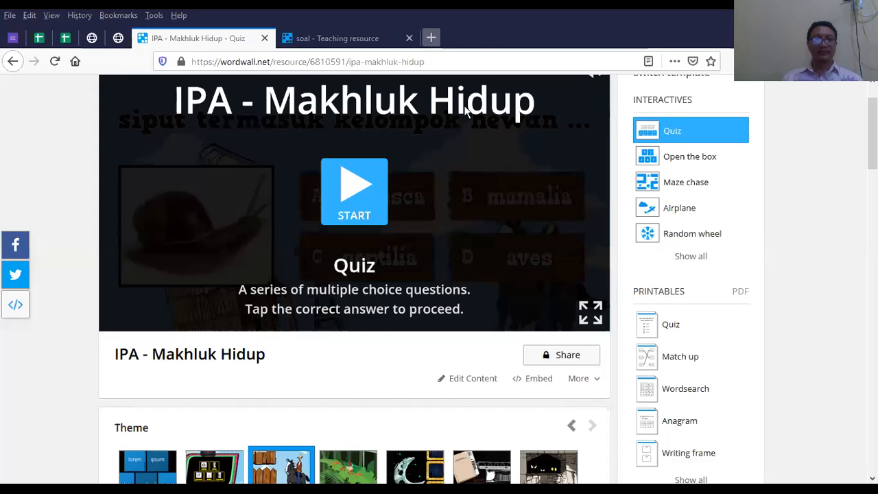
key("ctrl+t")
type("https://wordwall.net/play/6810/795/705")
key("Return")
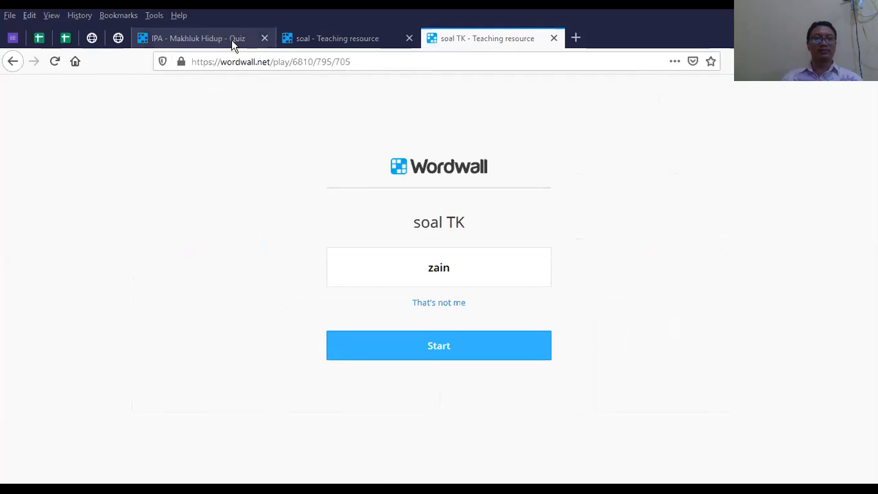
Play the first two questions of the soal quiz, answering surabaya and then air, susu and bensin, and close the quiz
key("ctrl+Tab")
key("ctrl+Tab")
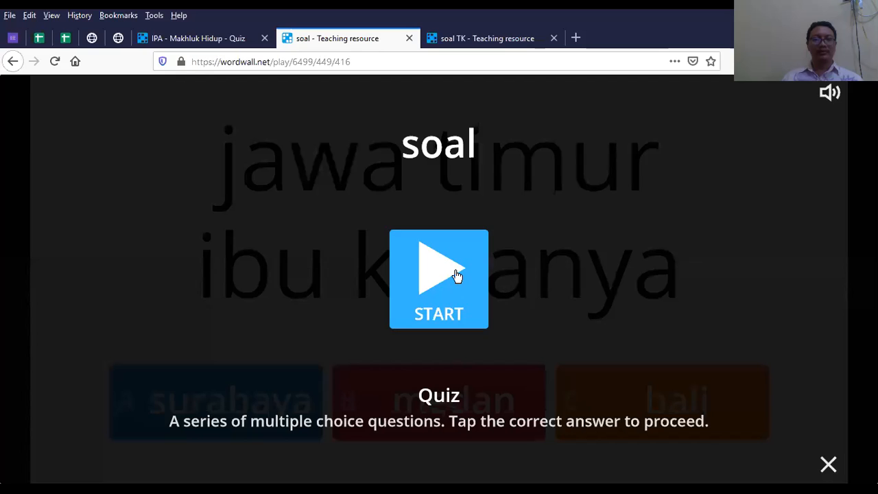
left_click(454, 274)
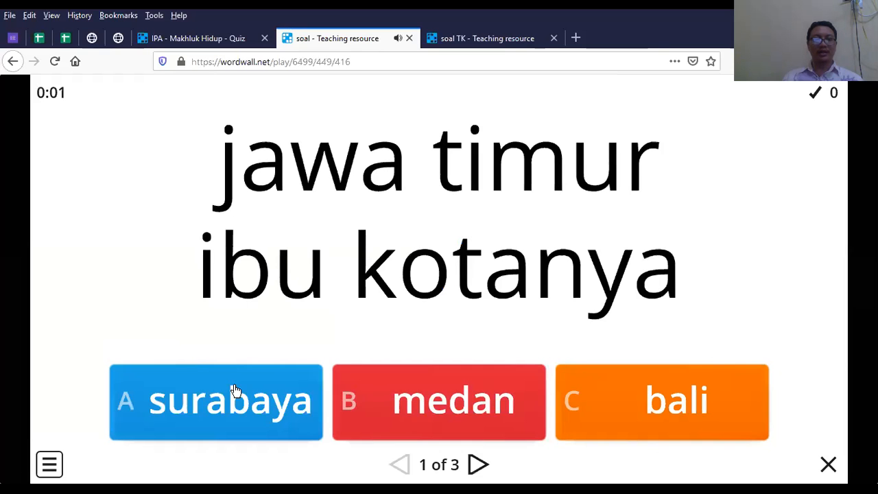
left_click(254, 384)
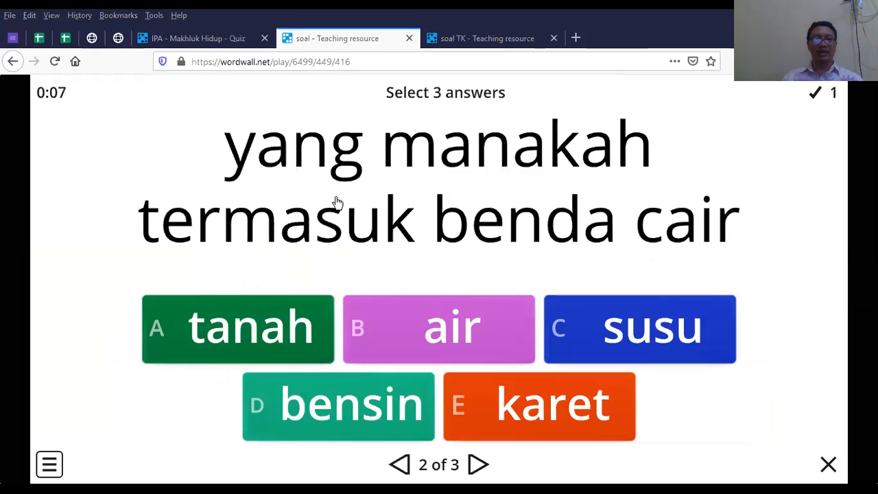
left_click(508, 333)
left_click(604, 330)
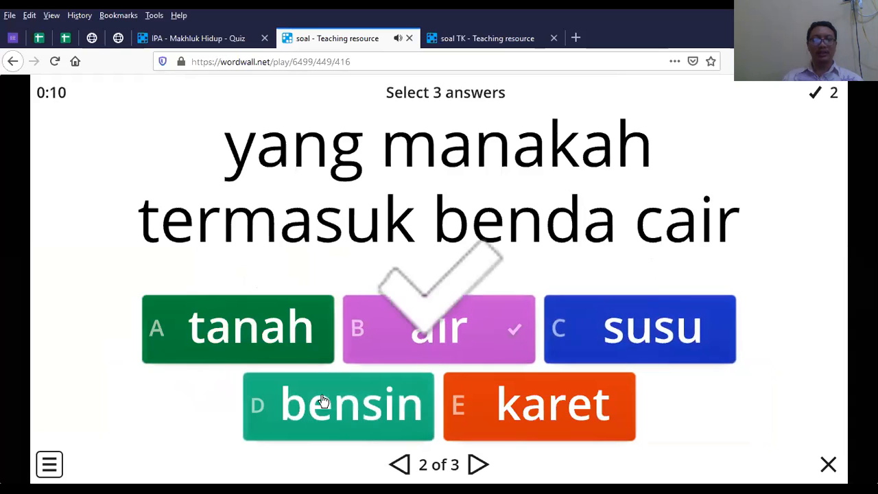
key("d")
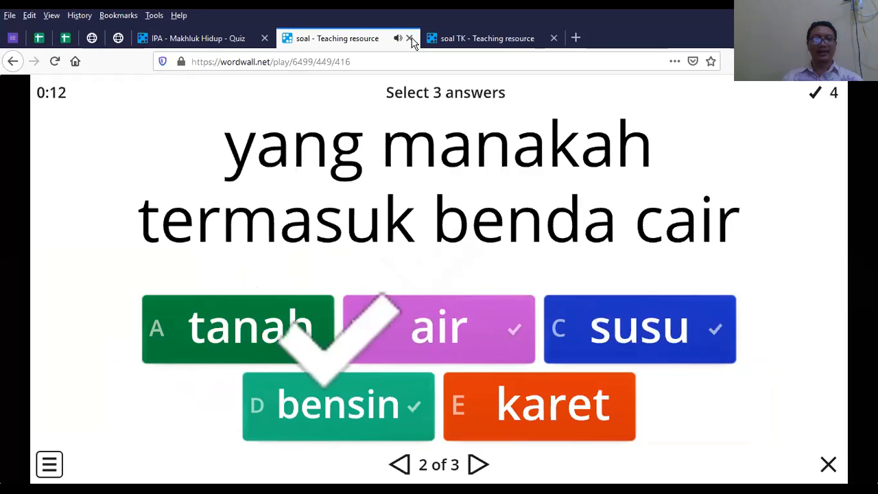
key("ctrl+w")
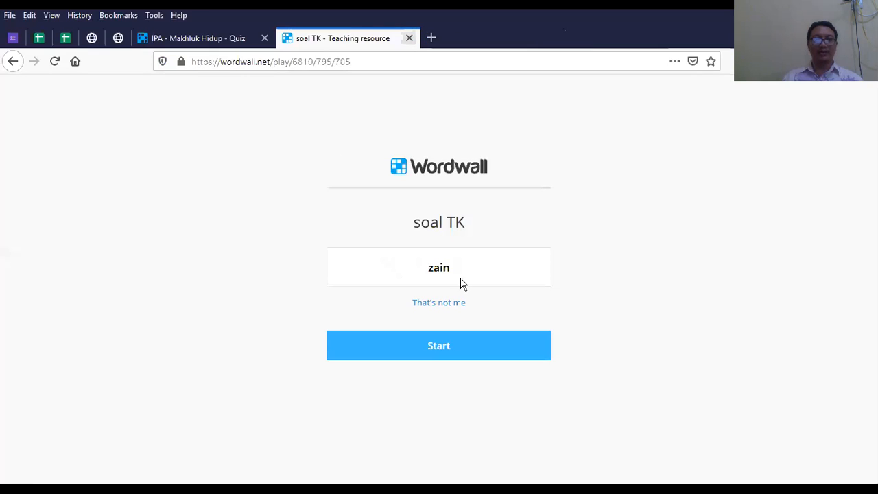
Complete the soal TK quiz with the answers hijau, ayam and kucing, and review its answers before closing it
left_click(451, 344)
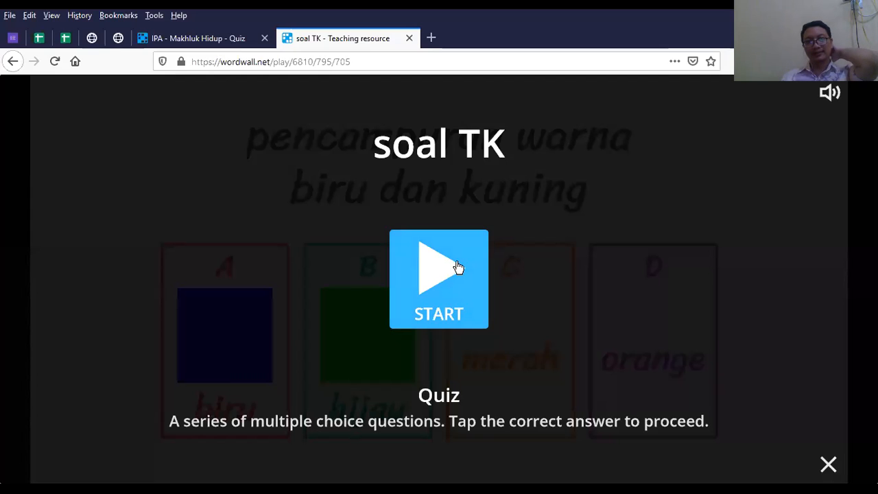
left_click(459, 265)
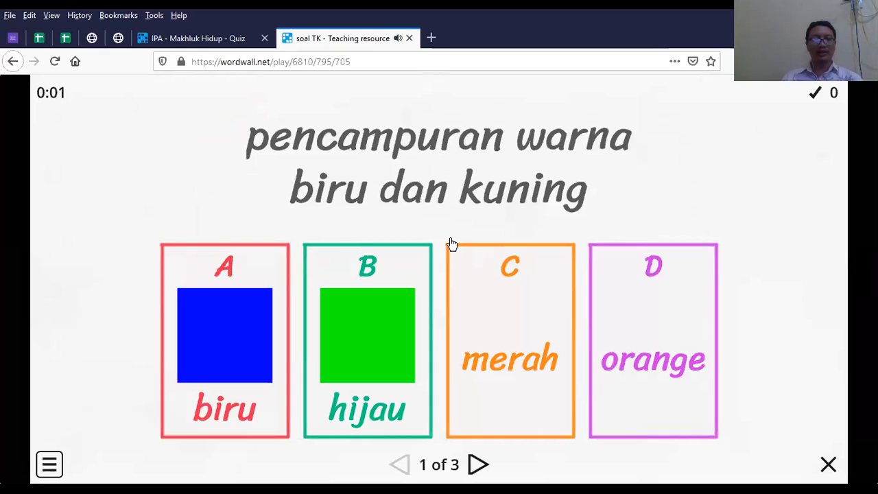
left_click(373, 327)
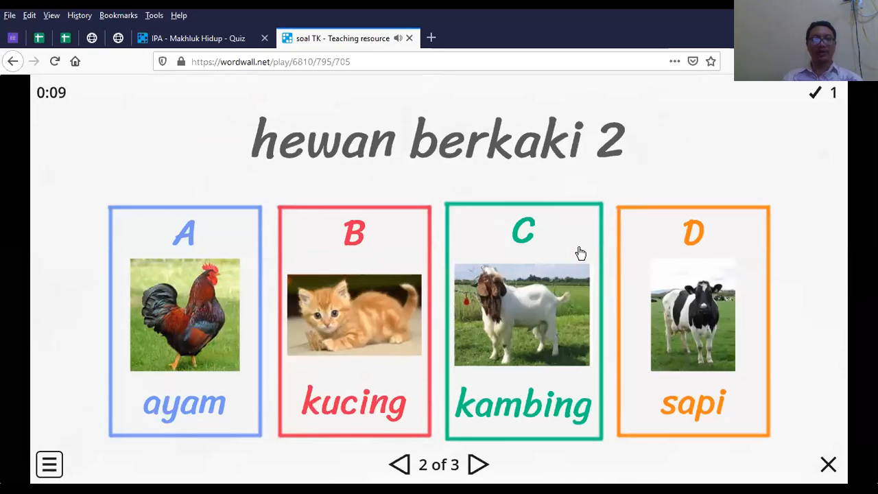
left_click(225, 306)
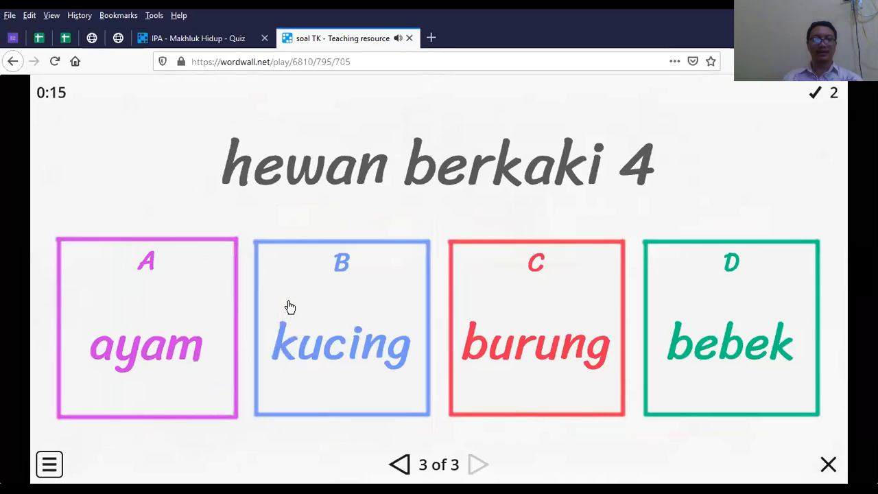
left_click(370, 350)
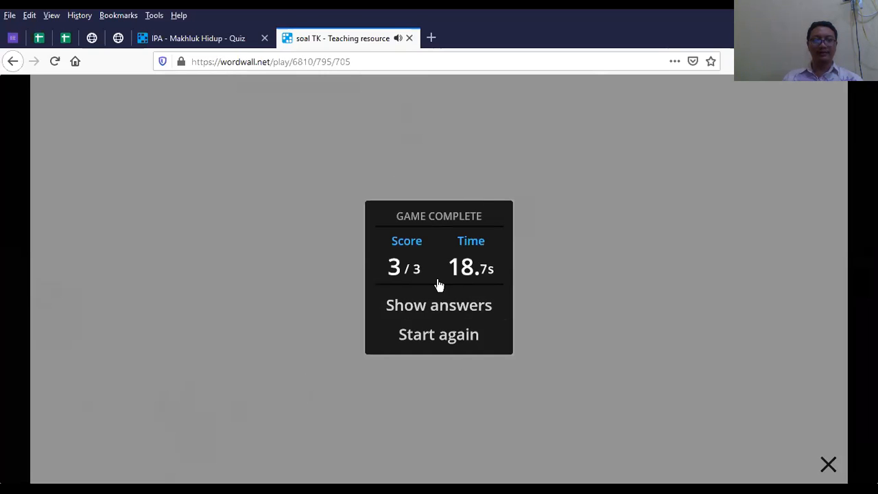
left_click(443, 308)
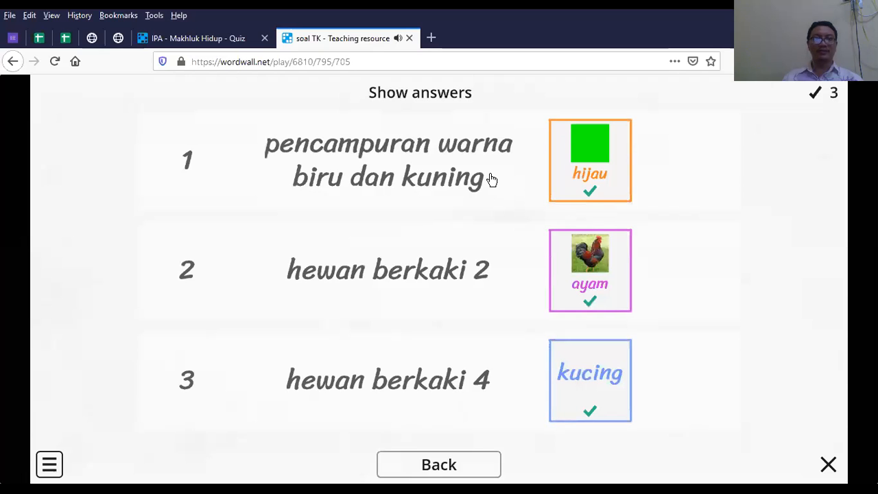
key("ctrl+w")
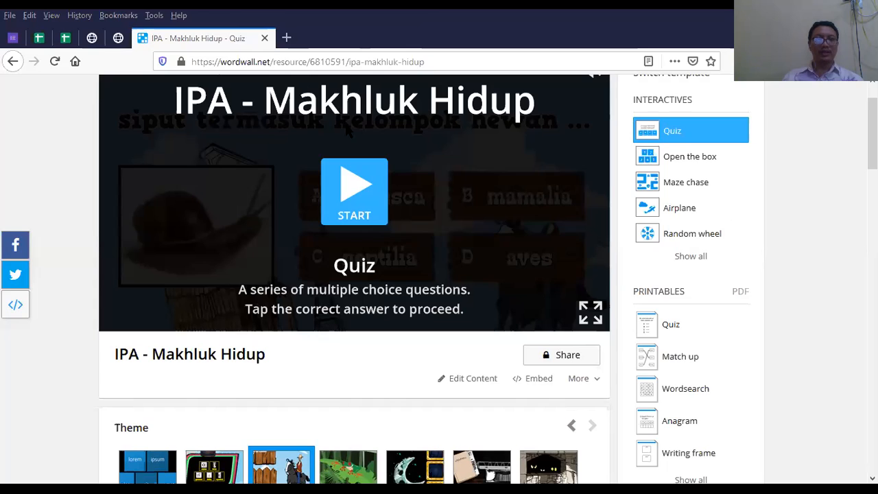
left_click(370, 93)
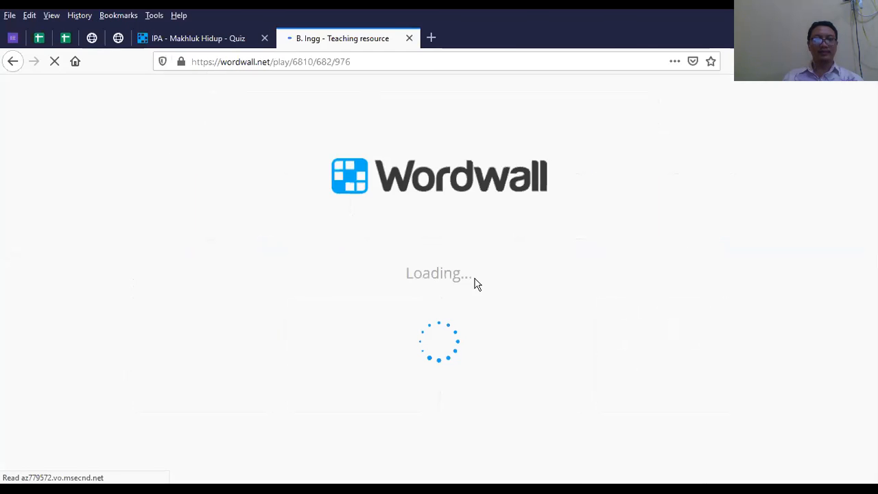
left_click(216, 37)
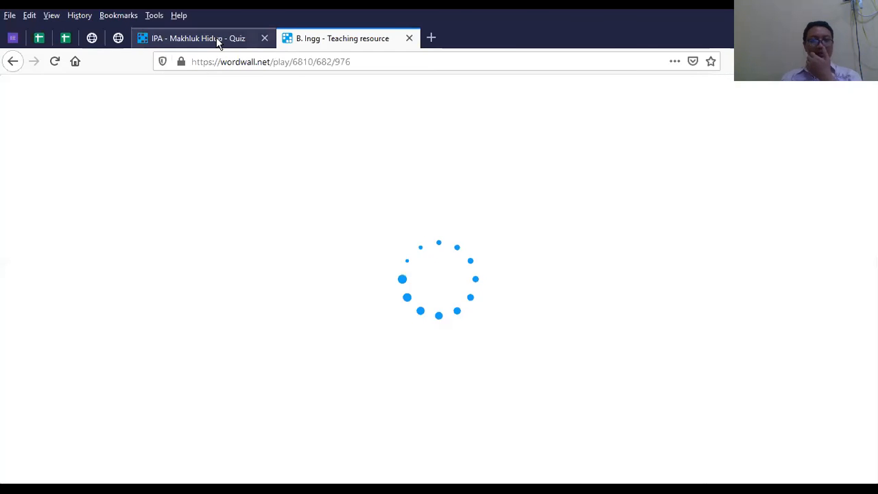
key("ctrl+Tab")
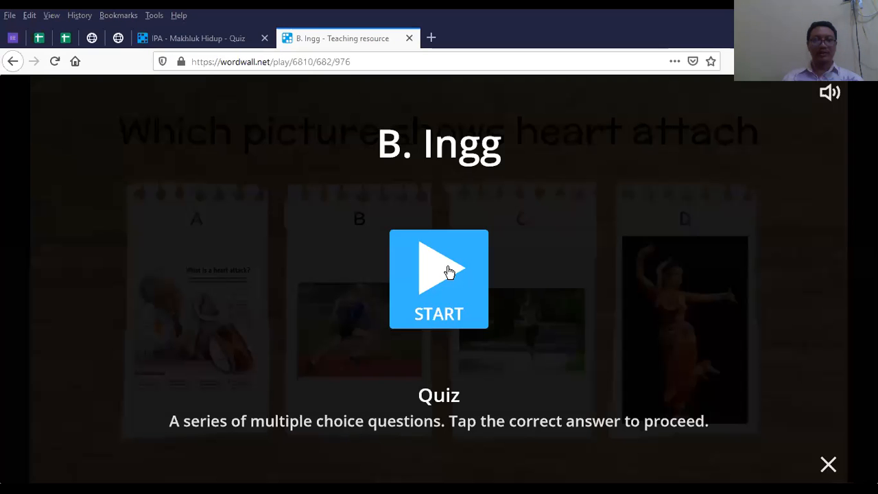
Complete the B. Ingg quiz with the heart attack picture, beach pictures A, C and D, and food picture B, and close it
left_click(446, 247)
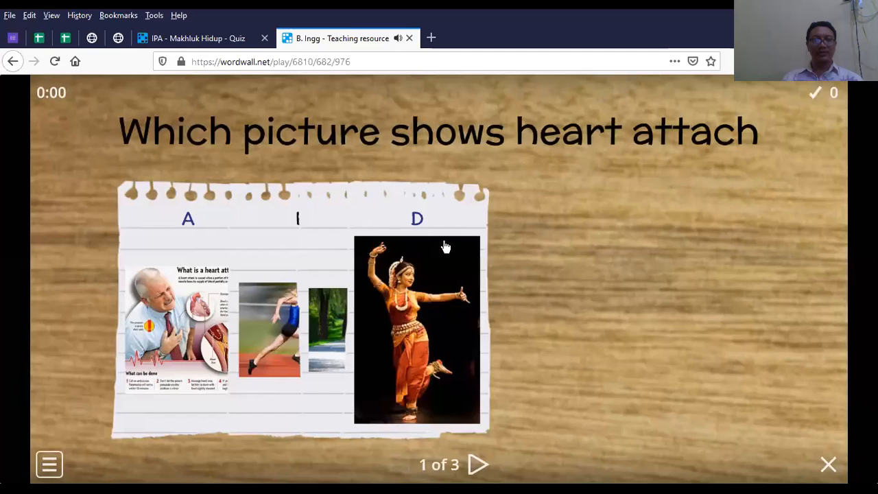
left_click(151, 308)
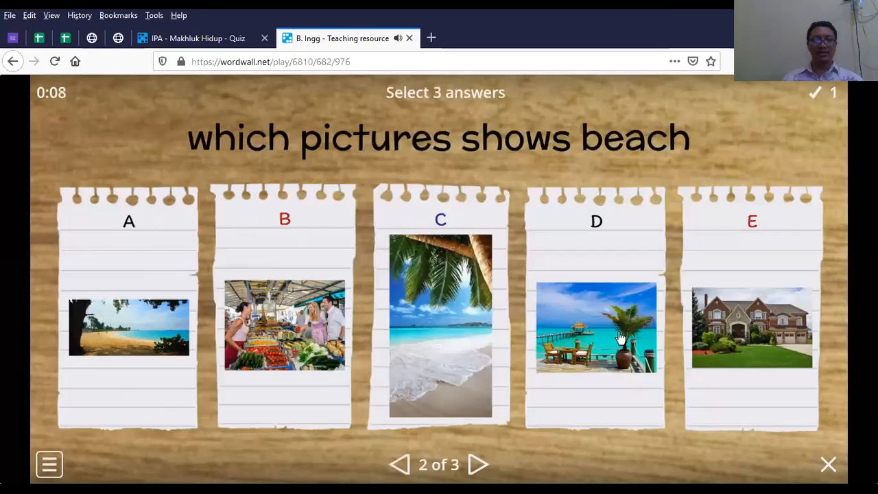
left_click(127, 334)
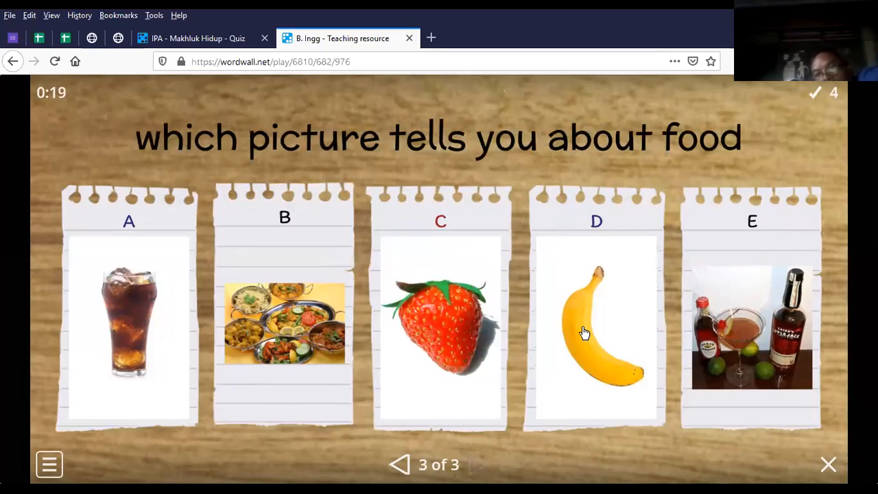
key("b")
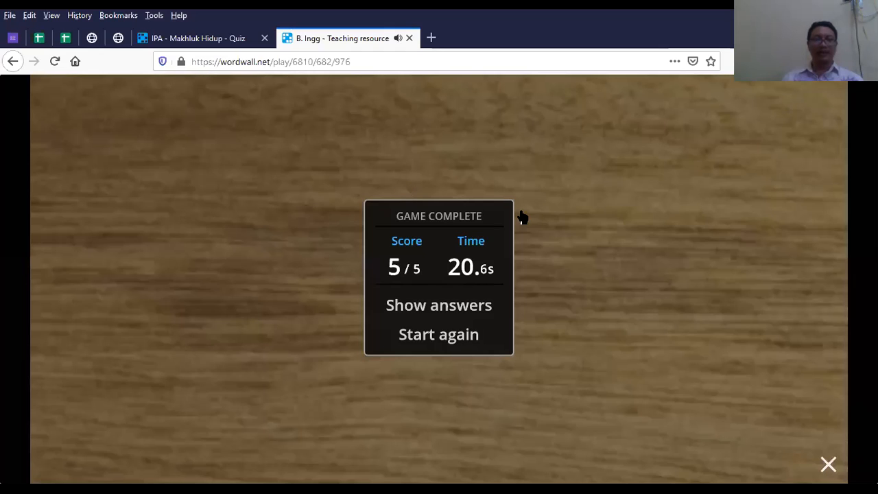
left_click(472, 324)
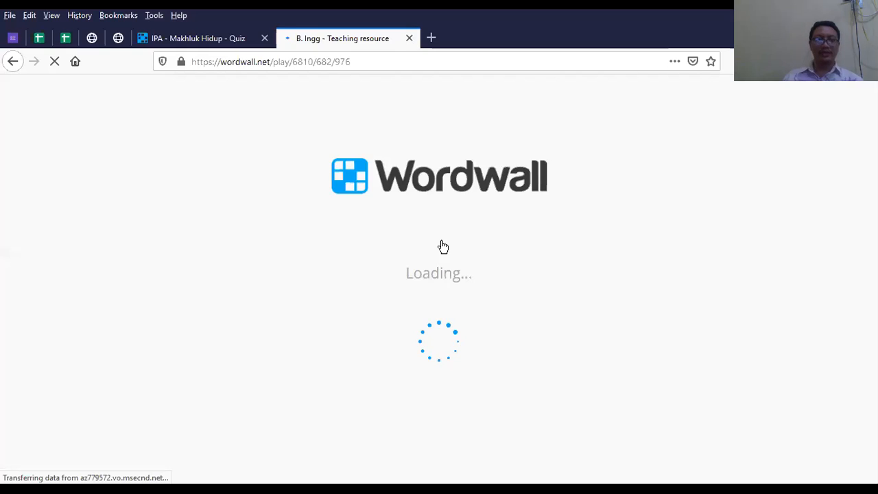
key("ctrl+w")
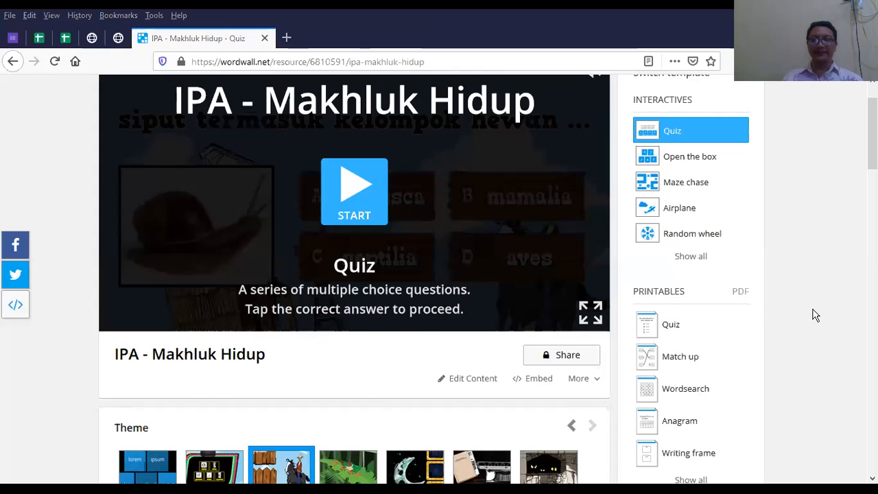
scroll(738, 257, "up", 2)
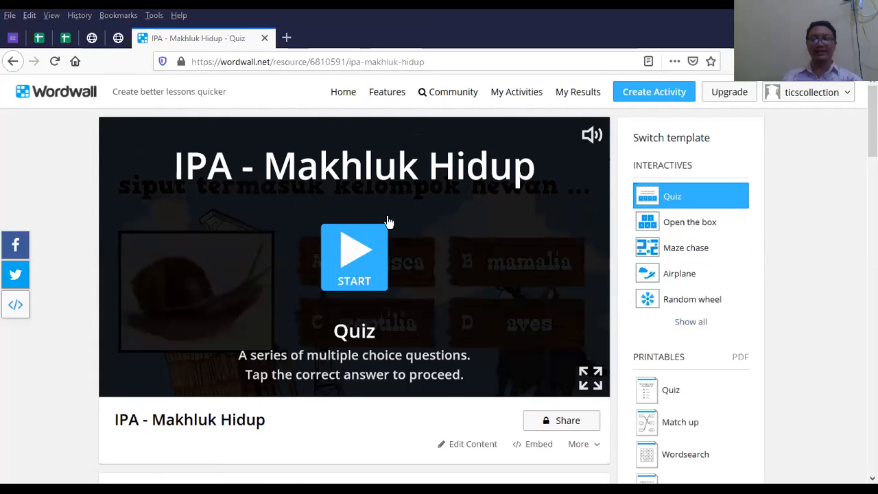
scroll(386, 241, "down", 4)
scroll(389, 237, "up", 4)
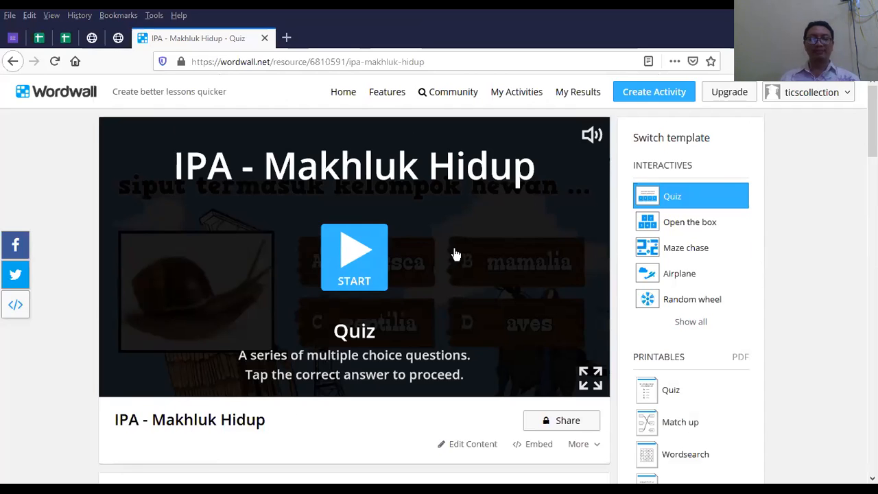
scroll(306, 322, "down", 3)
scroll(246, 309, "down", 4)
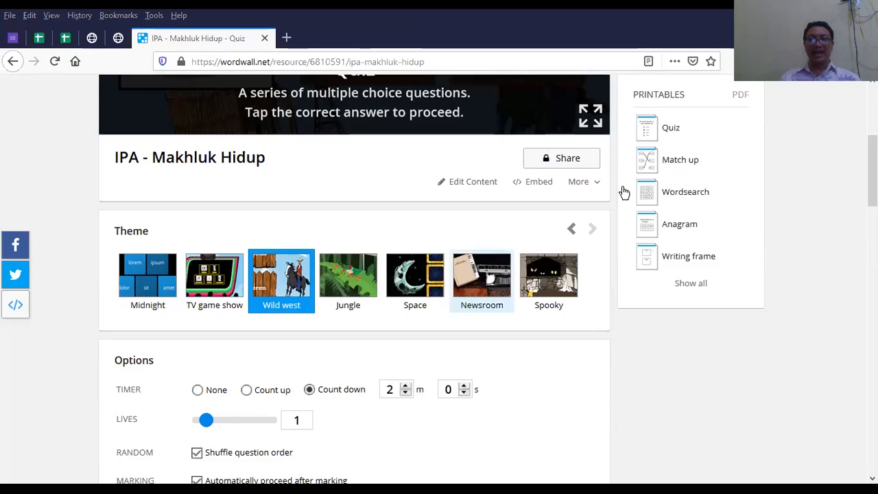
scroll(711, 304, "up", 7)
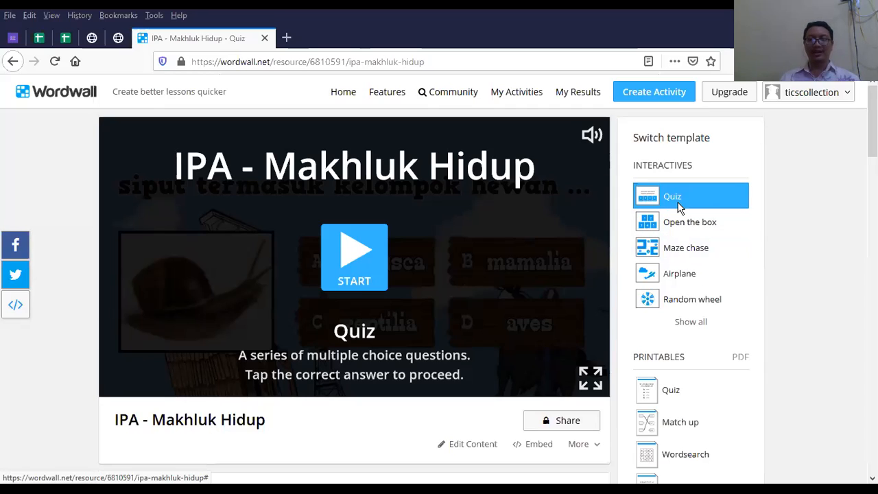
Switch the IPA - Makhluk Hidup activity to the Open the box template, answer the snail question in box 3 and open box 2
left_click(686, 227)
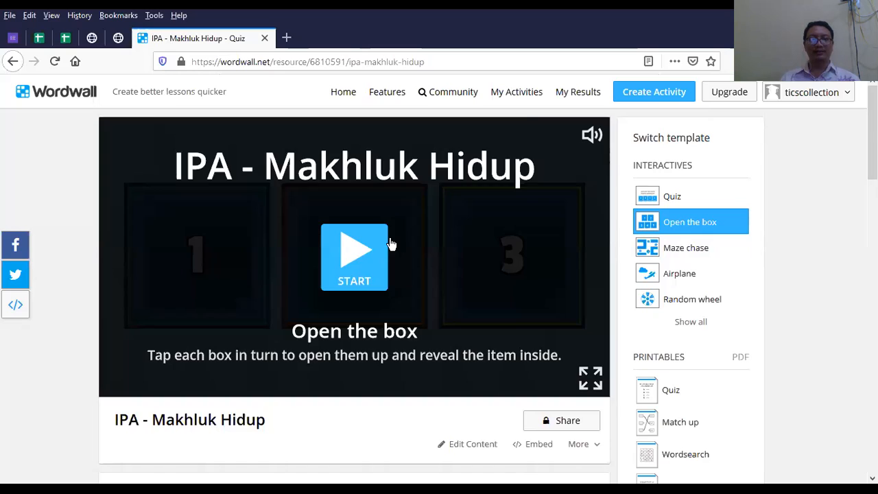
left_click(391, 244)
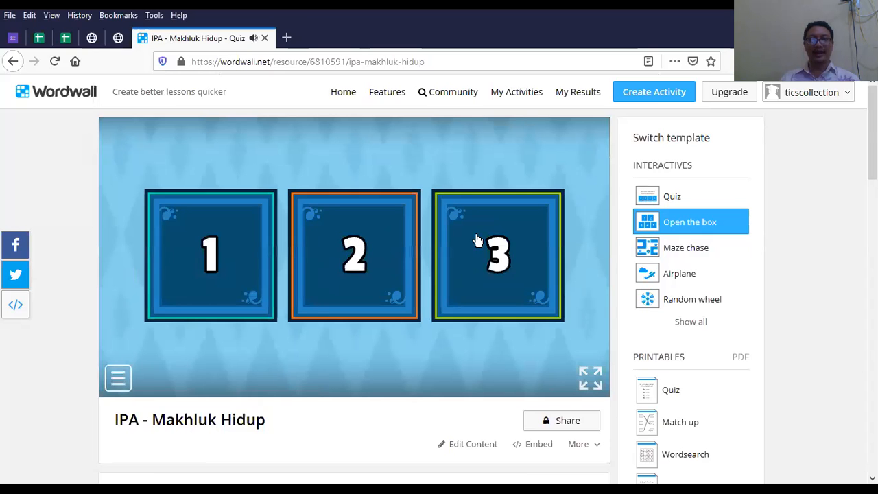
left_click(500, 259)
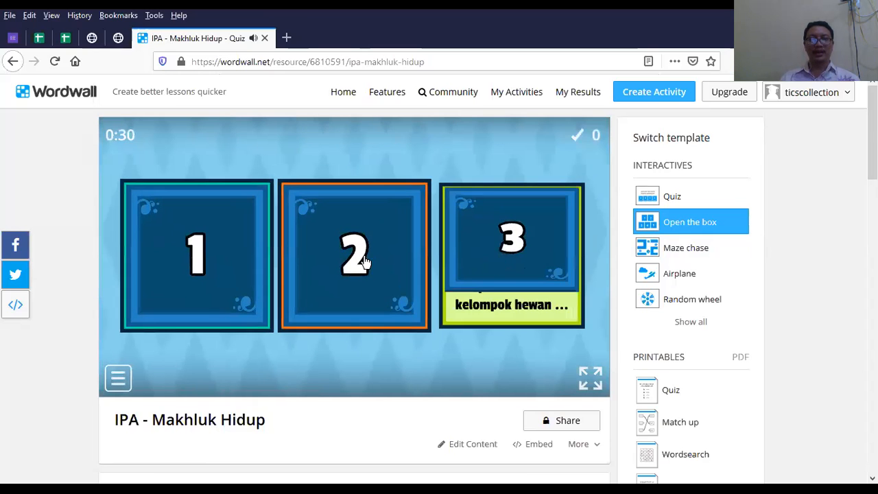
left_click(420, 217)
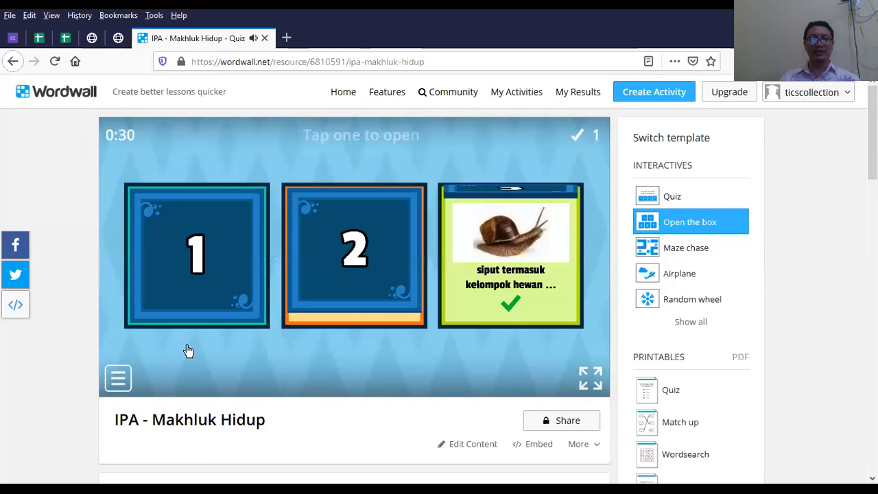
key("Return")
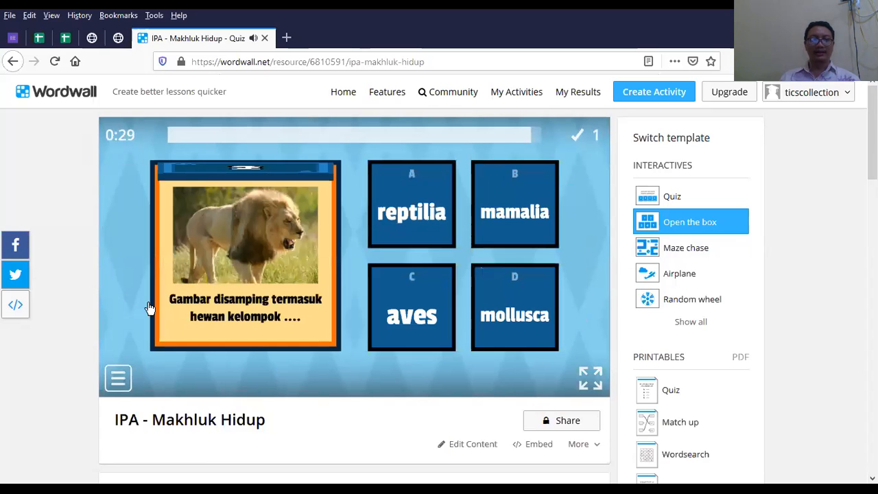
left_click(118, 380)
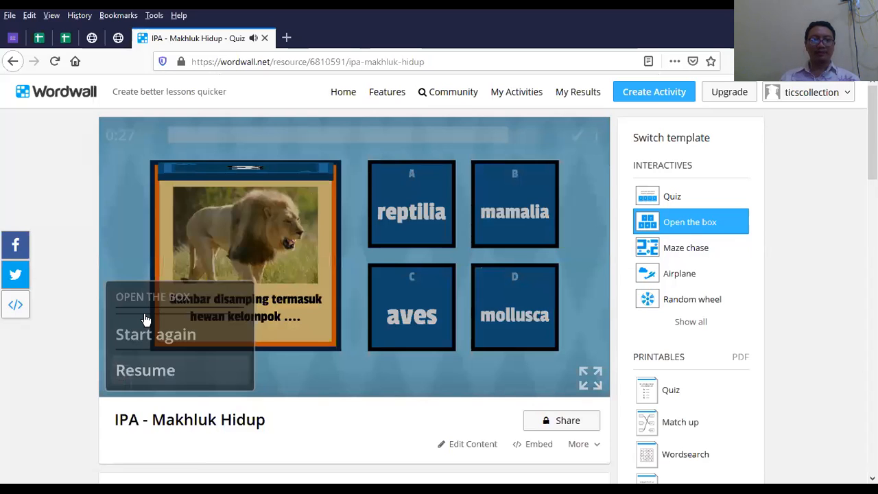
left_click(129, 372)
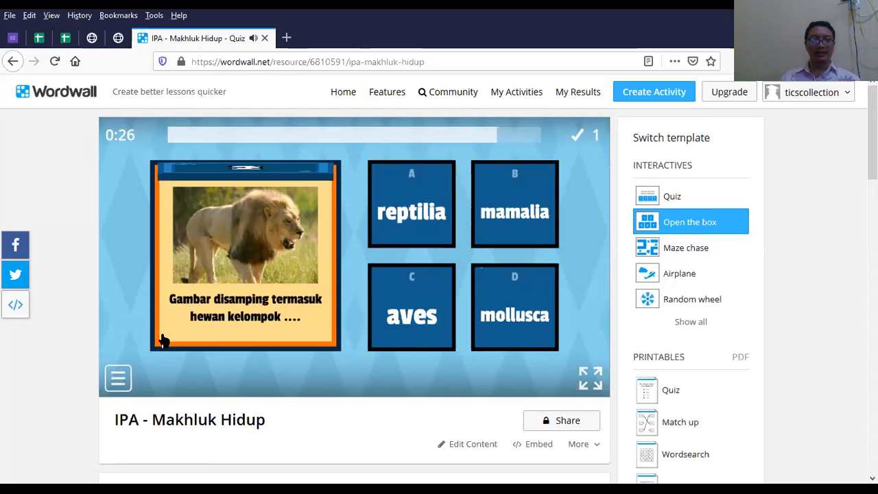
Check the sharing choices for the Open the box version and close them without sharing
scroll(576, 303, "down", 3)
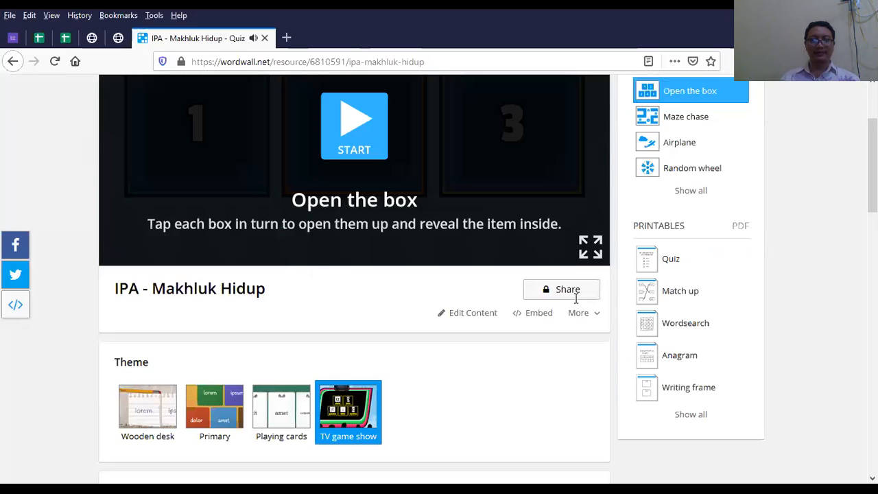
left_click(561, 289)
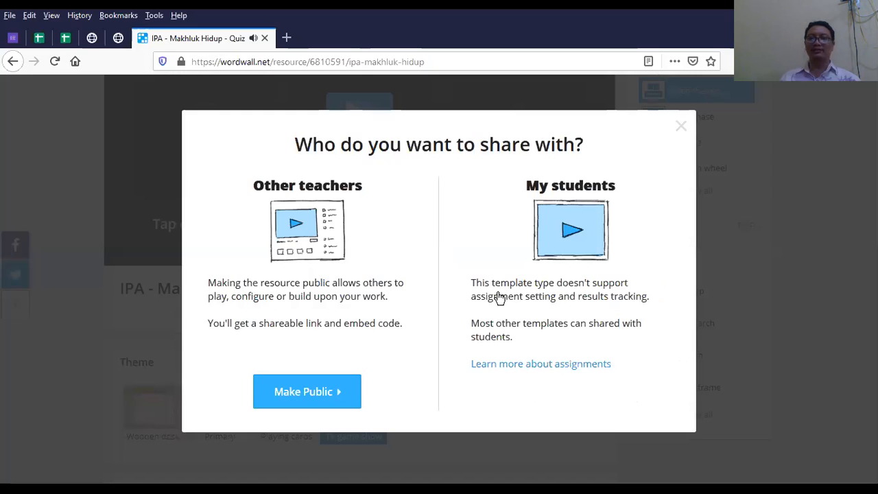
left_click(733, 191)
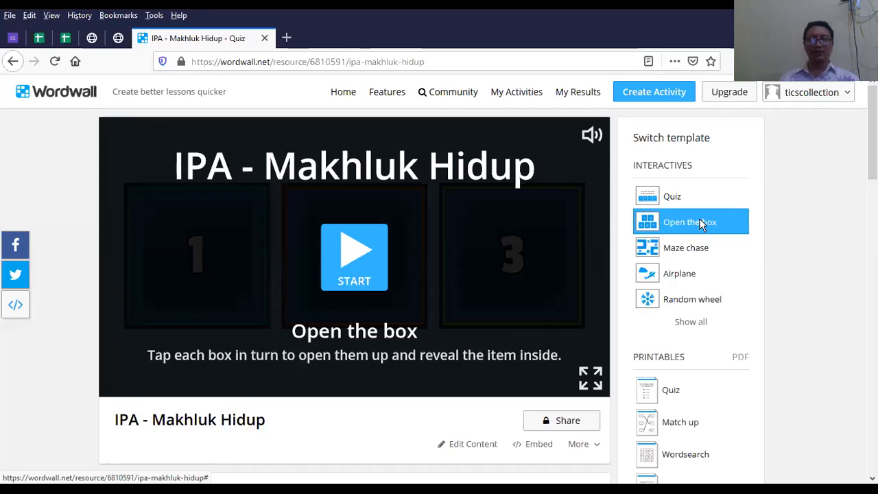
Switch the activity to the Maze chase template and start the game
scroll(538, 352, "down", 2)
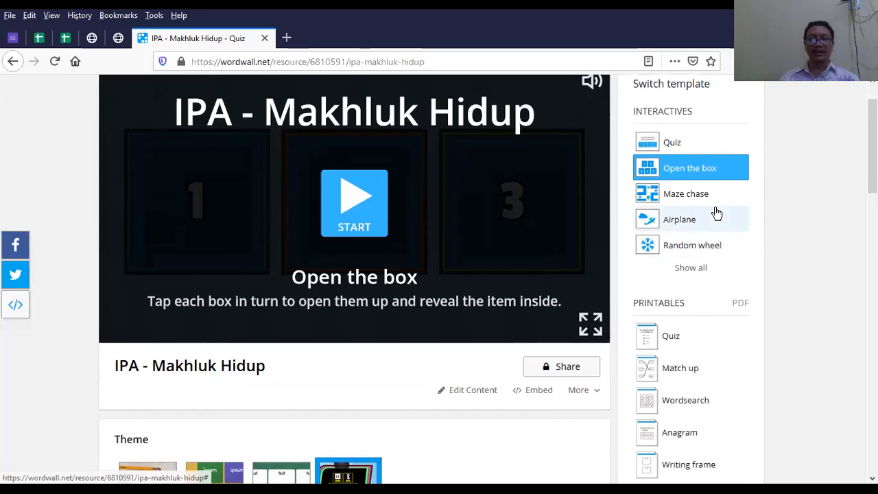
scroll(713, 212, "up", 2)
left_click(690, 254)
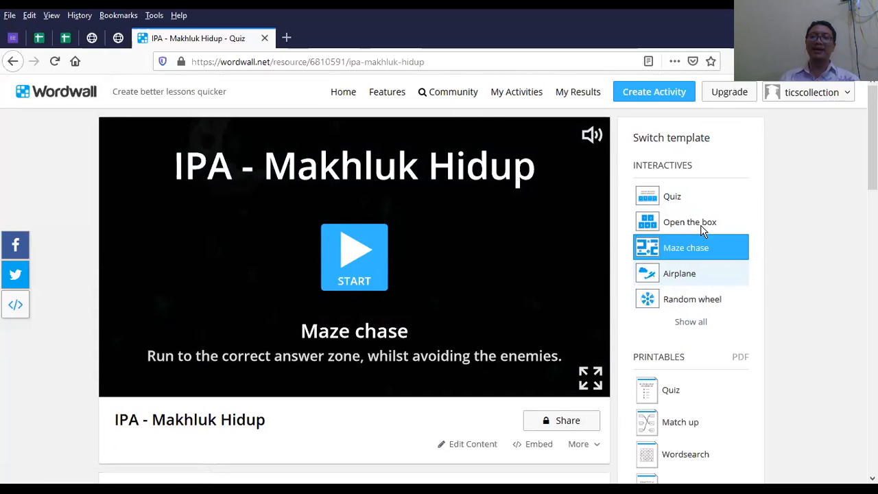
left_click(351, 260)
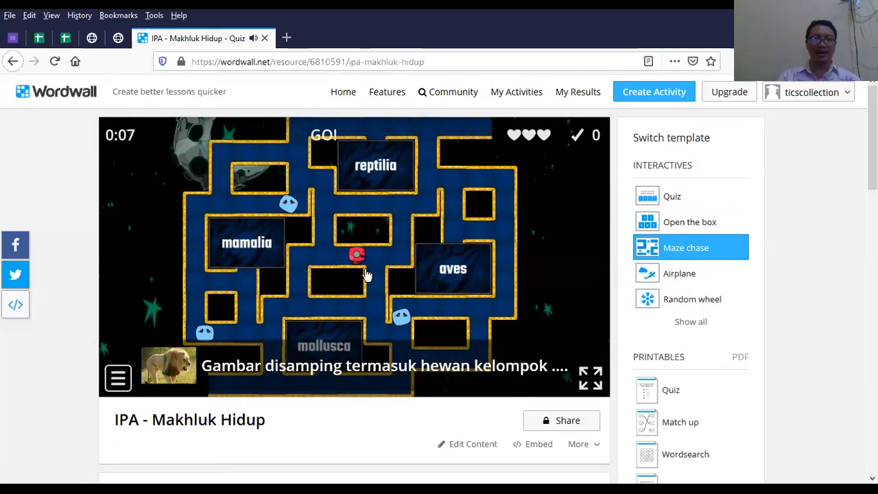
Steer the red character through the maze toward the mamalia zone to answer the lion question
key("Right")
key("Up")
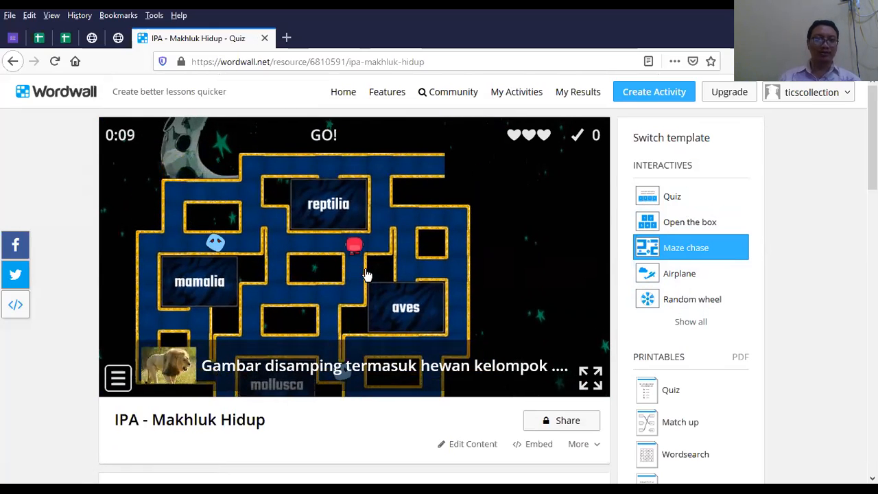
left_click(290, 245)
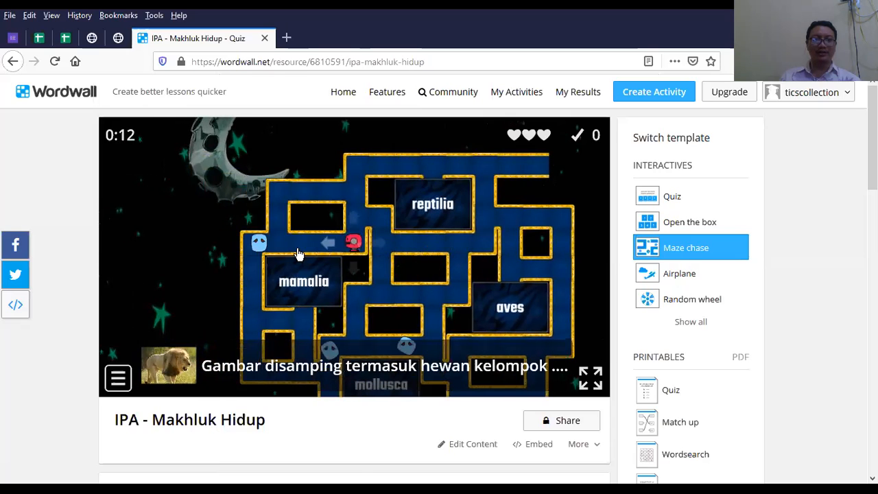
left_click(376, 230)
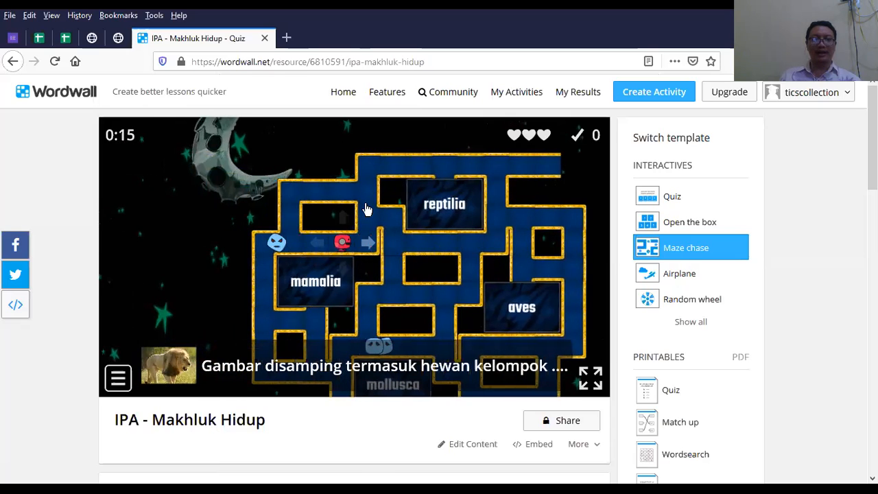
left_click(284, 261)
left_click(297, 286)
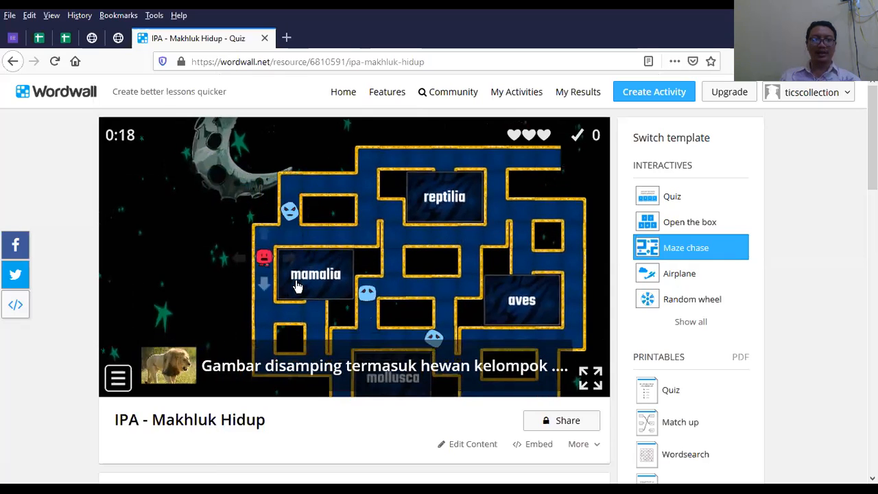
left_click(371, 256)
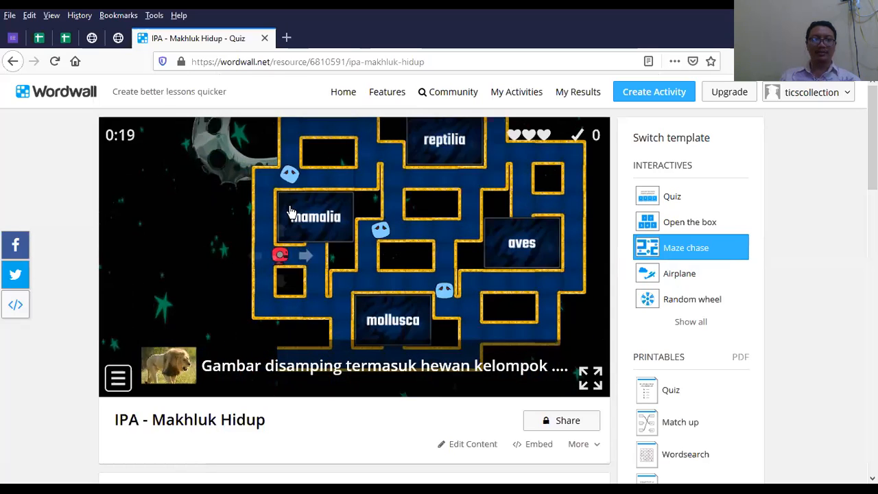
left_click(328, 228)
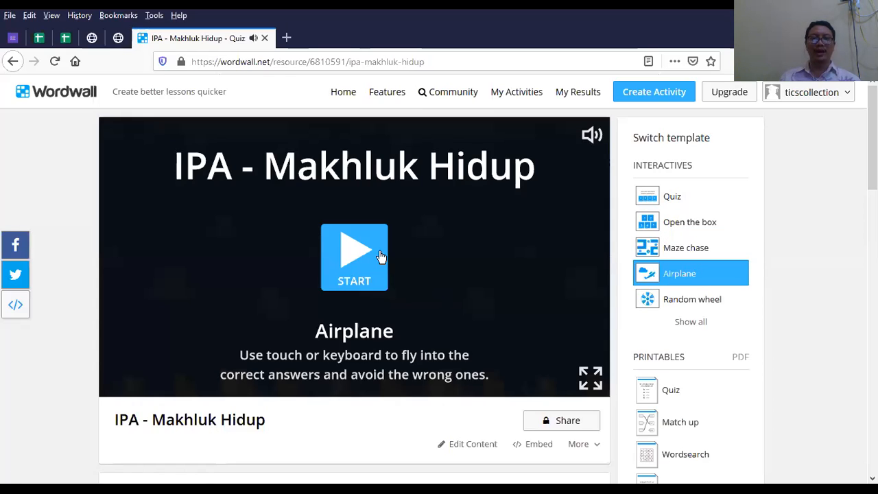
Start the Airplane version of the activity and fly the plane into a correct answer
left_click(405, 259)
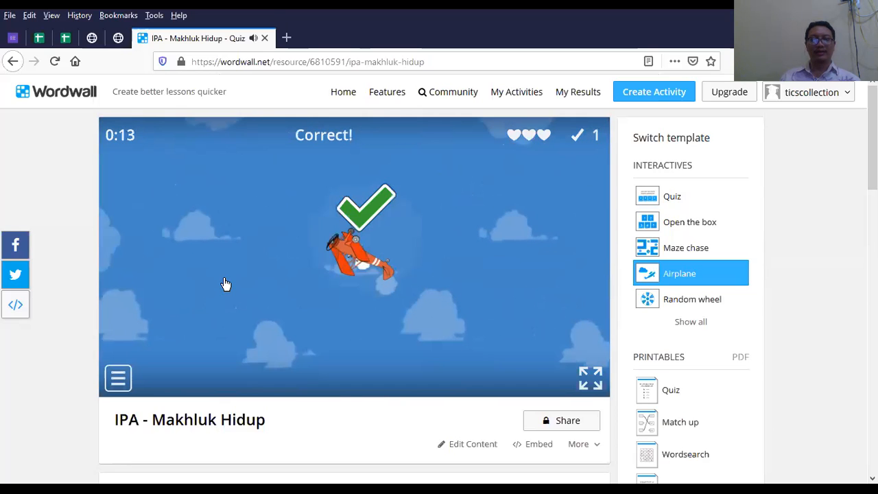
scroll(710, 221, "down", 2)
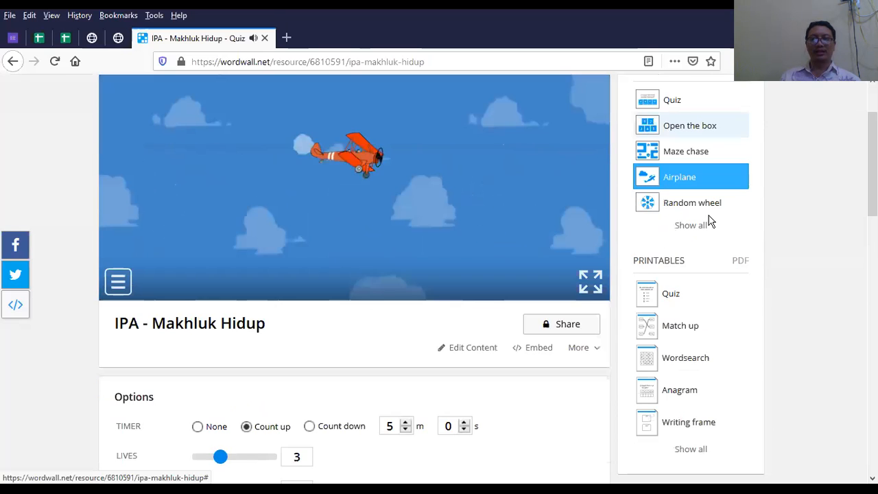
scroll(707, 241, "up", 1)
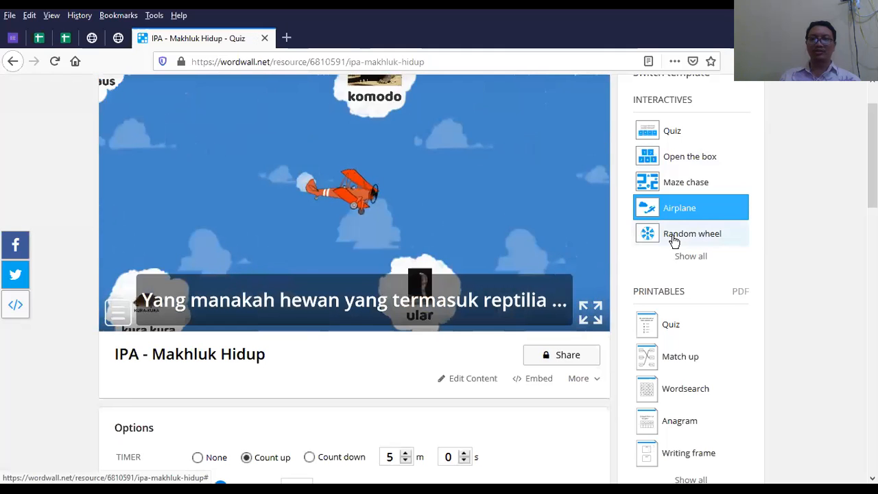
Switch the activity to the Find the match template and match the snail question with mollusca
left_click(691, 258)
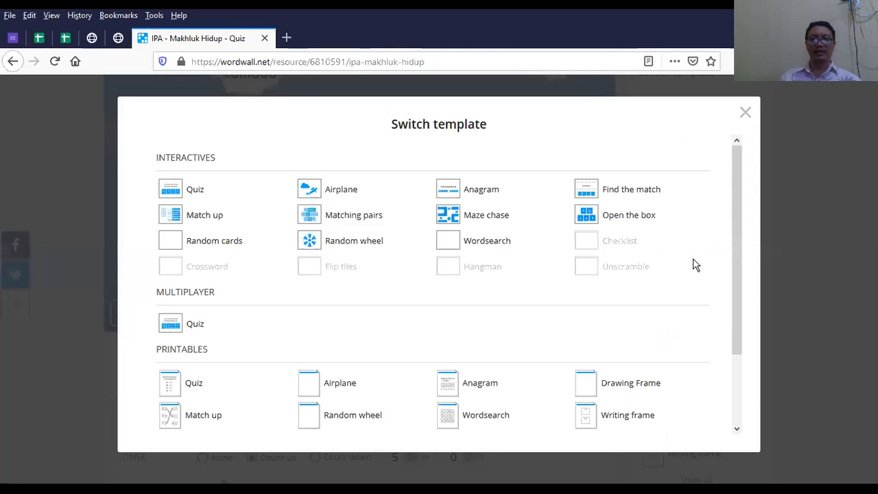
key("Escape")
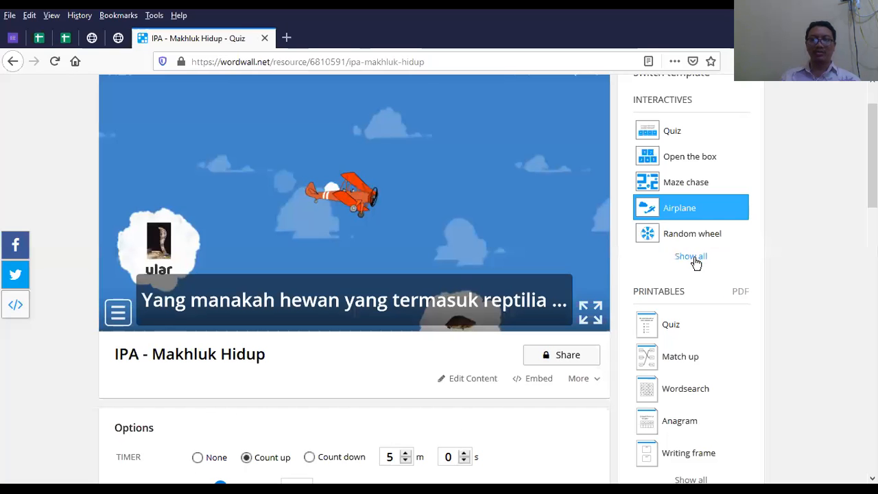
left_click(693, 258)
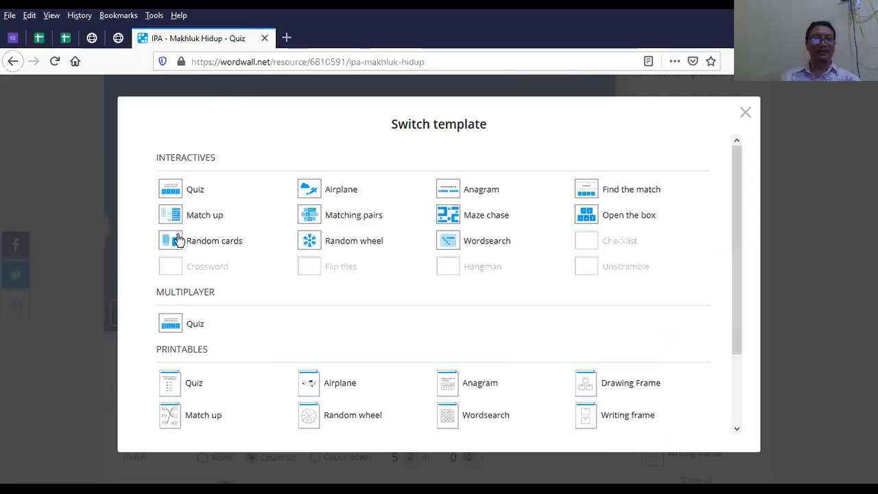
left_click(582, 185)
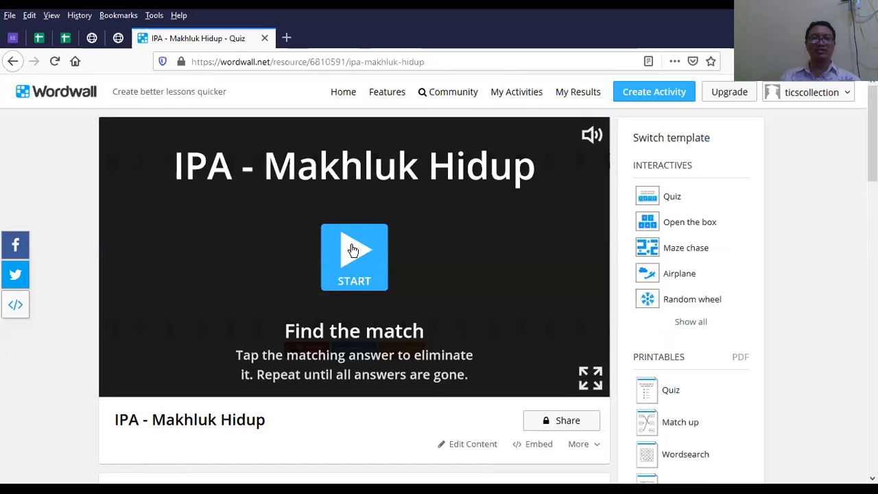
left_click(385, 273)
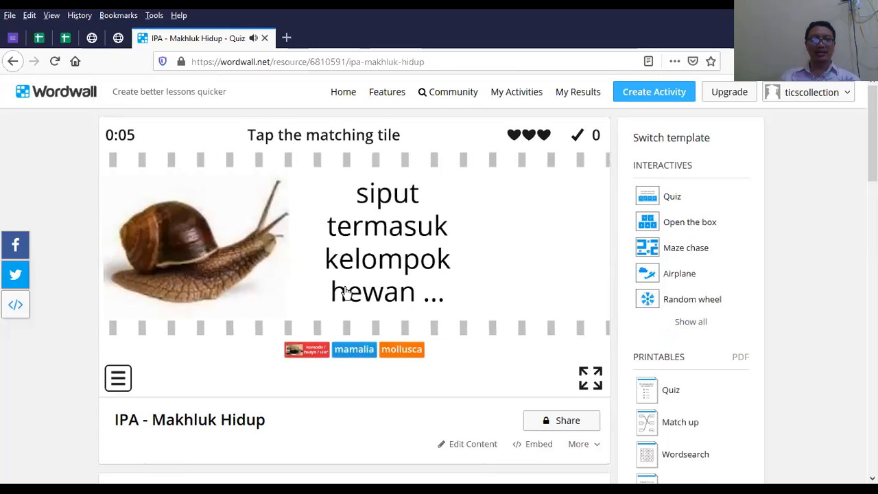
left_click(403, 349)
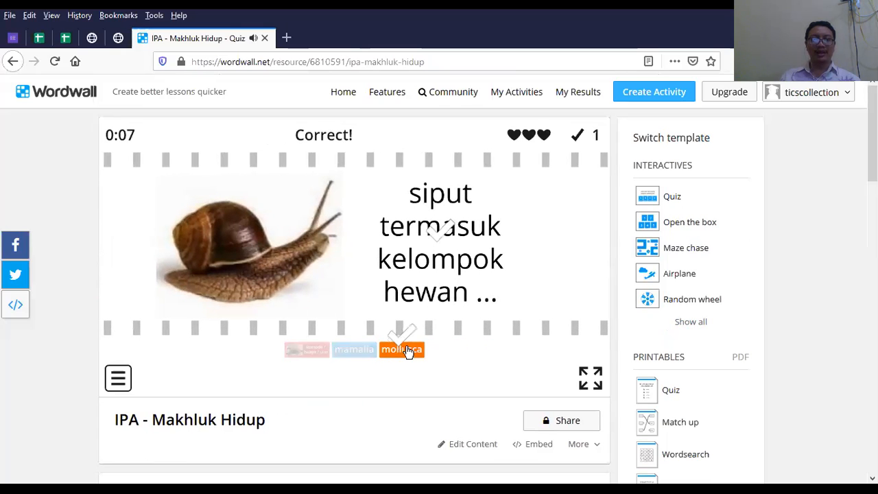
Switch the activity to the Match up template from the complete template list and start it
left_click(690, 324)
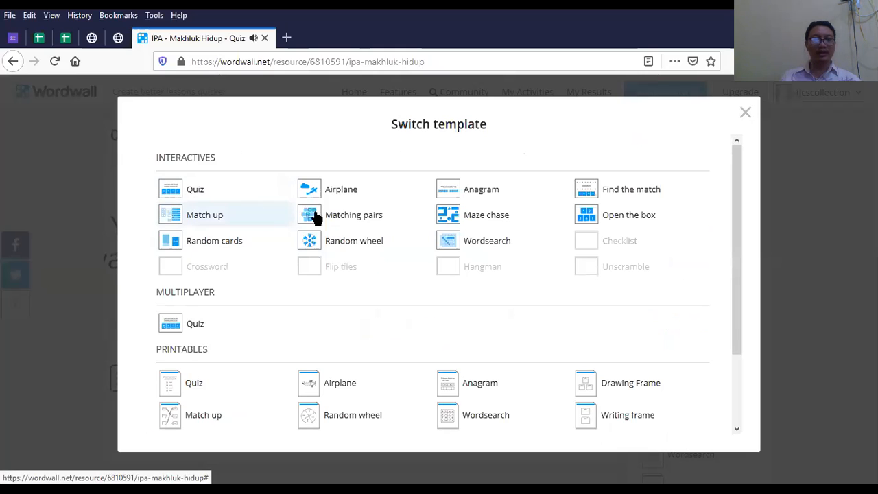
left_click(229, 226)
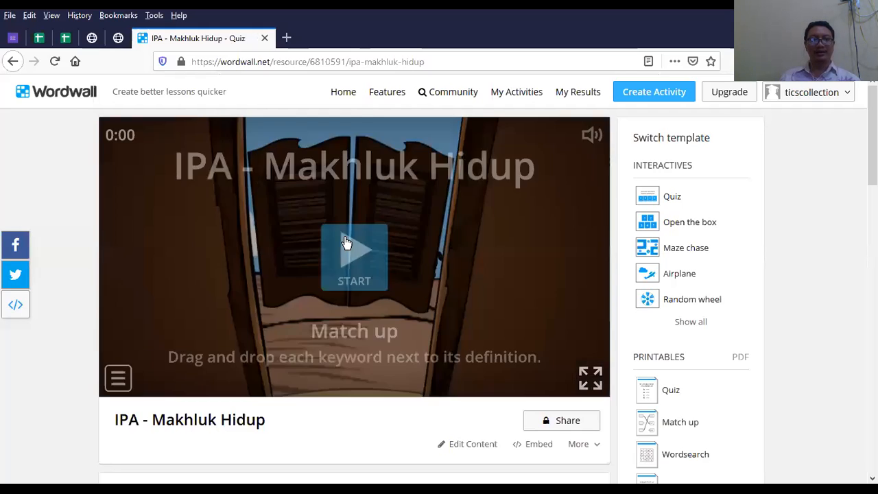
left_click(346, 242)
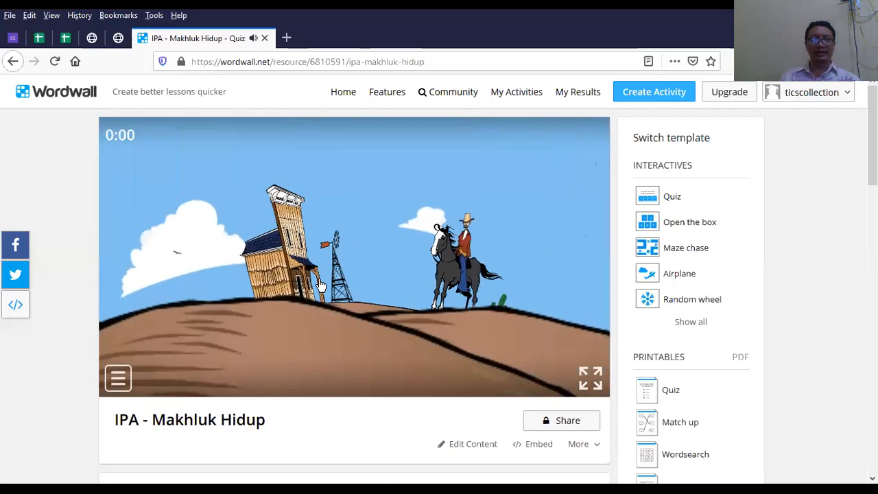
scroll(186, 362, "down", 3)
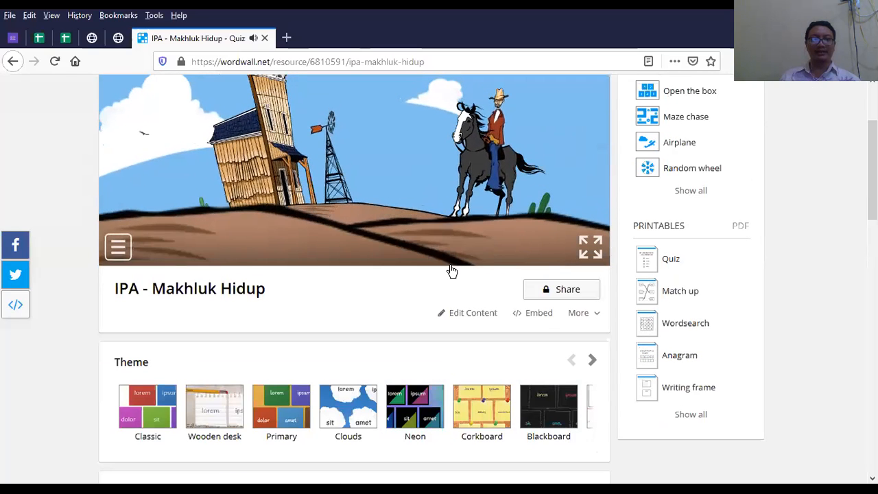
Match mollusca to the snail question, mamalia to the picture question and komodo / buaya / ular to the reptile question, and submit the answers
scroll(442, 244, "up", 3)
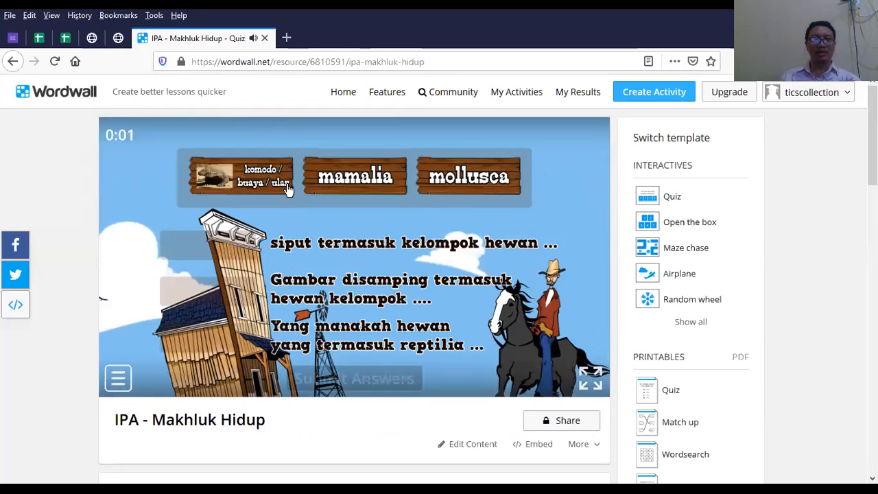
left_click_drag(457, 197, 204, 265)
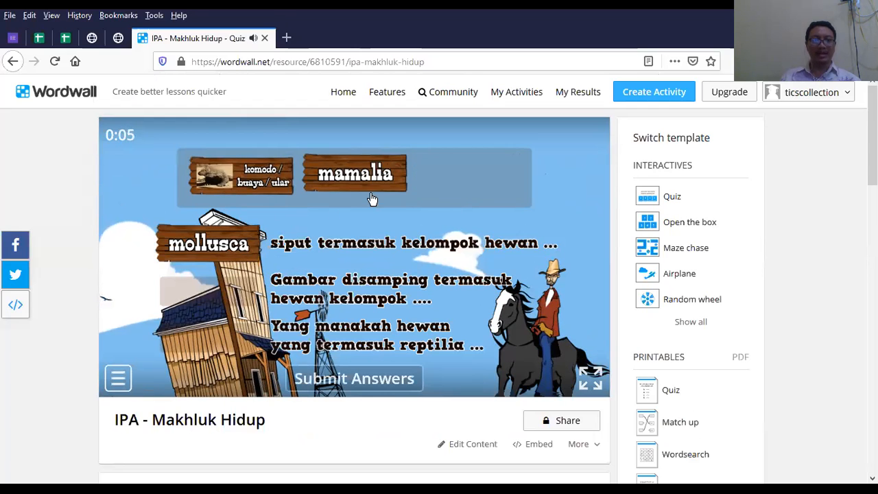
left_click_drag(378, 176, 376, 234)
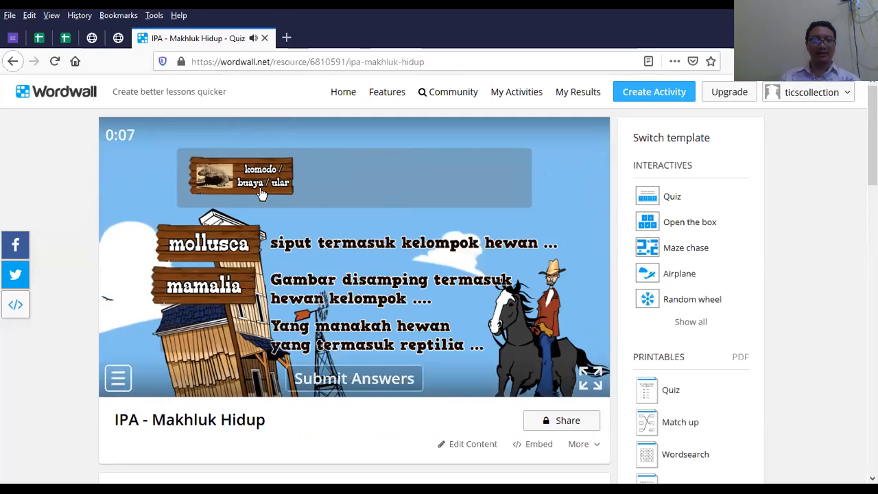
left_click_drag(274, 194, 267, 312)
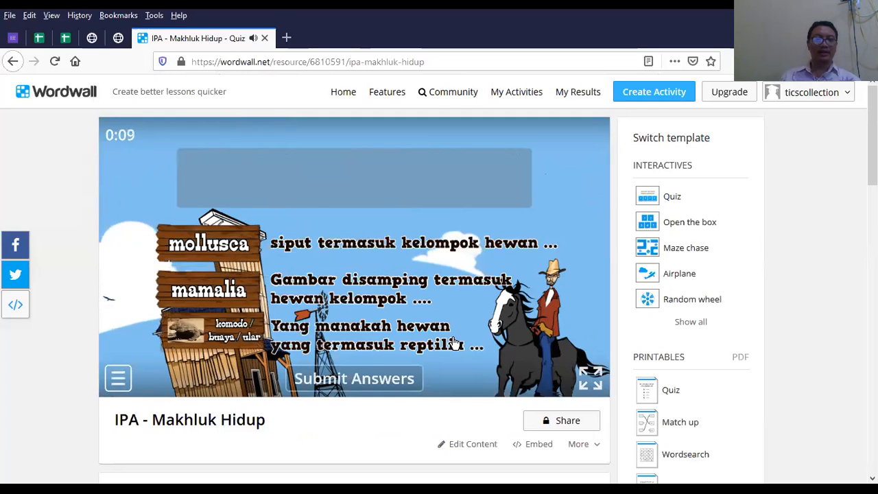
left_click(371, 372)
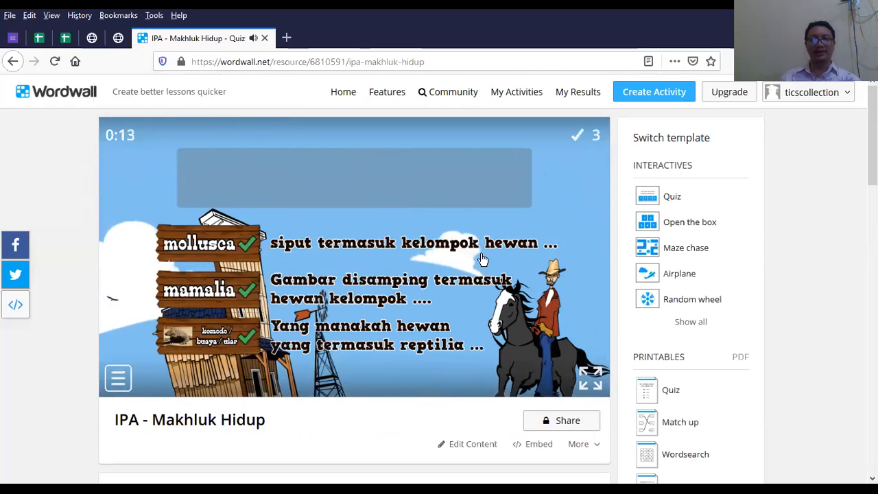
Switch the activity to the Anagram template and unscramble the lion question's letters into mamalia
left_click(693, 322)
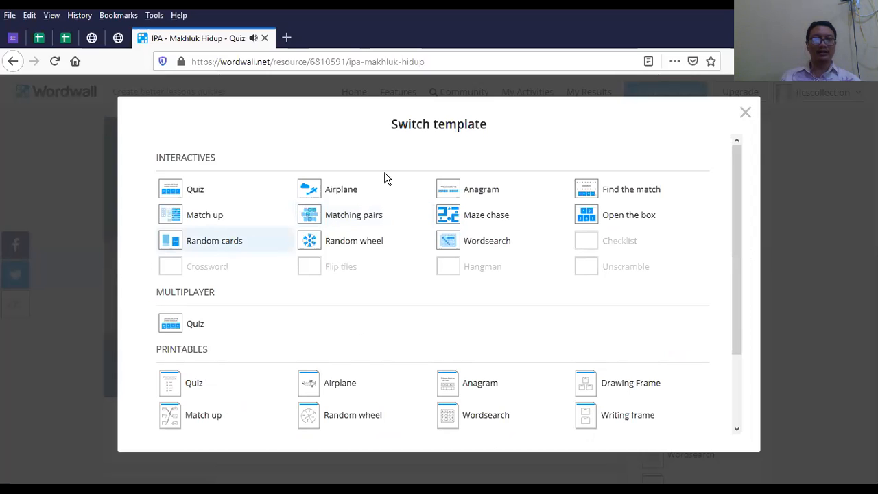
left_click(470, 191)
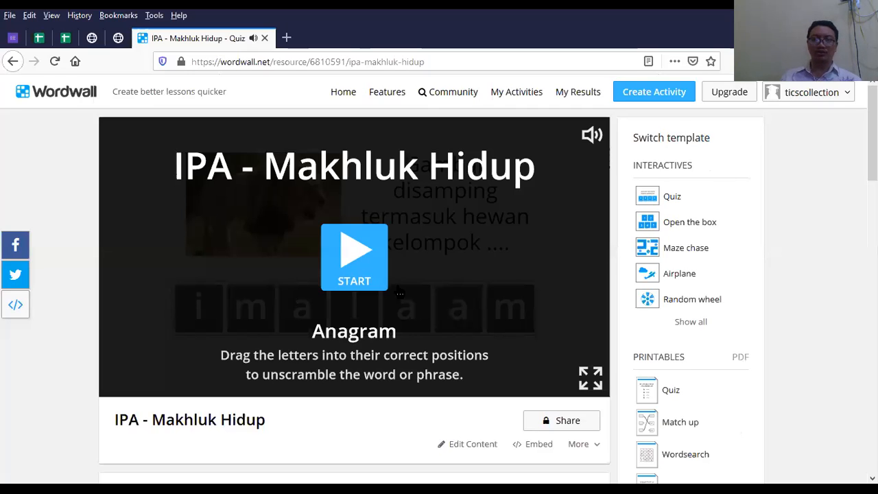
left_click(401, 243)
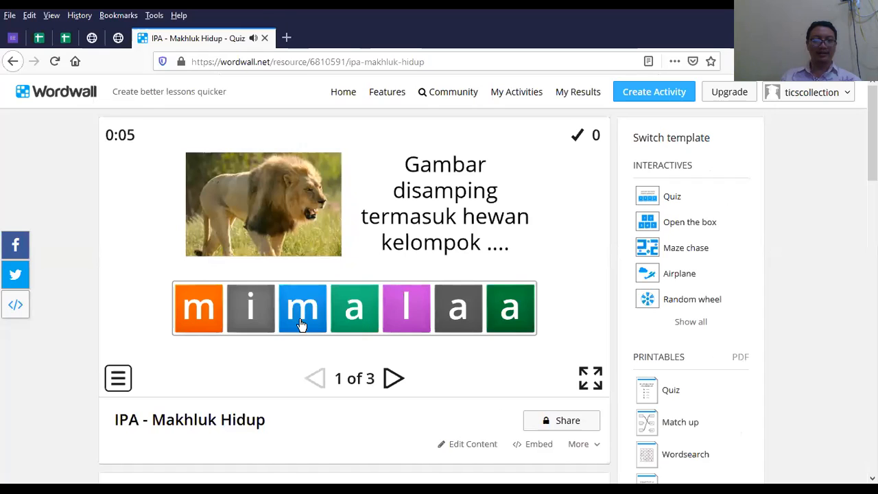
left_click_drag(361, 310, 425, 316)
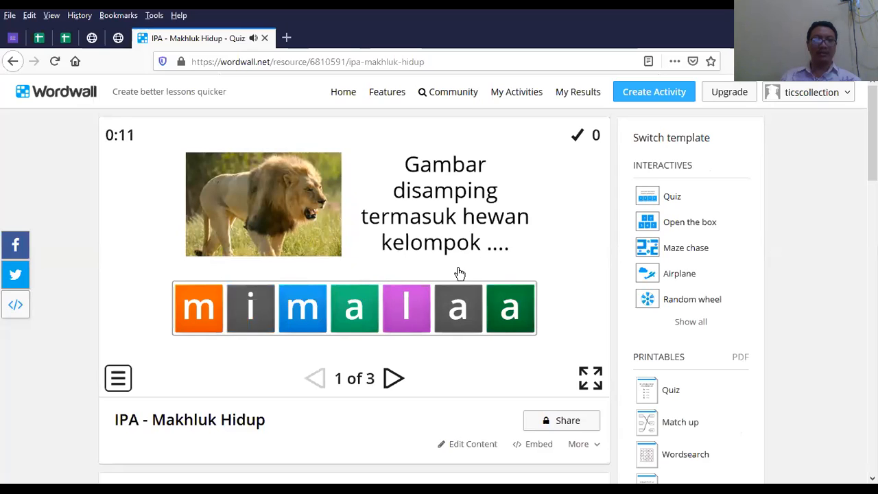
left_click_drag(251, 309, 487, 315)
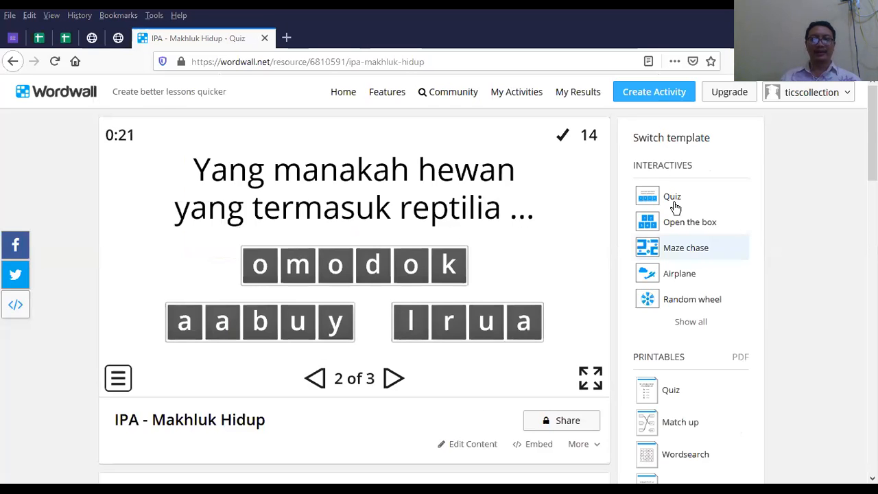
Share the activity with students as an assignment and set its results title to "hasil quiz kelas 7e"
scroll(604, 213, "down", 3)
scroll(677, 199, "up", 3)
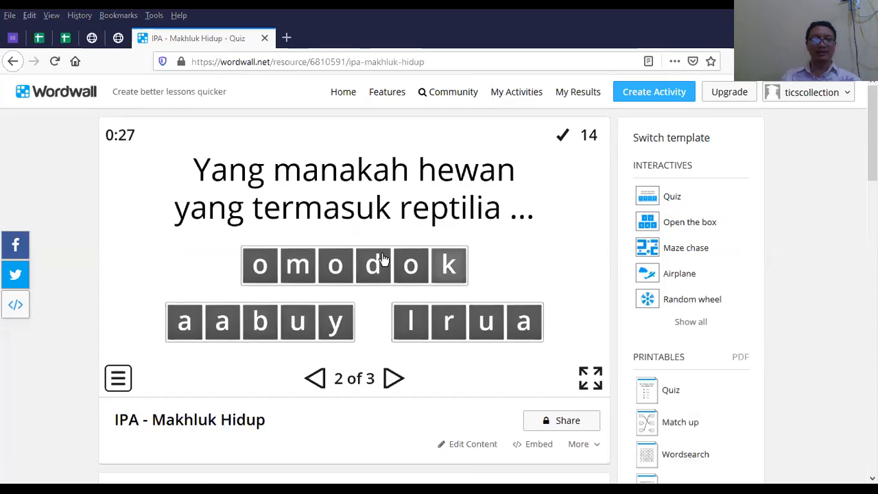
scroll(522, 268, "down", 2)
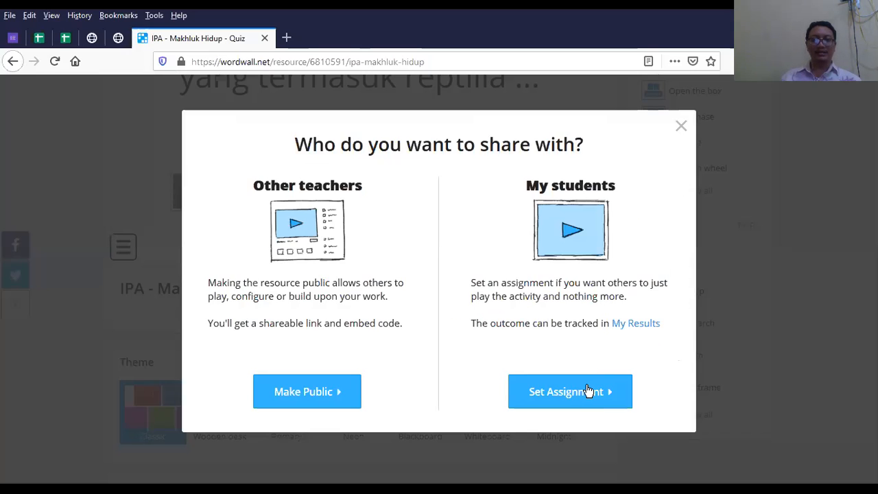
left_click(590, 390)
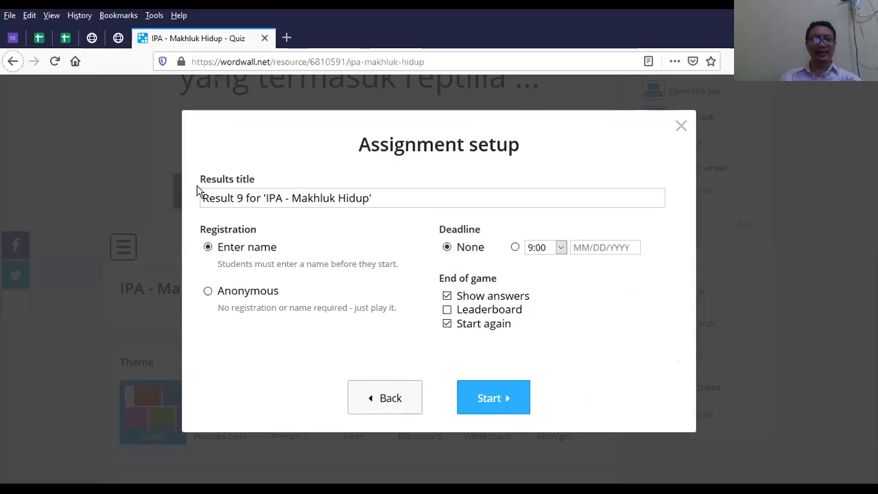
left_click_drag(371, 195, 194, 198)
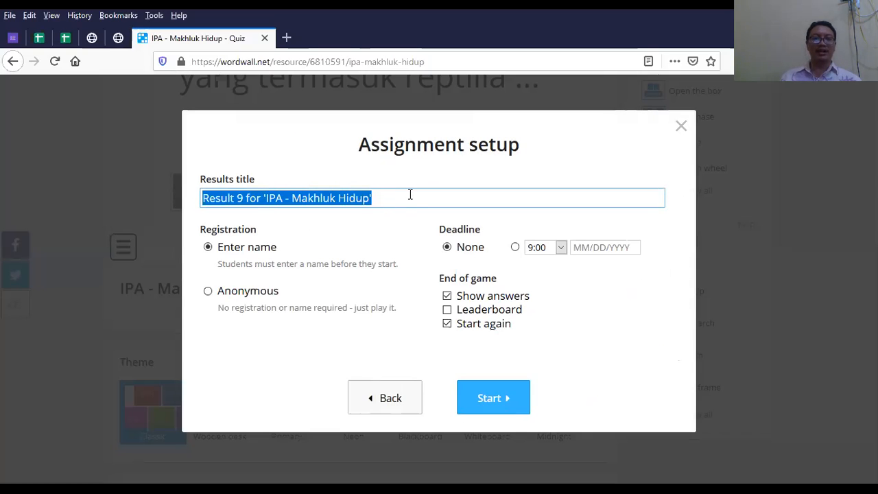
key("BackSpace")
type("hasil quiz kelas 7e")
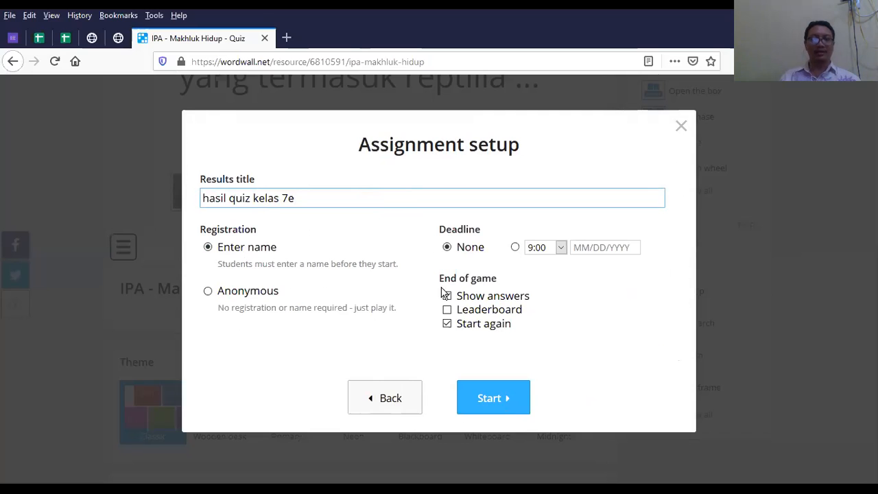
Create the assignment with the end-of-game leaderboard enabled and select its student link
left_click(447, 310)
left_click(488, 404)
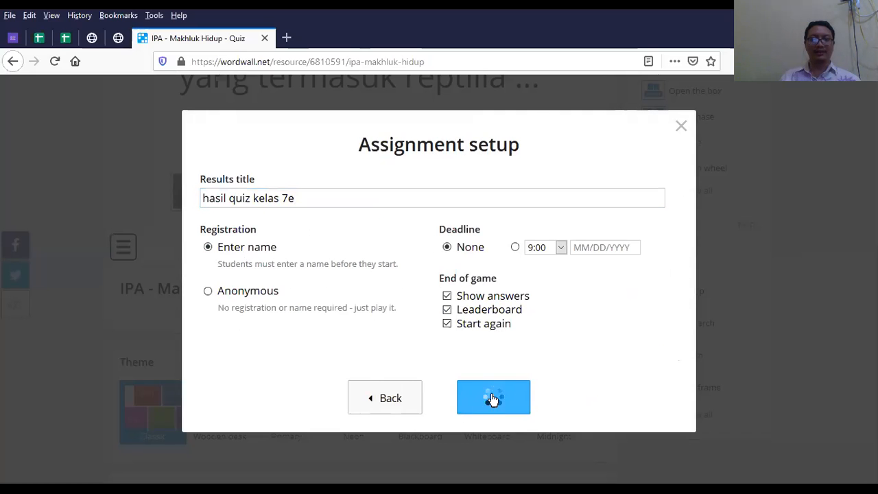
left_click_drag(546, 246, 287, 261)
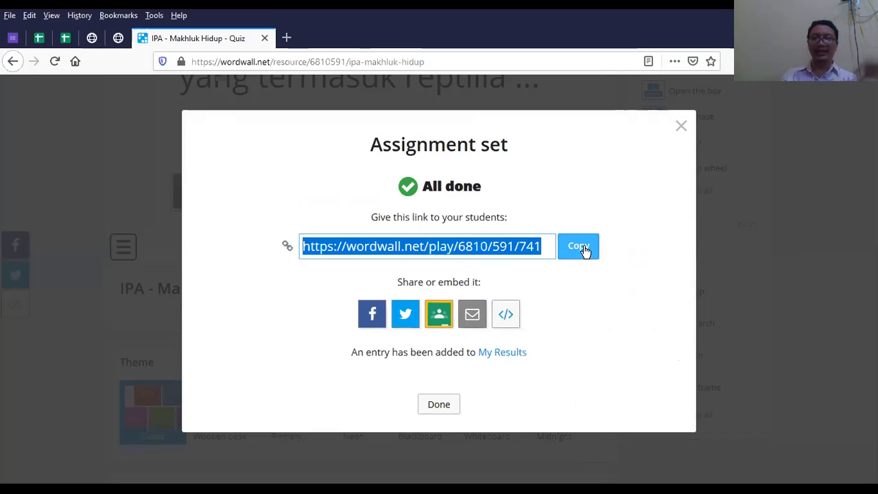
left_click(682, 127)
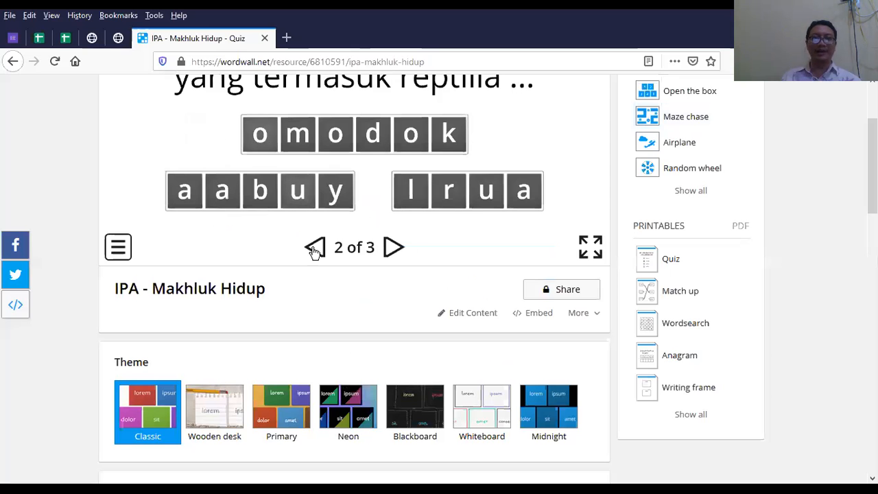
Review the complete list of interactive, multiplayer and printable templates available for the activity
scroll(420, 255, "up", 3)
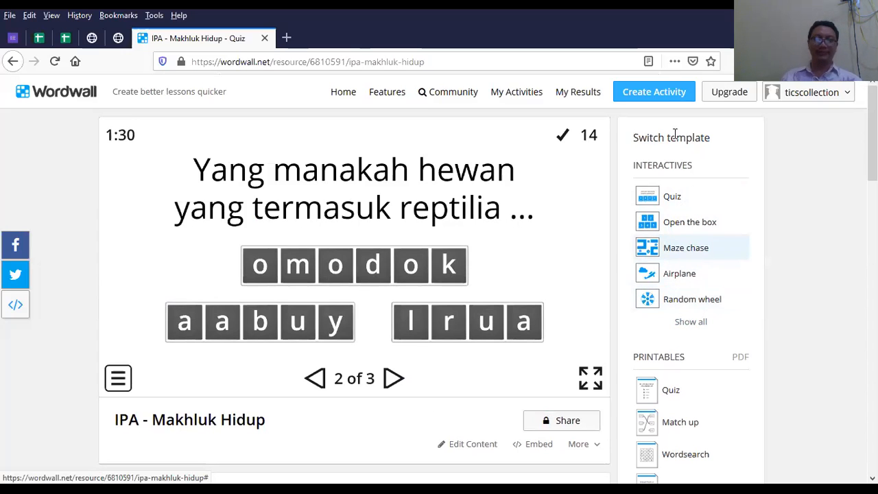
left_click(699, 325)
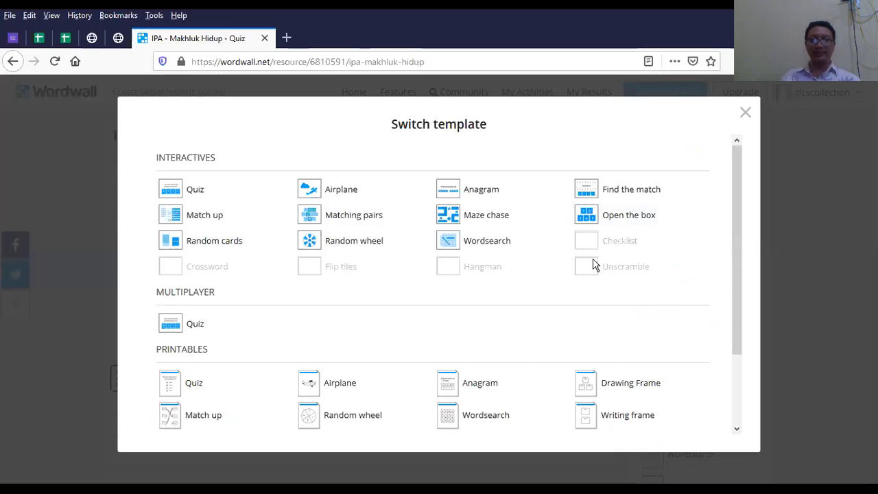
left_click(745, 112)
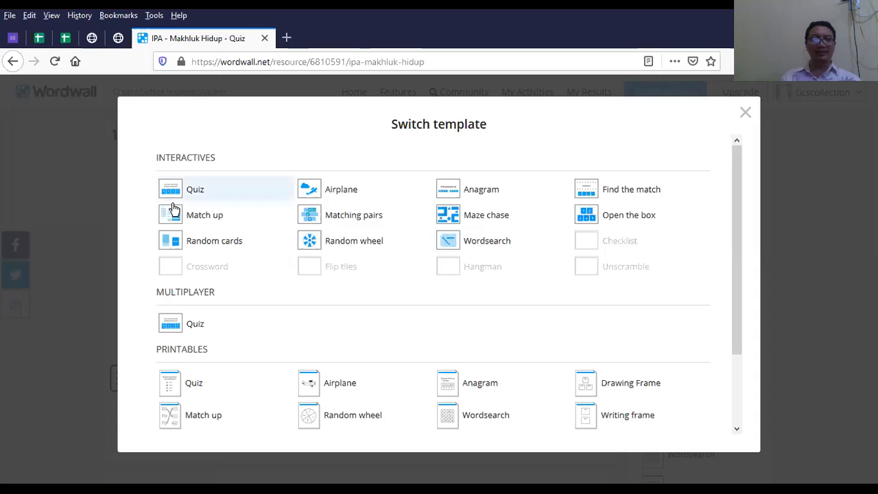
scroll(206, 339, "down", 3)
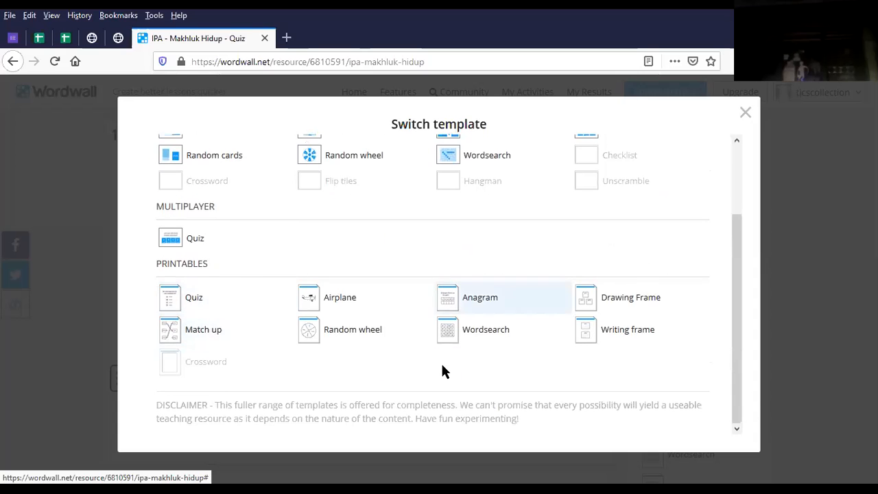
scroll(412, 281, "up", 3)
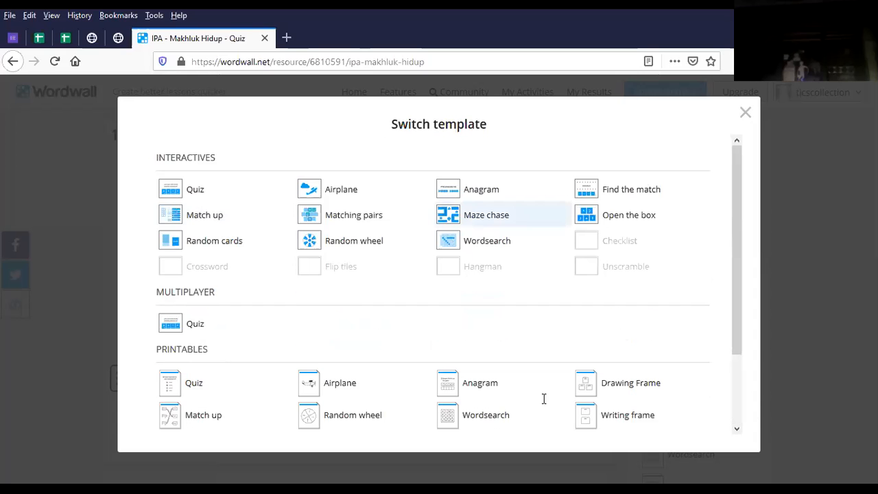
scroll(384, 334, "down", 2)
scroll(305, 247, "up", 2)
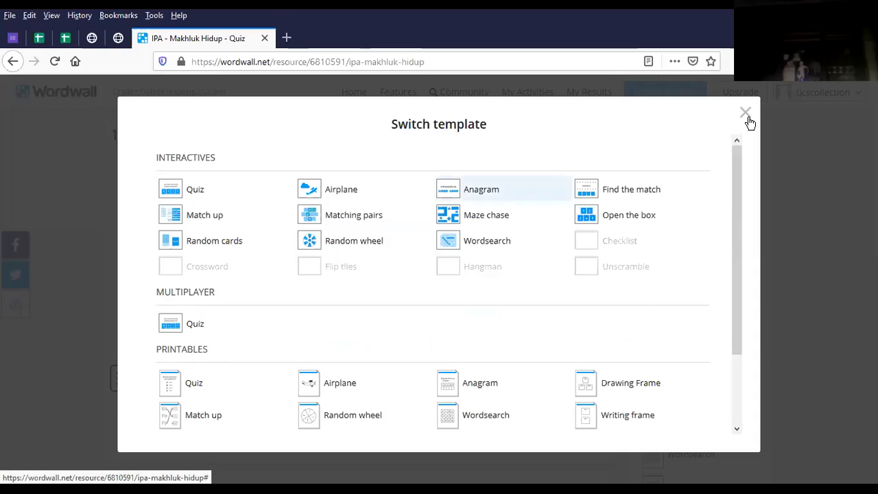
left_click(684, 216)
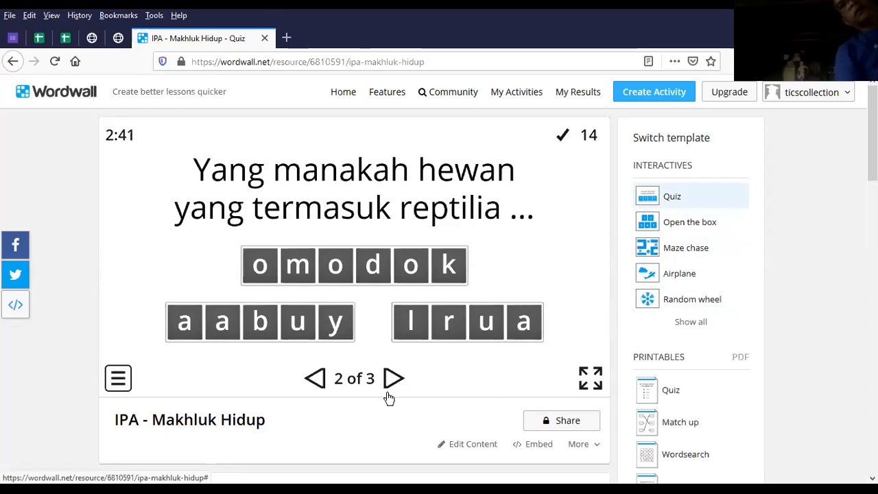
Return to the first anagram question and restart the activity
left_click(319, 379)
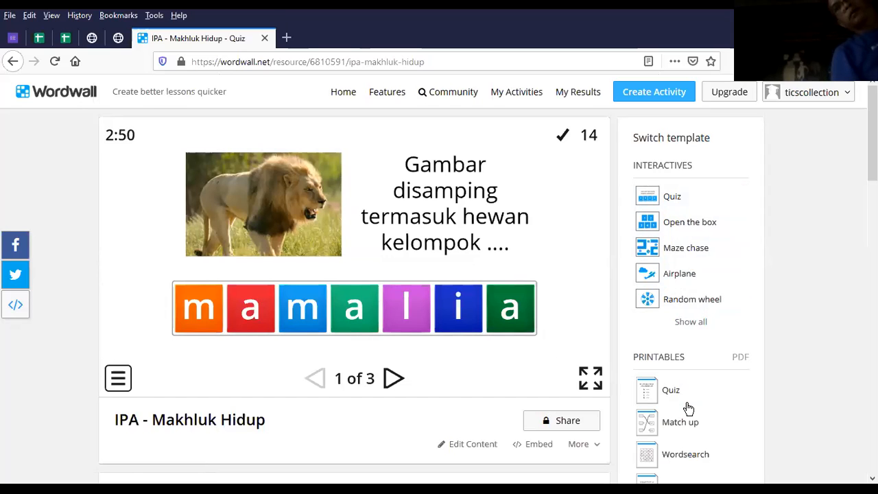
left_click(117, 378)
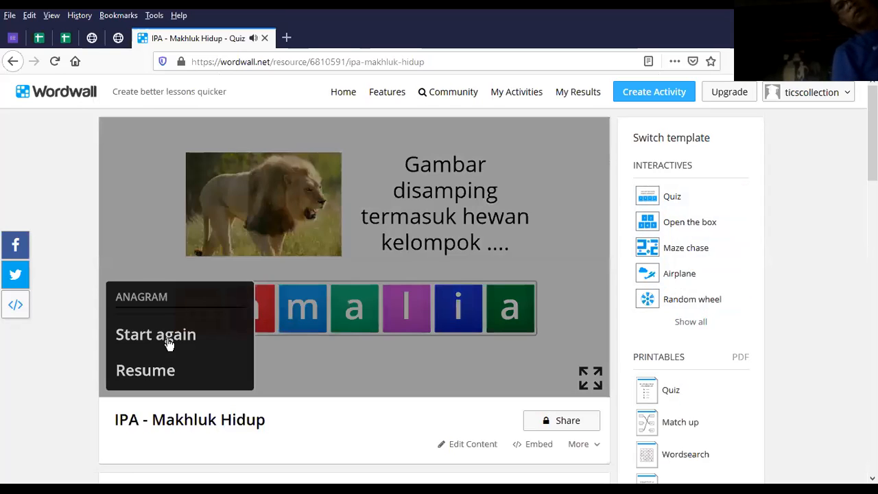
left_click(170, 342)
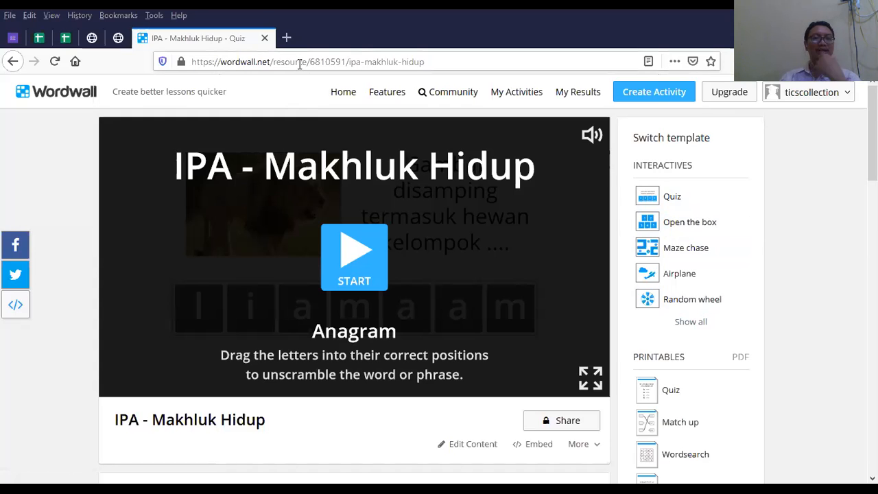
left_click(287, 39)
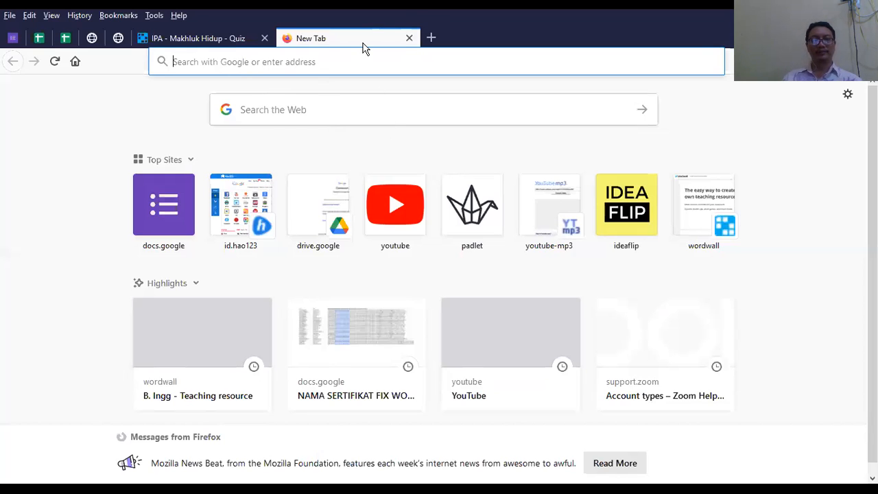
key("ctrl+Page_Up")
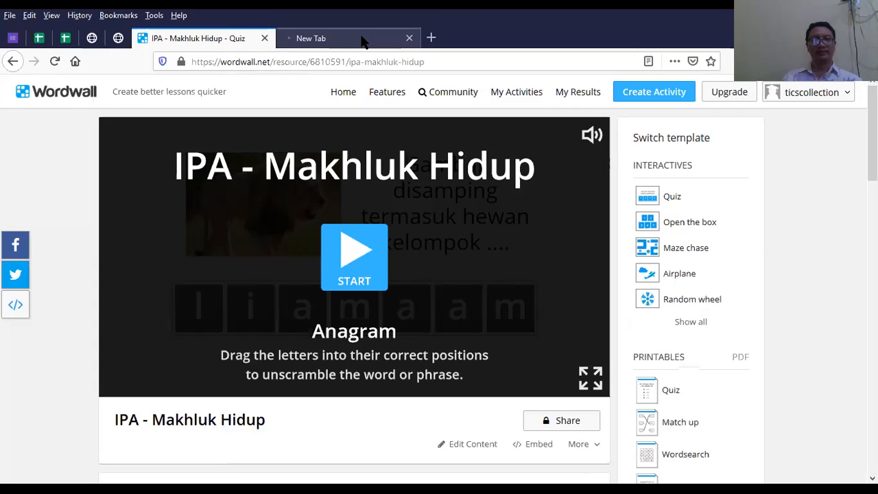
key("ctrl+Page_Down")
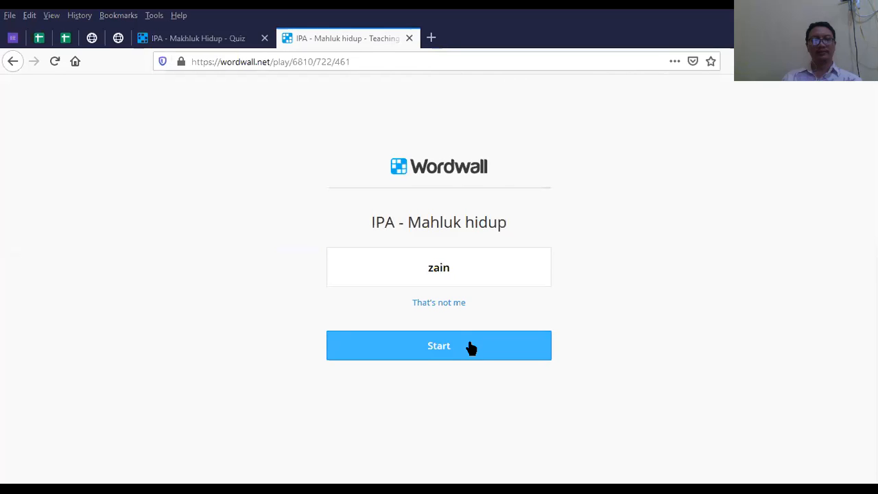
left_click(409, 39)
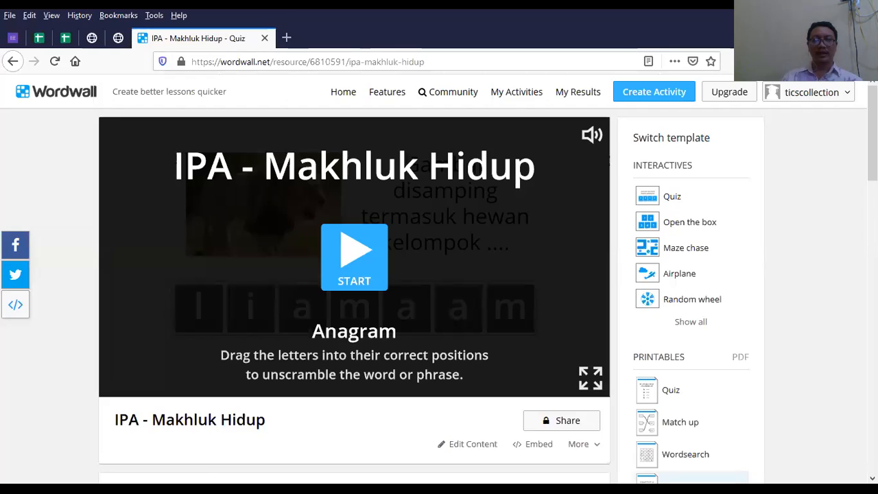
left_click(701, 406)
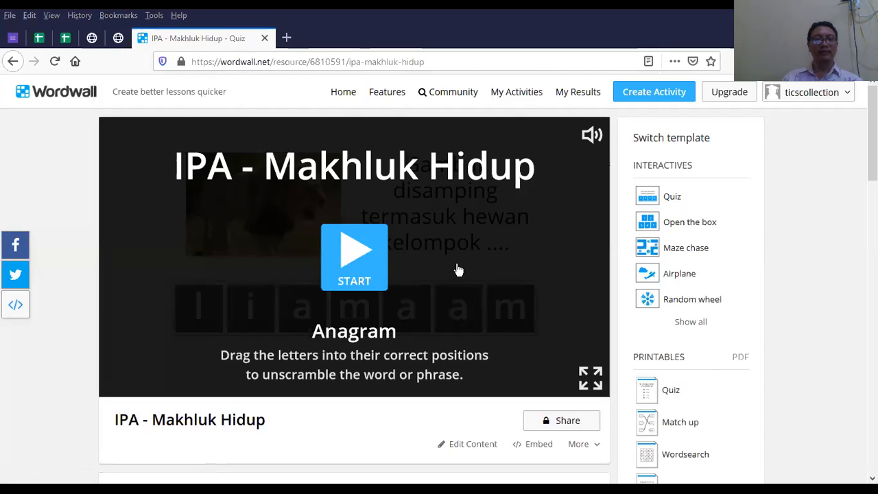
left_click(287, 38)
type("https://wordwall.net/play/6810/722/461")
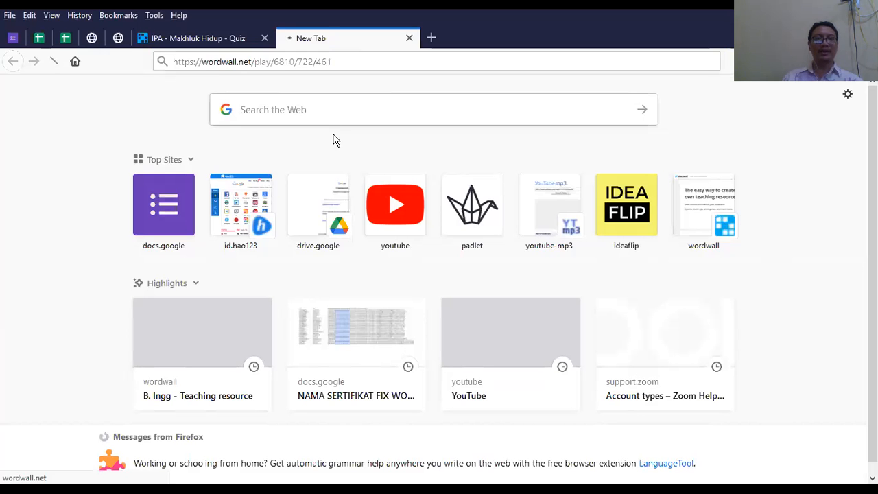
key("Return")
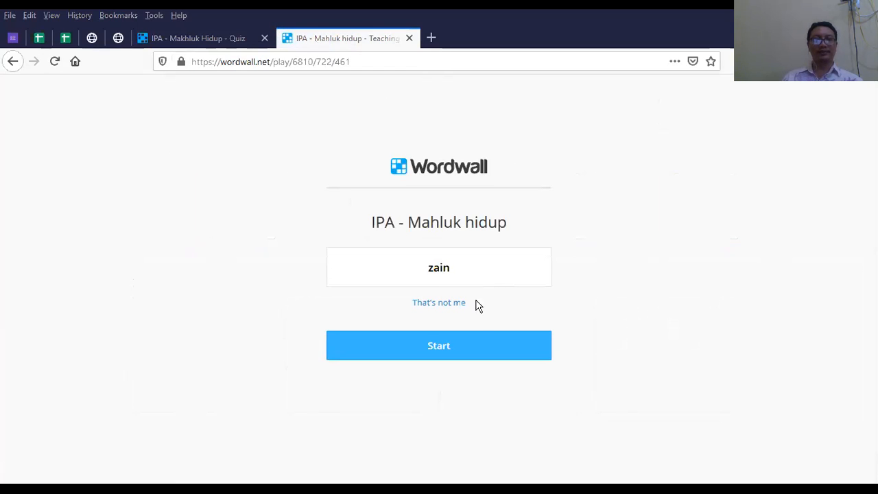
Start the shared IPA - Mahluk hidup Airplane game with the remembered student name, try it out, and close its tab
left_click(465, 346)
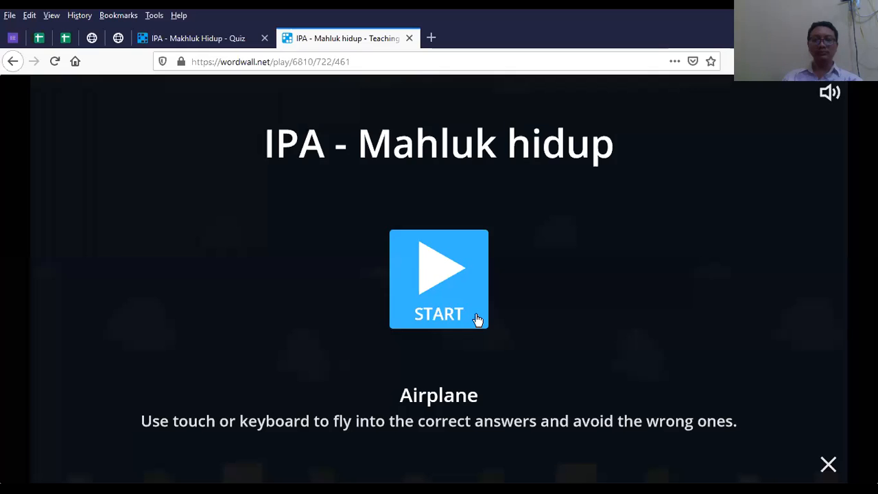
left_click(453, 275)
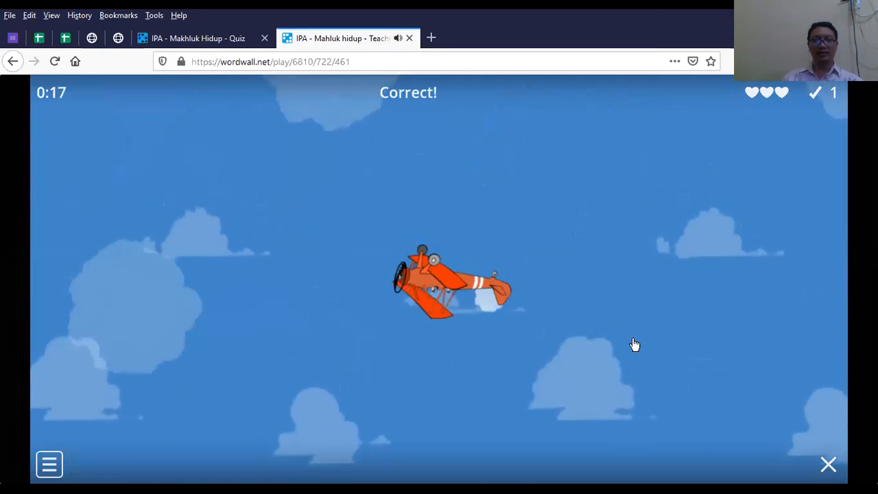
left_click(409, 38)
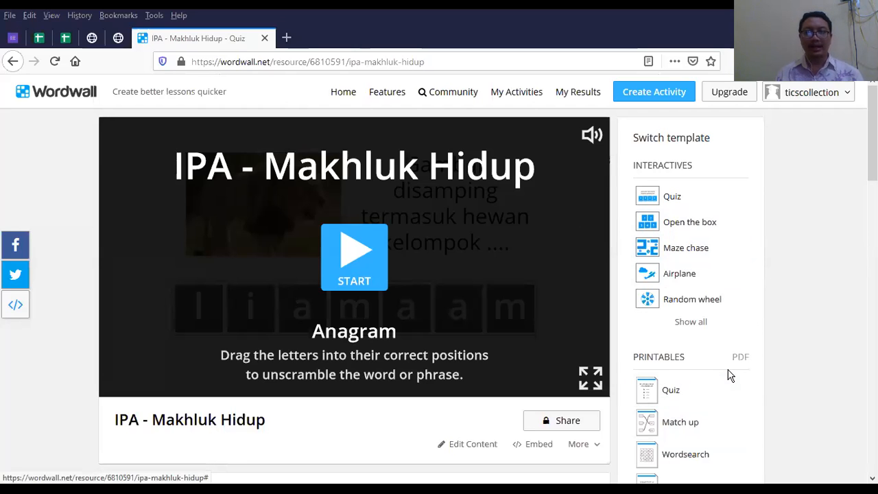
Switch the IPA - Makhluk Hidup activity to the printable Quiz template
scroll(725, 363, "down", 4)
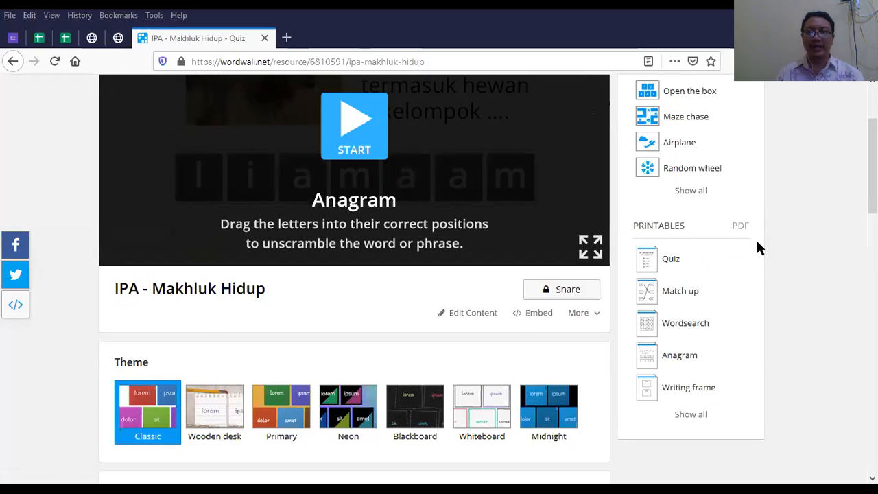
scroll(707, 284, "up", 3)
scroll(672, 257, "down", 3)
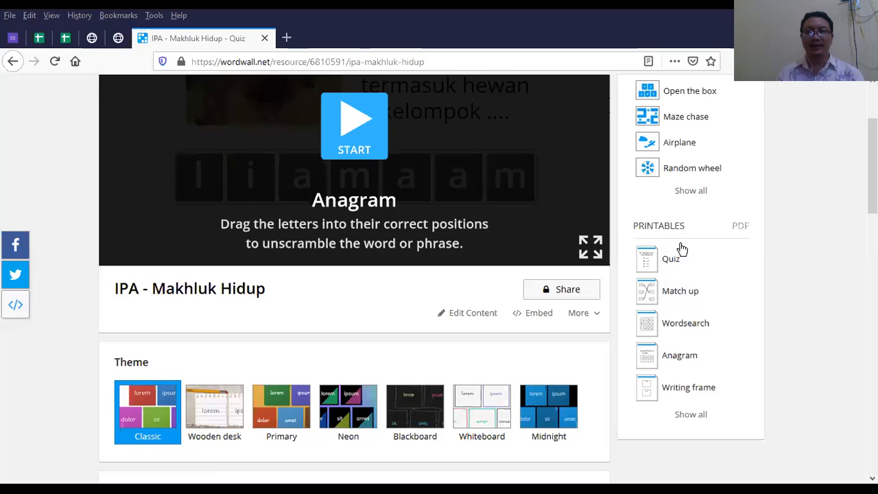
scroll(506, 217, "up", 4)
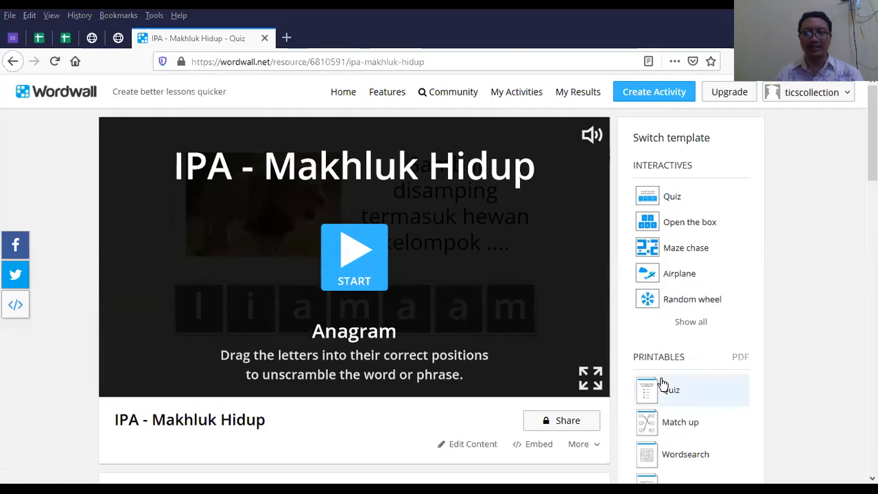
scroll(669, 363, "down", 2)
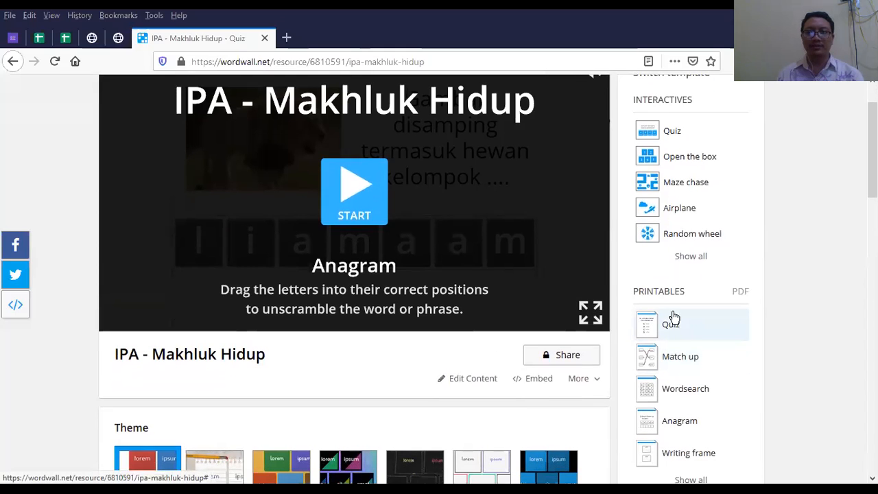
scroll(673, 322, "down", 4)
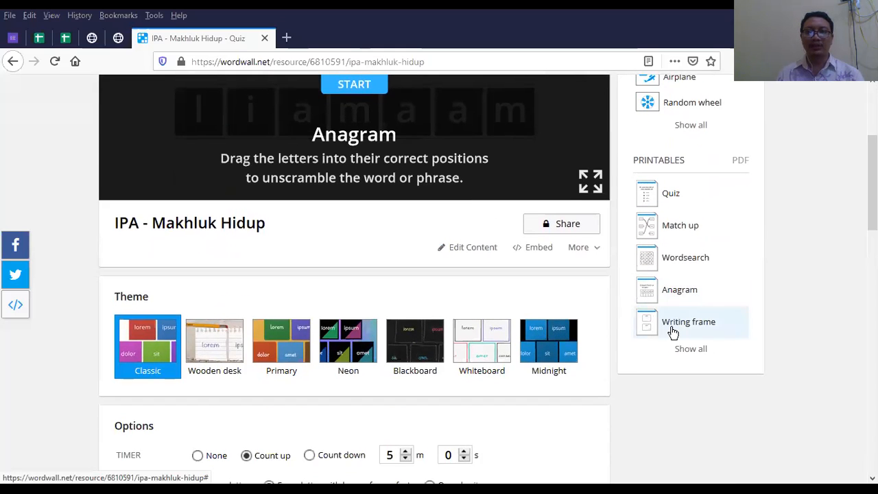
scroll(673, 332, "up", 2)
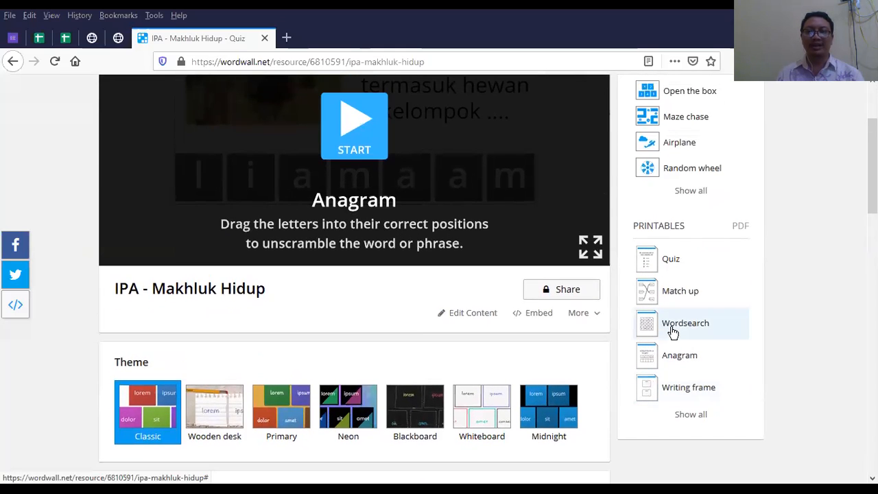
left_click(679, 273)
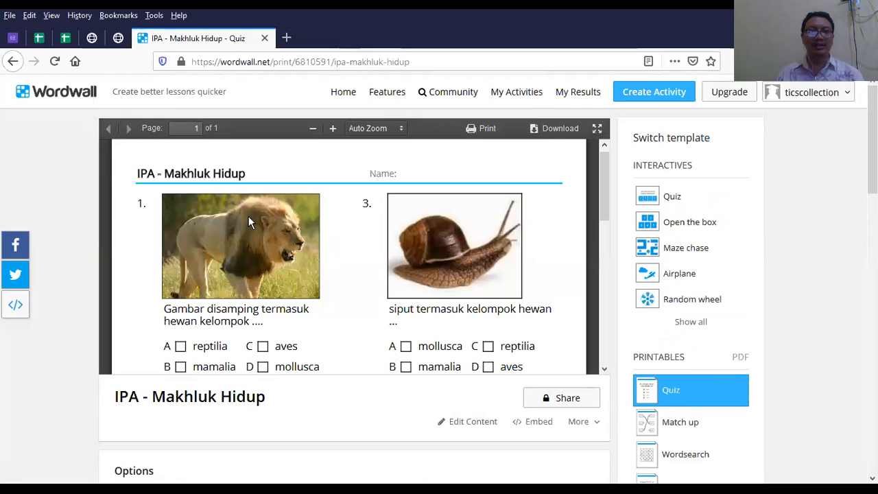
Review the questions, pictures and answer checkboxes throughout the printable quiz worksheet
scroll(261, 216, "down", 3)
scroll(267, 240, "down", 3)
scroll(278, 257, "up", 6)
scroll(282, 227, "down", 3)
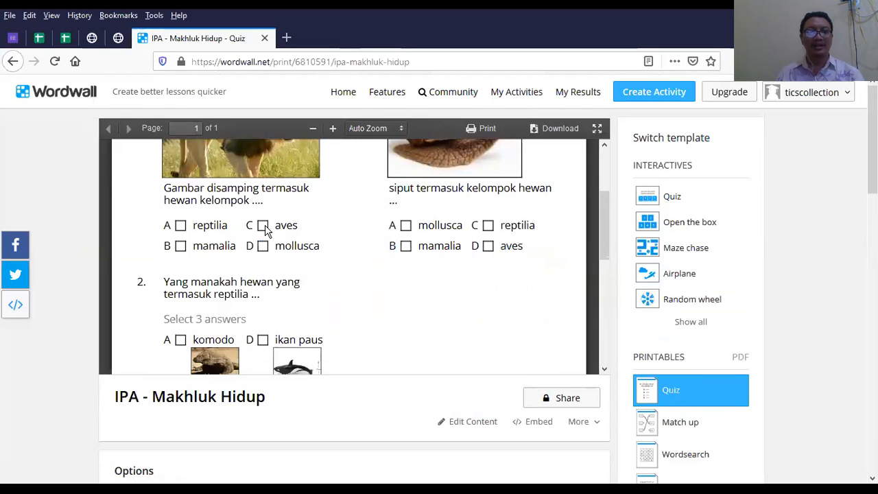
scroll(355, 222, "up", 4)
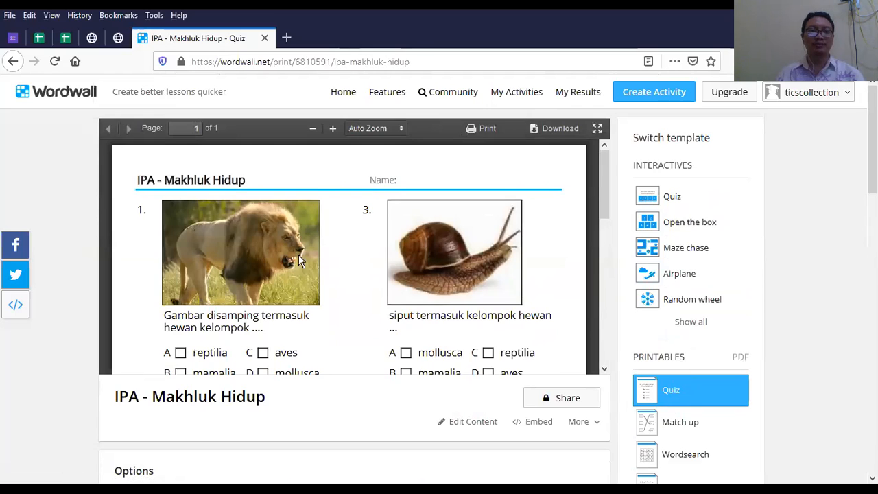
scroll(323, 243, "down", 5)
scroll(562, 252, "up", 2)
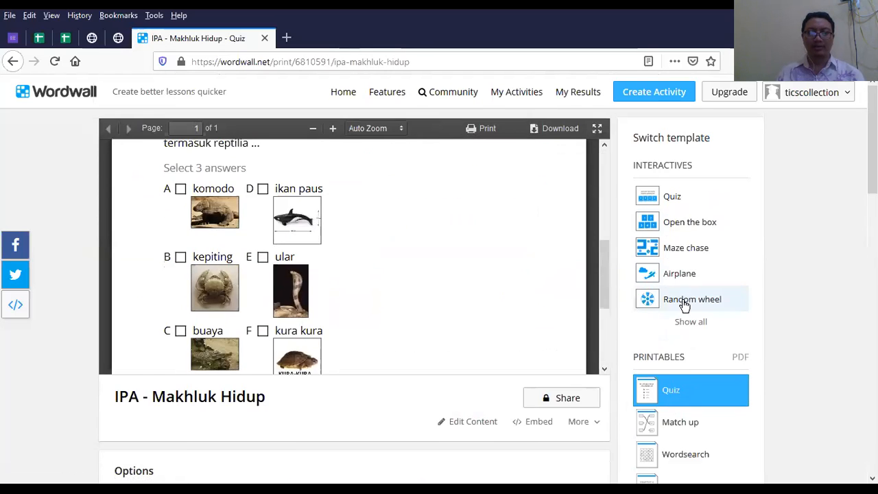
Switch the activity to the printable Match up template and review its answer and question boxes
scroll(714, 297, "down", 1)
scroll(714, 296, "down", 2)
left_click(682, 232)
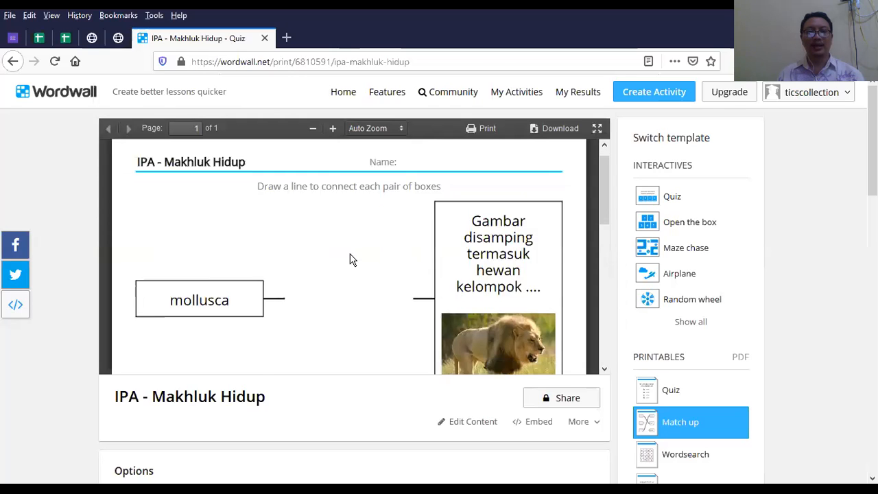
scroll(271, 240, "down", 3)
scroll(273, 213, "up", 1)
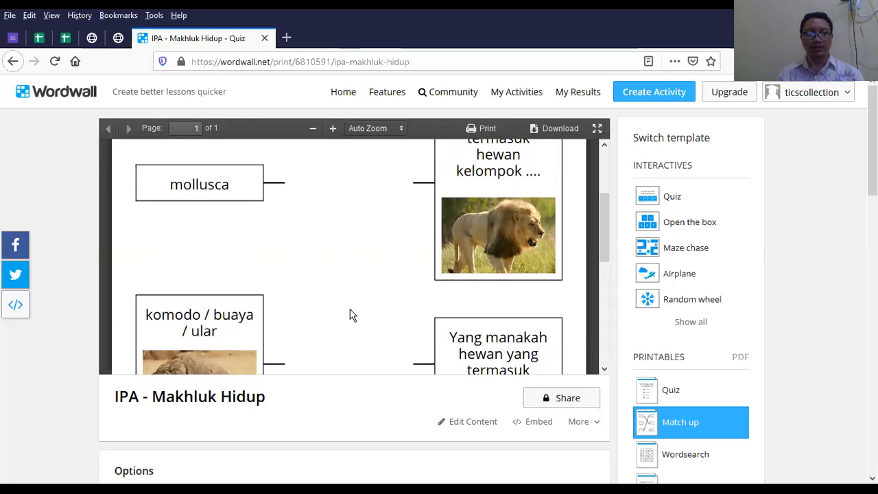
scroll(347, 305, "down", 3)
scroll(382, 311, "down", 4)
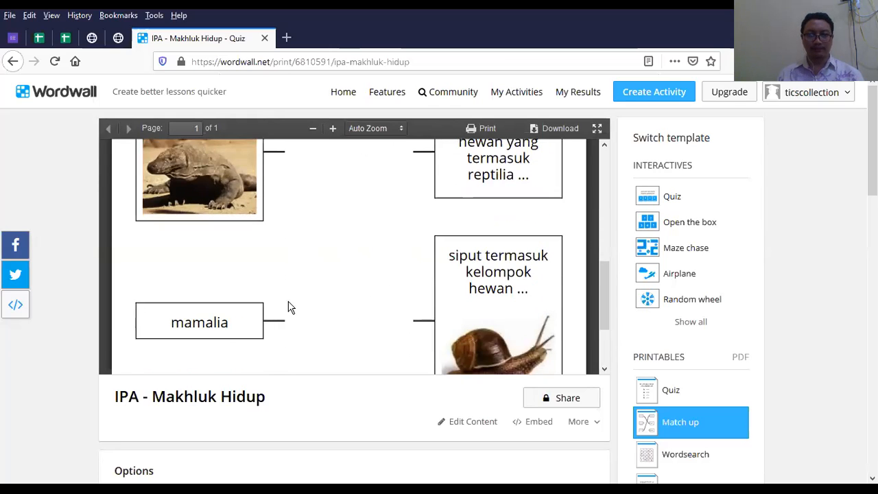
scroll(343, 281, "up", 7)
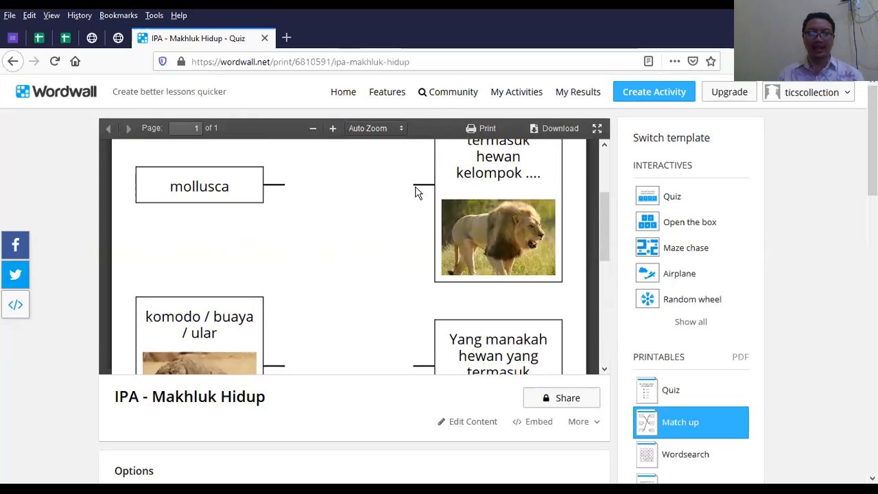
scroll(693, 275, "down", 2)
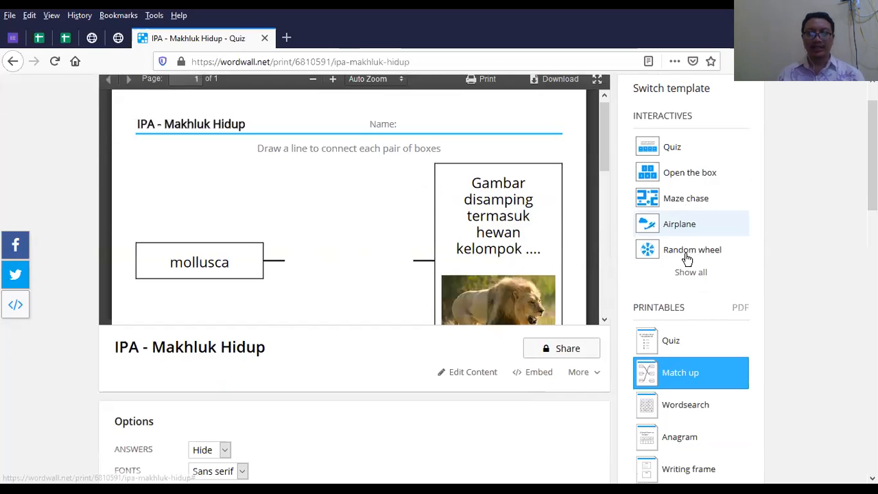
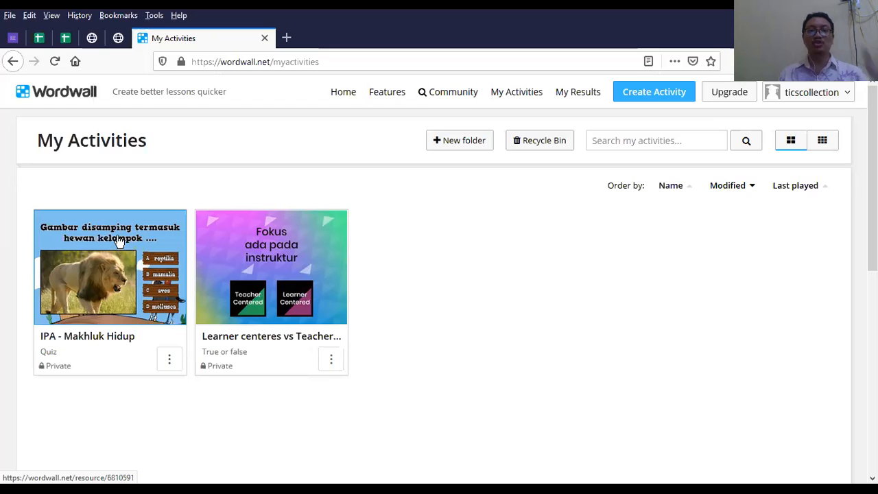
Go to the saved results and open the Hasil QUIZ kelas 7A report
left_click(579, 99)
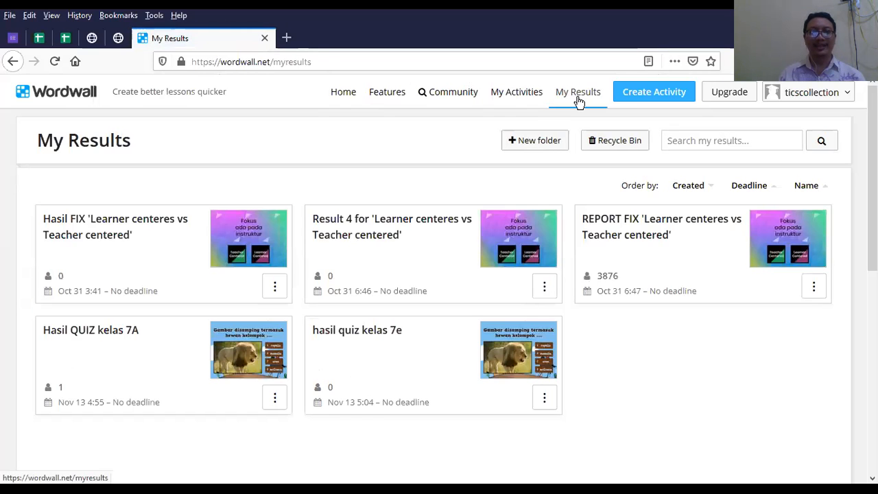
scroll(476, 362, "down", 2)
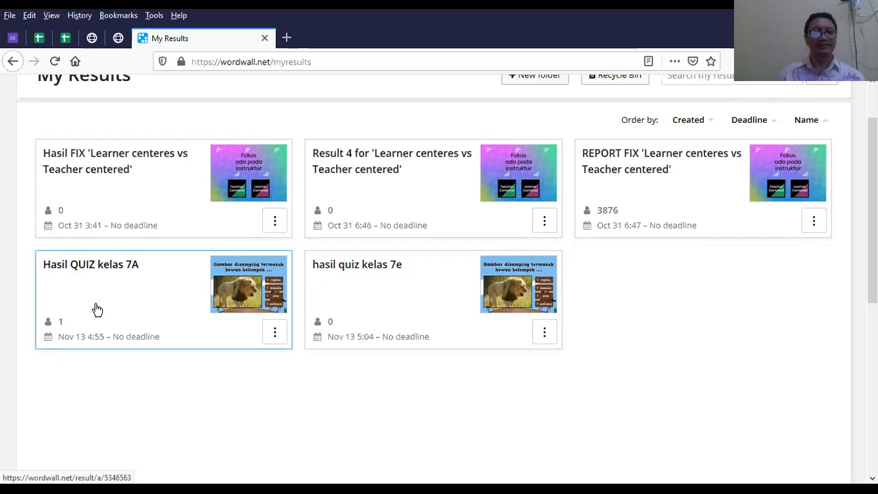
left_click(181, 283)
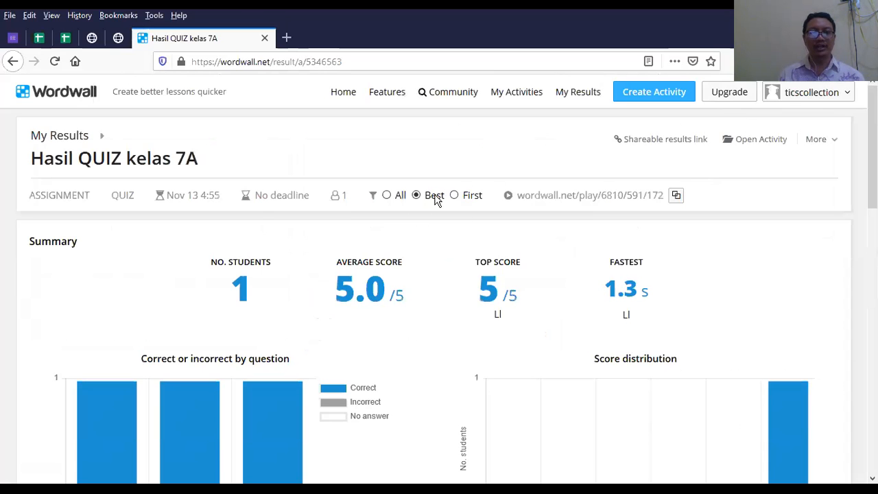
Examine the report's summary figures, correct-or-incorrect chart, score distribution and leaderboard
scroll(260, 206, "down", 5)
scroll(261, 152, "up", 3)
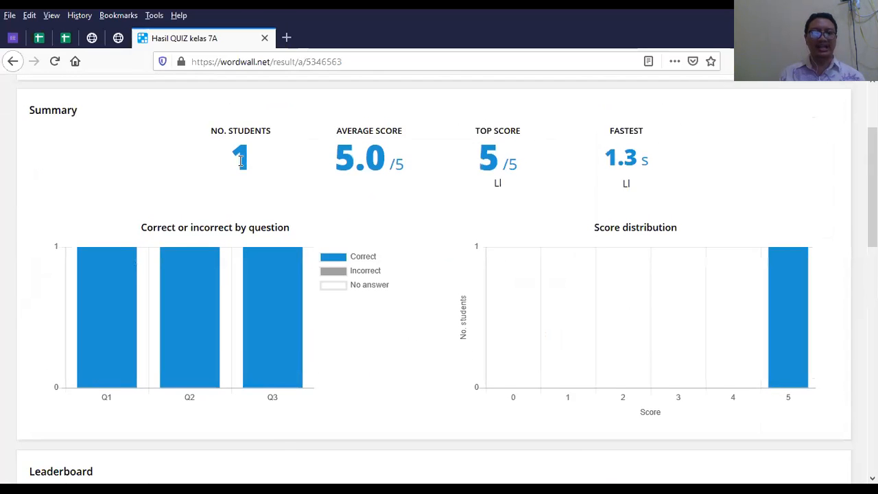
scroll(241, 165, "down", 3)
scroll(240, 185, "up", 2)
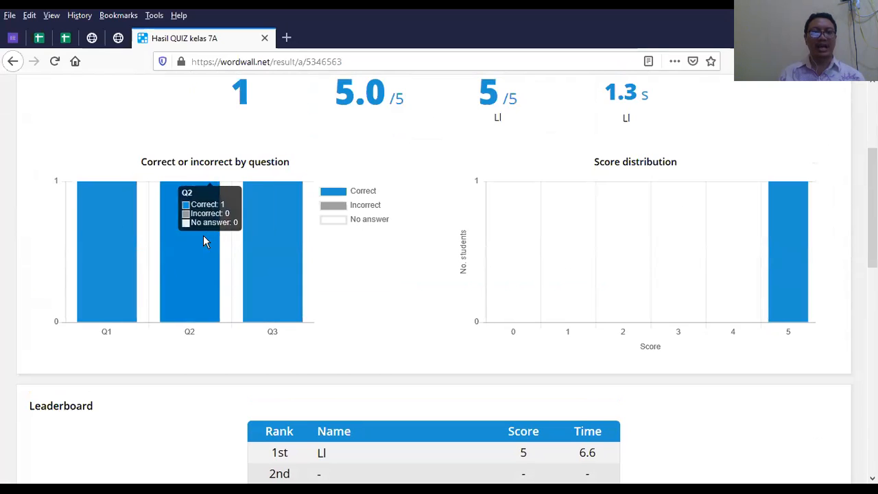
scroll(547, 178, "down", 4)
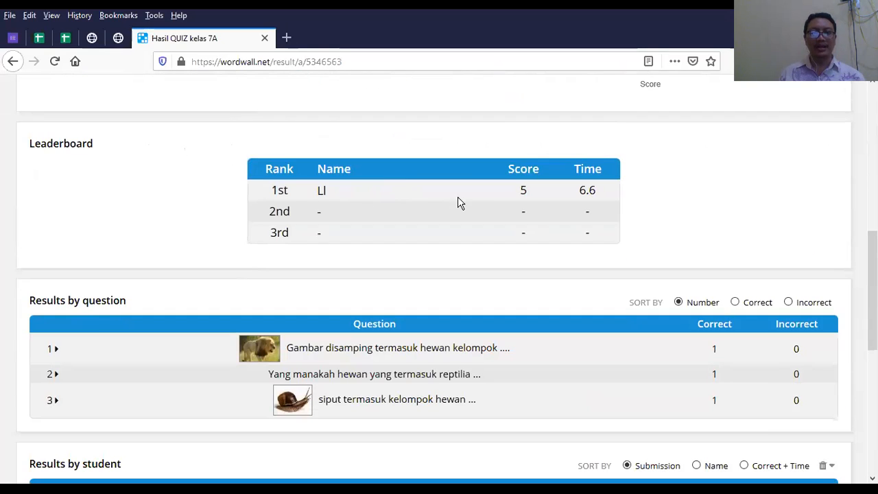
Examine the results by question and by student, and return to the beginning of the report
scroll(362, 219, "down", 2)
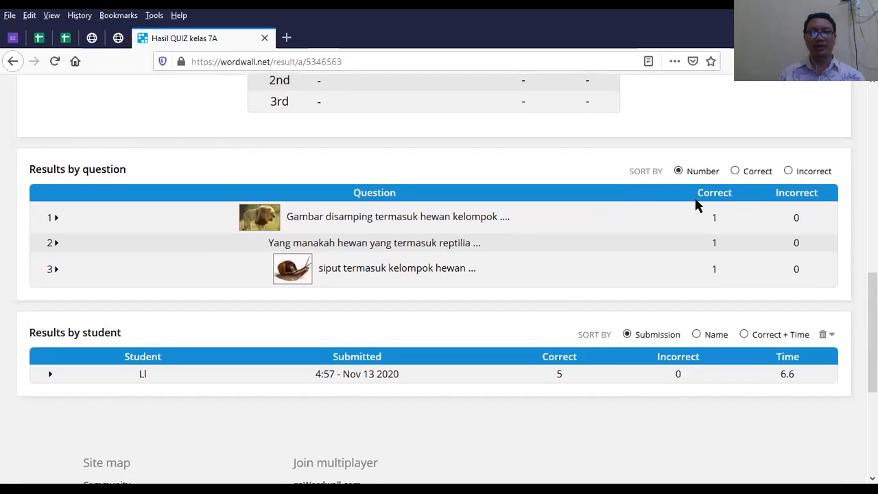
scroll(628, 269, "down", 2)
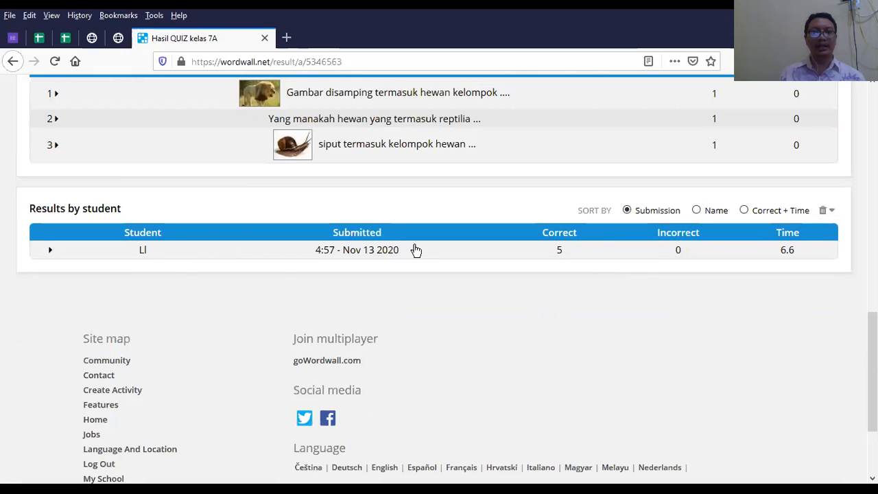
scroll(202, 254, "down", 1)
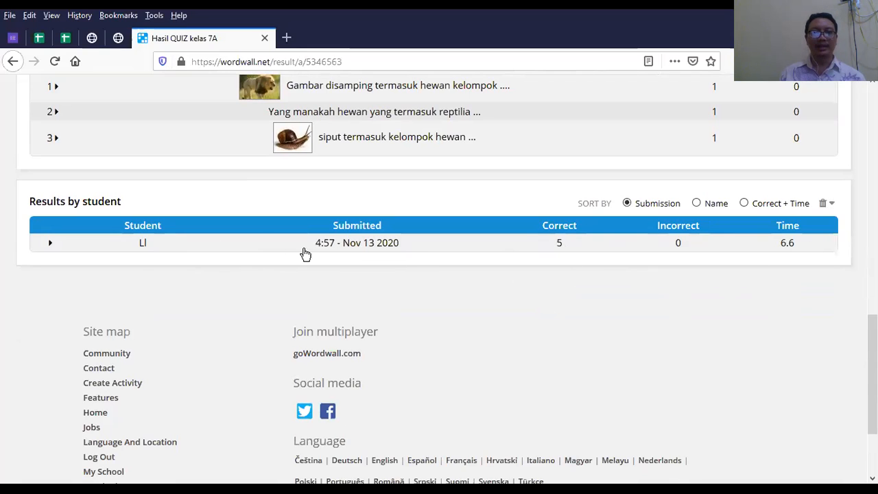
scroll(375, 354, "down", 3)
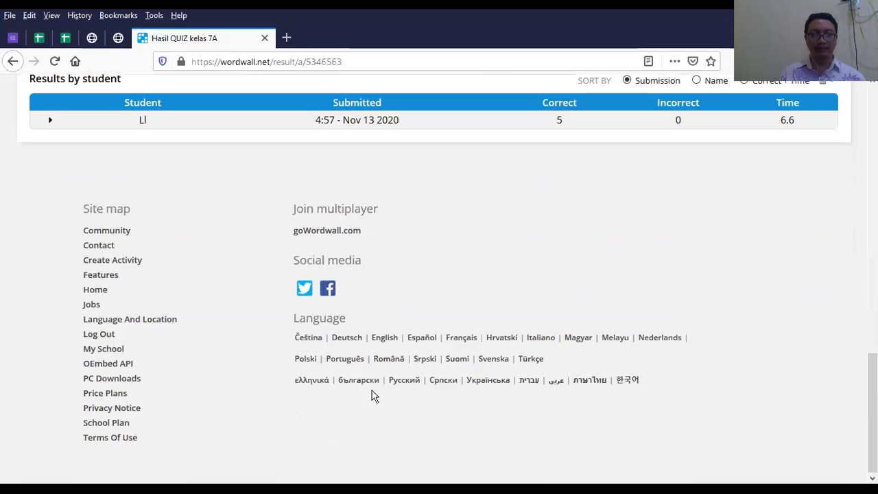
scroll(417, 233, "up", 3)
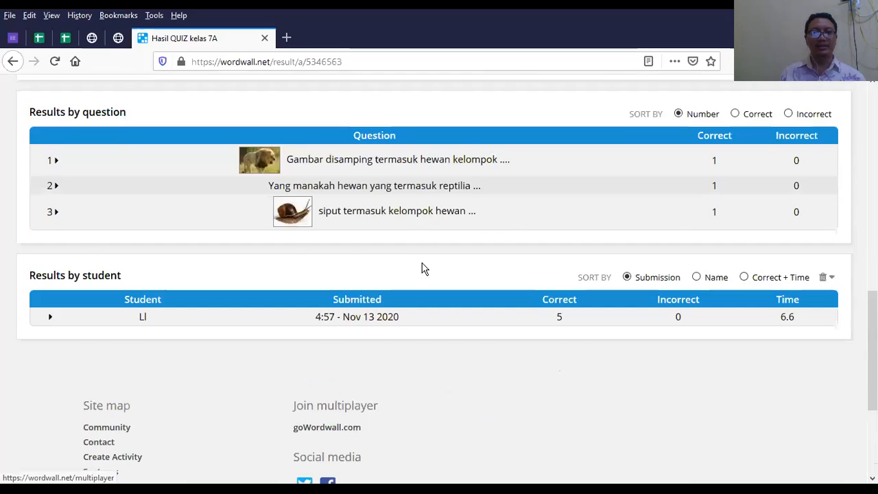
scroll(423, 268, "down", 3)
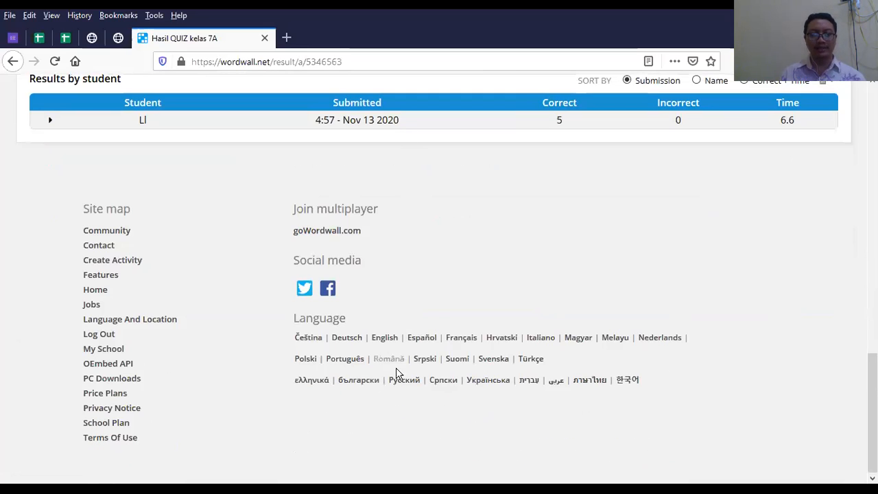
scroll(408, 215, "up", 3)
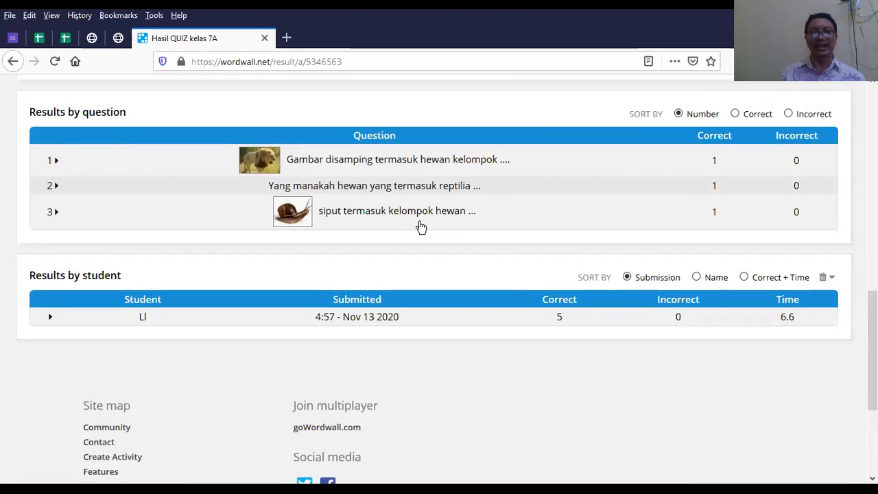
scroll(347, 211, "down", 2)
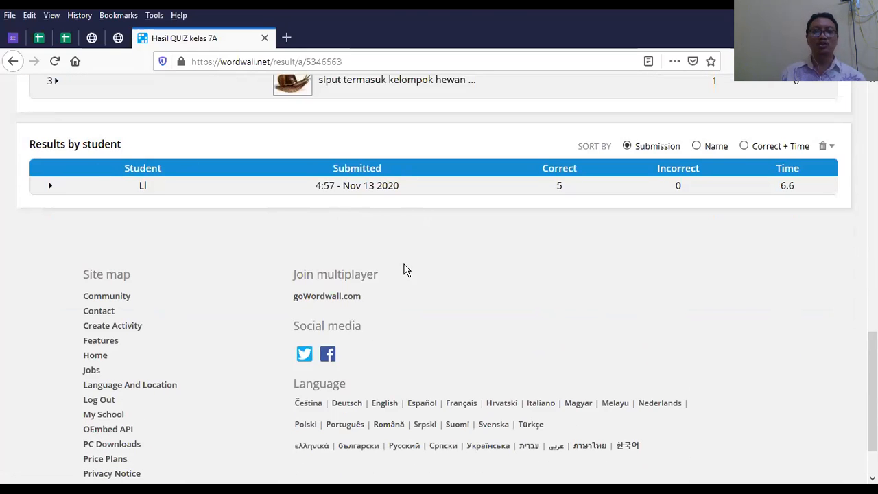
scroll(404, 269, "down", 1)
scroll(389, 309, "up", 3)
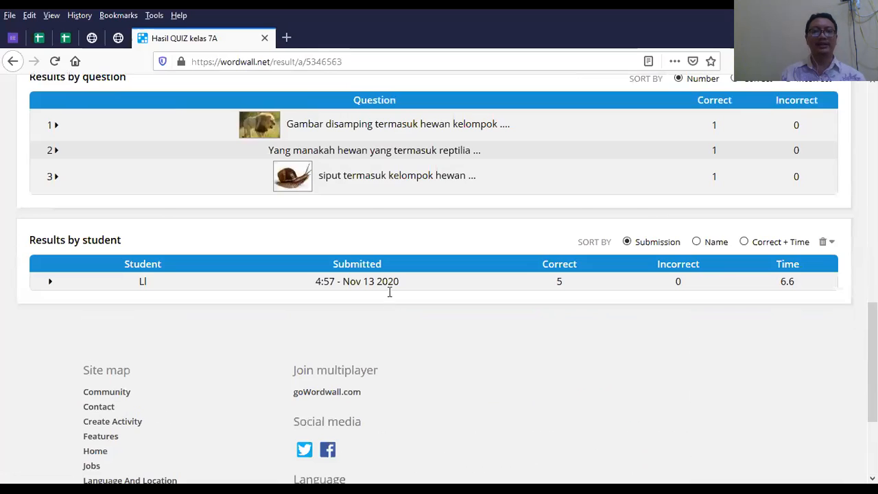
scroll(389, 291, "up", 10)
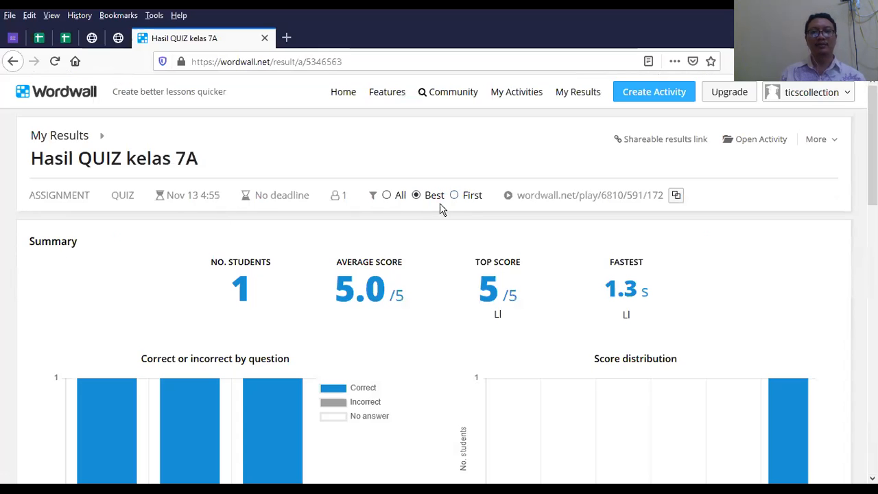
Filter the Hasil QUIZ kelas 7A results by all submissions, switch to first attempts only, and review the report
left_click(386, 196)
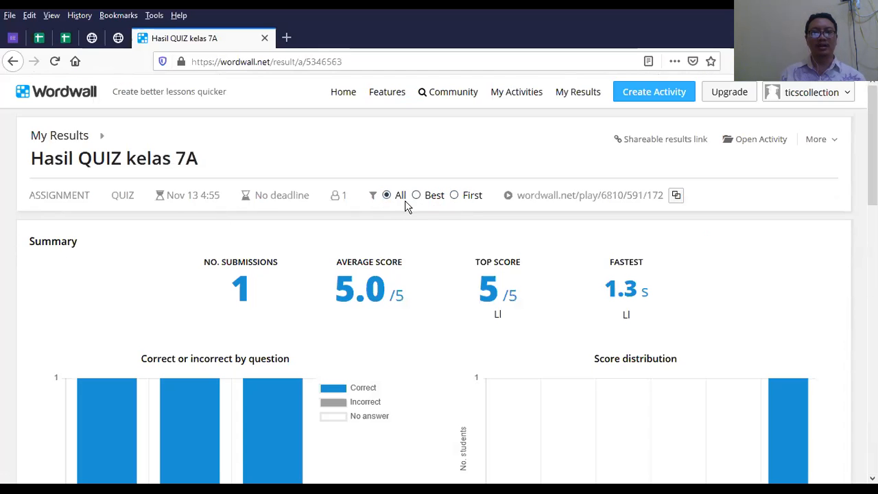
left_click(455, 196)
scroll(402, 236, "down", 4)
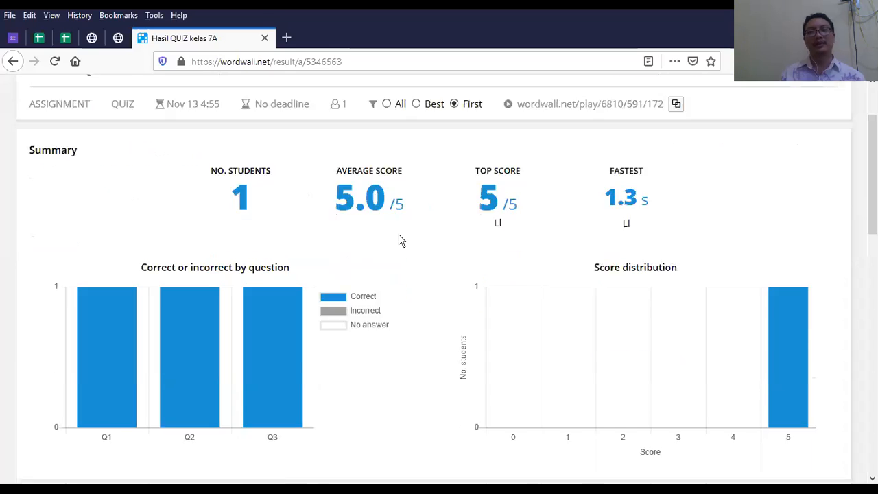
scroll(407, 307, "down", 3)
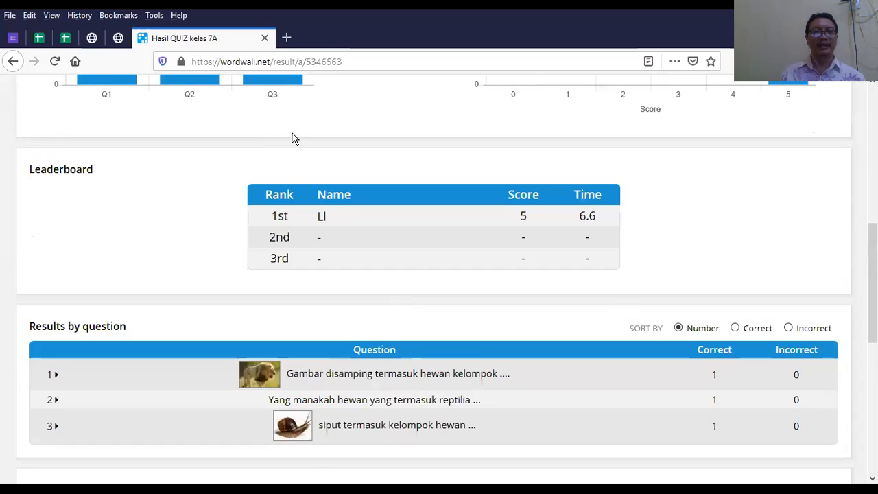
scroll(294, 137, "up", 6)
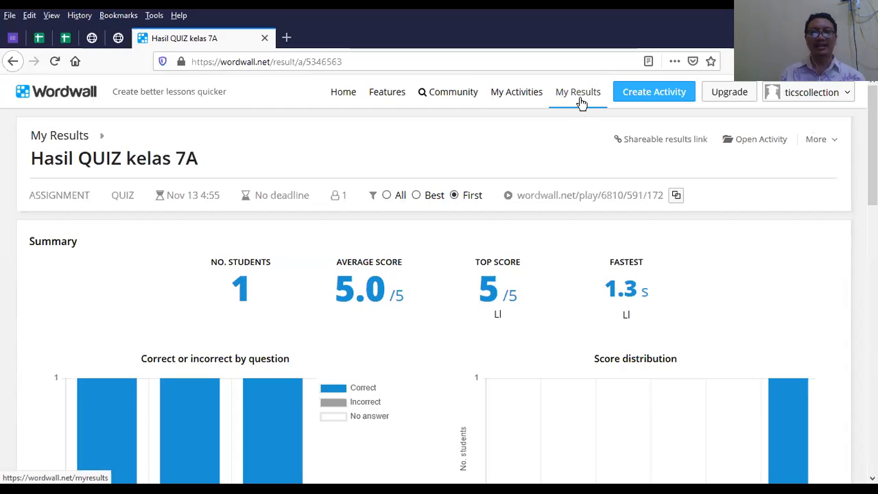
Start a new activity and examine the interactive templates on offer, from Match up and Quiz to Maze chase and Airplane
left_click(658, 98)
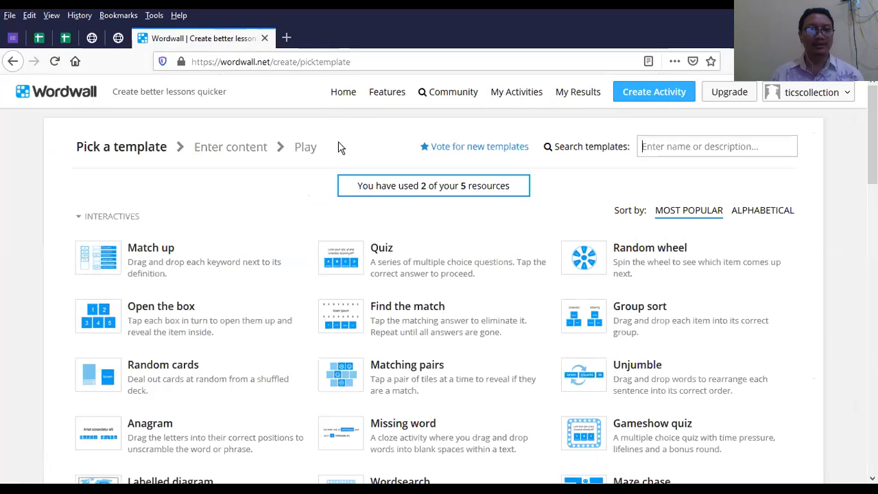
scroll(340, 146, "down", 3)
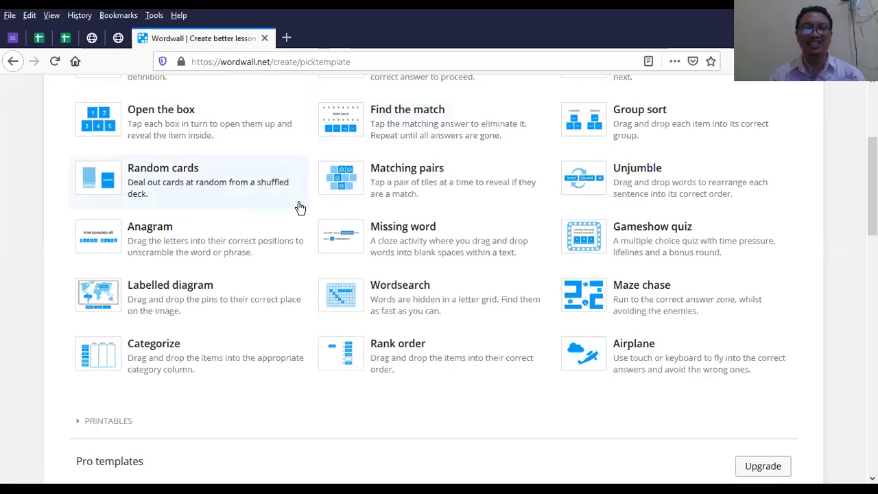
scroll(298, 204, "up", 3)
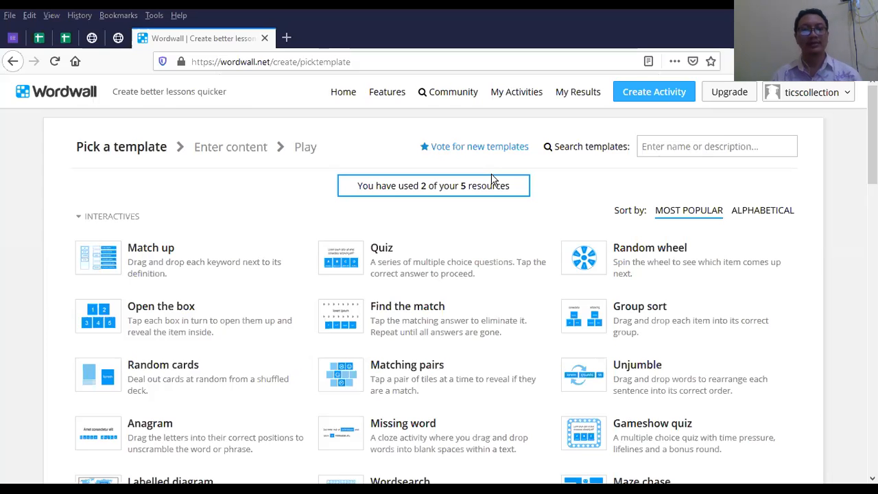
scroll(491, 180, "down", 2)
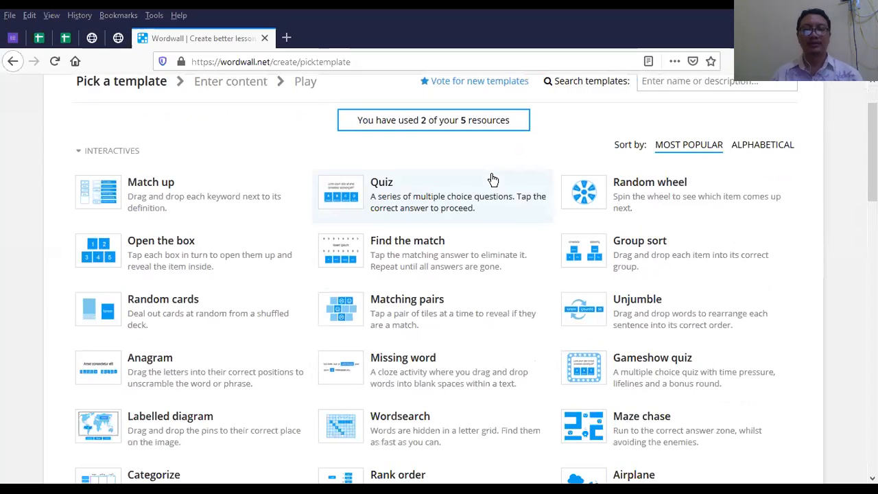
scroll(492, 180, "up", 2)
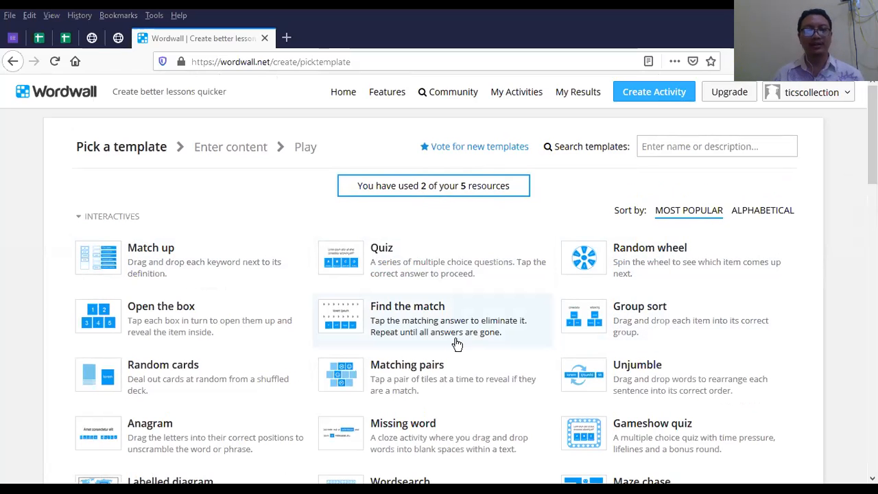
scroll(412, 343, "down", 2)
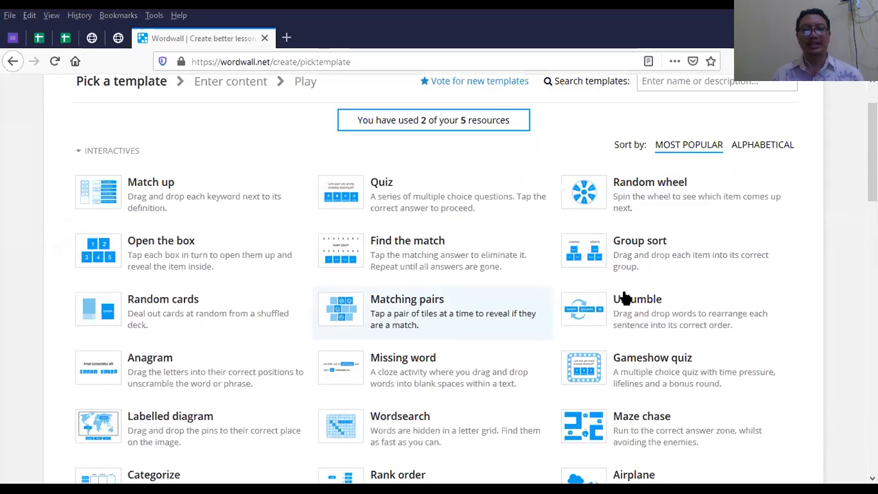
scroll(625, 296, "down", 3)
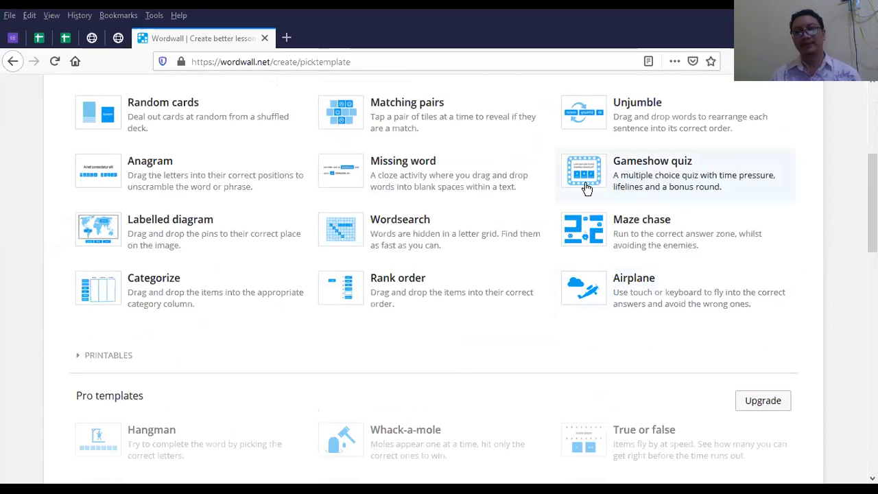
scroll(631, 200, "up", 4)
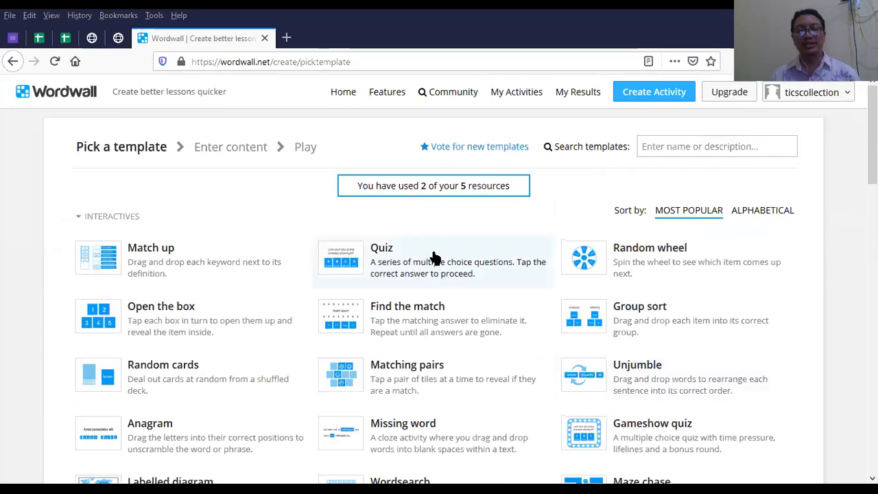
scroll(659, 275, "down", 2)
scroll(655, 307, "down", 1)
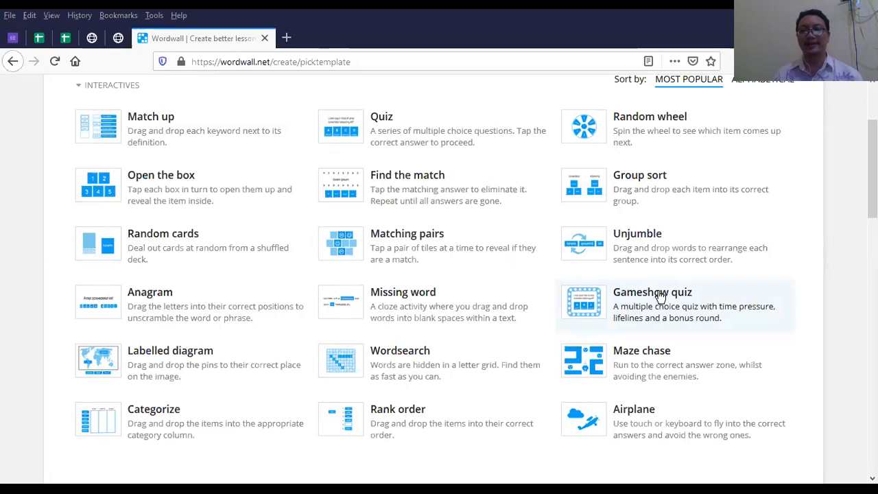
scroll(660, 296, "down", 2)
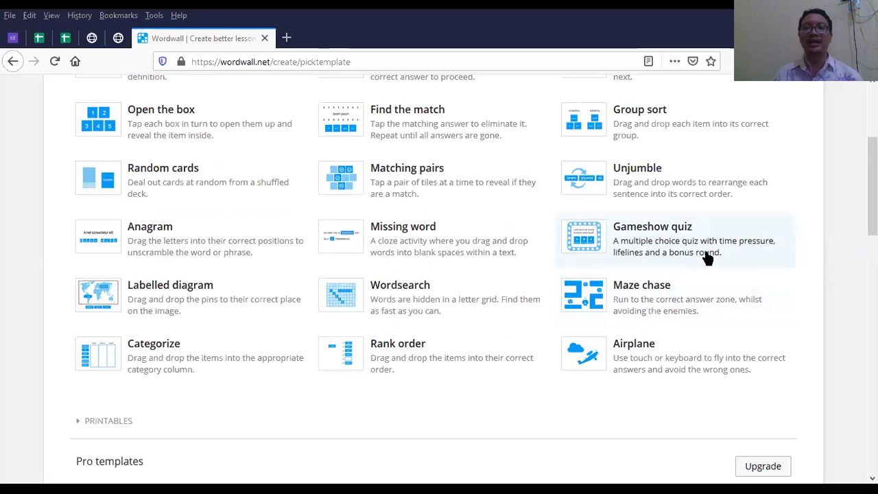
scroll(706, 257, "down", 2)
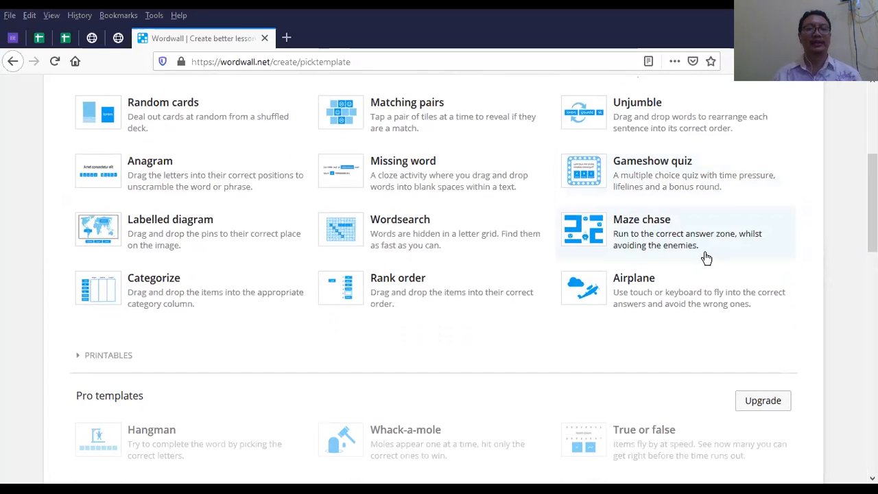
scroll(707, 258, "up", 4)
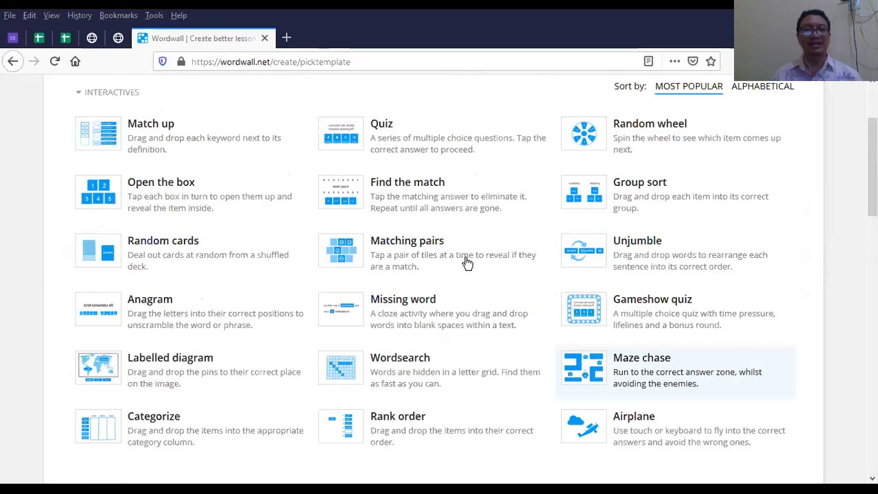
scroll(488, 238, "up", 2)
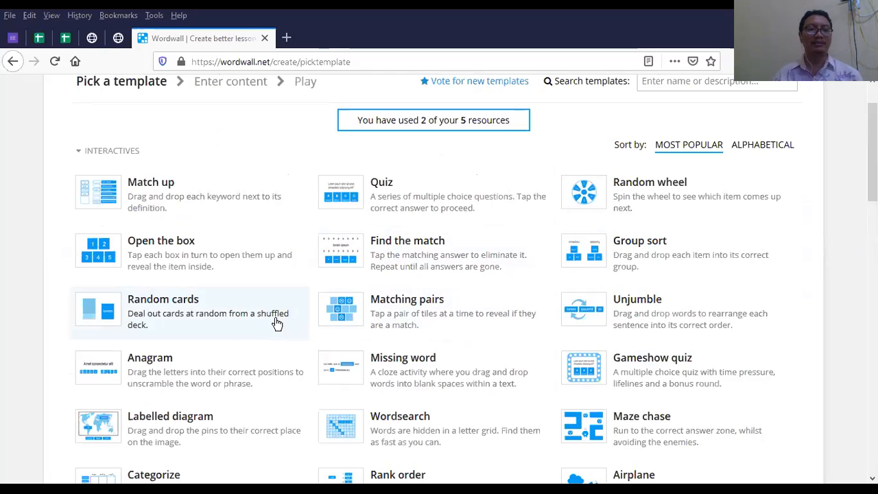
scroll(278, 322, "down", 2)
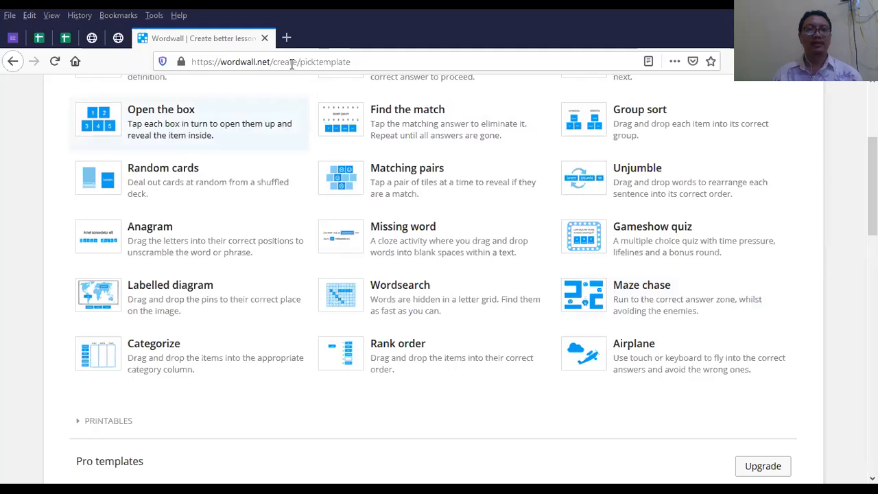
Try the shared IPA Kelas 6 Match up assignment, placing the foot picture beside the carnivore question, and close its tab
left_click(357, 133)
left_click(223, 41)
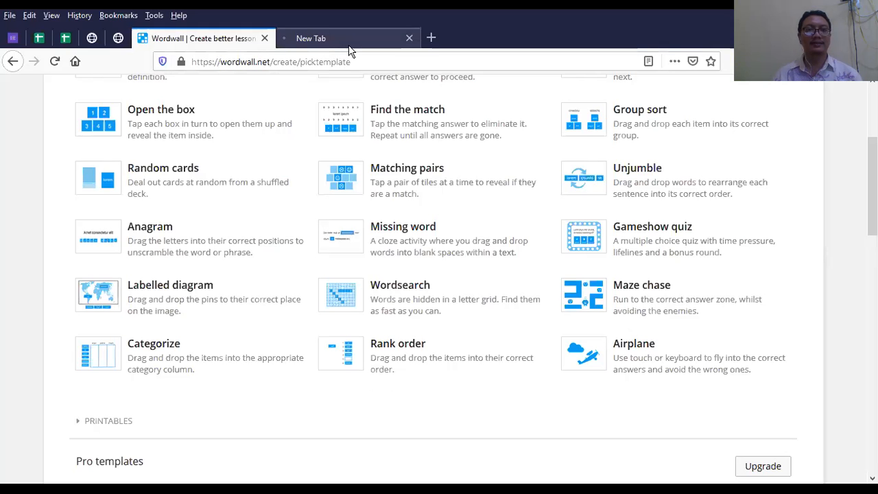
left_click(349, 40)
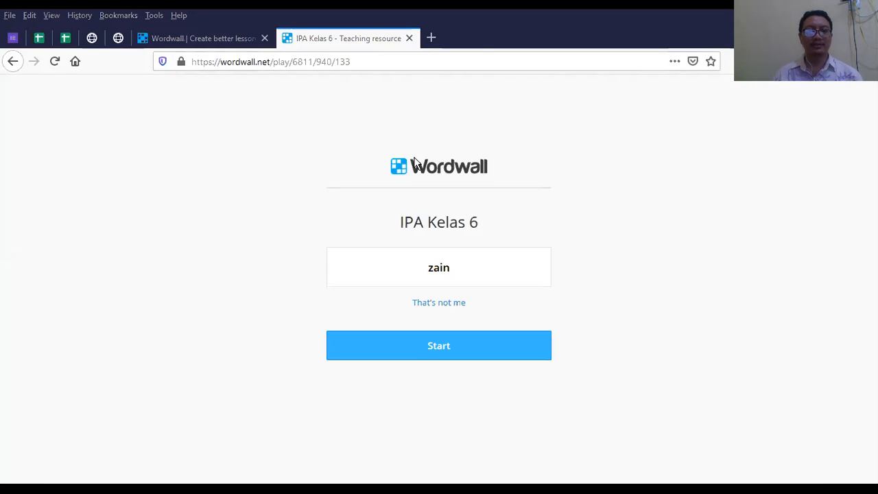
left_click(436, 345)
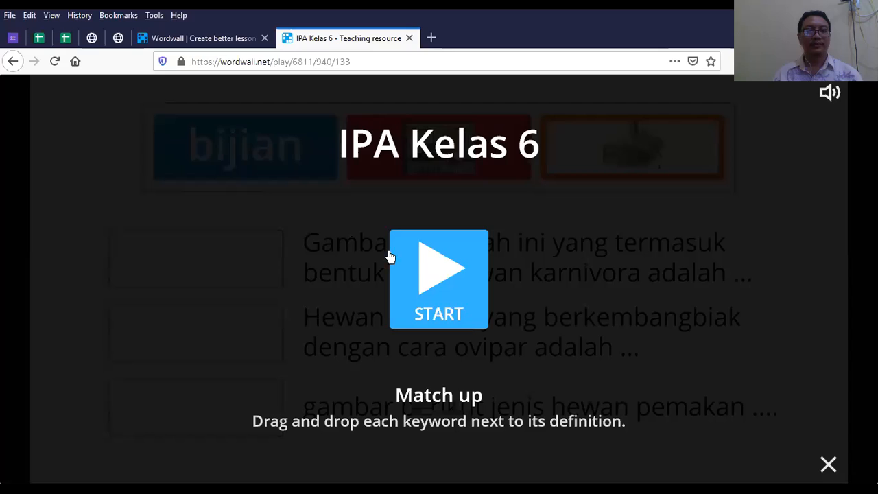
left_click(433, 279)
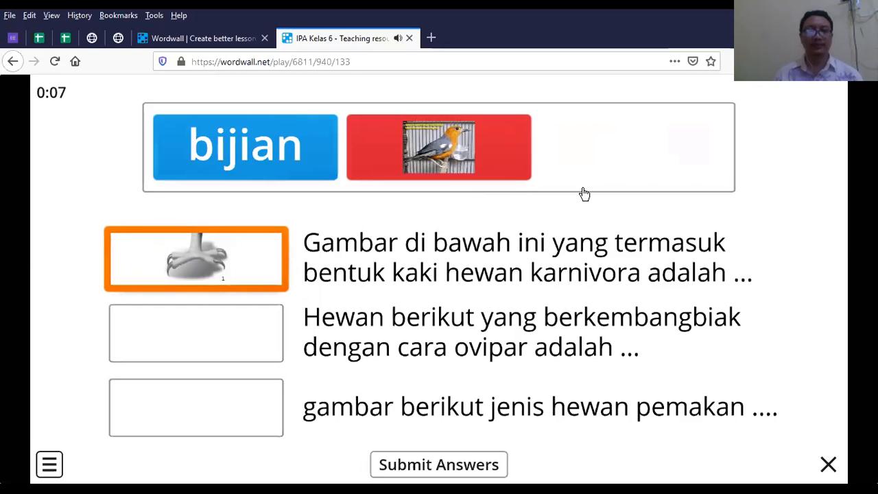
left_click(409, 38)
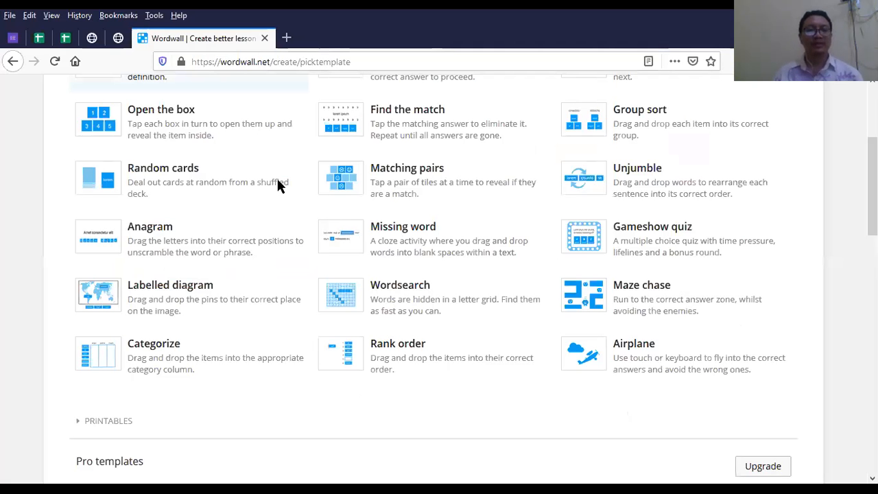
Examine the Pro templates listed after the interactive ones and return to the beginning of the template list
scroll(157, 315, "up", 3)
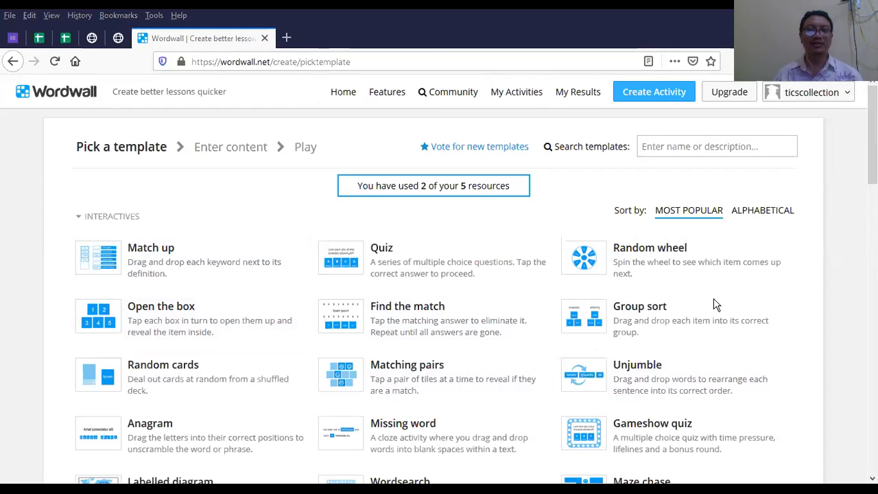
right_click(330, 201)
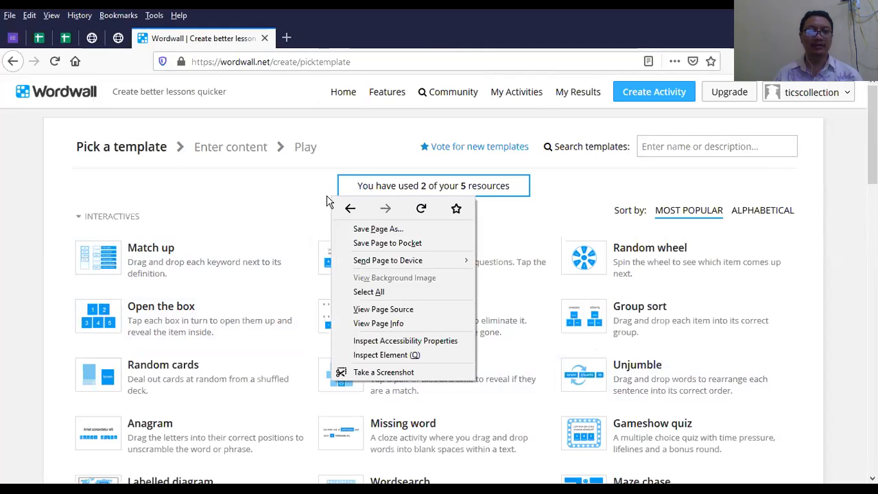
left_click(779, 199)
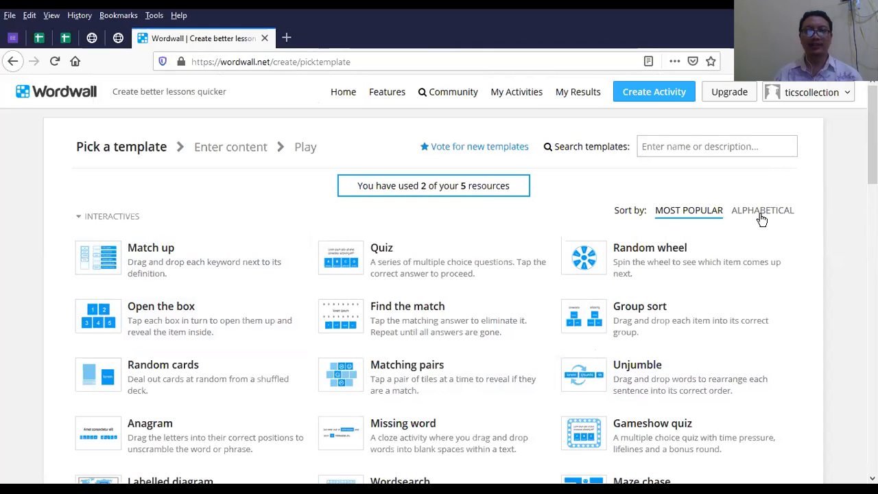
scroll(761, 218, "down", 2)
scroll(760, 212, "down", 5)
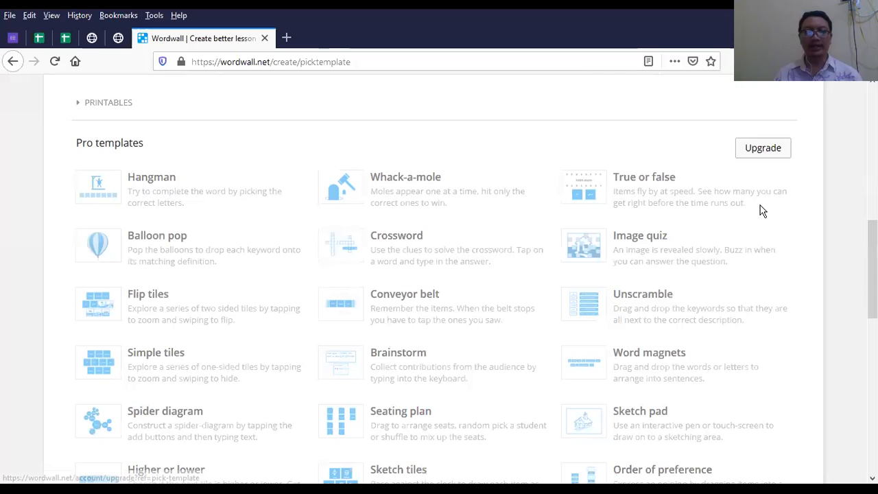
scroll(762, 211, "down", 10)
scroll(761, 209, "up", 15)
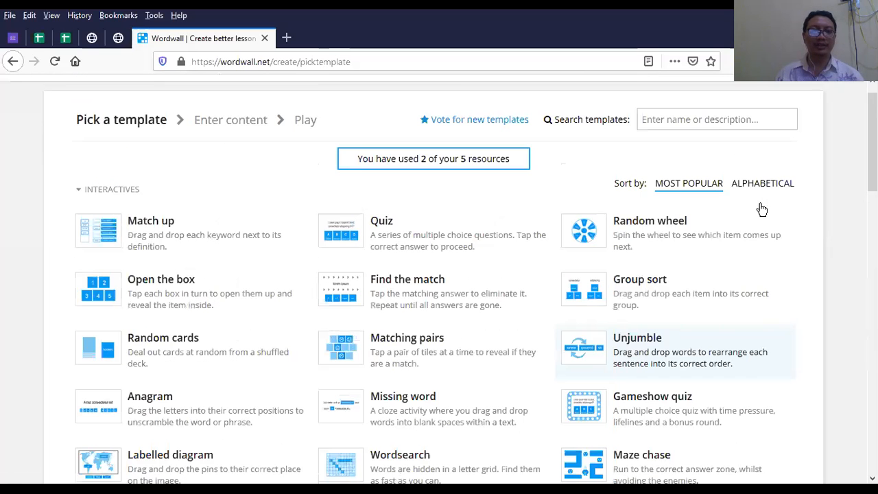
scroll(388, 164, "up", 1)
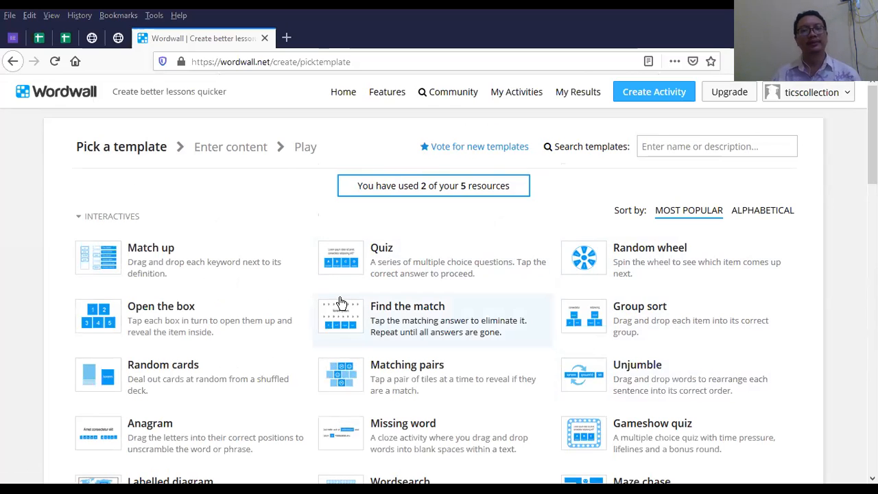
scroll(341, 302, "down", 3)
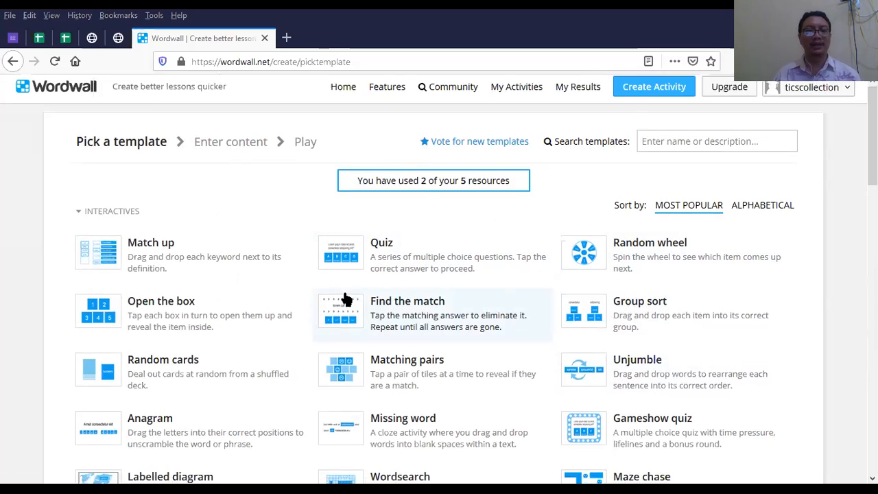
scroll(349, 295, "up", 3)
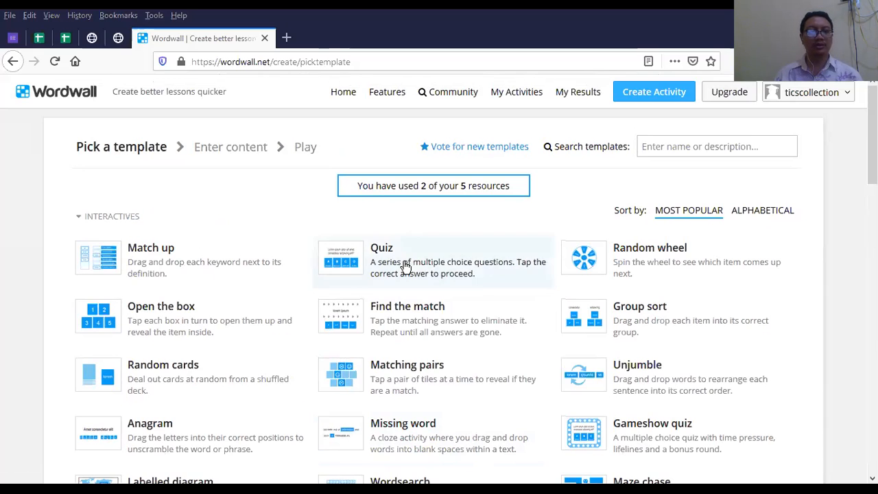
scroll(314, 298, "down", 2)
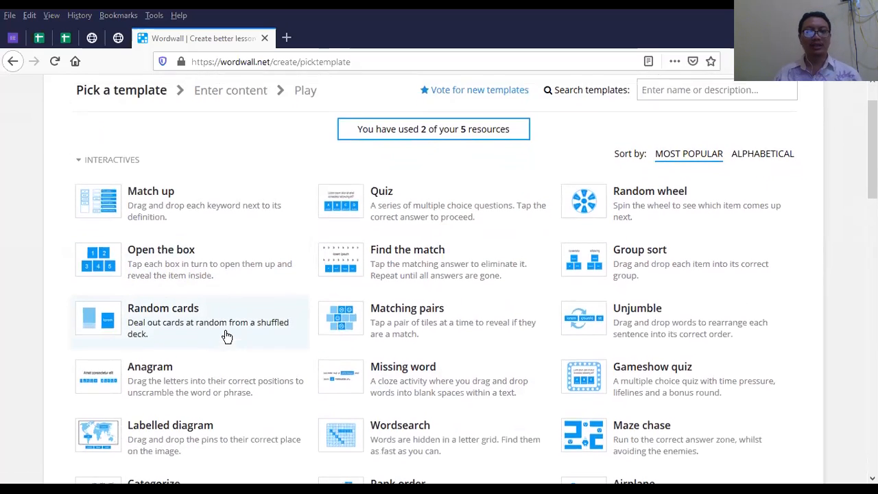
scroll(227, 336, "up", 2)
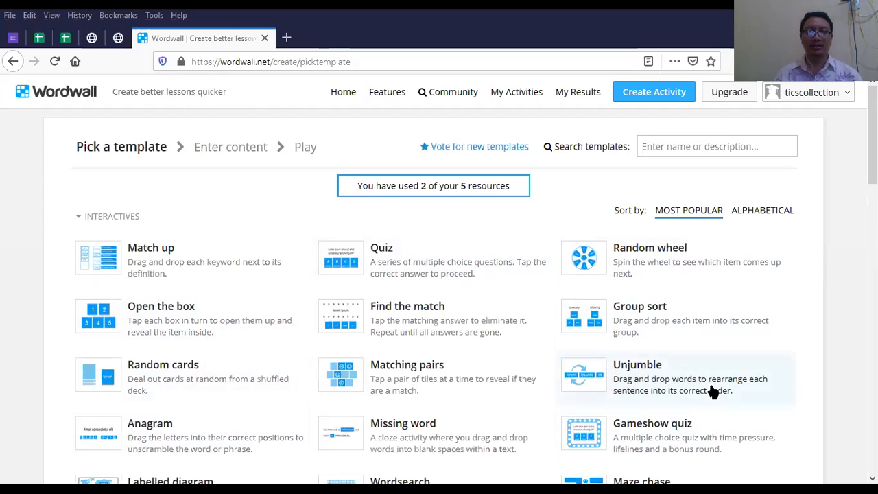
scroll(486, 372, "down", 1)
scroll(487, 373, "down", 4)
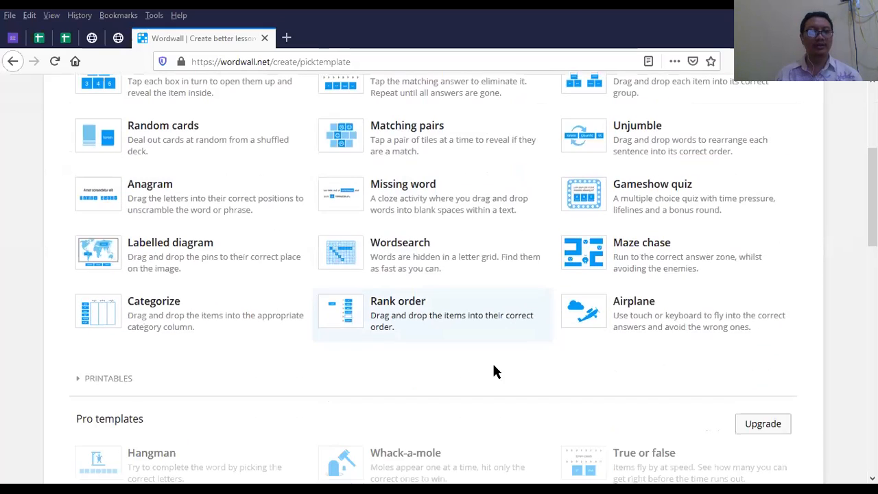
scroll(257, 345, "up", 2)
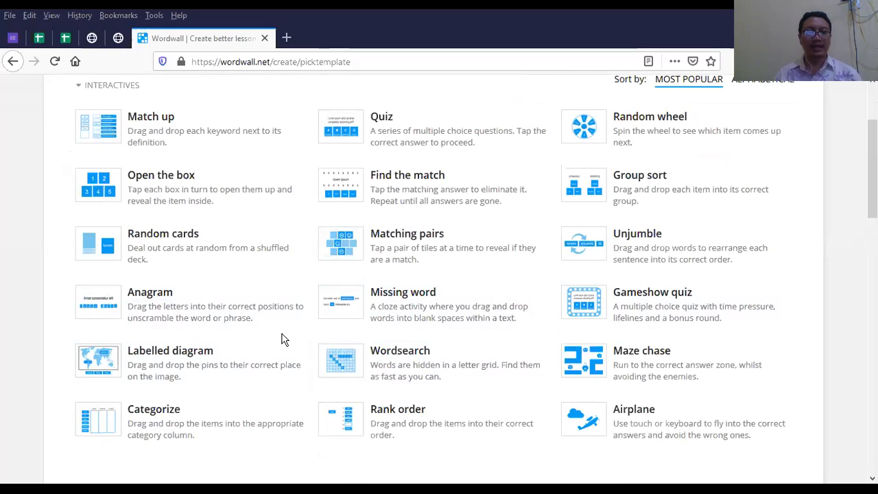
Look through the interactive templates again, from Match up to Airplane, and enter "match" as the template search term
scroll(235, 334, "down", 1)
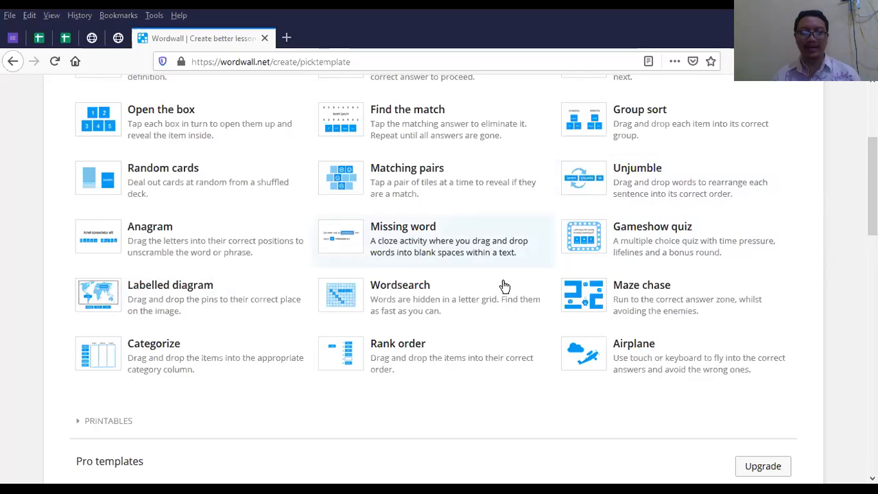
scroll(571, 314, "up", 2)
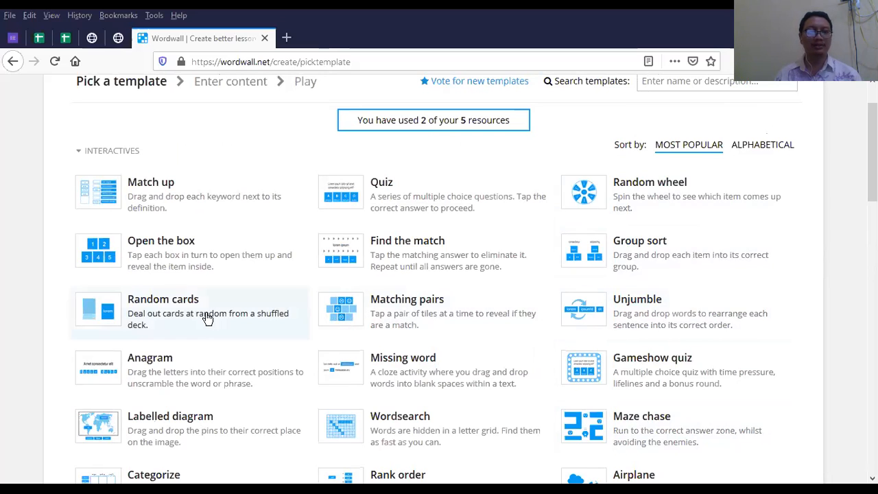
scroll(212, 308, "up", 2)
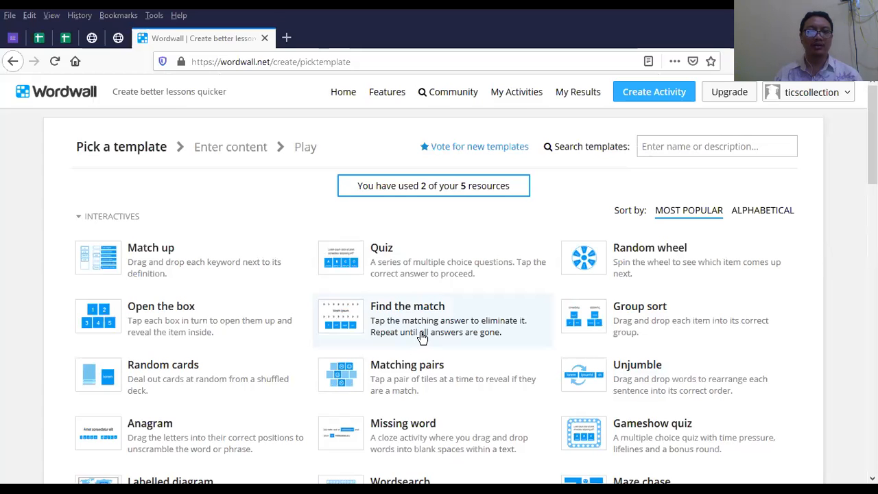
scroll(421, 337, "down", 2)
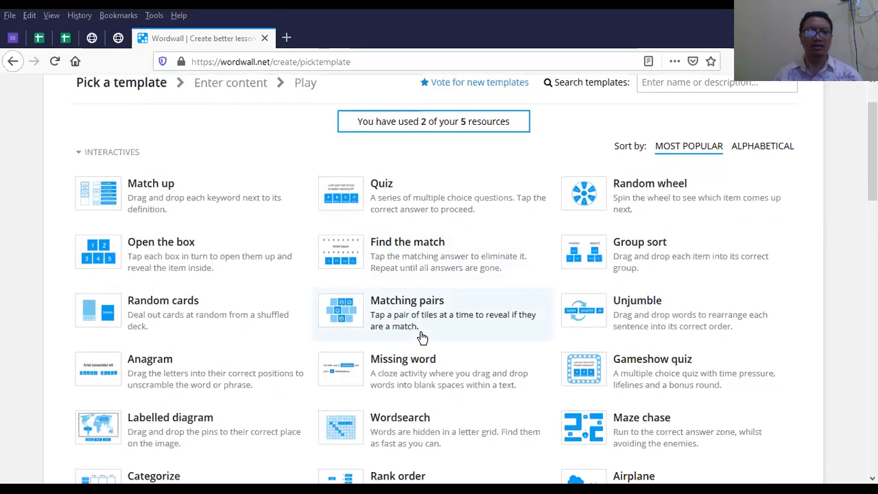
scroll(417, 341, "up", 2)
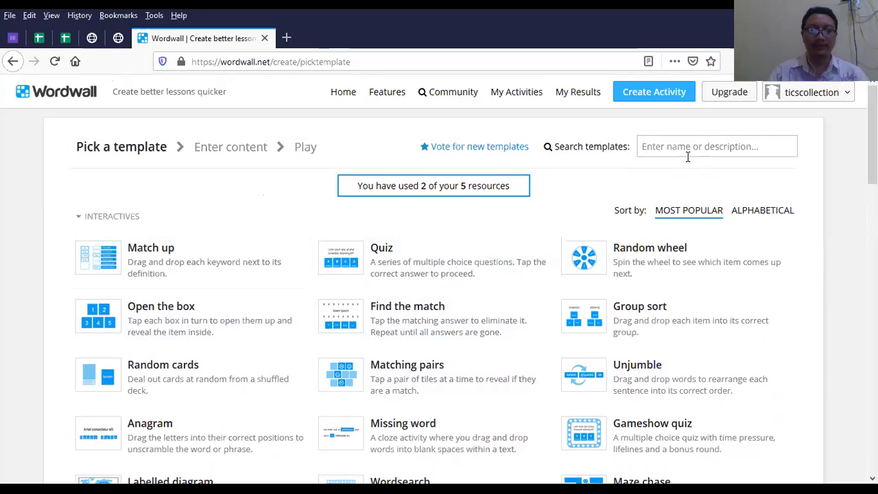
type("match")
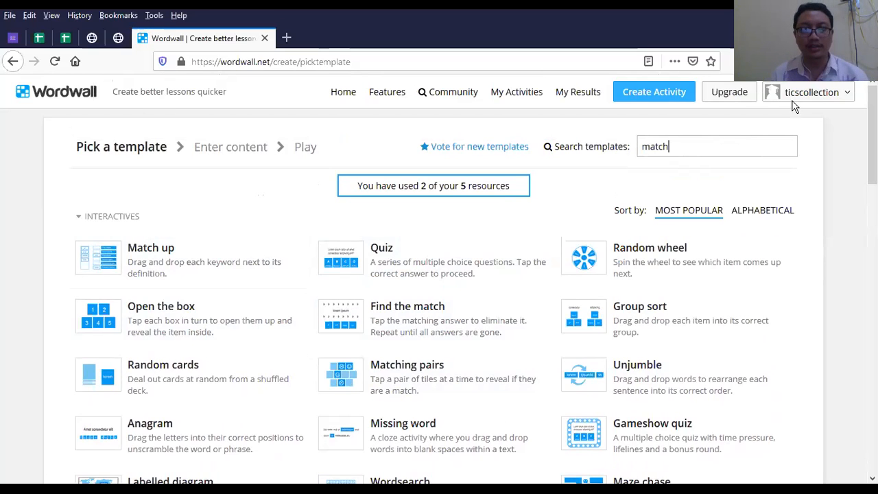
Go to the Community resources and search the public activities for "match up"
left_click(451, 92)
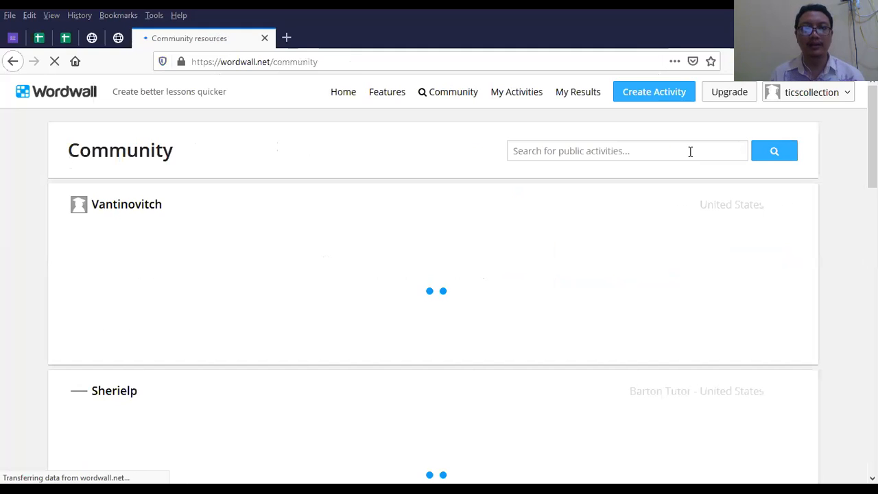
left_click(686, 151)
type("m")
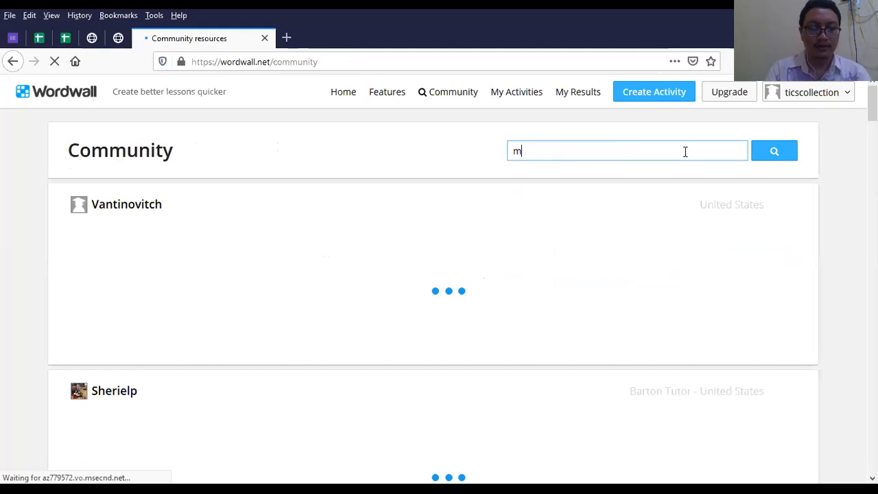
type("atch up")
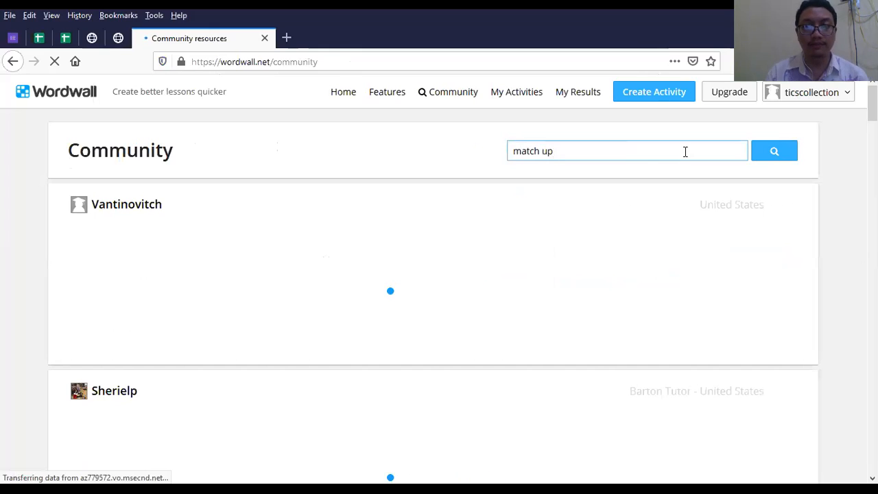
left_click(775, 154)
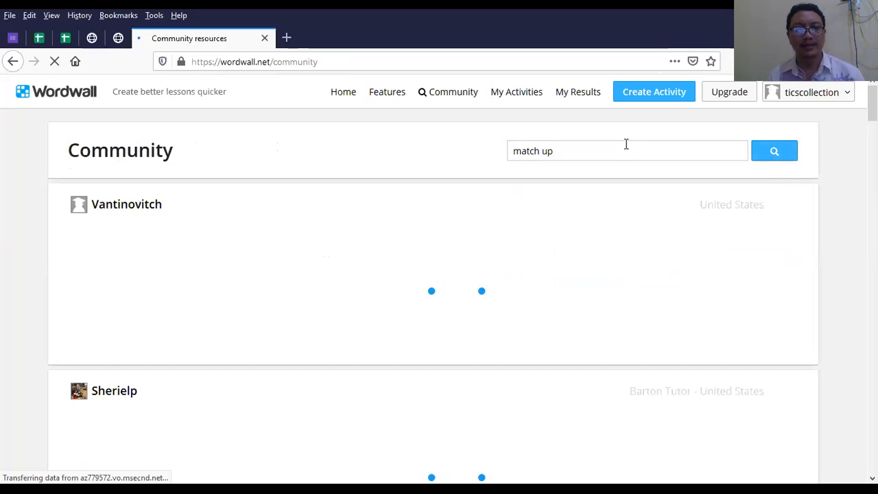
scroll(625, 158, "down", 4)
scroll(627, 154, "up", 4)
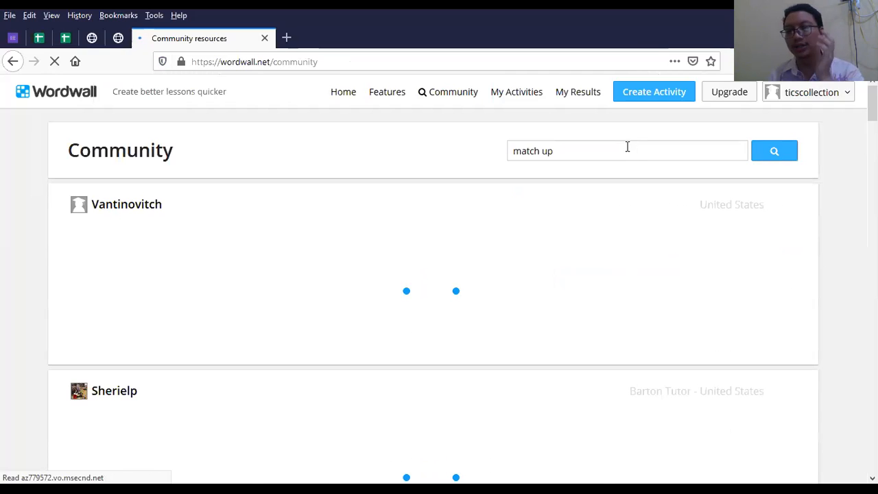
left_click(627, 146)
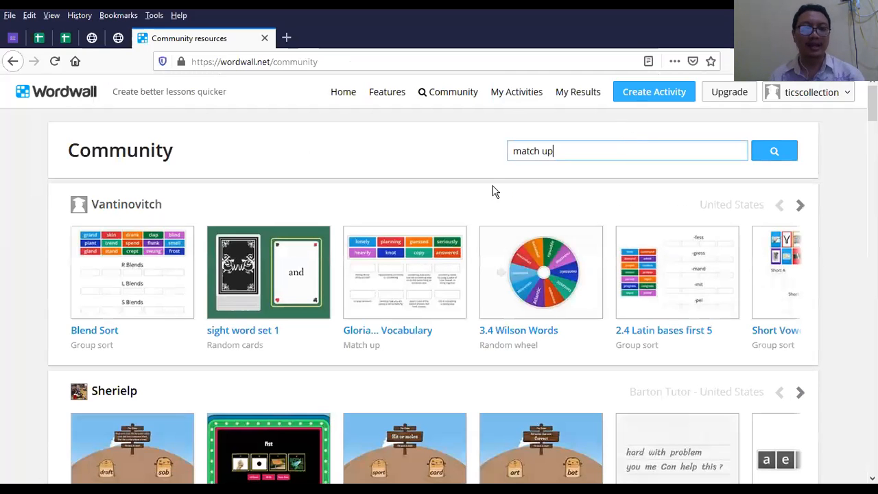
scroll(420, 271, "down", 1)
scroll(421, 294, "down", 1)
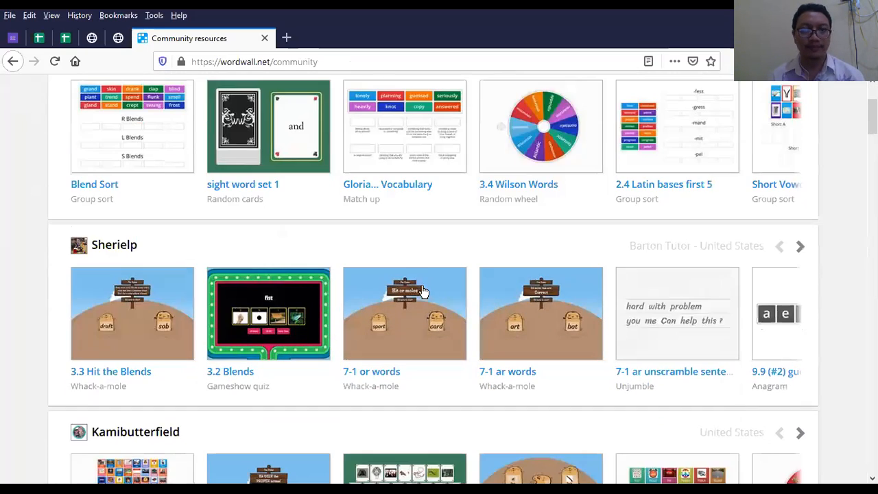
scroll(636, 247, "up", 2)
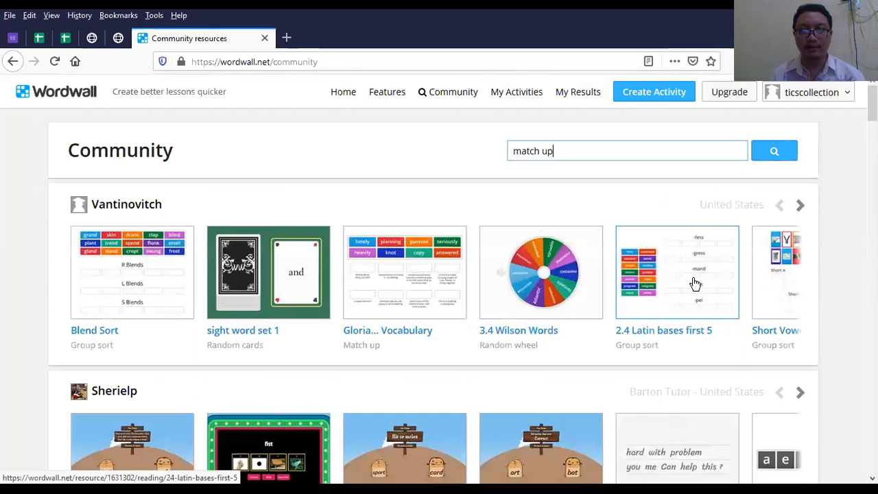
left_click(762, 152)
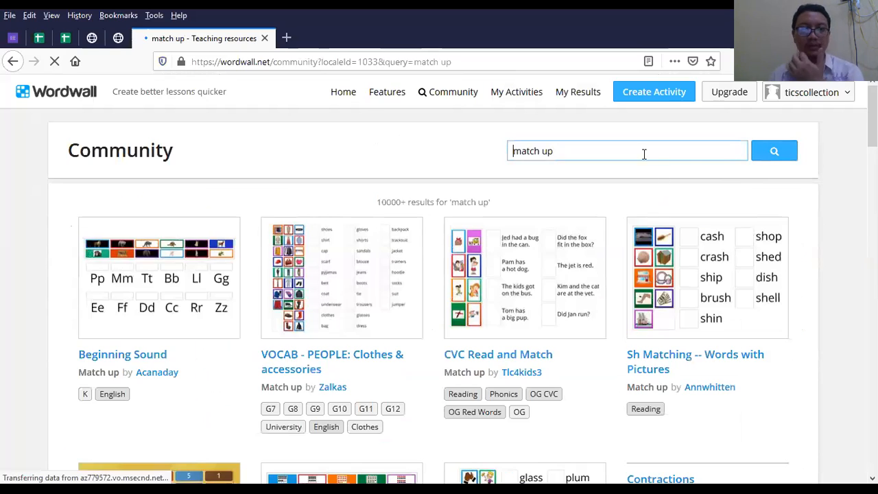
Examine the public Match up activities found, checking their titles, previews, grade levels and subject tags
scroll(293, 281, "down", 3)
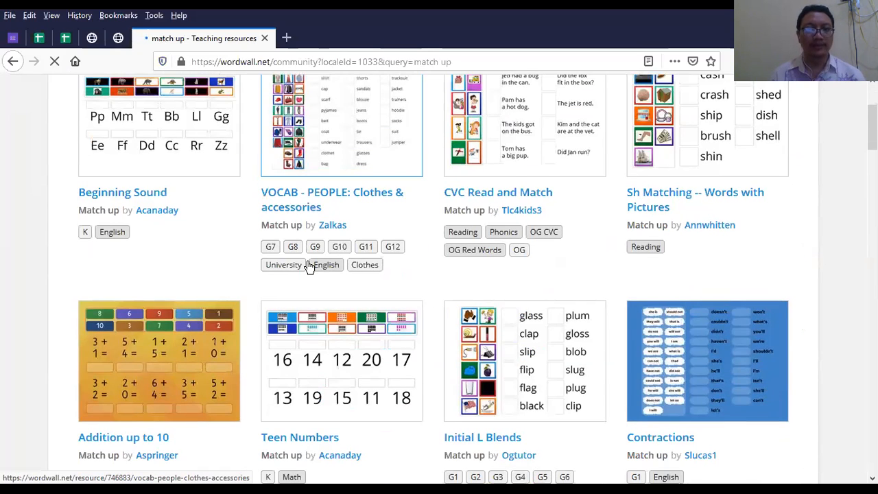
scroll(309, 266, "down", 2)
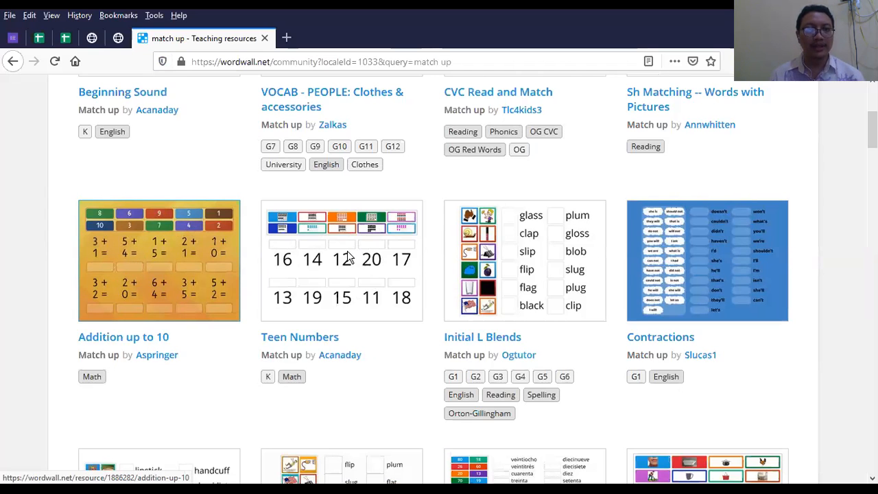
scroll(268, 238, "up", 2)
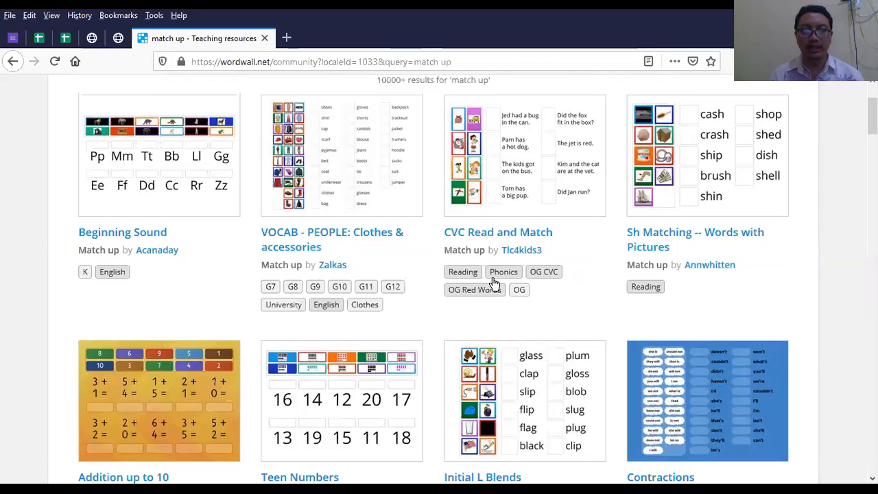
scroll(498, 166, "down", 3)
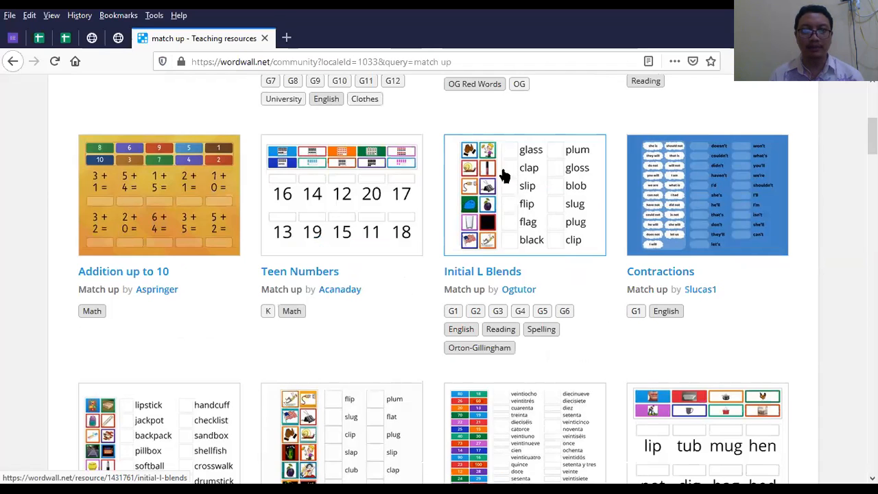
scroll(504, 204, "down", 3)
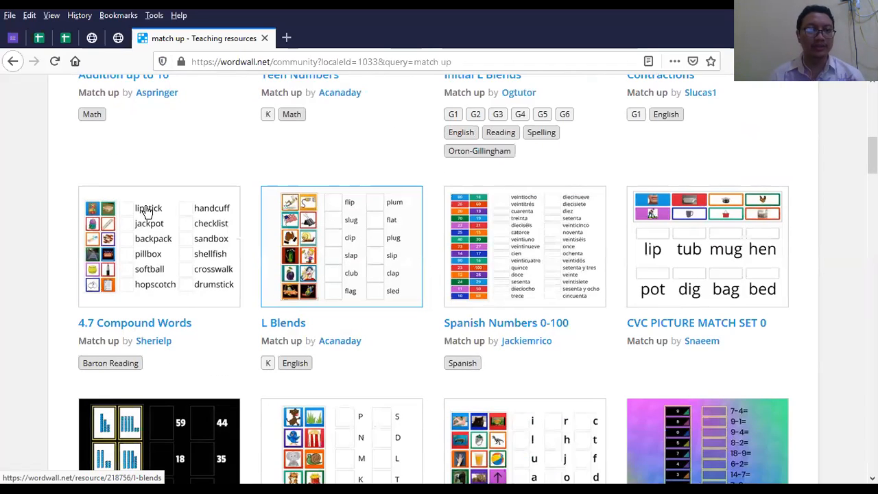
scroll(449, 249, "down", 6)
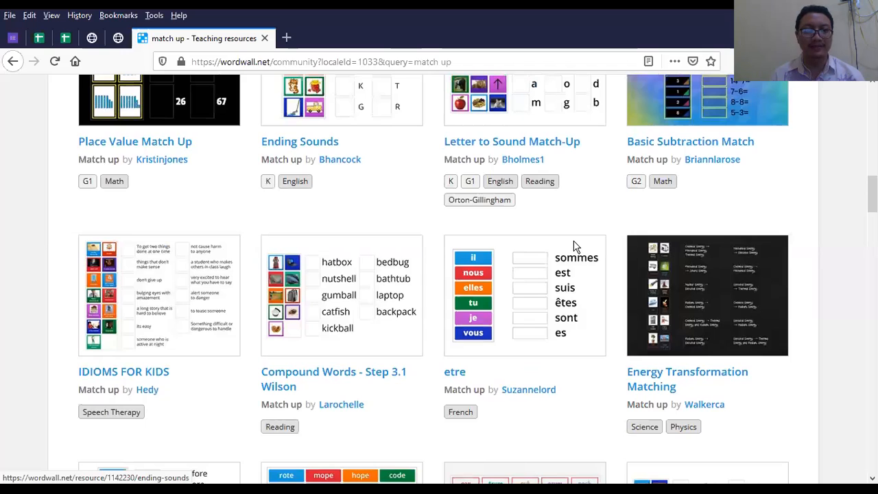
scroll(575, 247, "down", 8)
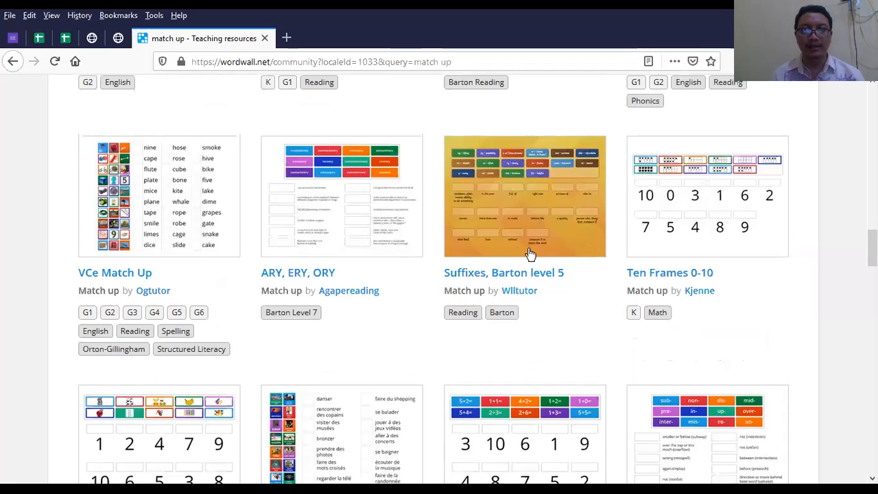
Replace the community search with the suggested term "Matching pairs"
scroll(488, 152, "up", 5)
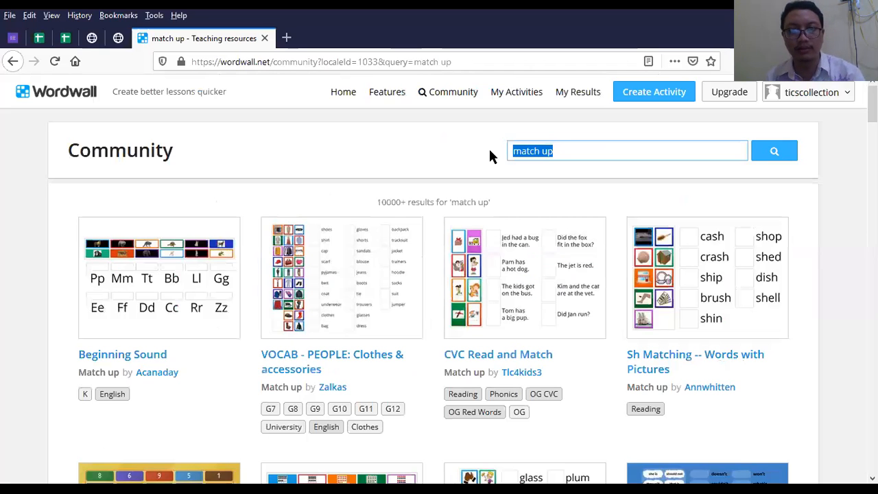
type("pa")
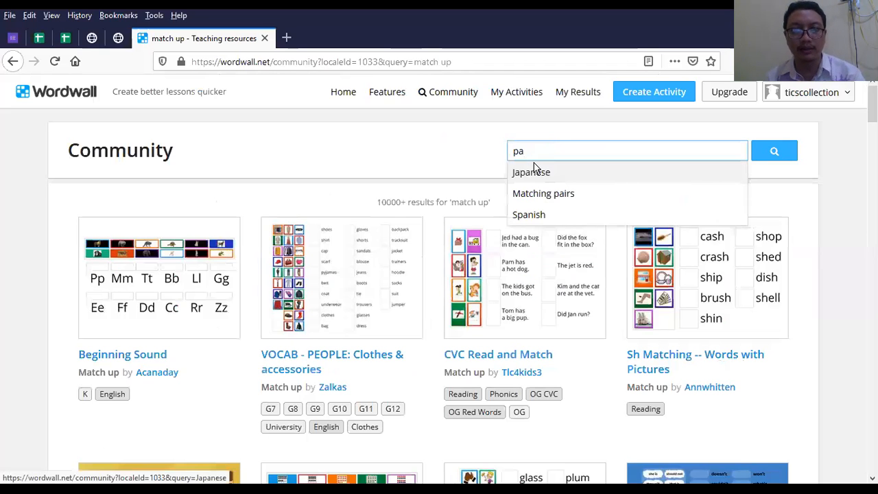
left_click(566, 195)
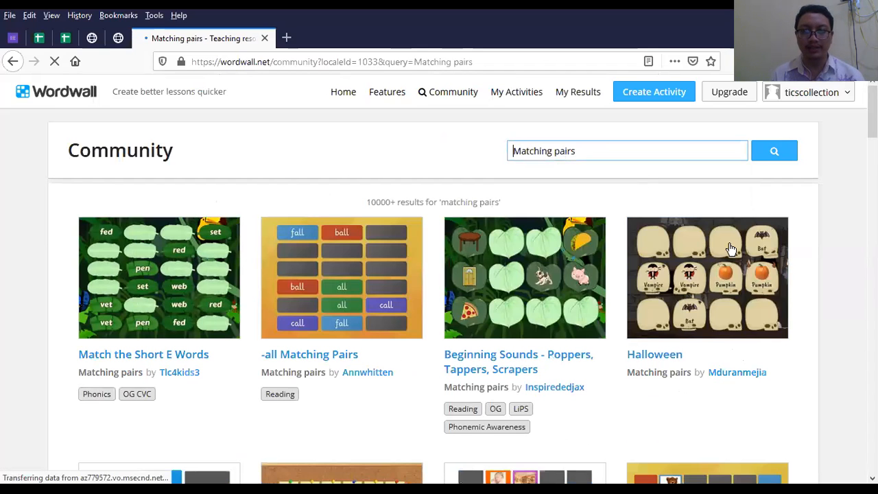
Examine the Matching pairs activities shared by the community, including Halloween and the rows below it
scroll(752, 274, "down", 1)
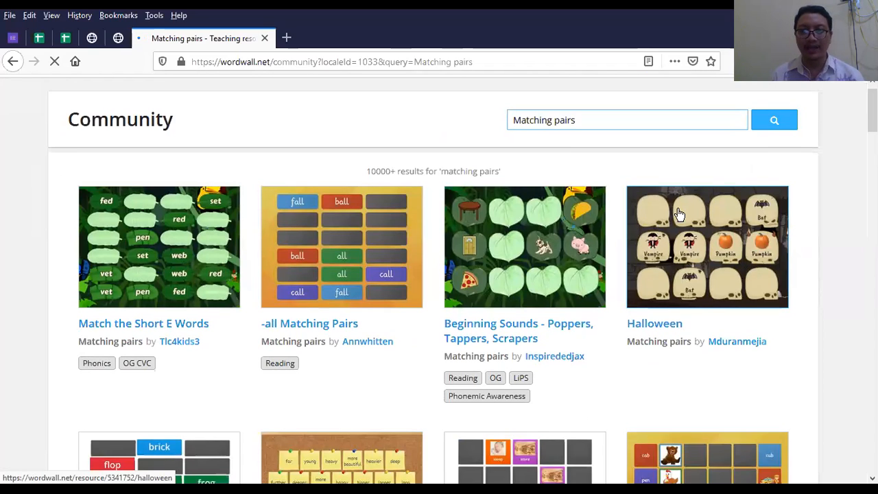
scroll(676, 219, "down", 1)
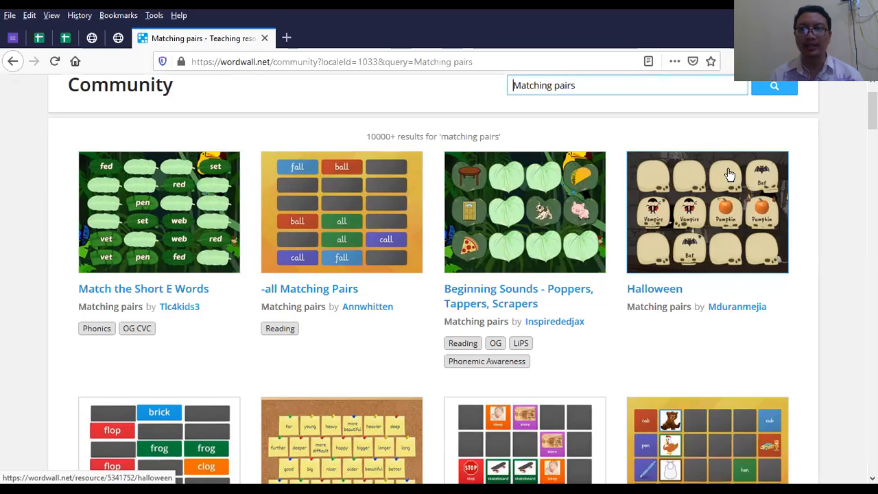
scroll(705, 240, "down", 1)
scroll(702, 222, "up", 2)
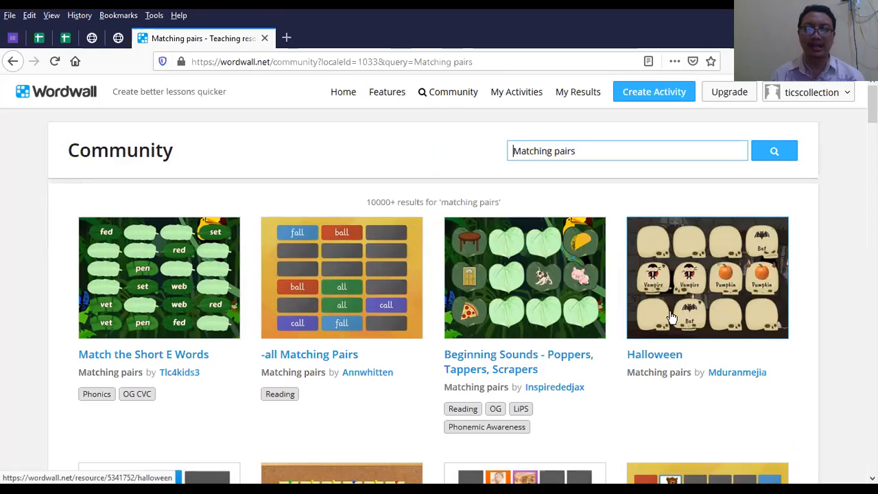
scroll(644, 288, "down", 1)
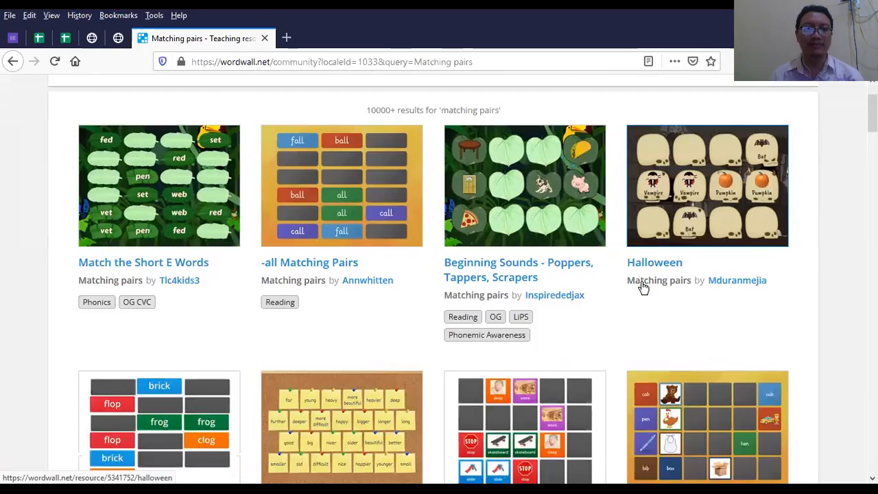
scroll(721, 423, "down", 1)
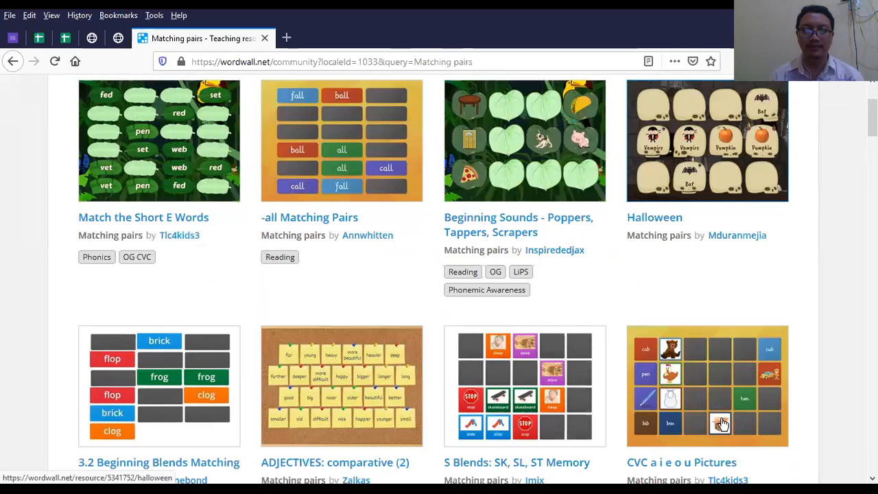
scroll(640, 225, "down", 1)
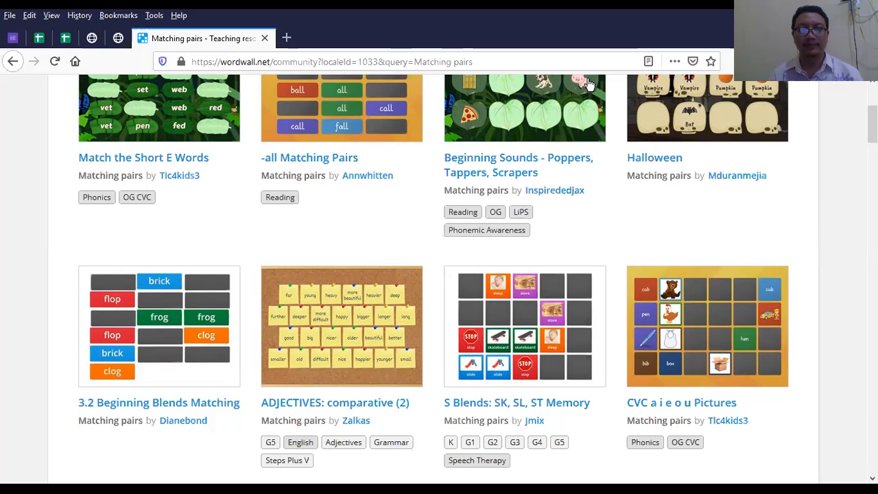
Open the Halloween Matching pairs activity in a new browser tab, keeping the community results open
scroll(643, 302, "up", 4)
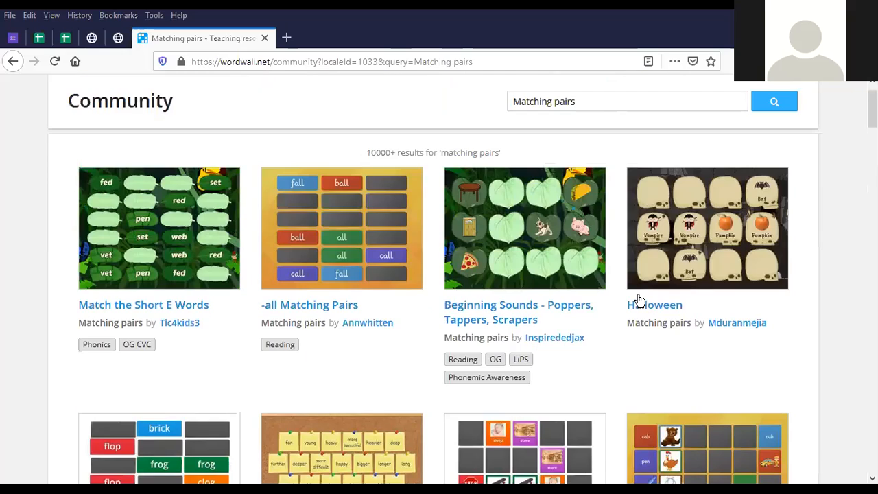
scroll(641, 295, "up", 1)
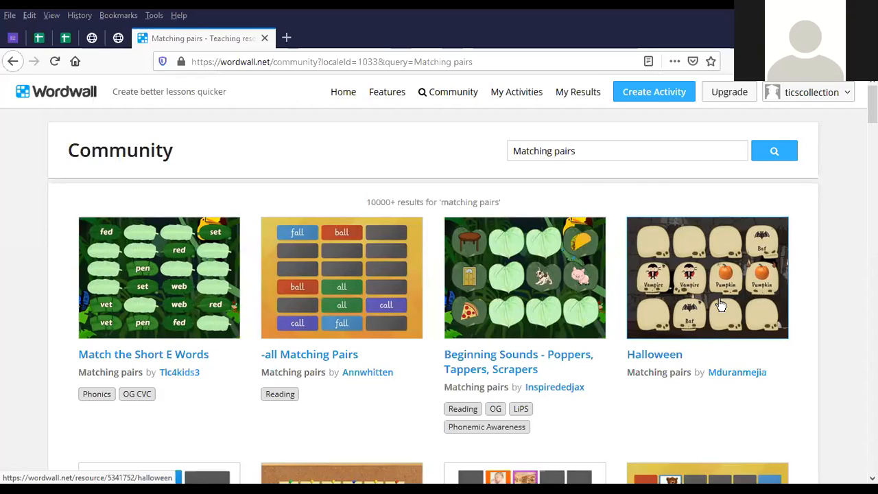
right_click(691, 299)
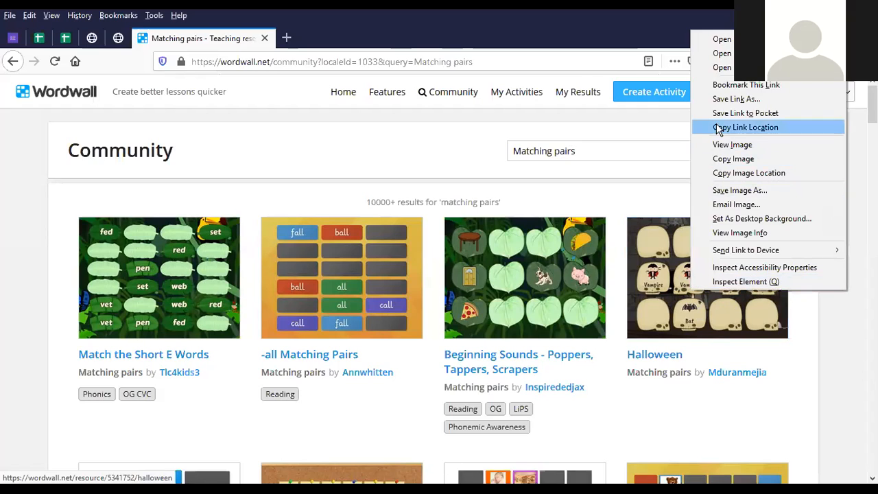
left_click(716, 38)
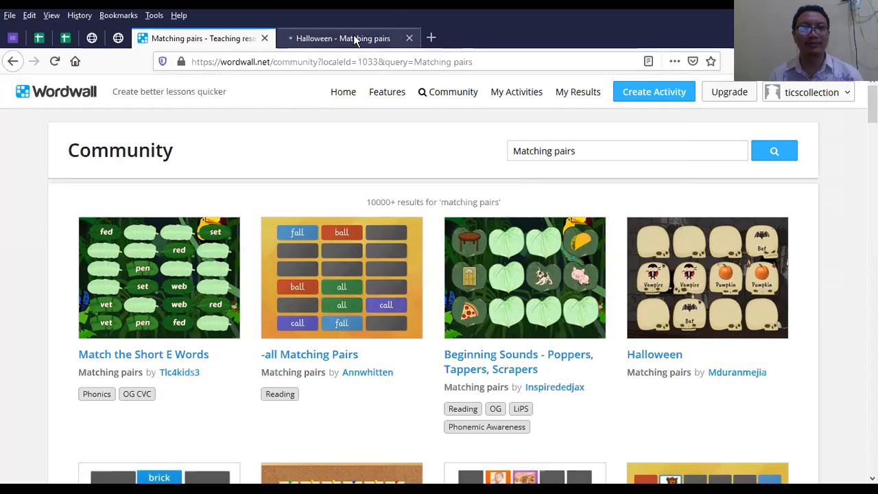
Start the Halloween Matching pairs game in its own tab and look over the themes below it while the tiles load
left_click(354, 38)
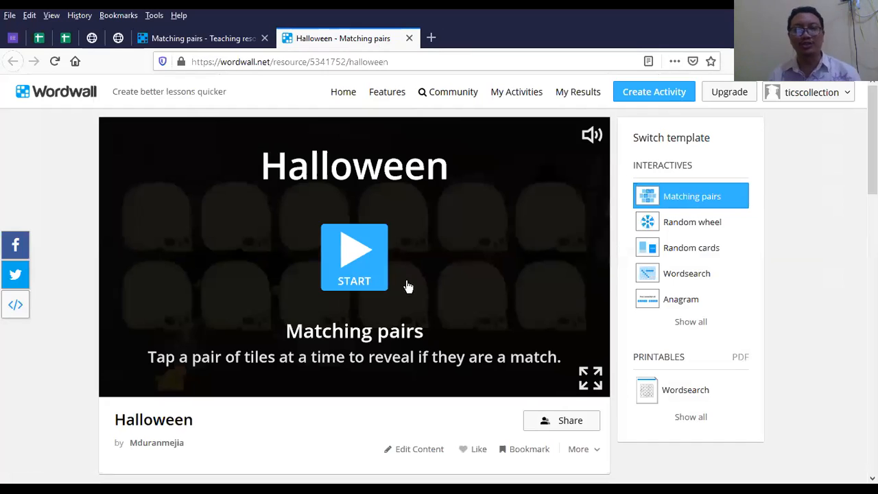
left_click(361, 265)
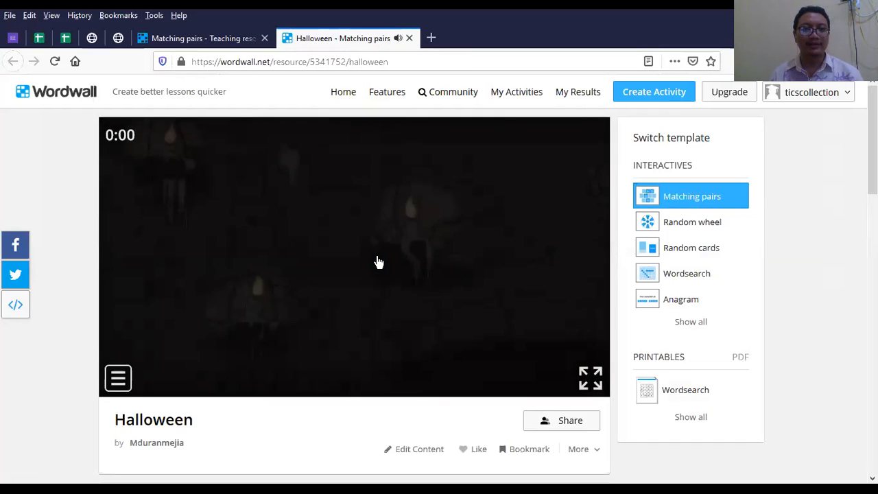
scroll(378, 288, "down", 3)
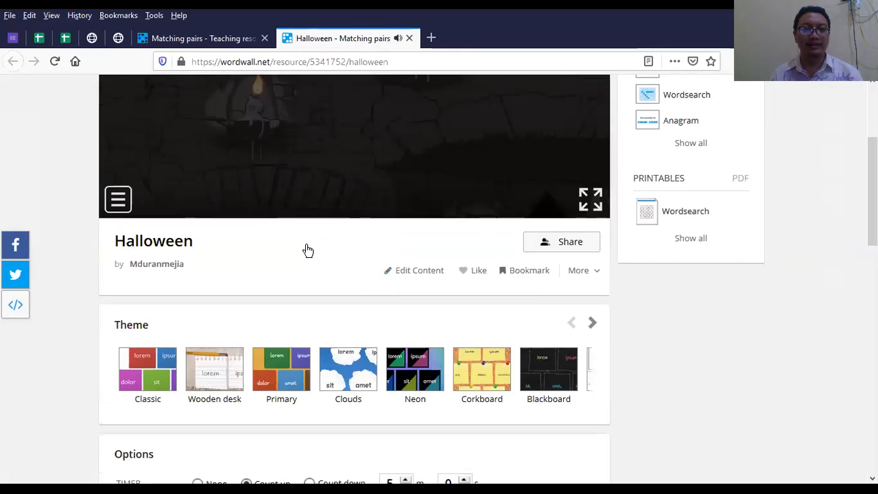
scroll(308, 249, "up", 3)
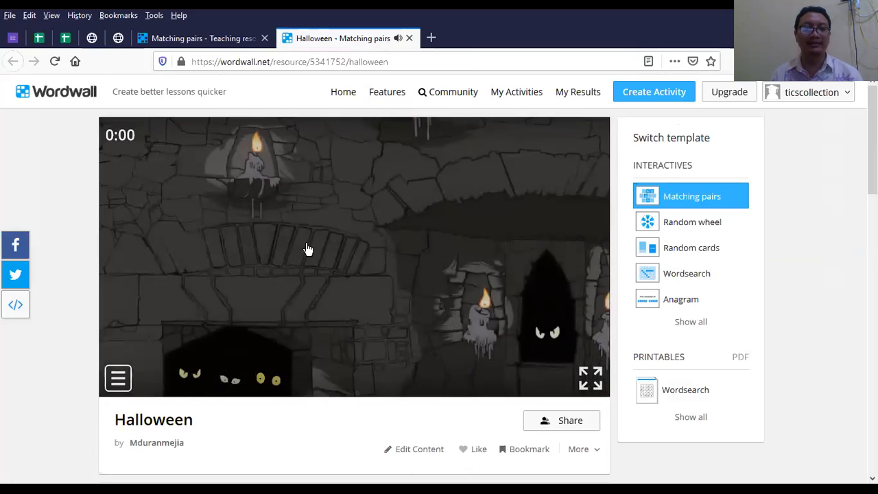
scroll(308, 249, "down", 2)
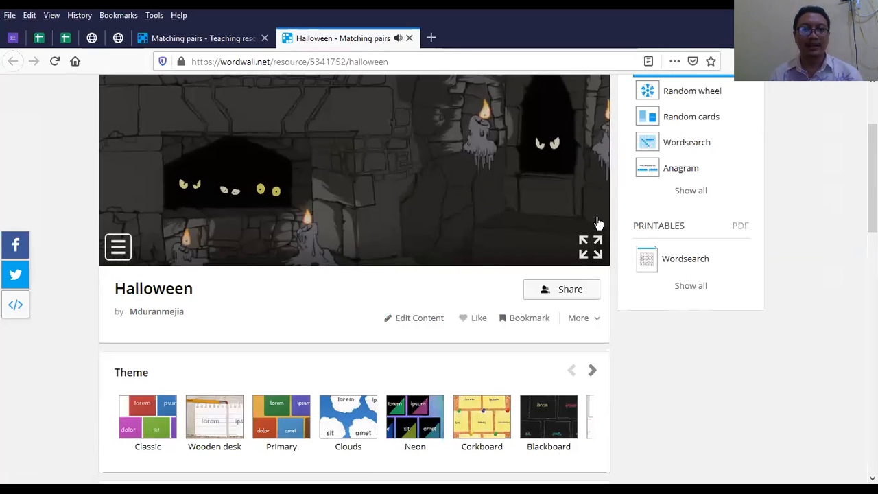
scroll(598, 224, "up", 2)
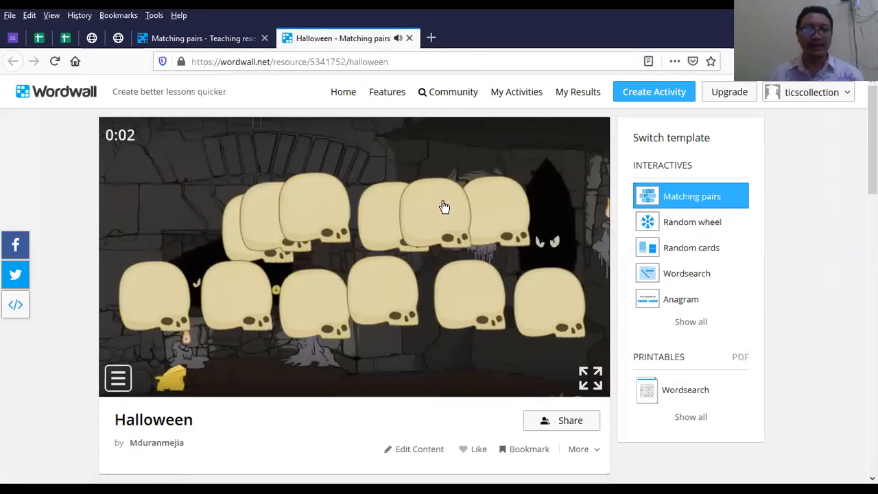
Play the Halloween game by revealing two tiles at a time, looking for the tile that matches the Witch
left_click(481, 247)
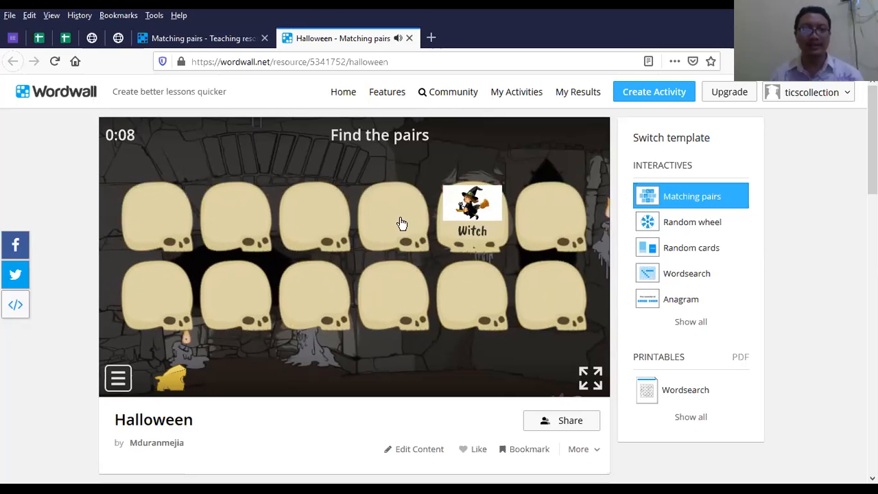
left_click(343, 219)
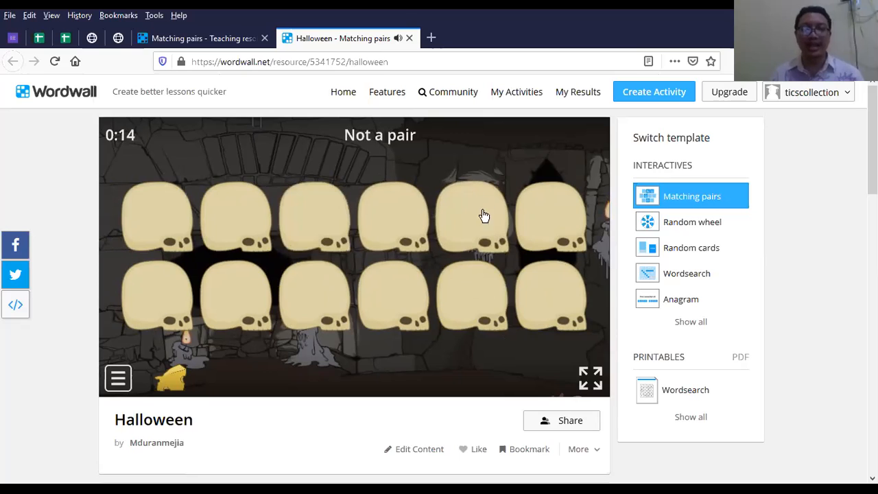
left_click(175, 224)
left_click(549, 293)
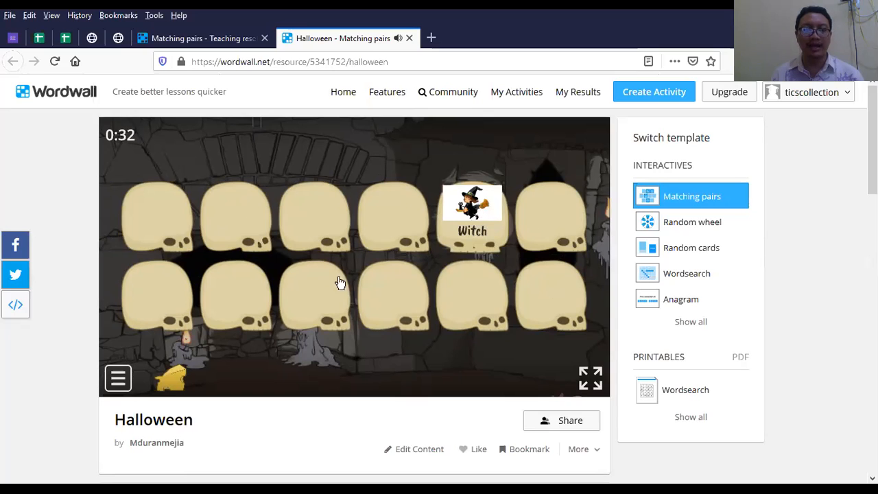
left_click(314, 298)
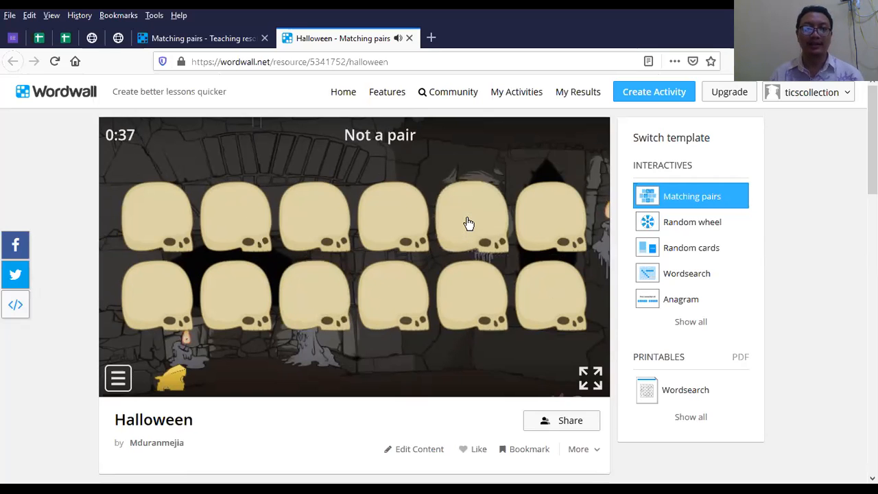
left_click(401, 235)
left_click(555, 308)
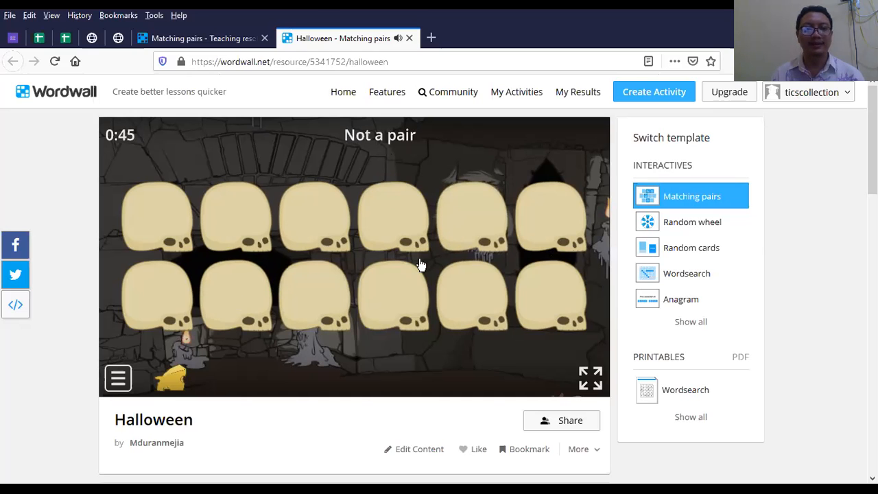
Leave the Halloween game, closing its tab and returning to the Matching pairs community results
scroll(480, 249, "down", 4)
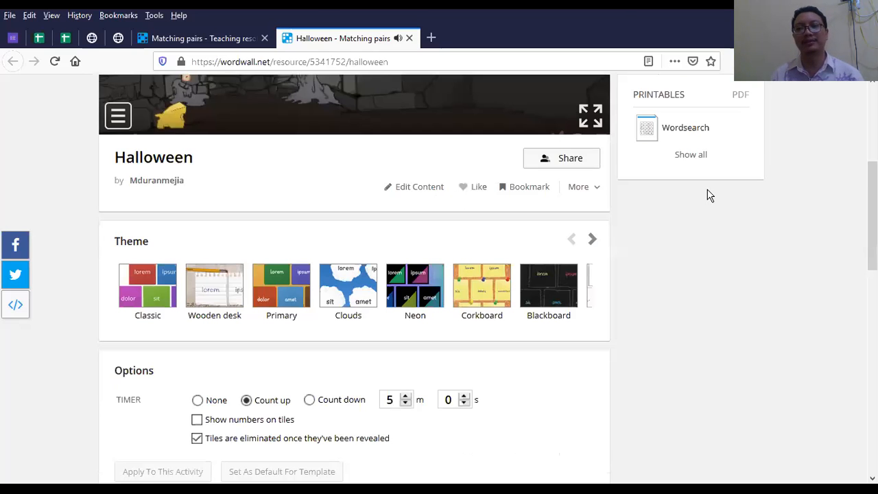
scroll(709, 195, "up", 4)
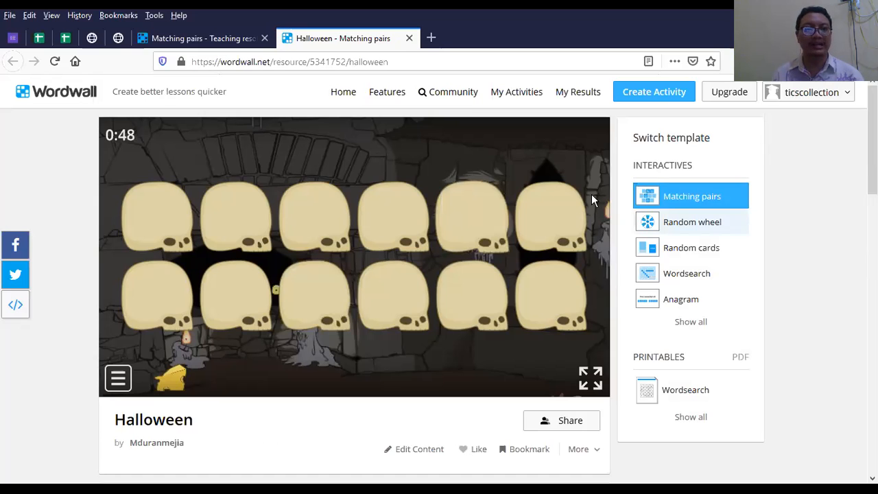
left_click(175, 40)
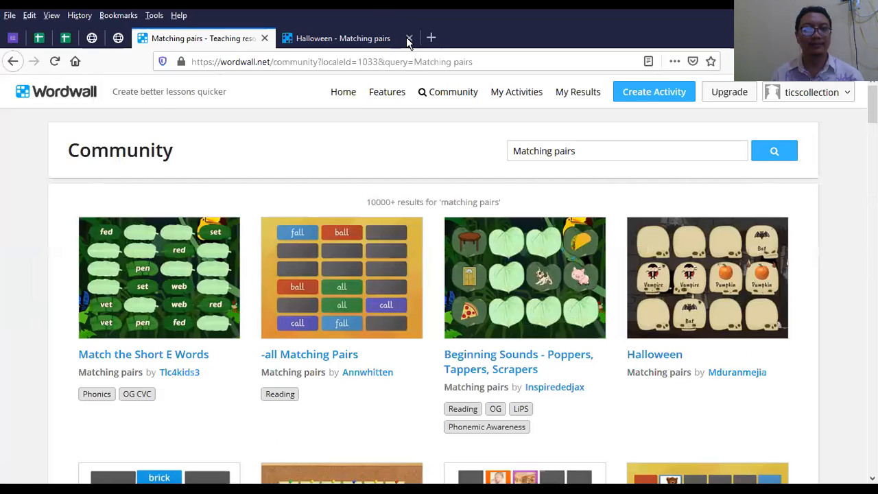
Examine the other Matching pairs activities in the community results, such as blends, comparative adjectives, sight words and Spanish weather
scroll(386, 143, "down", 1)
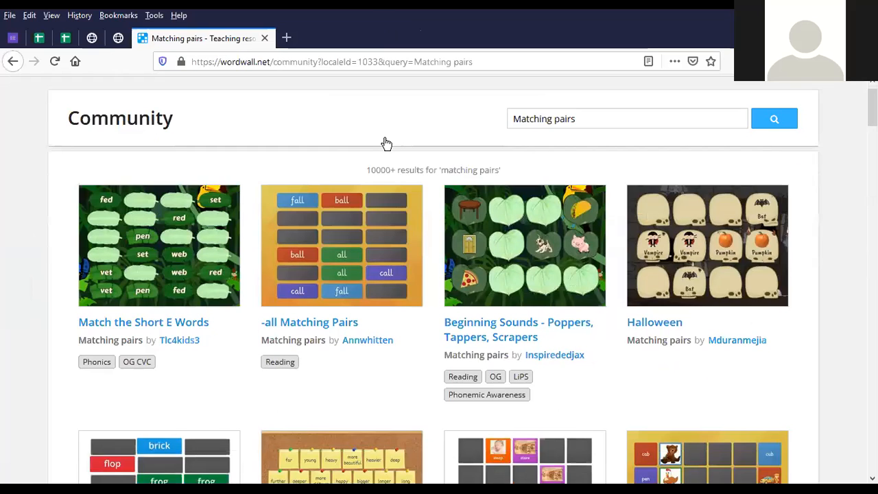
scroll(386, 143, "down", 3)
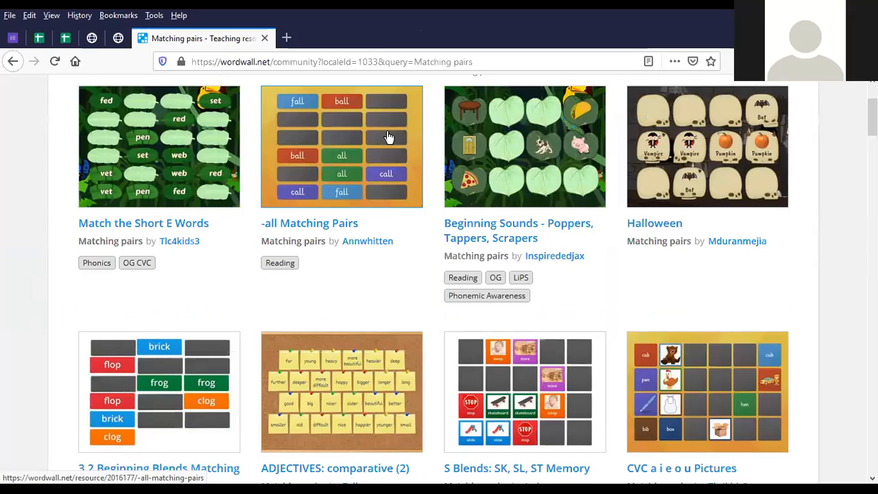
scroll(388, 134, "down", 1)
scroll(532, 150, "down", 3)
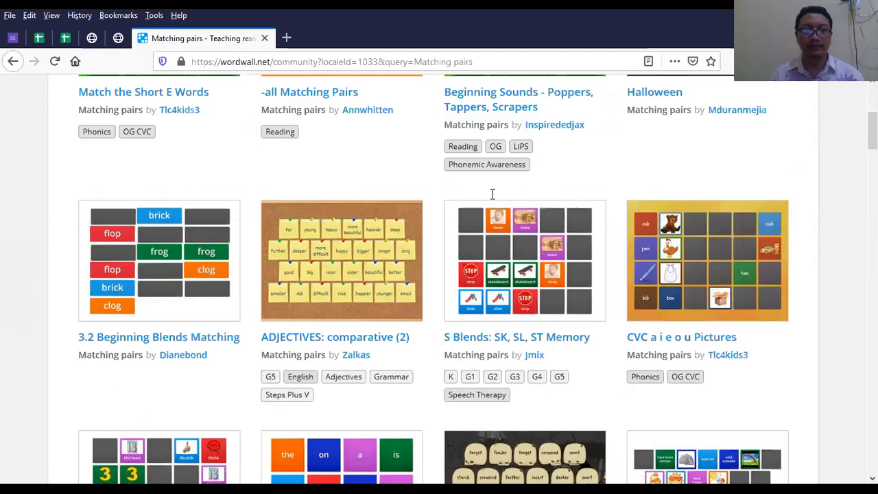
scroll(492, 194, "down", 6)
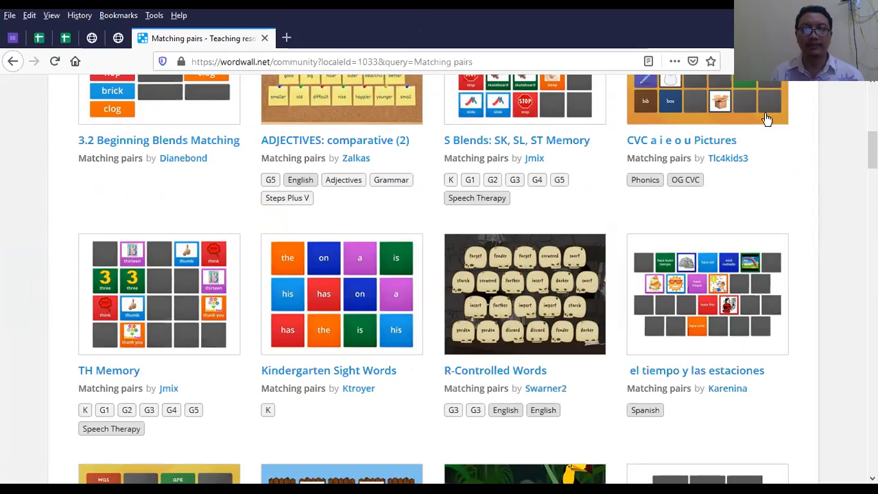
scroll(439, 274, "up", 5)
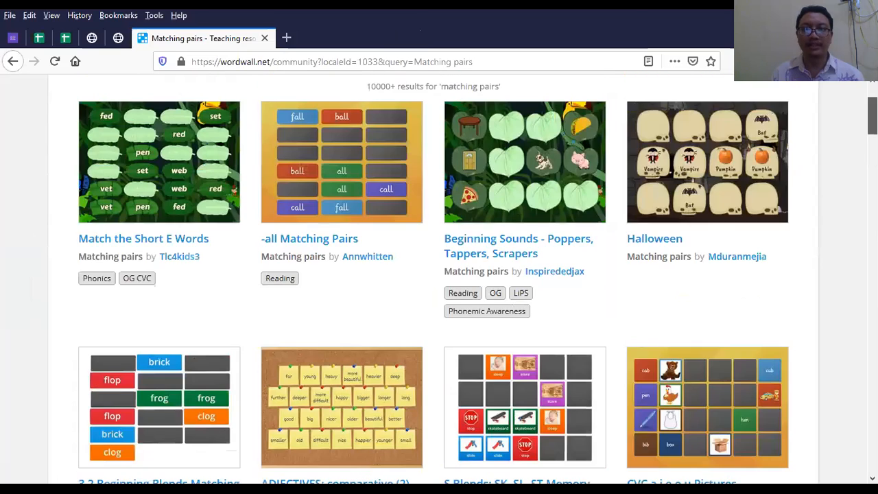
scroll(817, 118, "up", 1)
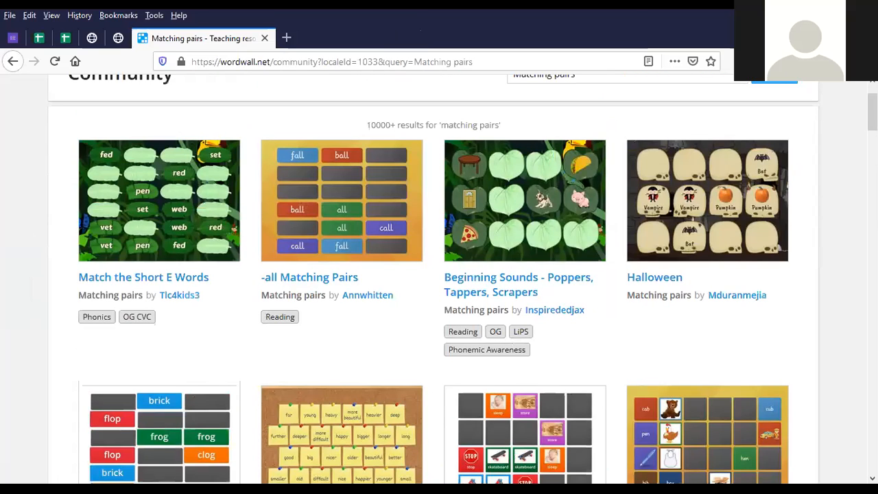
Start creating a new activity with the Matching pairs template and extend it to three empty pairs
scroll(455, 158, "up", 2)
left_click(629, 94)
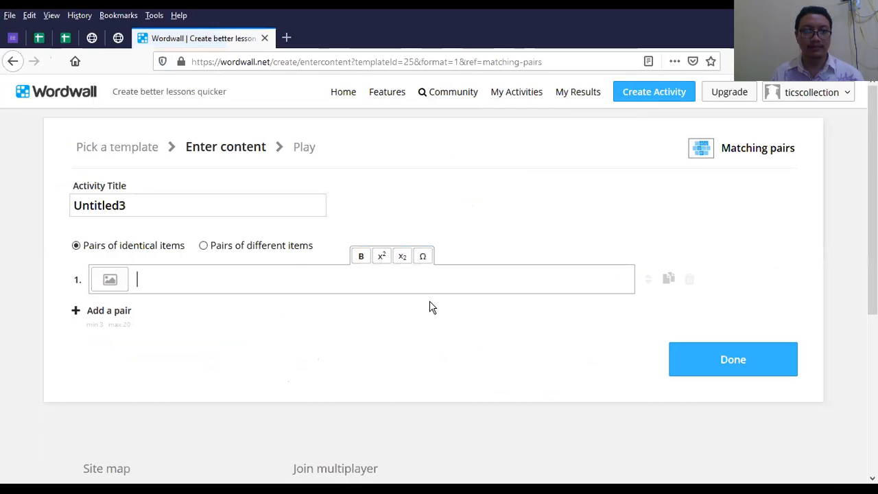
left_click(102, 312)
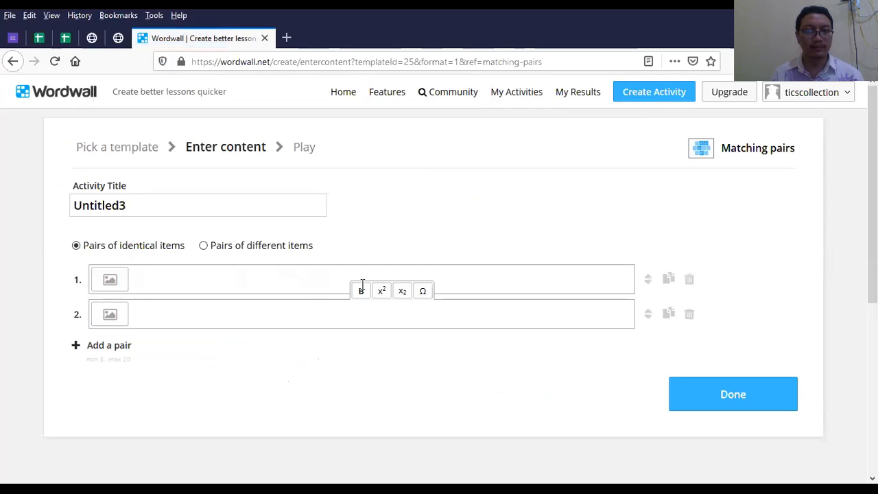
left_click(109, 347)
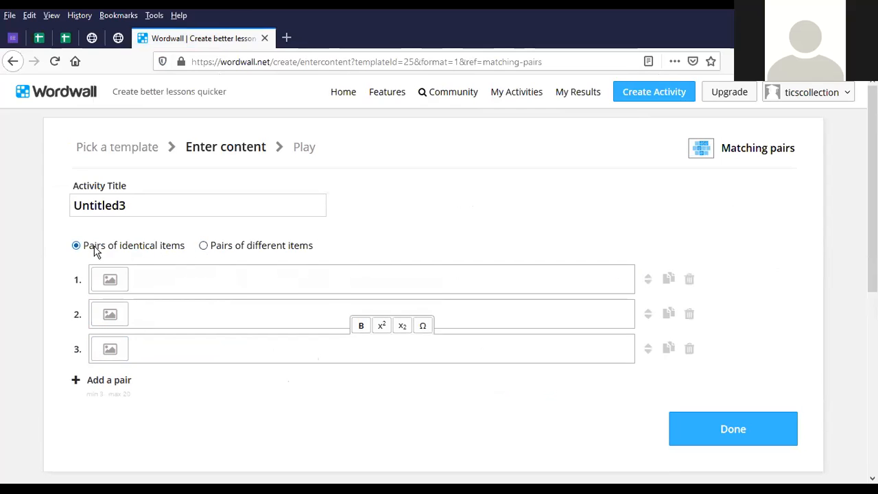
Compare the identical and different pair layouts, and view the image search for the first pair without choosing an image
left_click(203, 246)
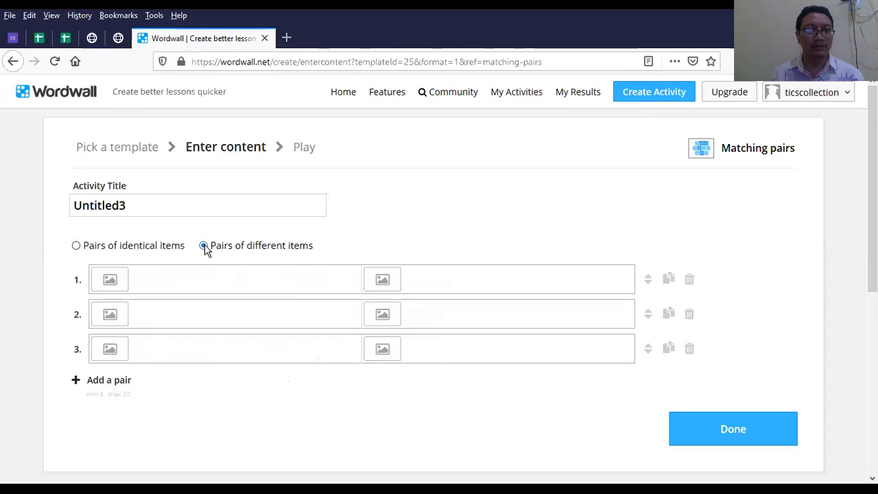
left_click(78, 246)
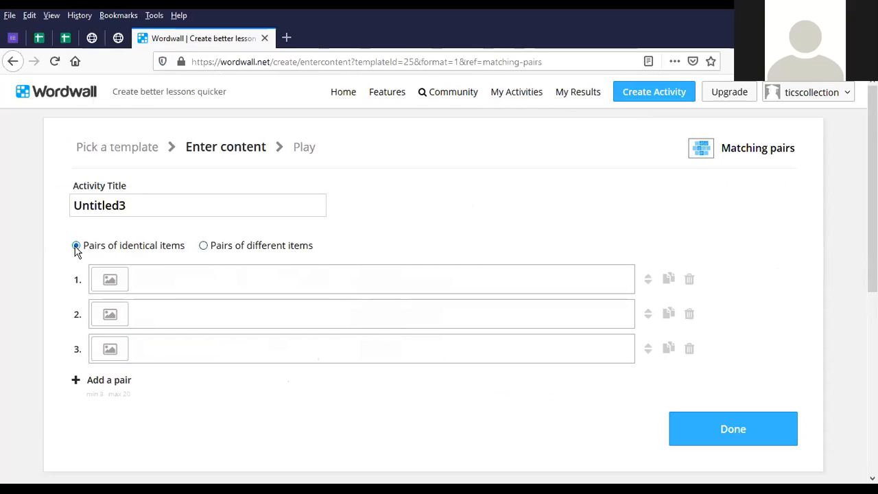
left_click(160, 285)
left_click(158, 321)
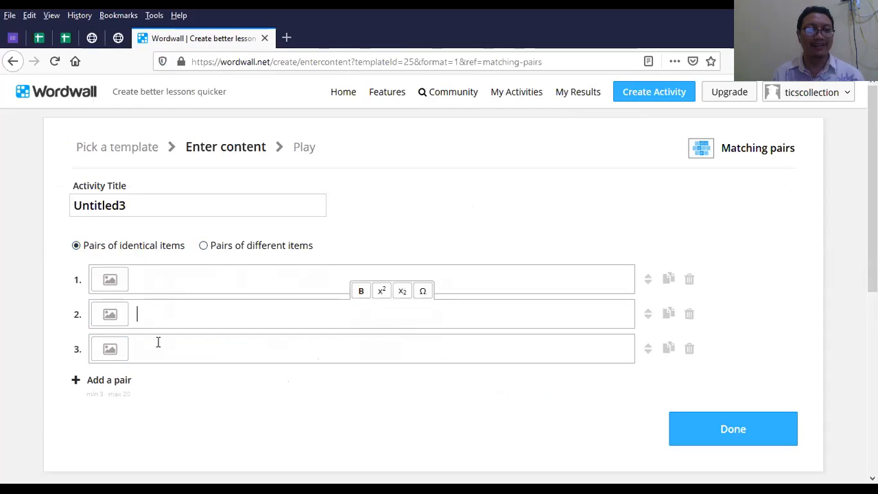
left_click(157, 318)
left_click(130, 286)
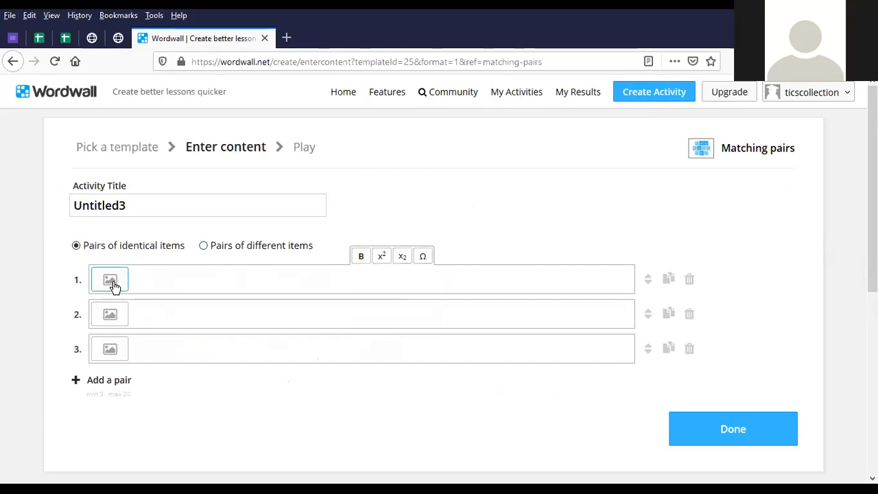
left_click(109, 283)
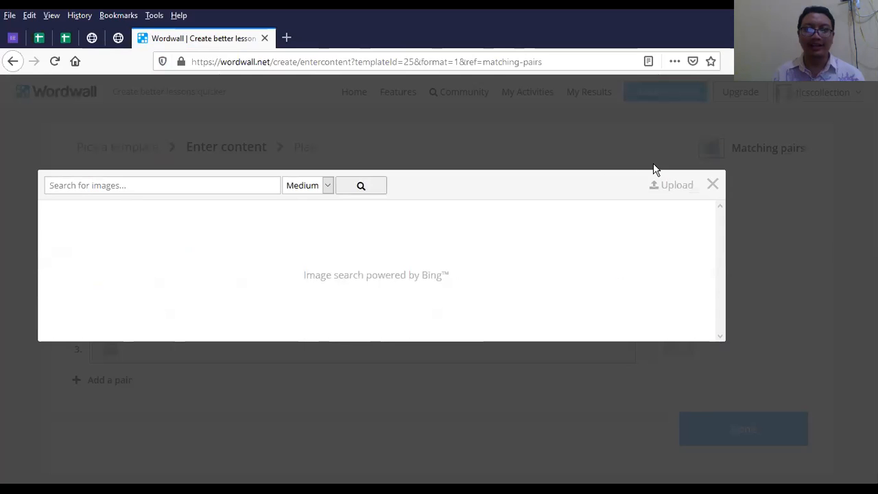
key("Escape")
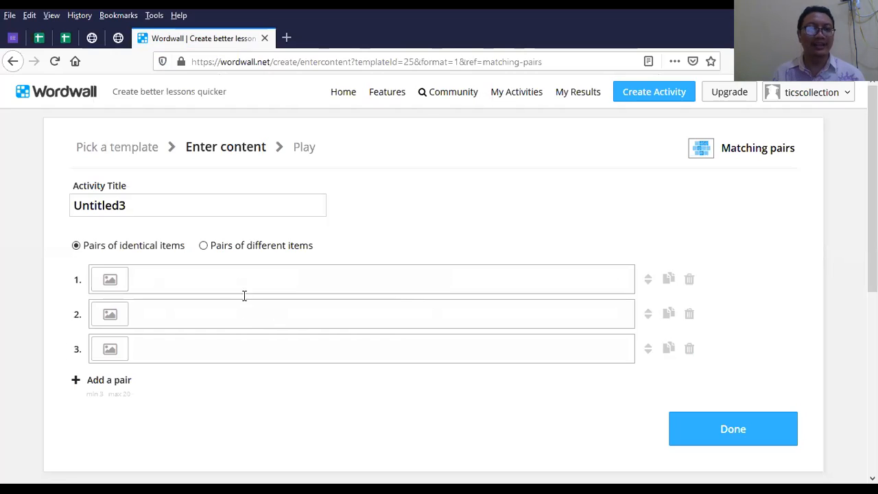
Compare the two pair types again and set the activity to "Pairs of different items"
left_click(204, 247)
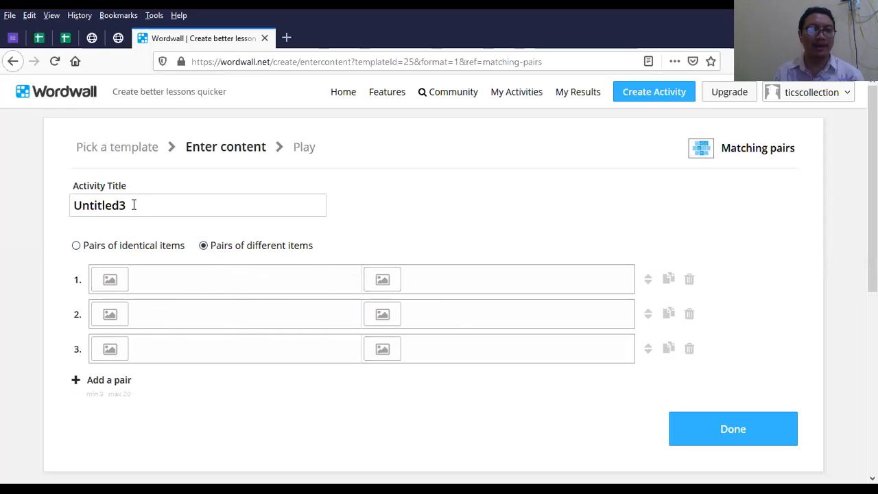
left_click_drag(134, 205, 66, 208)
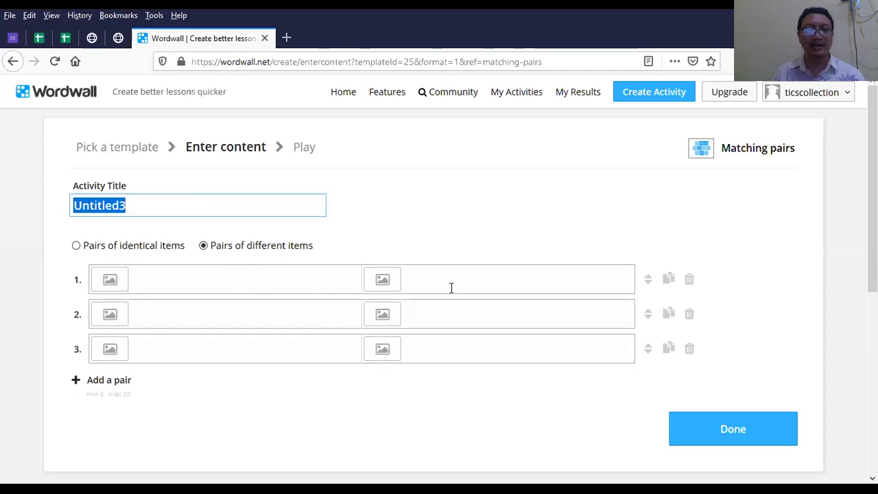
scroll(268, 327, "down", 2)
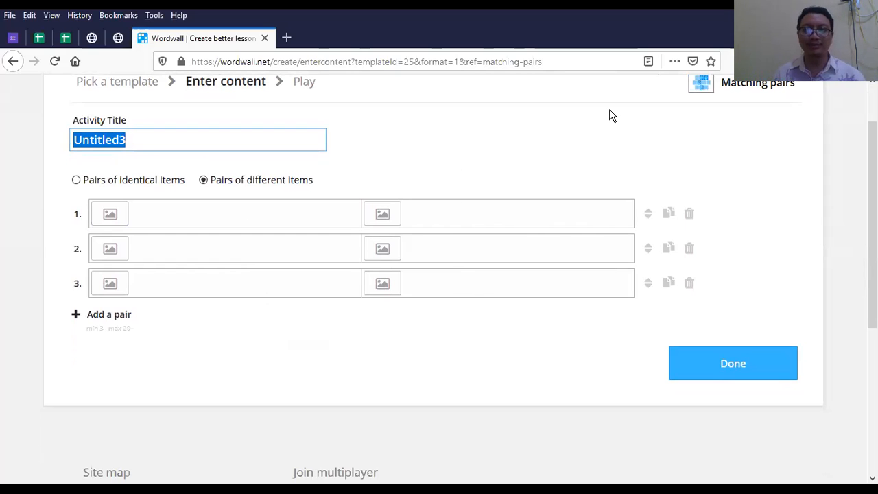
scroll(613, 116, "up", 2)
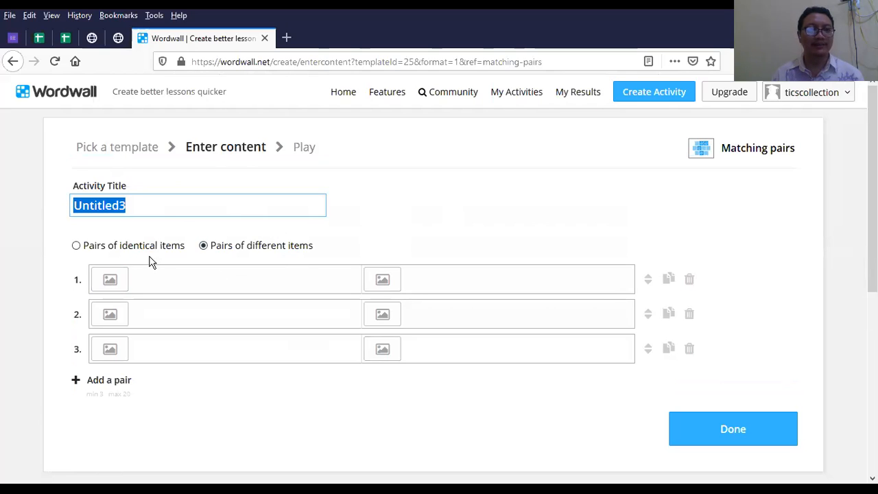
left_click(78, 252)
left_click(76, 246)
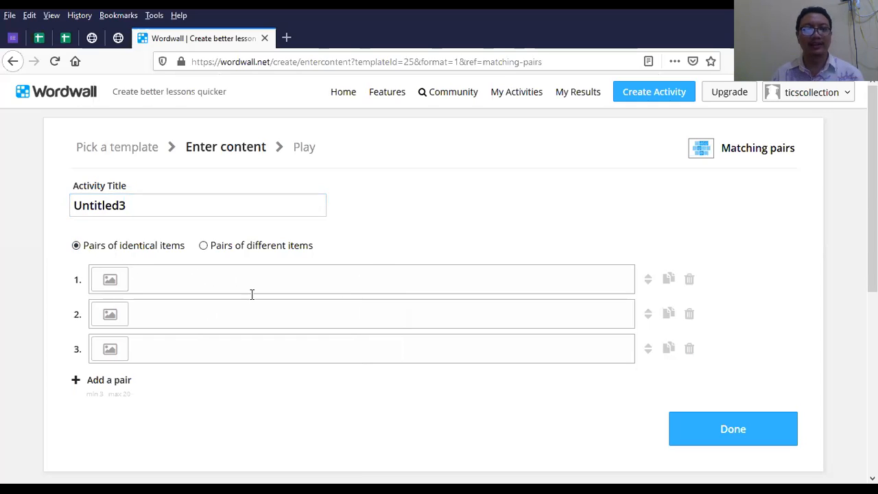
left_click(203, 246)
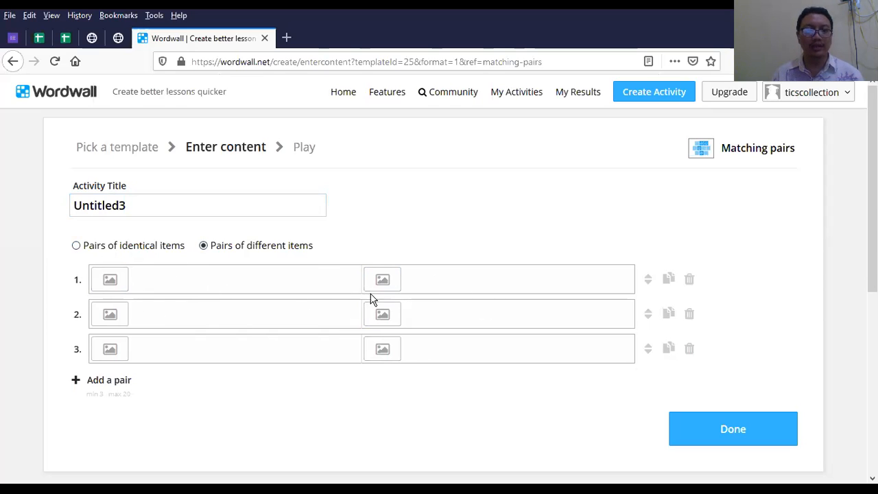
Examine the separate text fields for the two different items in each of the three pairs
left_click(434, 279)
left_click(444, 312)
left_click(435, 343)
left_click(435, 281)
left_click(325, 279)
left_click(480, 319)
left_click(474, 347)
left_click(261, 284)
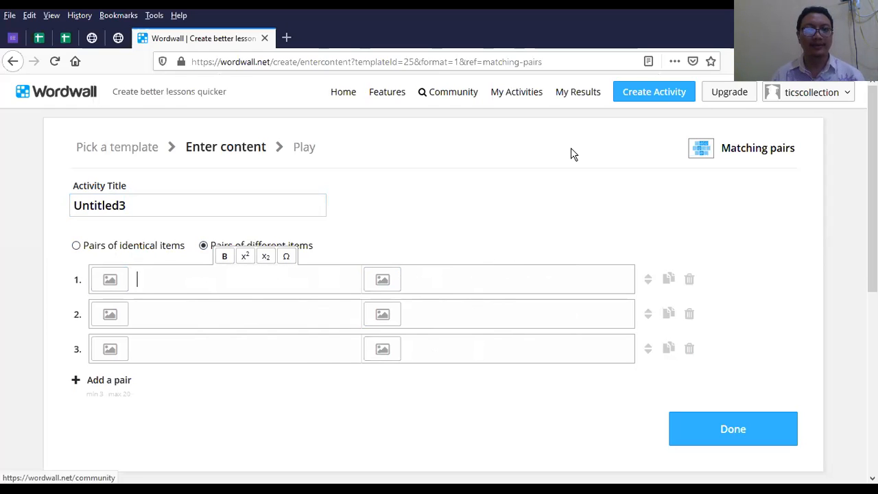
Open the template picker for a new activity in a separate tab and filter the templates by "labelled d"
right_click(623, 95)
left_click(658, 98)
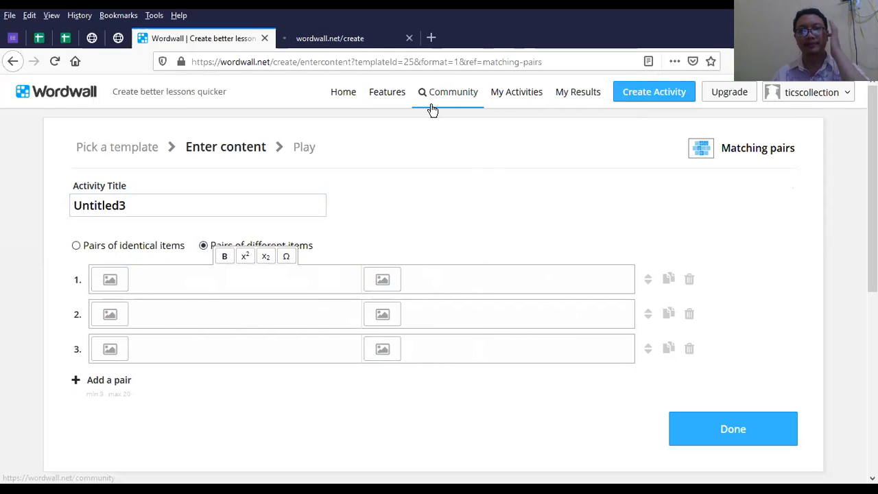
left_click(364, 39)
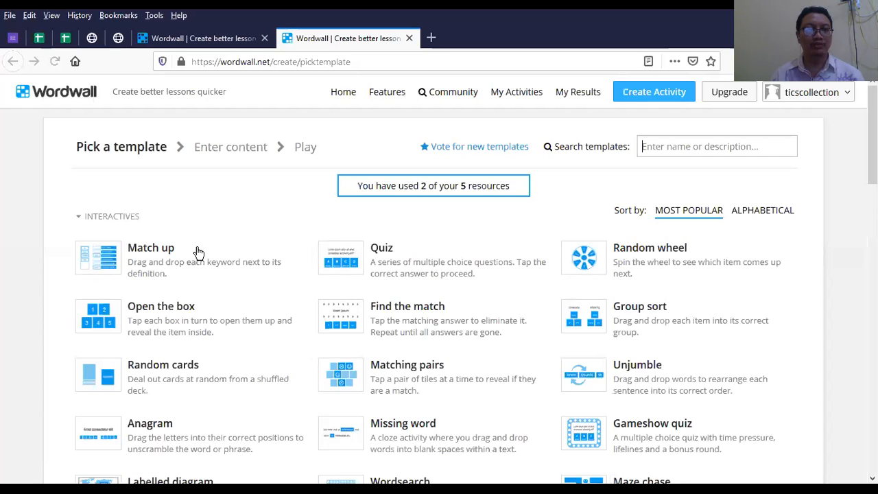
scroll(192, 253, "down", 3)
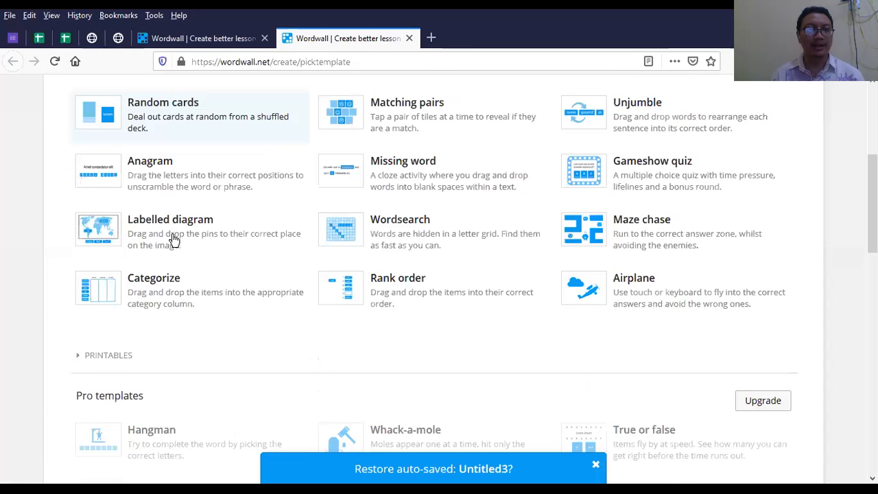
scroll(661, 157, "up", 3)
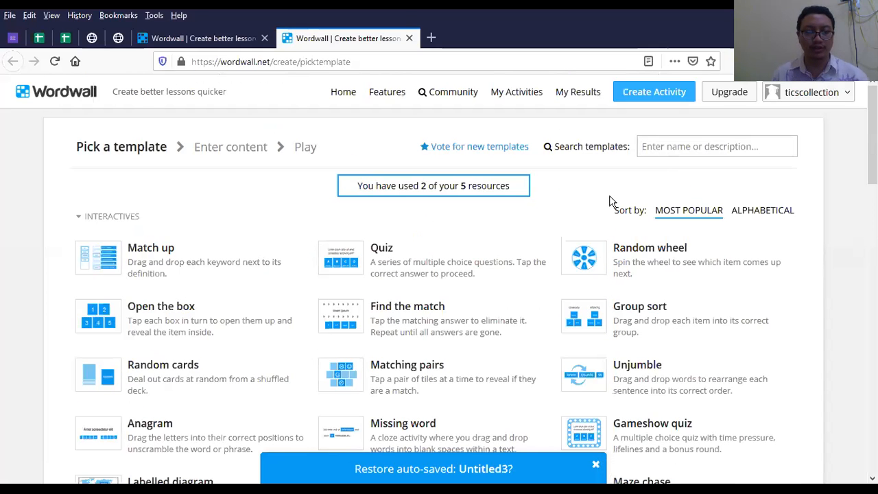
type("label")
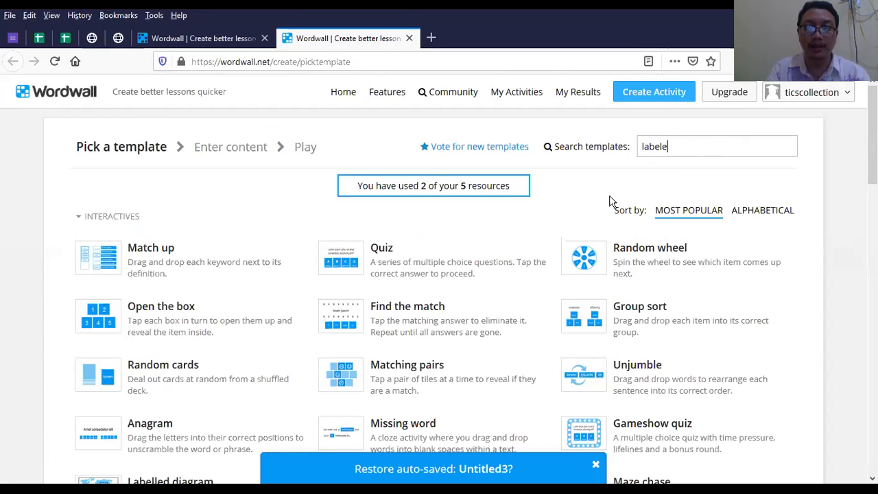
type("ed d")
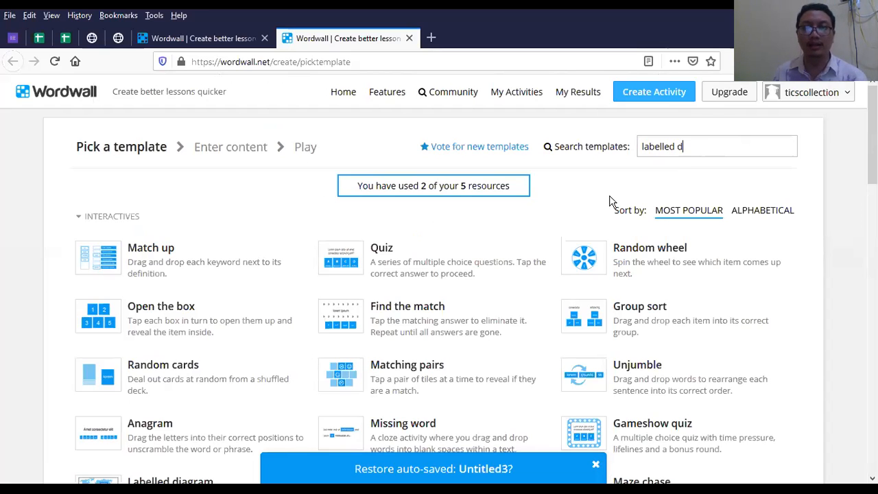
Open the Community page in a separate tab and search its public activities for "Labelled diagram"
middle_click(475, 92)
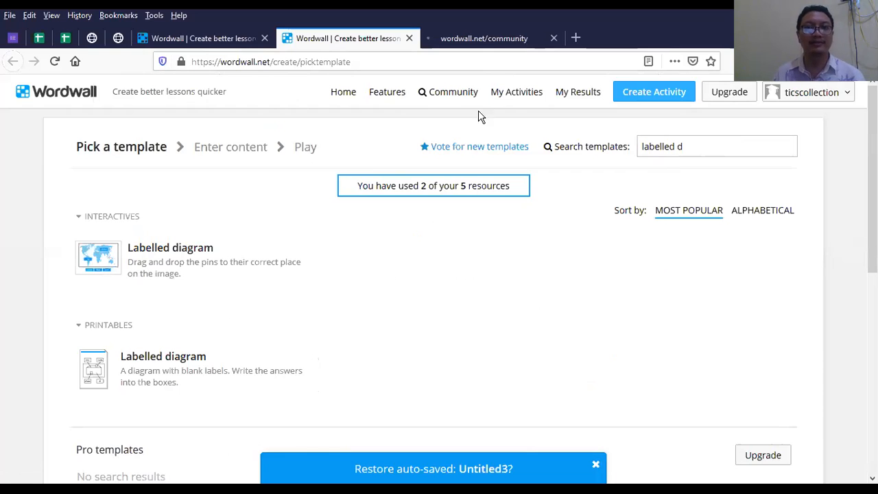
left_click(490, 40)
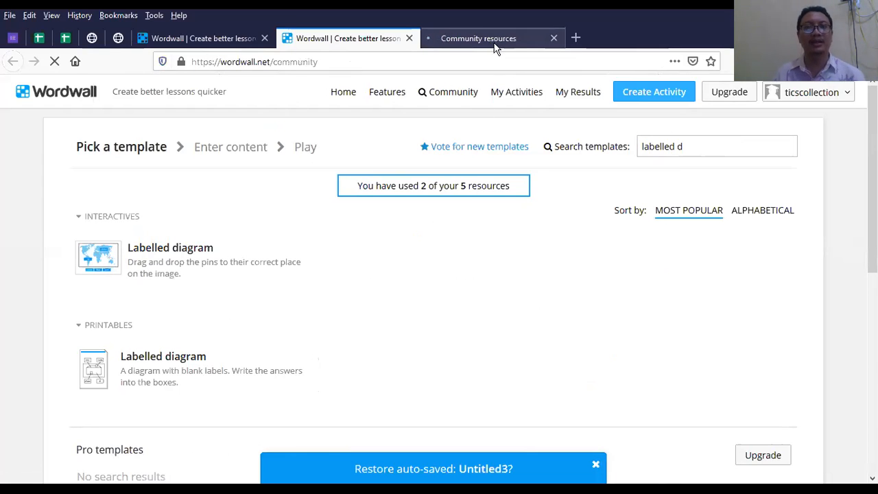
left_click(560, 151)
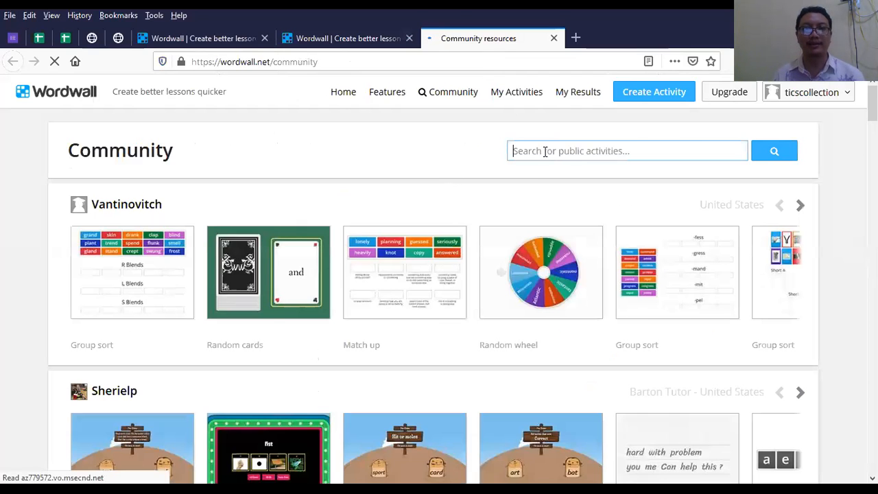
type("labe")
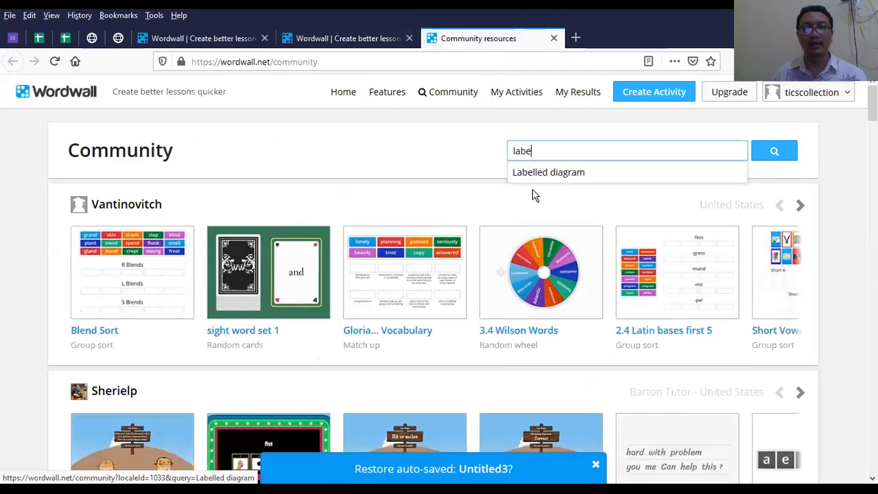
left_click(544, 176)
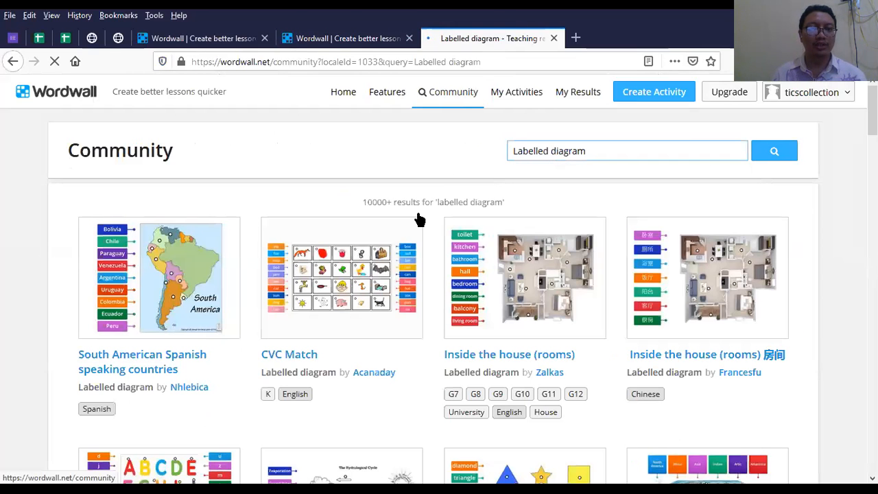
Open the South American Spanish speaking countries activity and both Inside the house (rooms) activities from the results in separate tabs
scroll(172, 221, "down", 2)
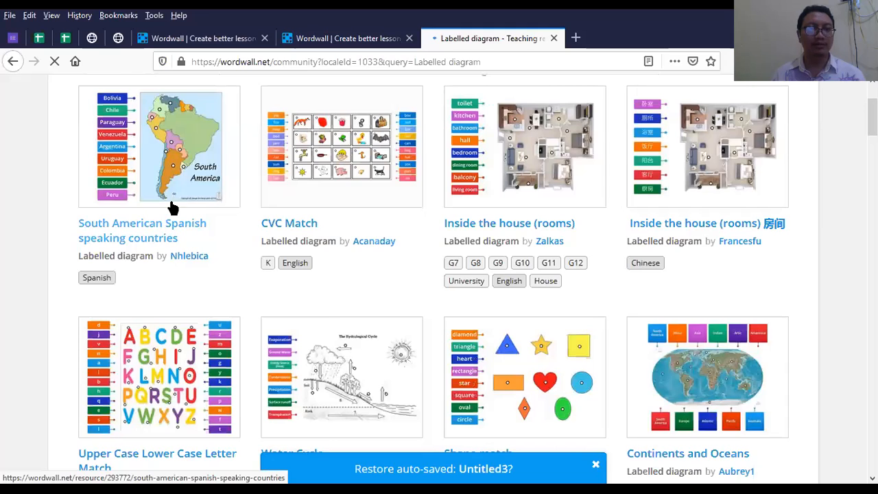
right_click(173, 206)
left_click(203, 213)
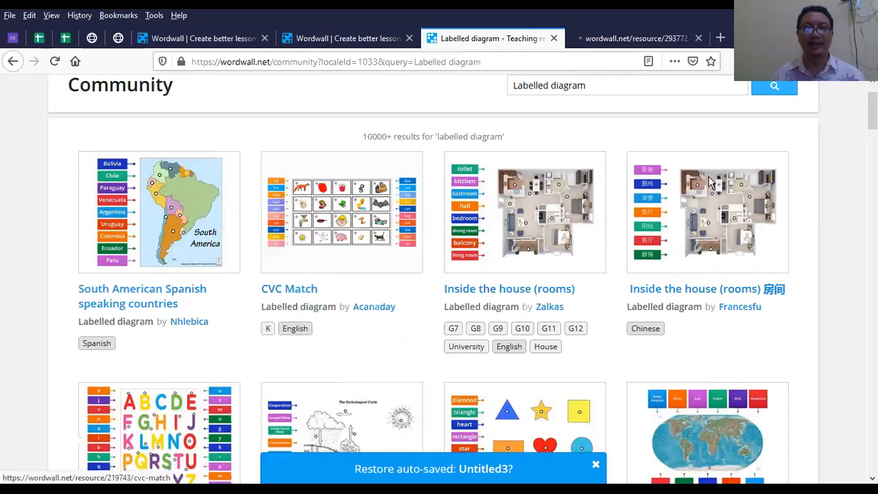
right_click(736, 249)
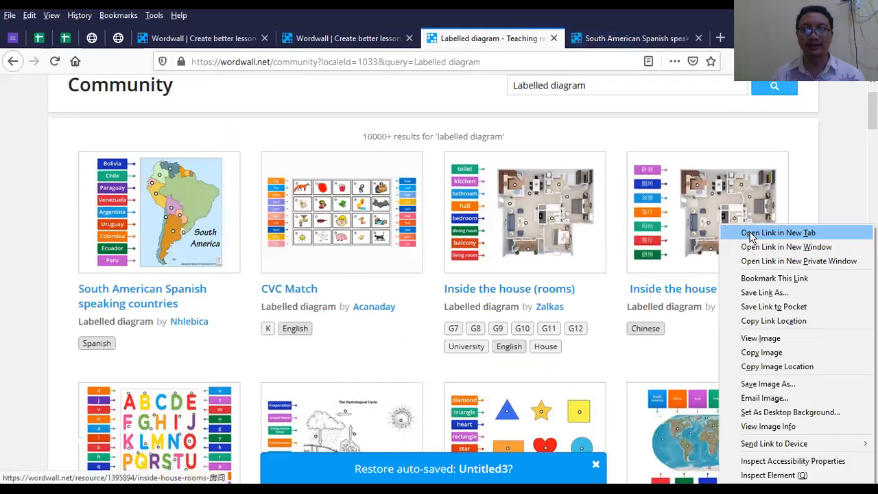
left_click(775, 233)
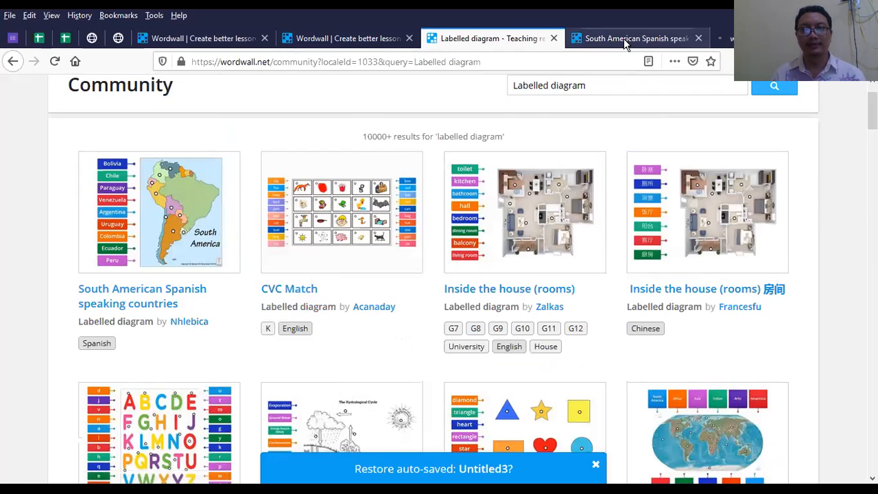
scroll(505, 164, "down", 2)
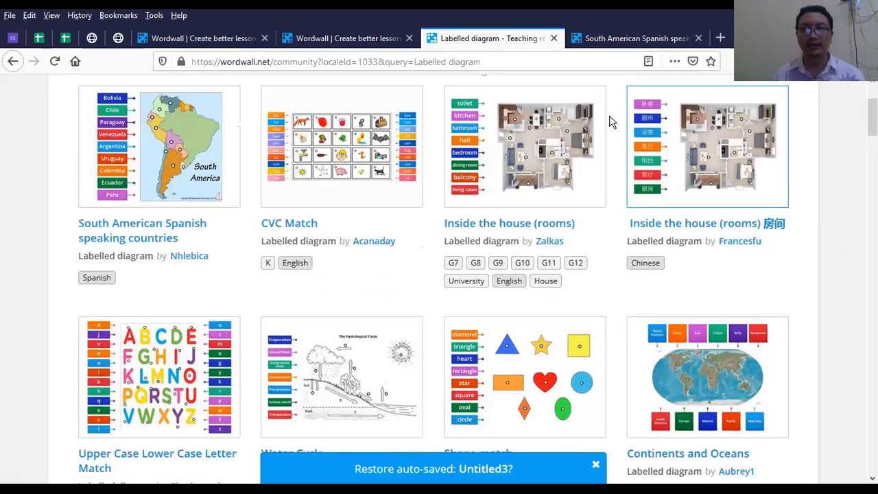
right_click(564, 123)
left_click(599, 132)
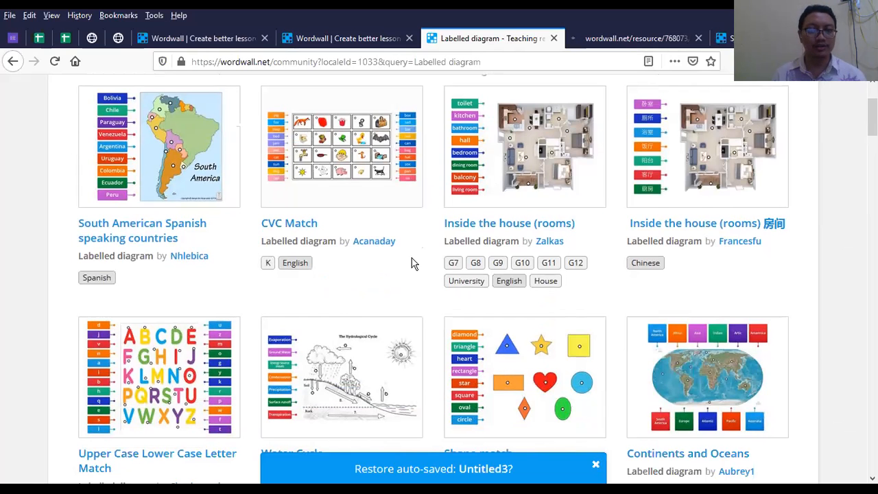
Try out the English Inside the house (rooms) activity by placing the toilet and living room labels on the floor plan, and close it
scroll(411, 261, "down", 5)
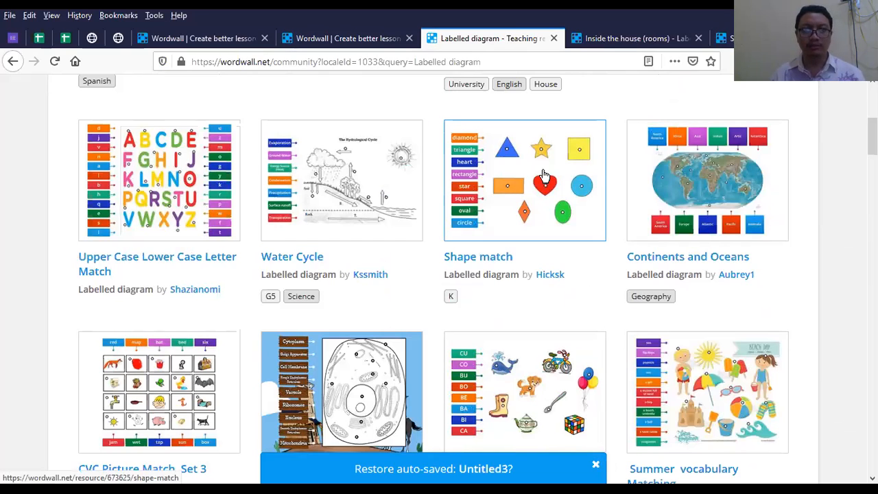
scroll(528, 244, "down", 5)
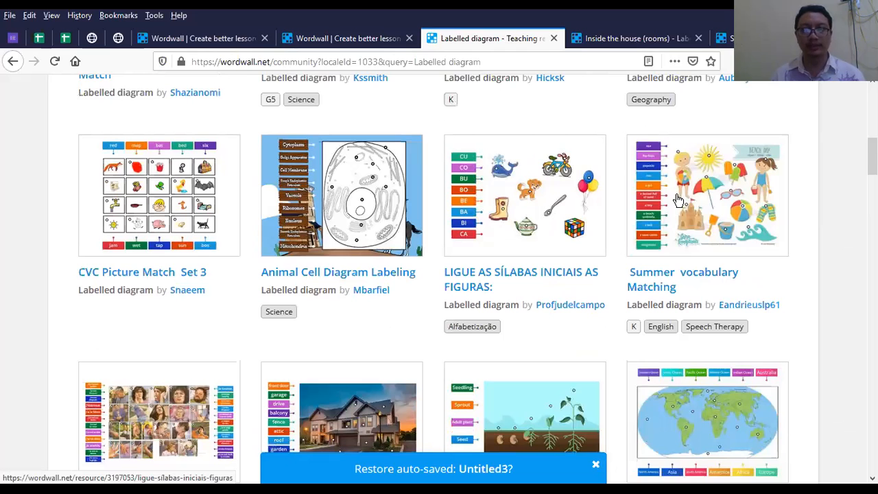
scroll(678, 199, "down", 5)
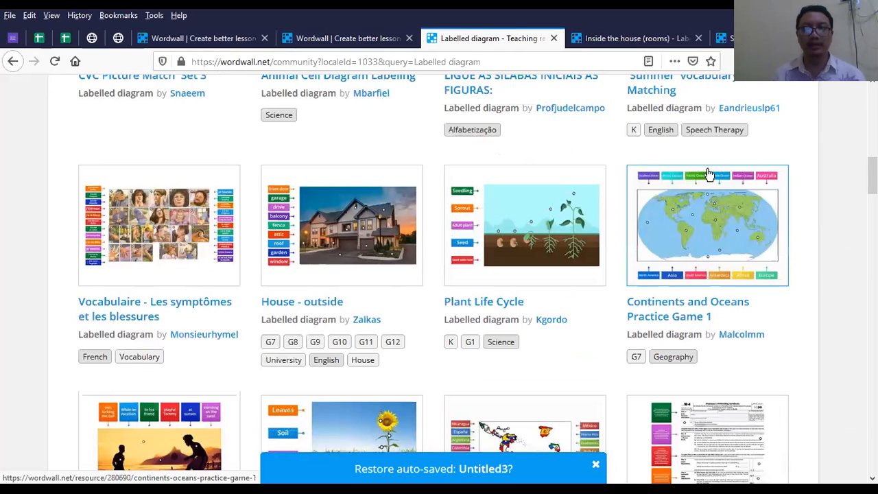
scroll(351, 184, "up", 5)
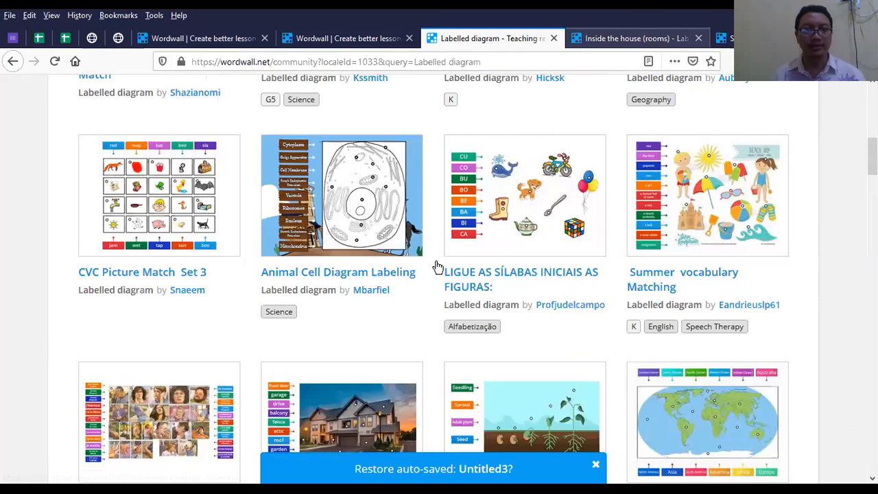
key("ctrl+Tab")
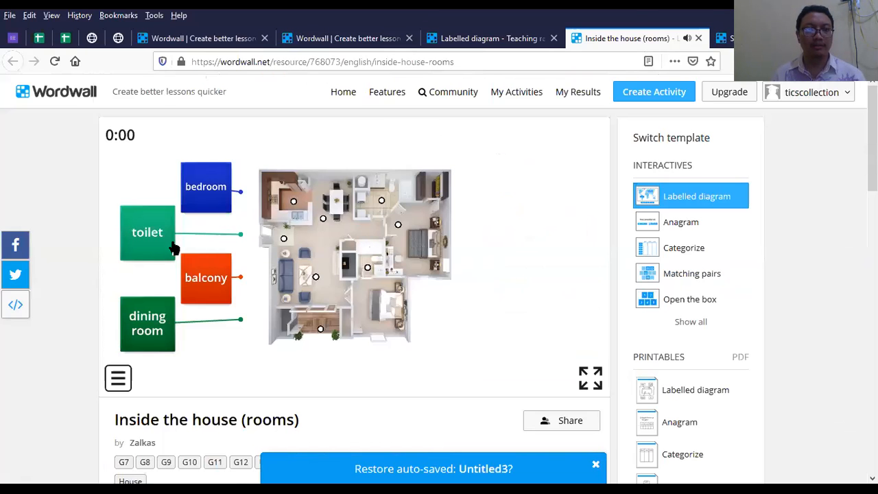
left_click_drag(240, 234, 382, 200)
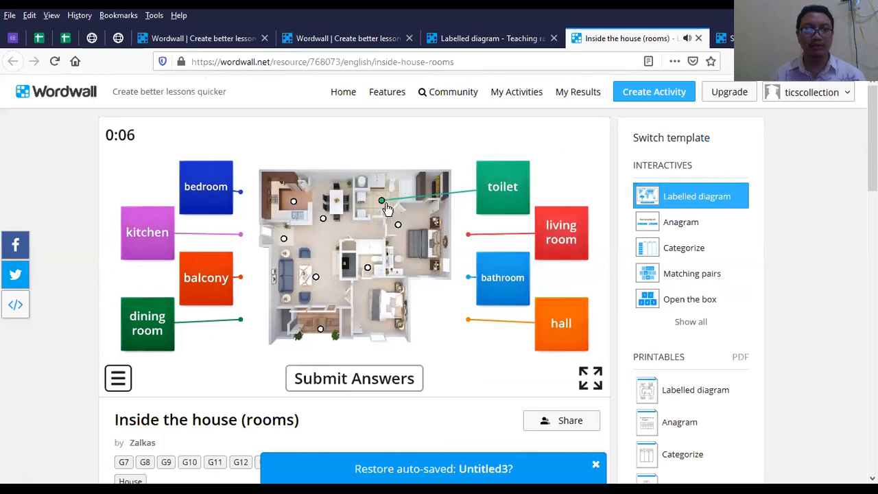
left_click_drag(468, 239, 315, 277)
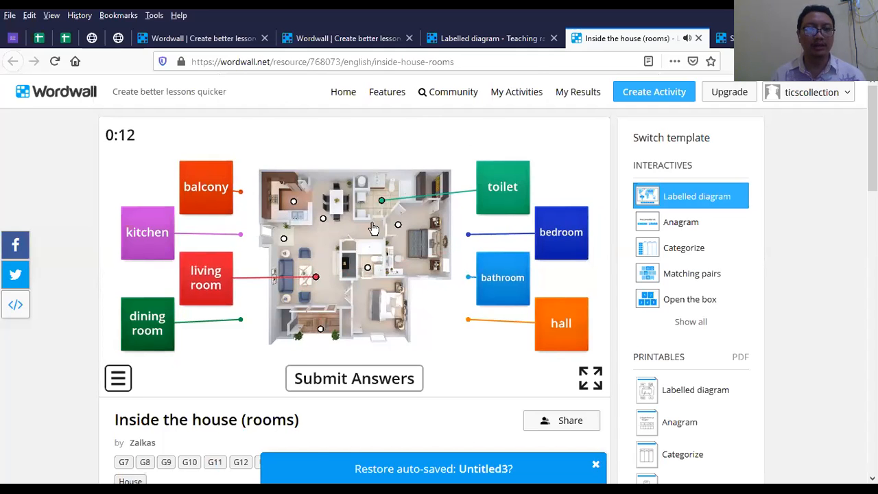
scroll(374, 228, "down", 3)
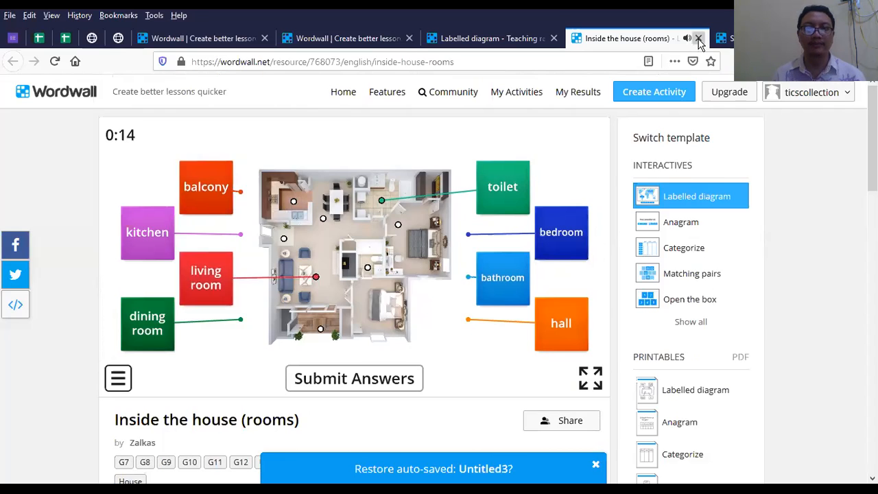
left_click(698, 38)
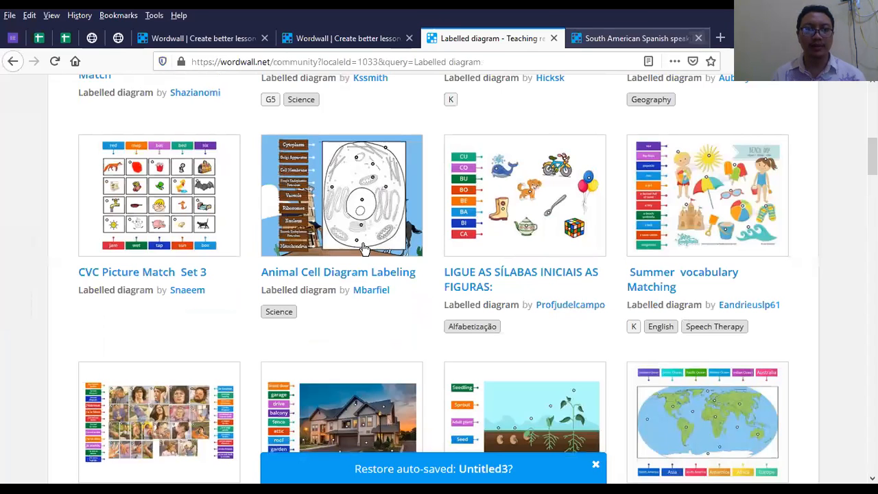
Try the Colombia label on the map in the South American Spanish speaking countries activity, and close the activity
key("ctrl+Tab")
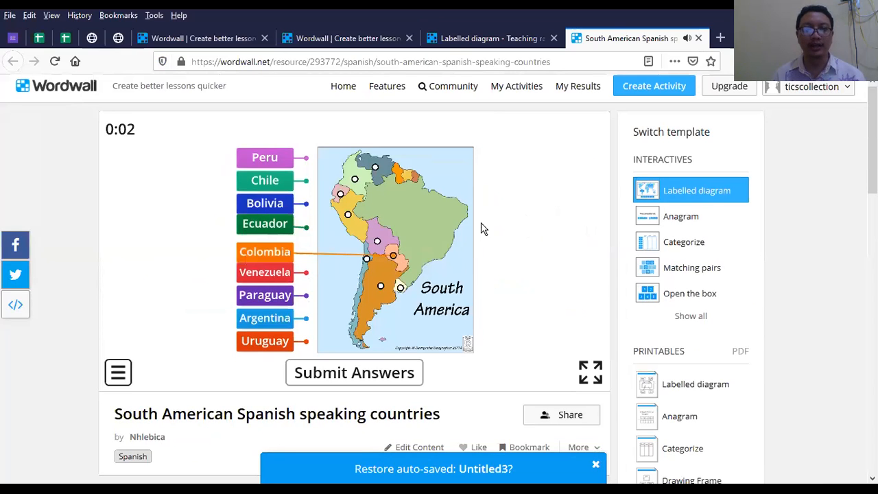
left_click(697, 37)
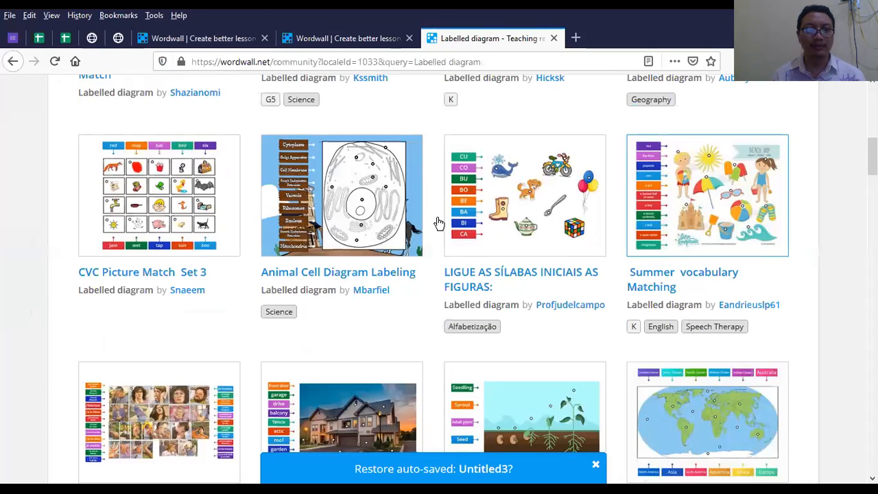
Examine the other Labelled diagram activities in the community results, such as plant life cycle, cell structure, music and body parts
scroll(370, 114, "down", 1)
scroll(386, 182, "up", 1)
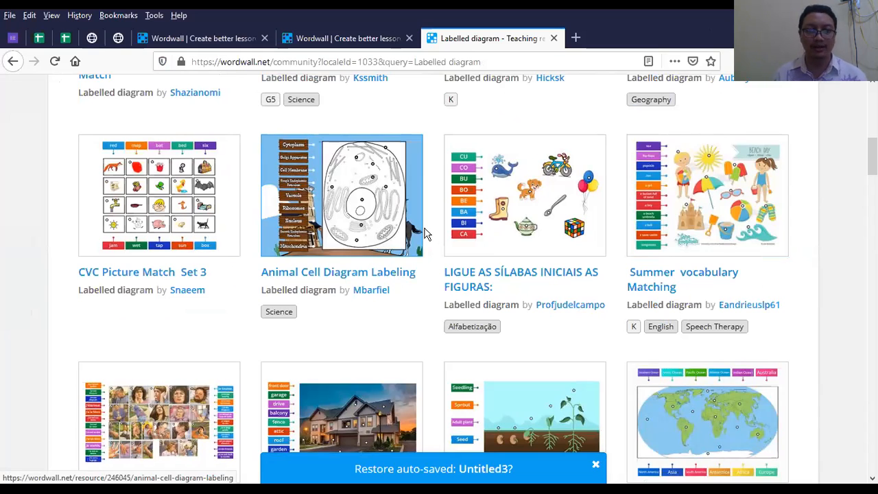
scroll(561, 291, "down", 2)
scroll(561, 290, "down", 1)
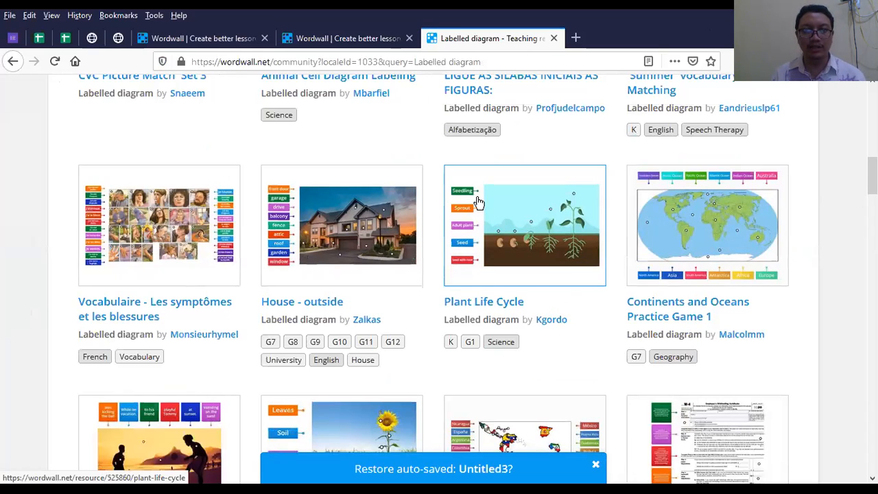
scroll(524, 251, "down", 1)
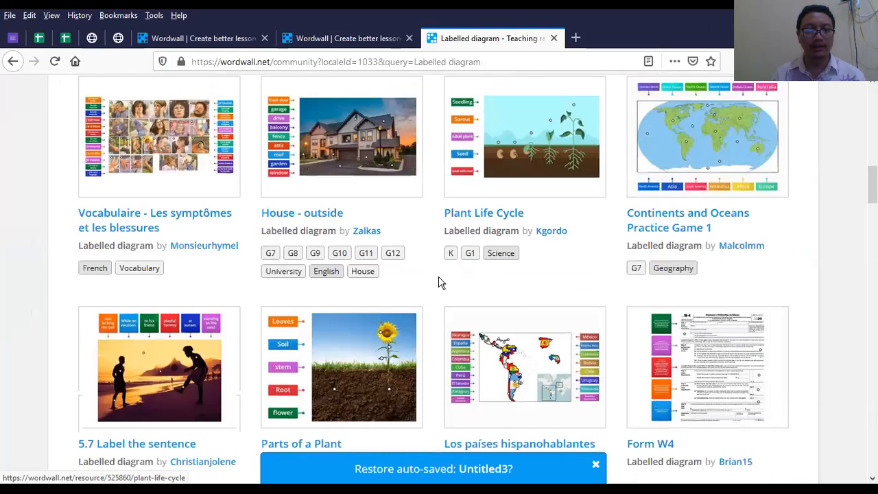
scroll(437, 213, "down", 2)
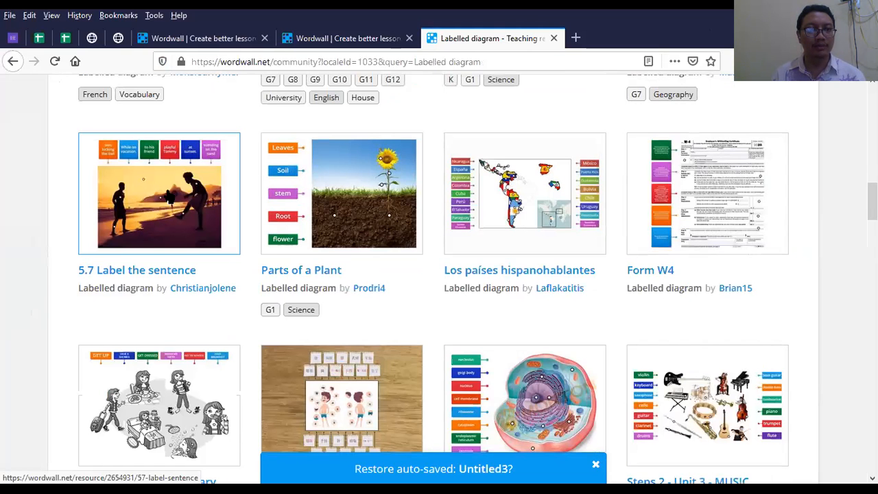
scroll(166, 224, "down", 2)
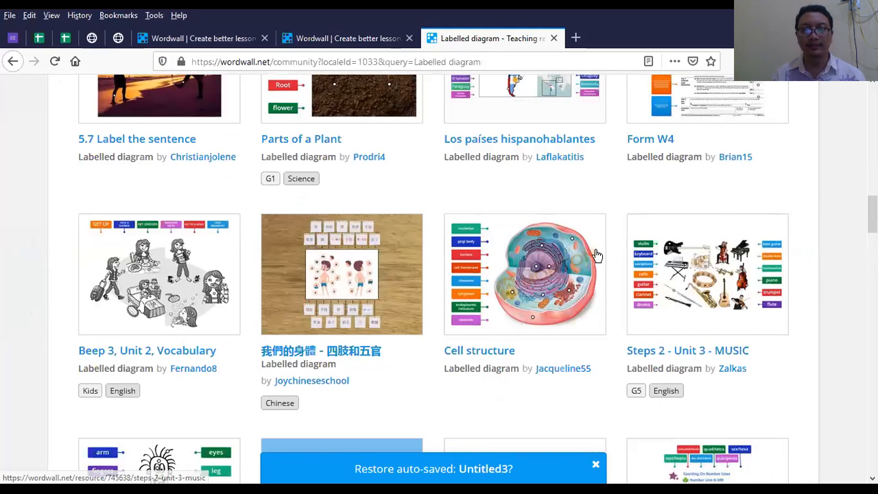
scroll(597, 255, "down", 4)
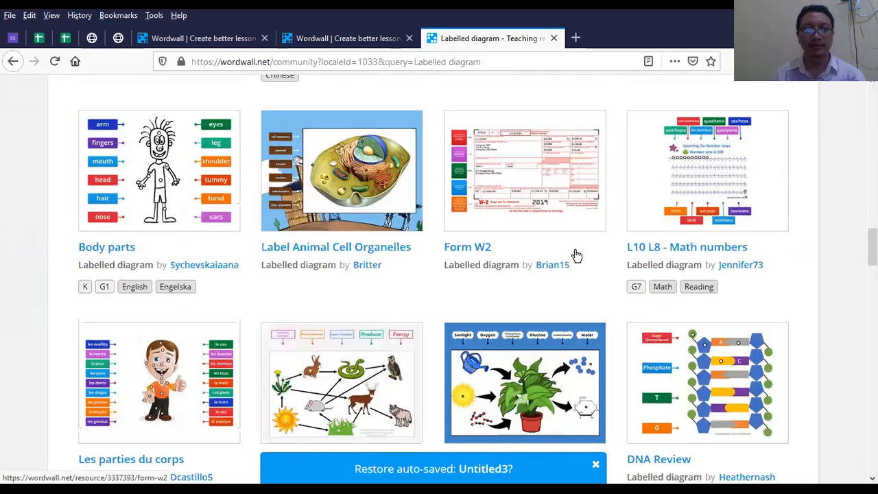
Look through more Labelled diagram examples in the community results, such as food web, periodic table, coordinate plane, friendly letter and map labelling
scroll(377, 264, "down", 3)
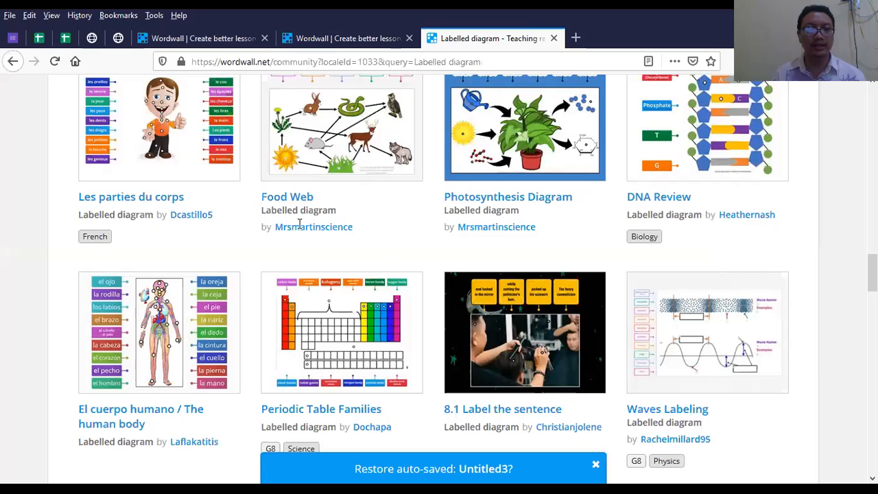
scroll(514, 247, "down", 5)
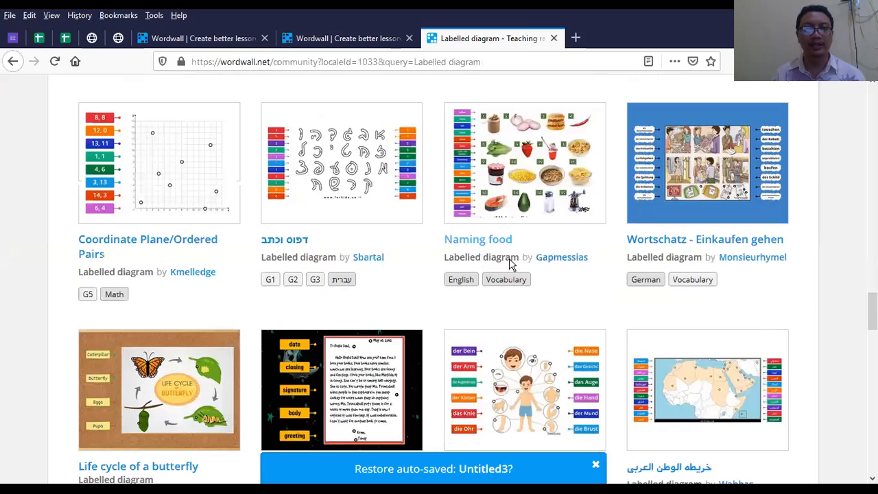
scroll(450, 117, "down", 3)
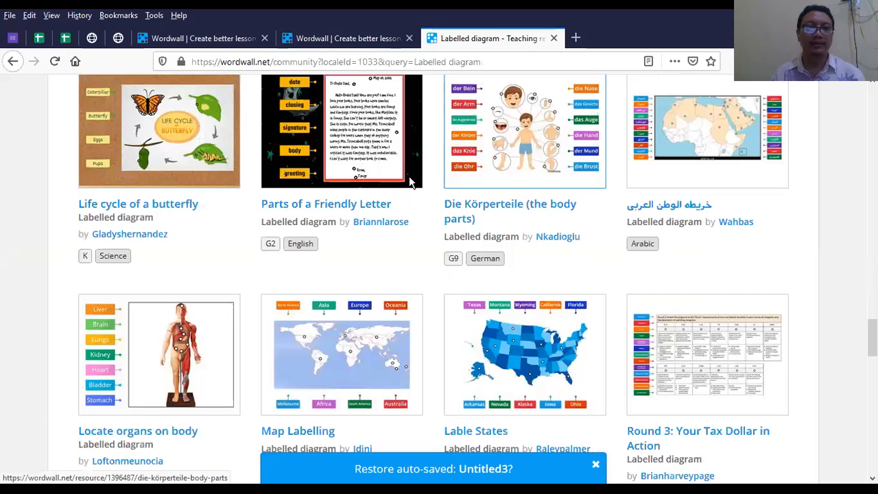
scroll(409, 182, "down", 7)
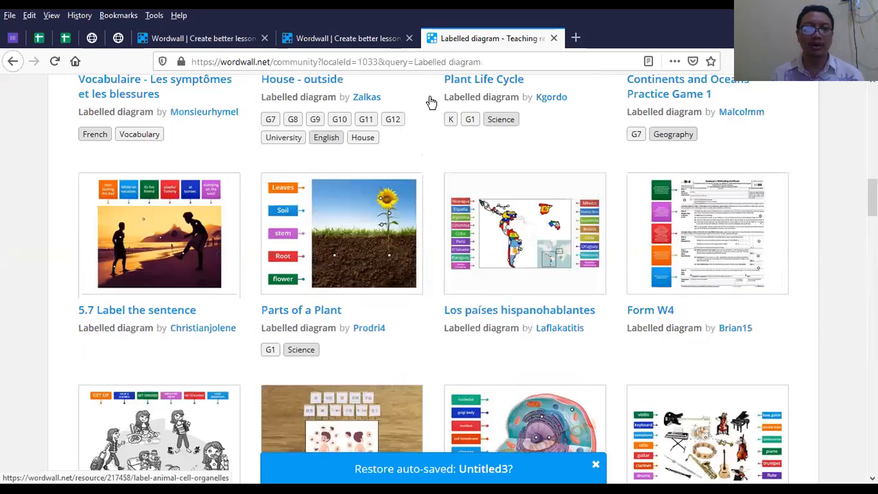
scroll(588, 132, "up", 15)
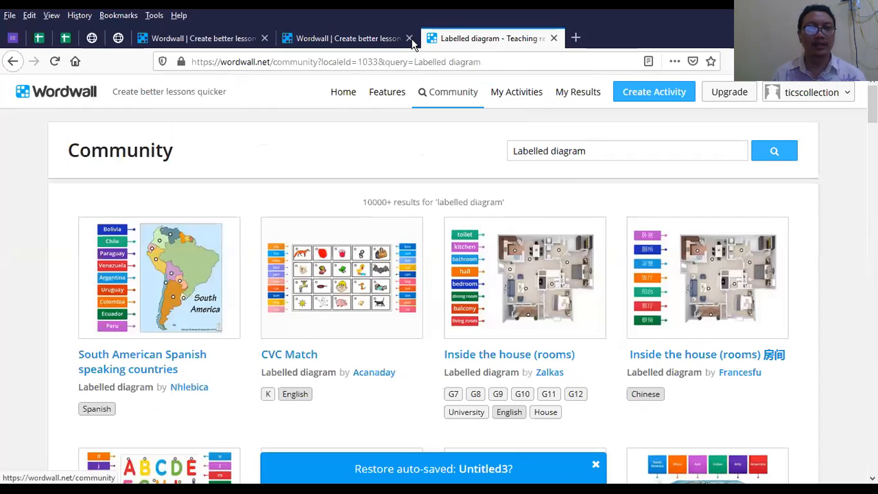
Close the extra Wordwall tab and the Matching pairs editor tab, keeping only the Labelled diagram community results open
middle_click(231, 43)
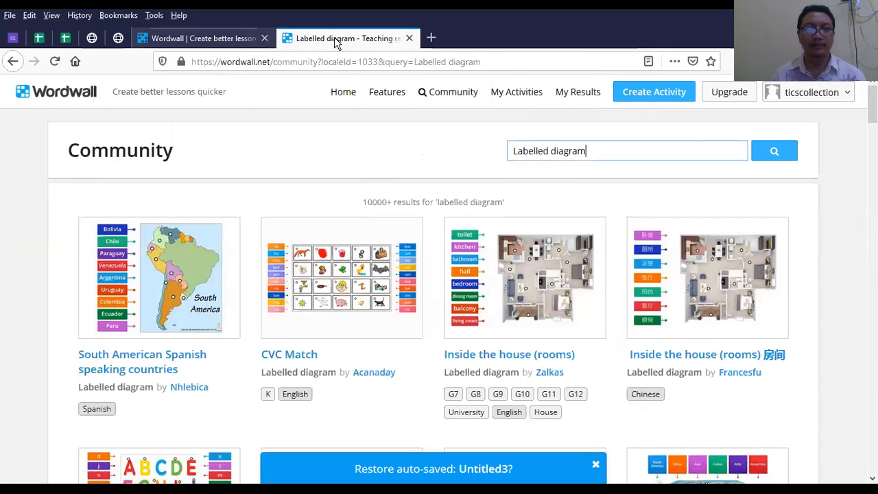
left_click(433, 469)
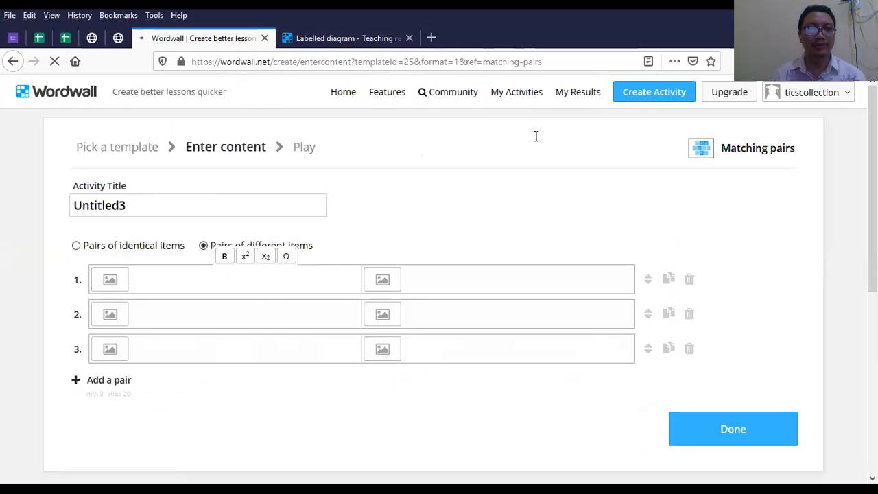
left_click(375, 40)
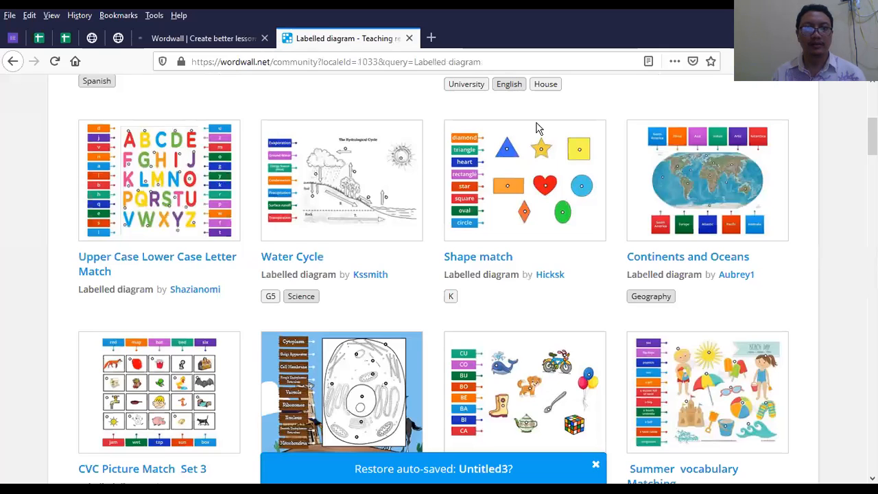
scroll(550, 245, "down", 5)
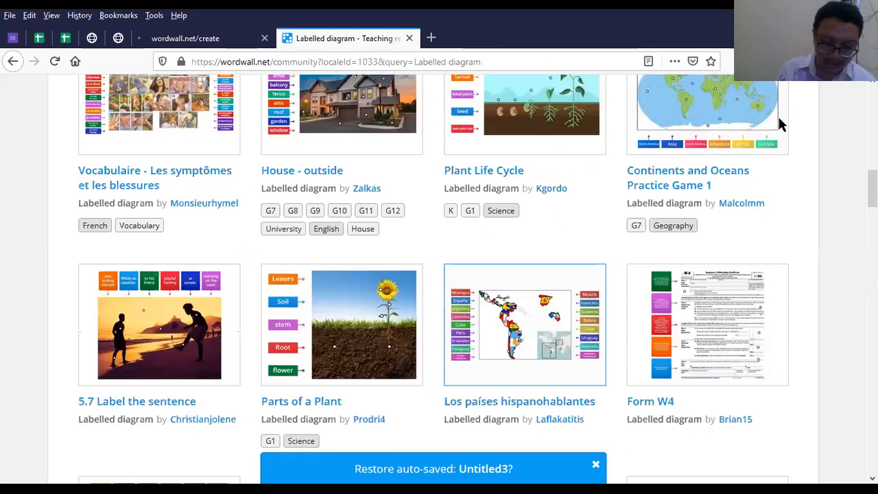
key("ctrl+shift+Tab")
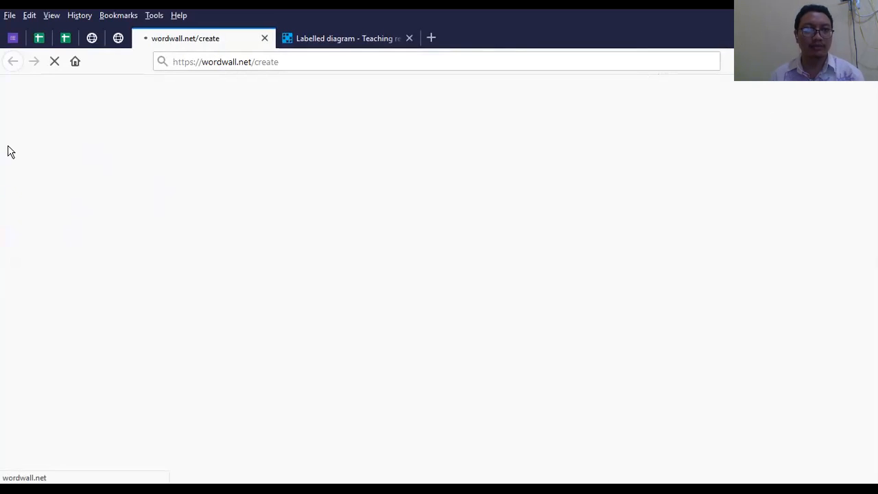
left_click(265, 39)
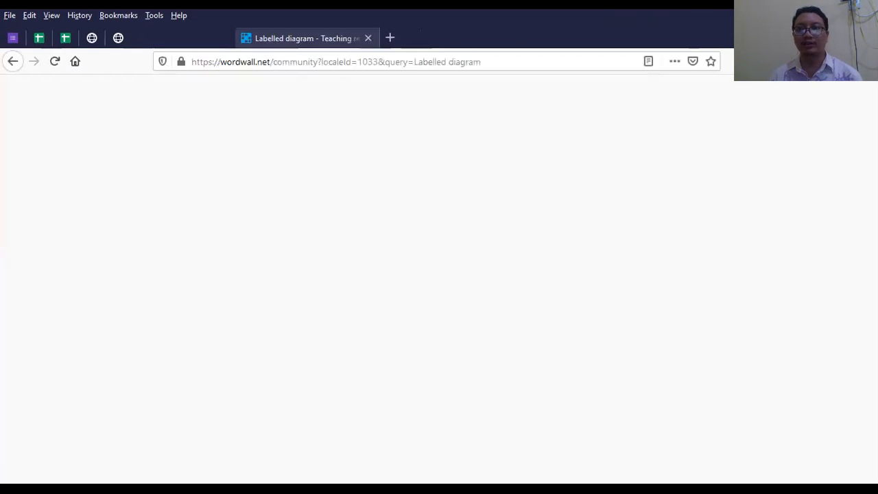